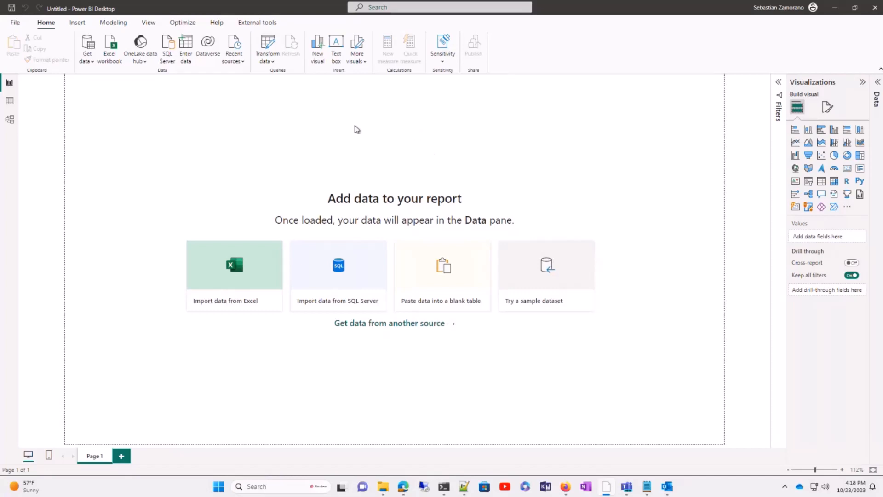
- Open the Power Query Editor and create a new parameter named Workspace_ID
{"action": "left_click", "coordinate": [267, 52]}
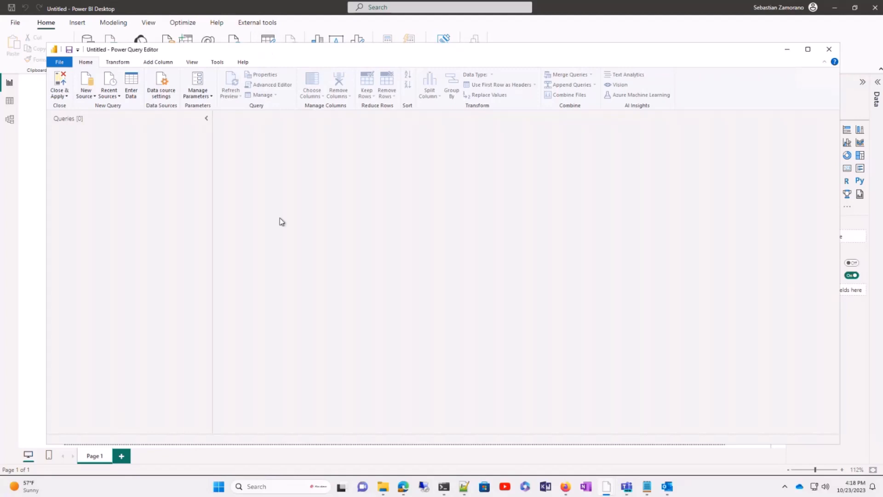
{"action": "left_click", "coordinate": [199, 95]}
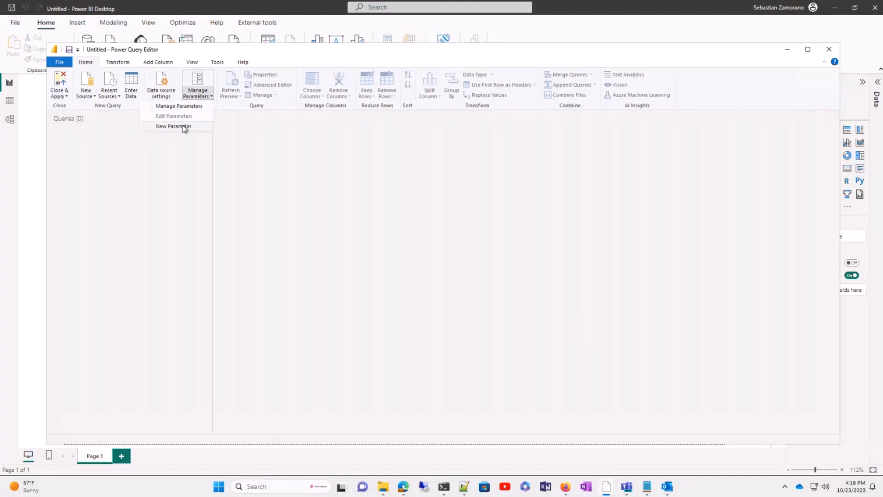
{"action": "left_click", "coordinate": [183, 126]}
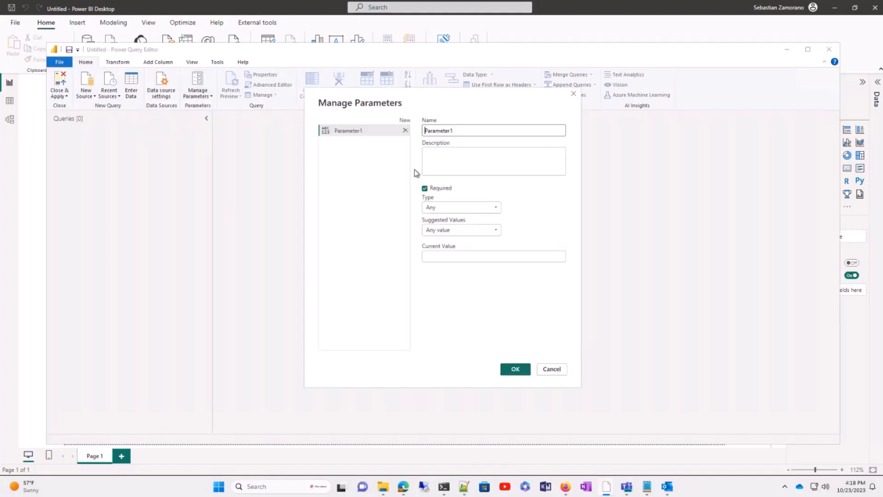
{"action": "left_click_drag", "start_coordinate": [467, 130], "coordinate": [409, 129]}
{"action": "type", "text": "Worksp"}
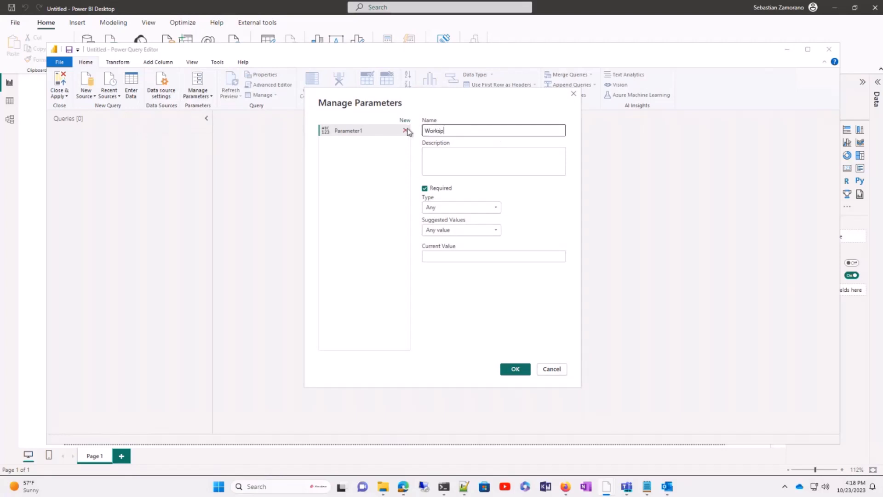
{"action": "type", "text": "ace_ID"}
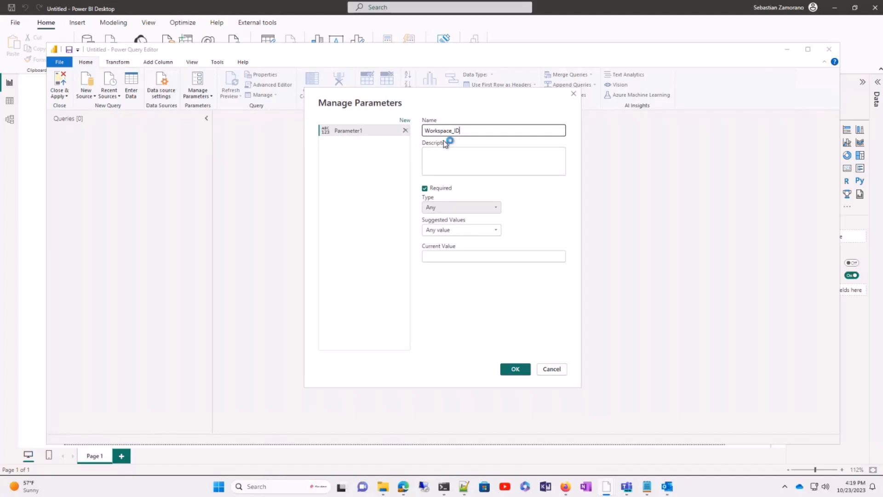
- Enter the Log Analytics workspace ID as the Workspace_ID parameter's current value and save the parameter
{"action": "left_click", "coordinate": [485, 256]}
{"action": "type", "text": "4e58a9ba-1910-4c8f-8ca4-60c3dfcd3aaf"}
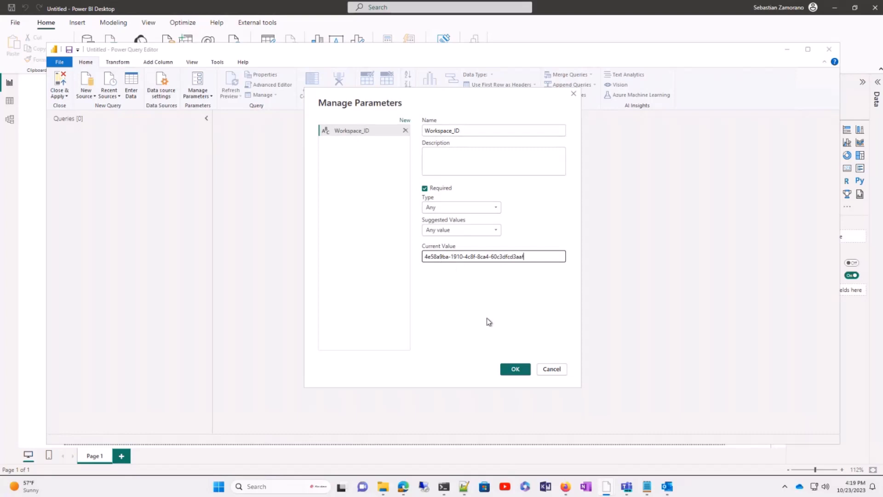
{"action": "left_click", "coordinate": [515, 374]}
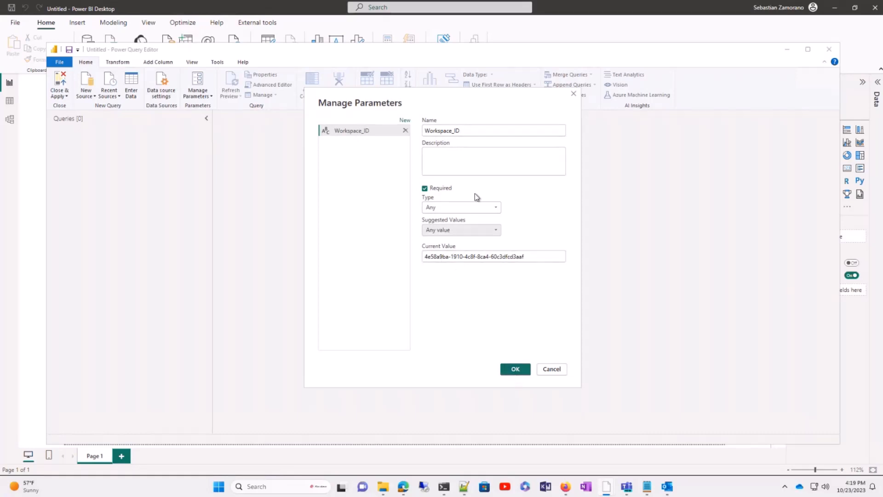
{"action": "left_click", "coordinate": [512, 369]}
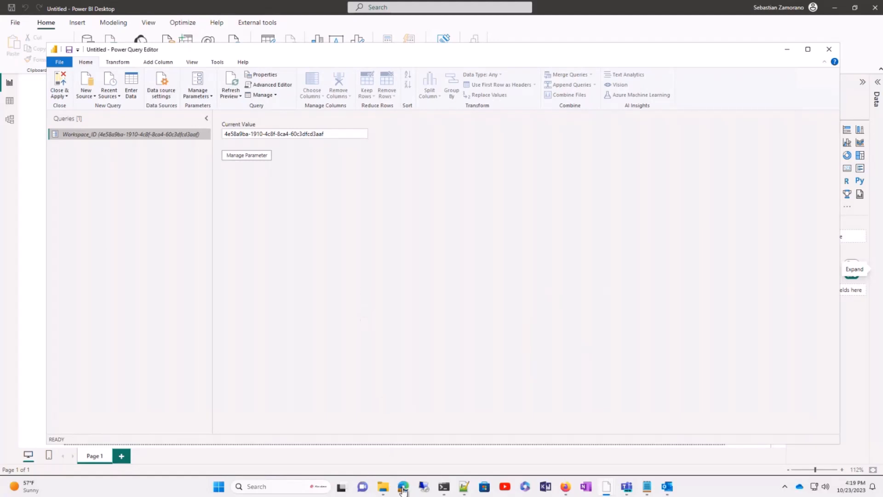
- Switch to the MPARR workspace in the Azure portal and open its Logs with an empty query editor
{"action": "mouse_move", "coordinate": [402, 489]}
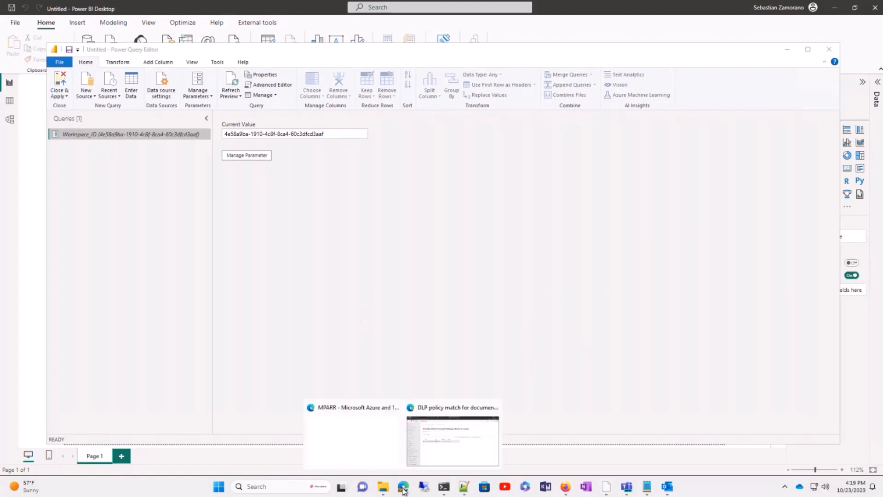
{"action": "left_click", "coordinate": [383, 451]}
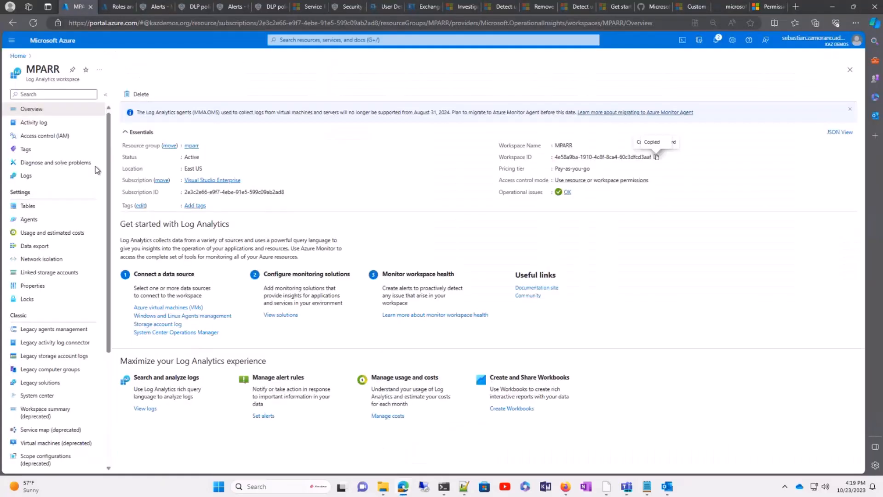
{"action": "left_click", "coordinate": [16, 174]}
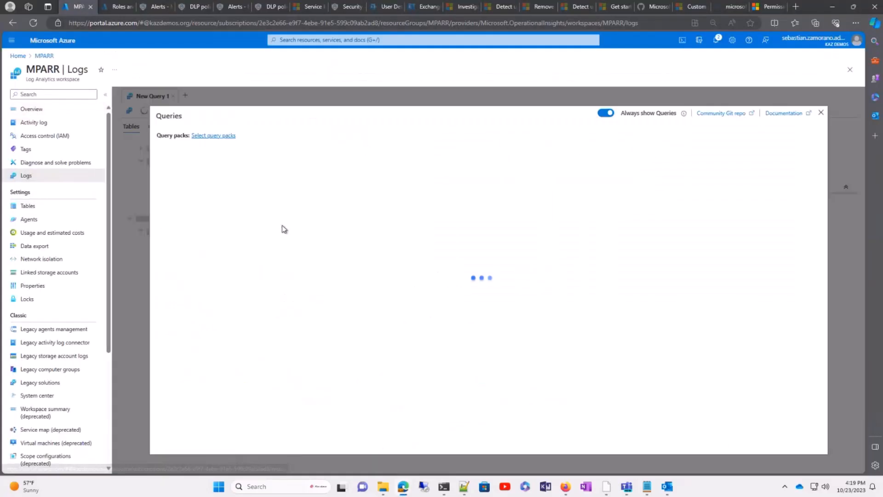
{"action": "left_click", "coordinate": [821, 113]}
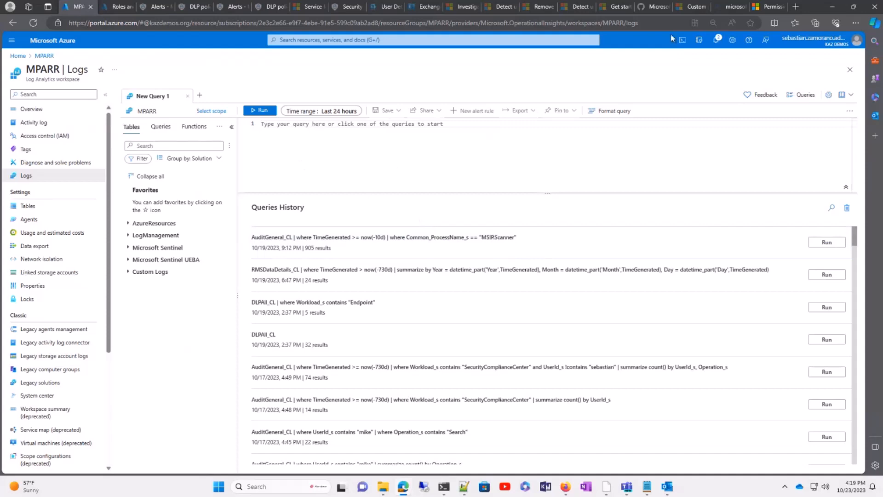
- Open Common KQL used on Power BI.md in the MPARR Collector GitHub repository's Kusto Queries folder and review its queries
{"action": "left_click", "coordinate": [643, 10]}
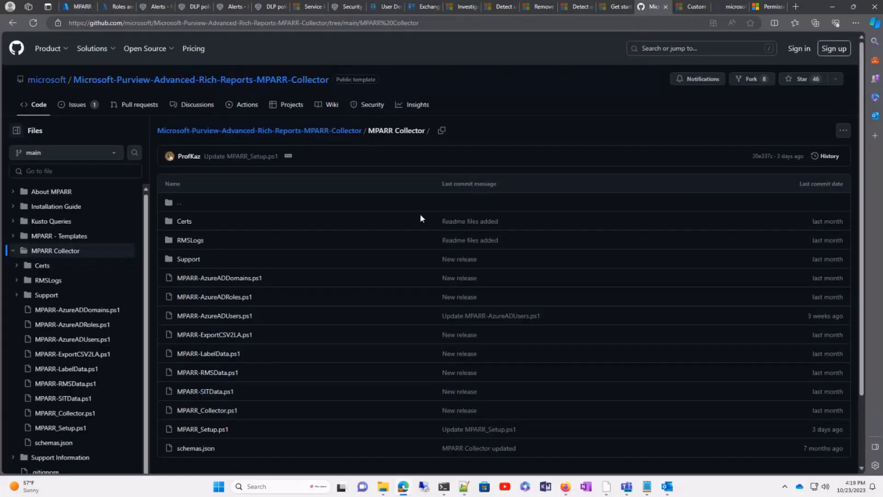
{"action": "left_click", "coordinate": [275, 131]}
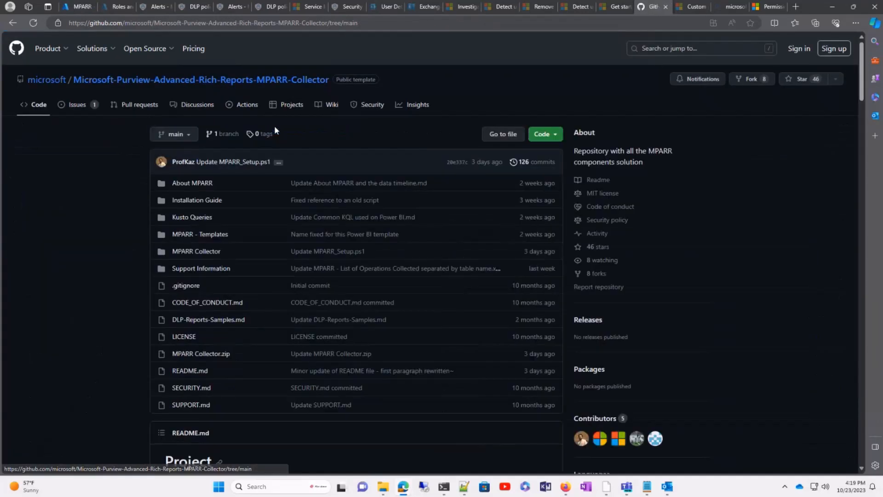
{"action": "left_click", "coordinate": [201, 217]}
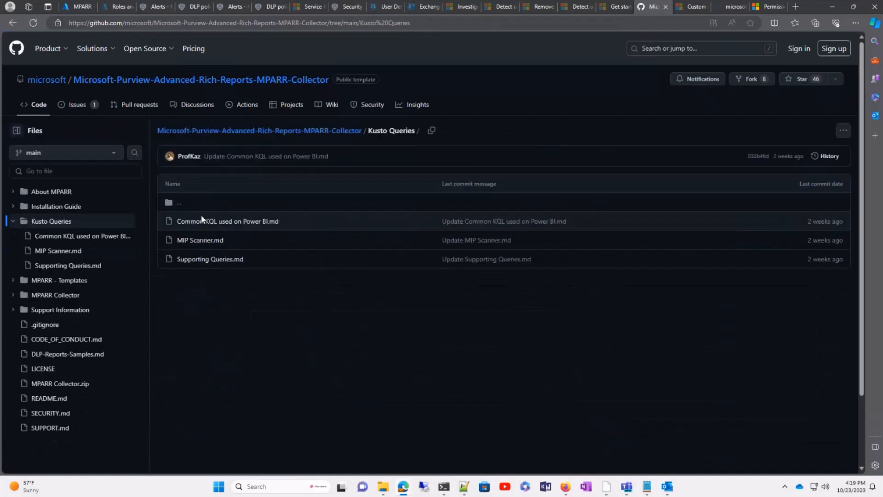
{"action": "left_click", "coordinate": [233, 223]}
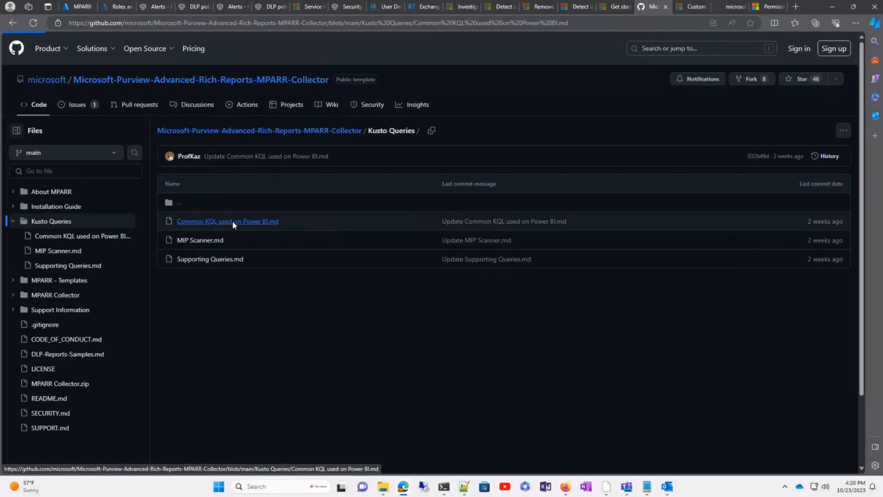
{"action": "scroll", "coordinate": [541, 387], "scroll_direction": "down", "scroll_amount": 10}
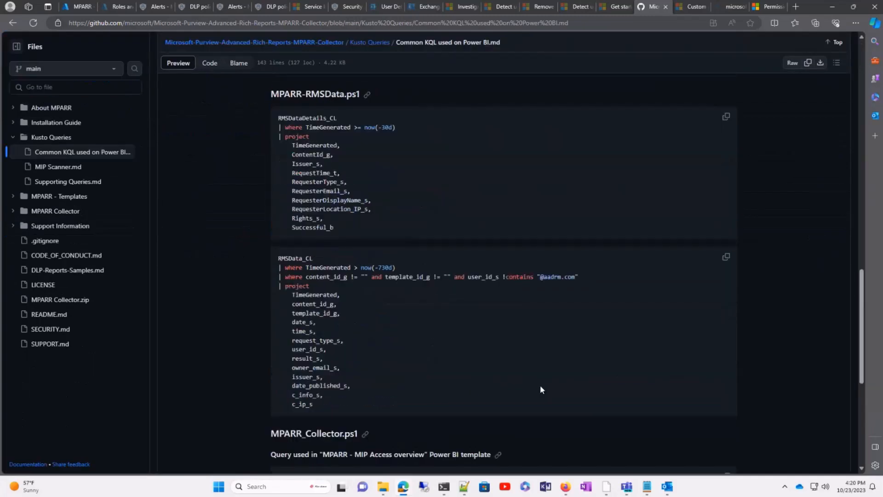
{"action": "scroll", "coordinate": [541, 389], "scroll_direction": "down", "scroll_amount": 6}
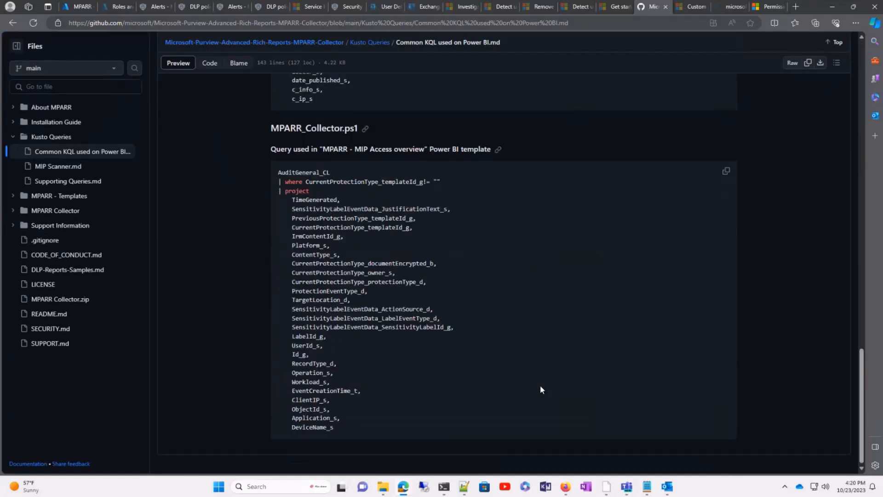
- Open Supporting Queries.md in the Kusto Queries folder and copy the AzureADUsers_CL query that removes duplicated data
{"action": "left_click", "coordinate": [375, 43]}
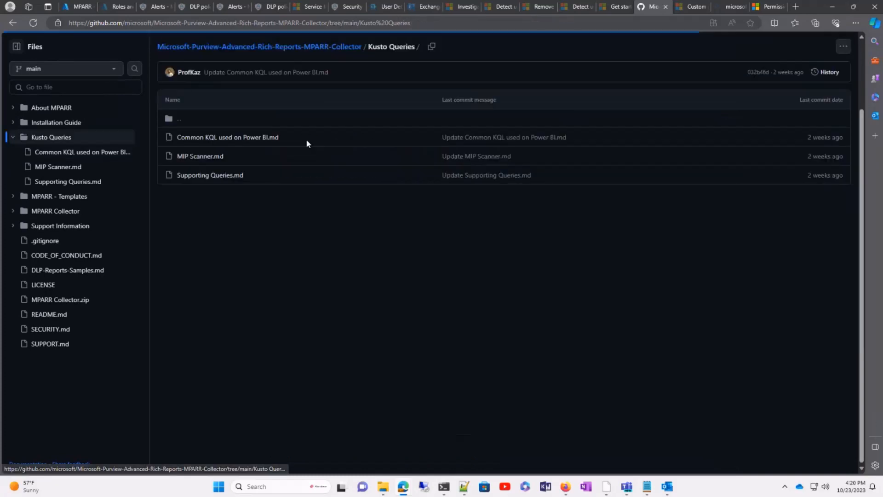
{"action": "left_click", "coordinate": [211, 175]}
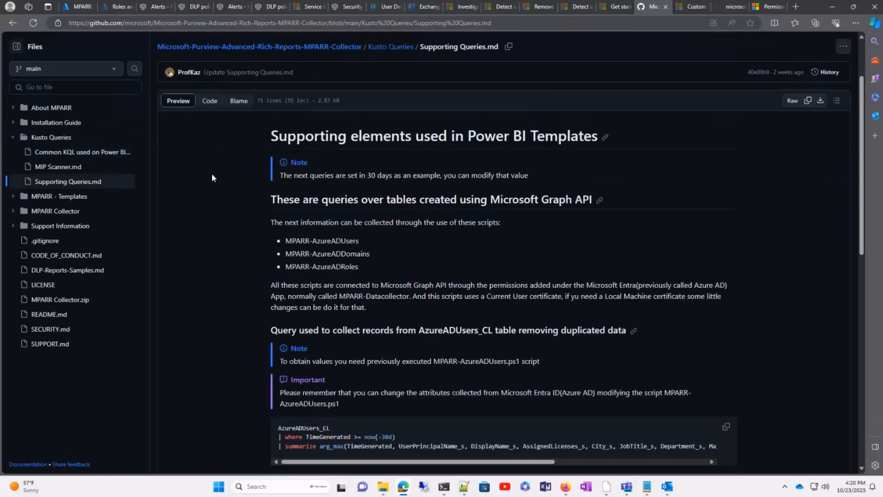
{"action": "scroll", "coordinate": [490, 305], "scroll_direction": "down", "scroll_amount": 5}
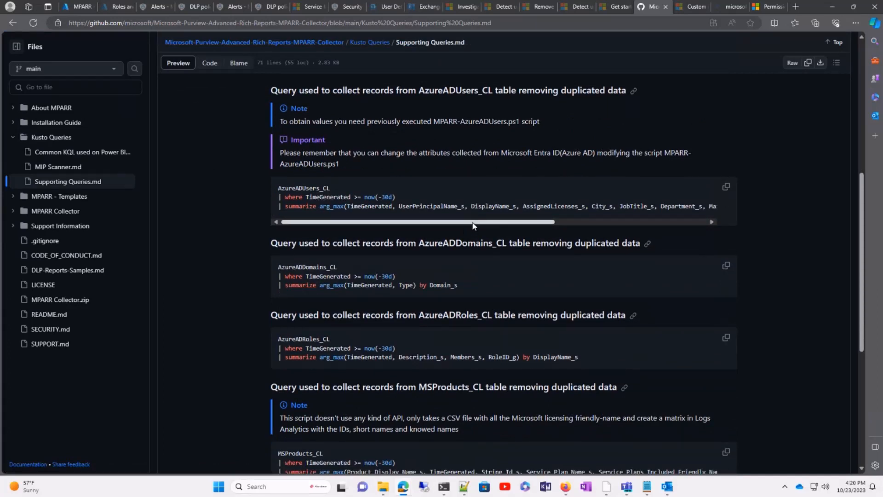
{"action": "left_click_drag", "start_coordinate": [473, 223], "coordinate": [659, 216]}
{"action": "left_click_drag", "start_coordinate": [434, 222], "coordinate": [289, 224]}
{"action": "left_click", "coordinate": [727, 187]}
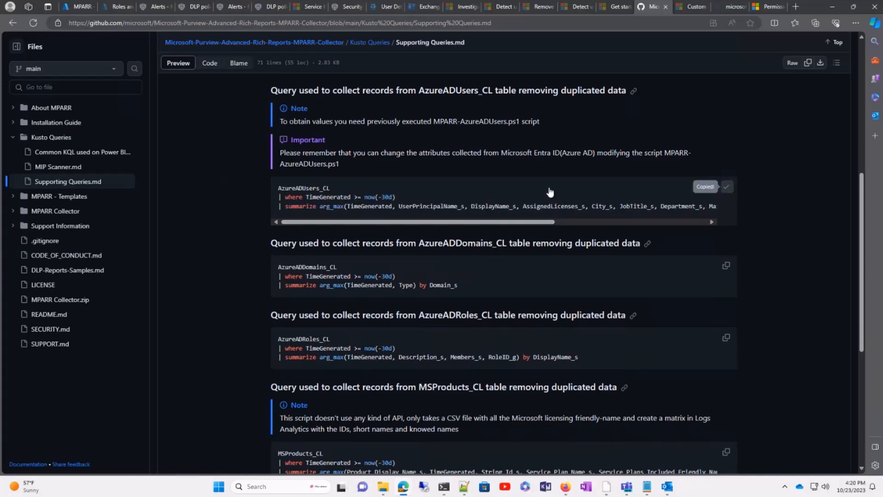
- Paste the copied AzureADUsers_CL query into the MPARR workspace's Logs query in the Azure portal and run it
{"action": "left_click", "coordinate": [74, 6]}
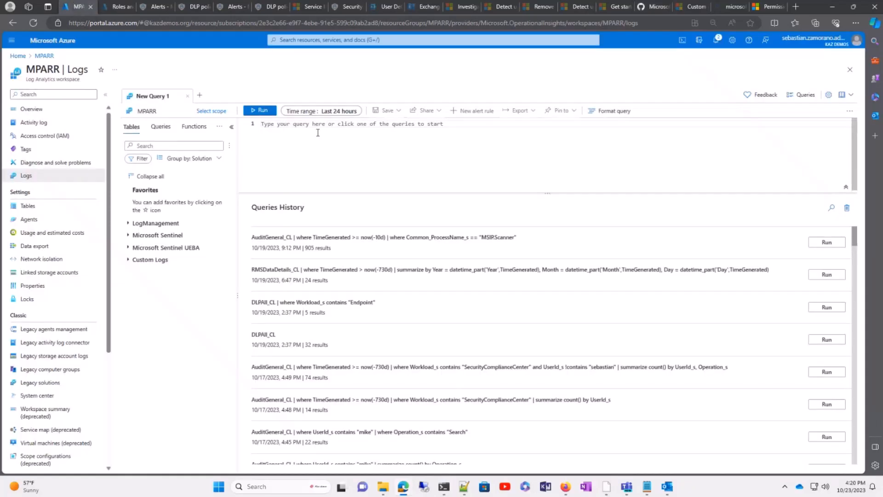
{"action": "key", "text": "ctrl+v"}
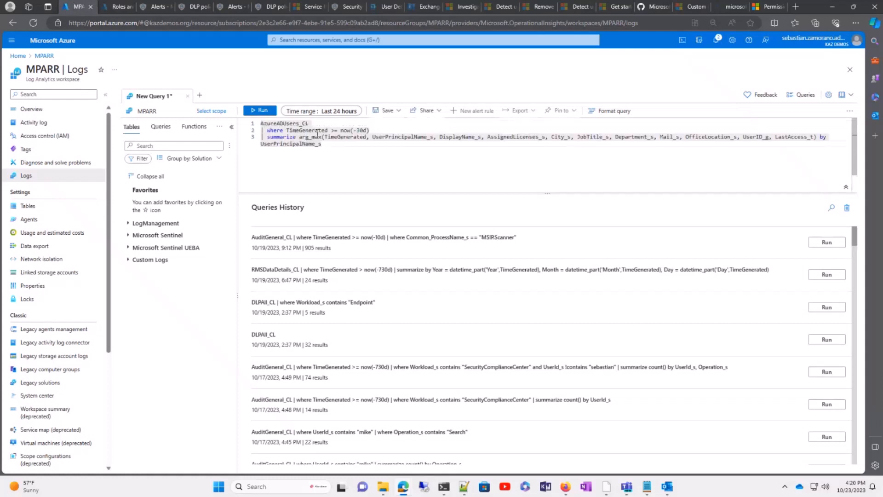
{"action": "left_click", "coordinate": [259, 110]}
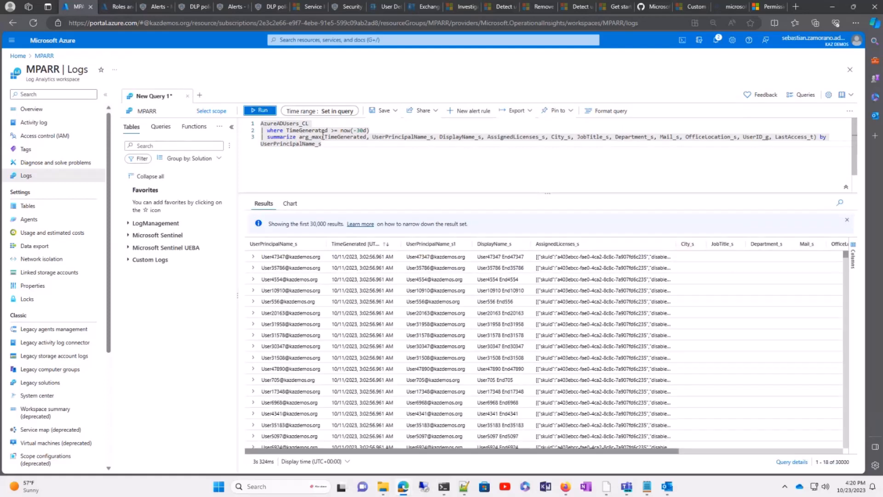
- Examine the query's 30-day TimeGenerated filter, the arg_max function and the attributes it summarizes, such as City_s
{"action": "left_click_drag", "start_coordinate": [371, 130], "coordinate": [260, 130]}
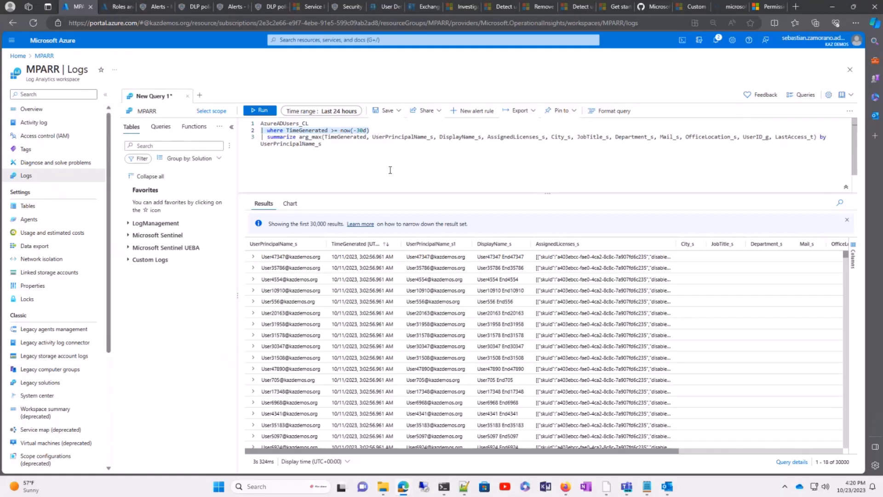
{"action": "left_click", "coordinate": [348, 154]}
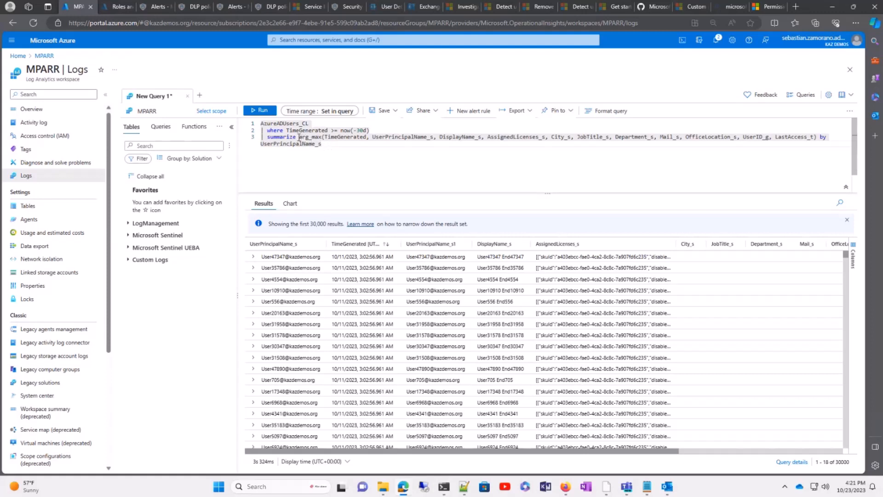
{"action": "left_click", "coordinate": [322, 137]}
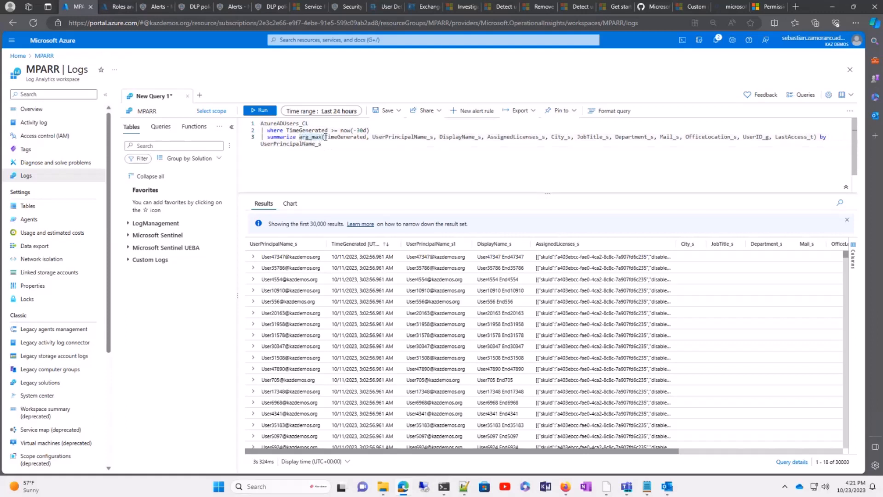
{"action": "left_click", "coordinate": [374, 137]}
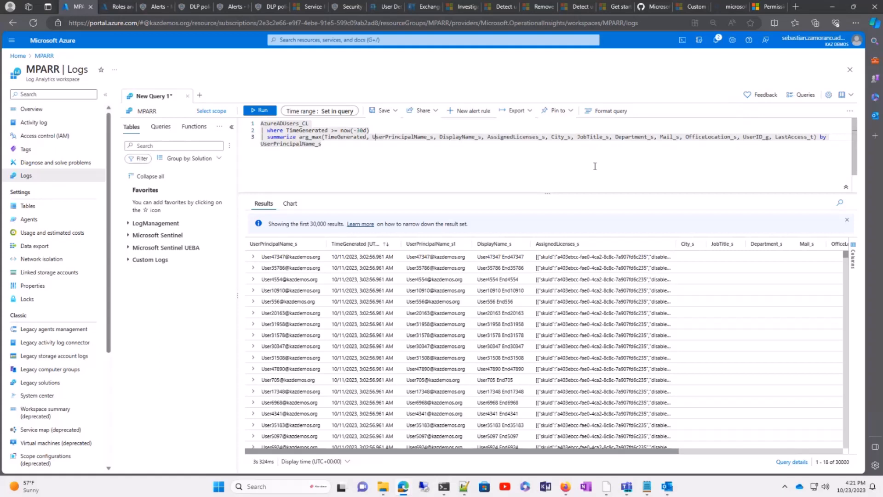
{"action": "left_click", "coordinate": [374, 137]}
{"action": "left_click_drag", "start_coordinate": [550, 137], "coordinate": [569, 135]}
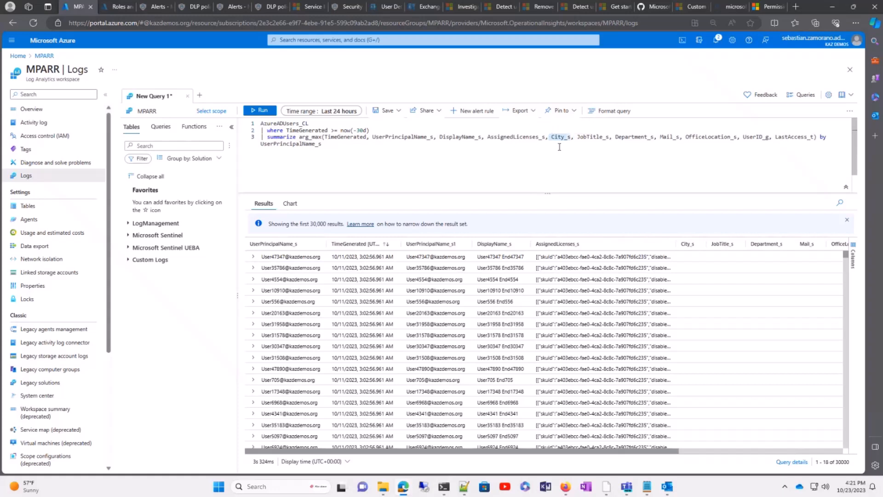
{"action": "left_click", "coordinate": [537, 137]}
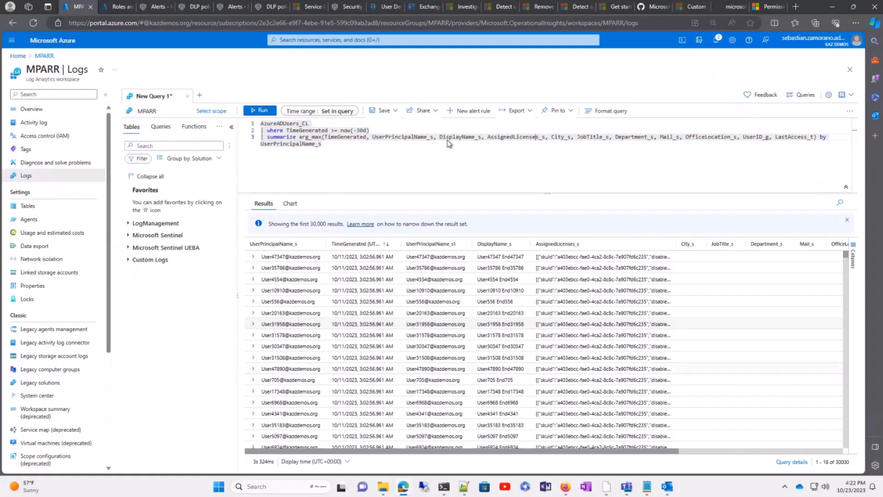
- Export the AzureADUsers_CL query as a Power BI M query, open the downloaded PowerBIQuery (21).txt and copy its whole script
{"action": "left_click", "coordinate": [530, 111]}
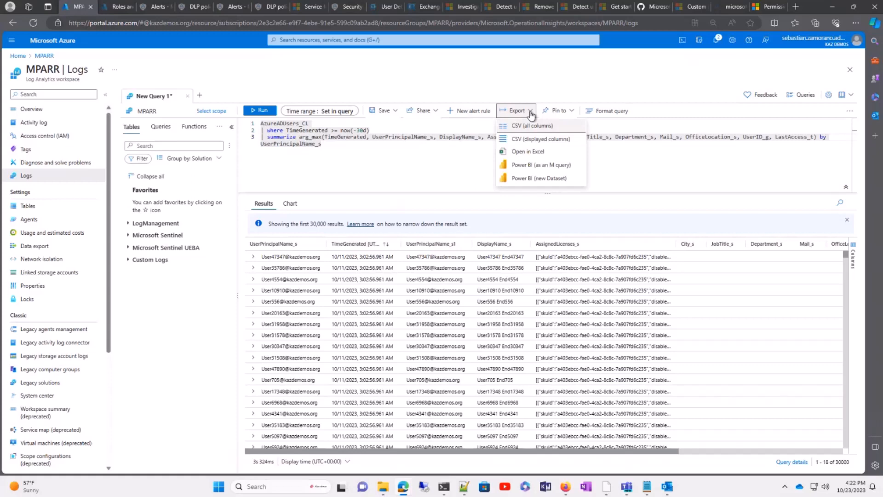
{"action": "left_click", "coordinate": [547, 169]}
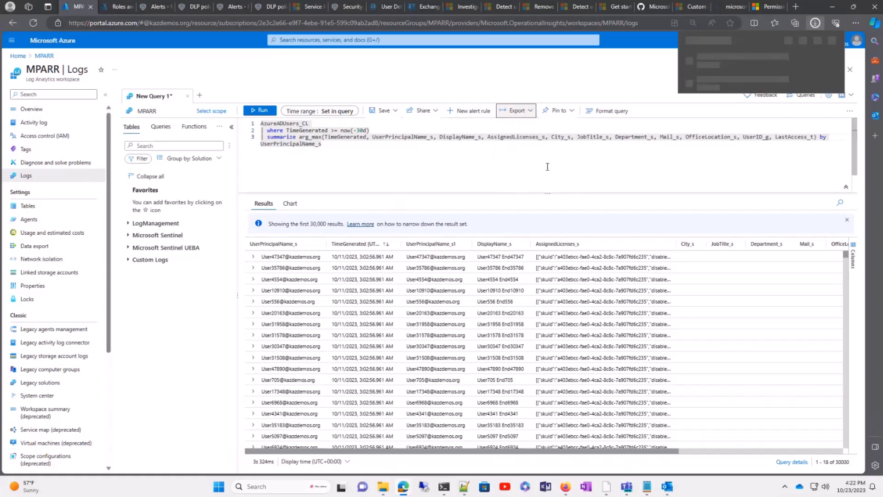
{"action": "left_click", "coordinate": [686, 64]}
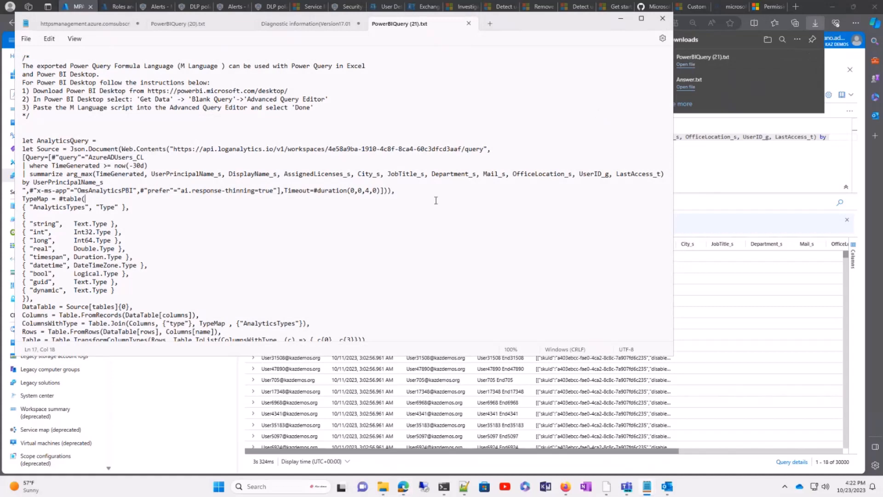
{"action": "scroll", "coordinate": [436, 199], "scroll_direction": "down", "scroll_amount": 2}
{"action": "key", "text": "ctrl+a"}
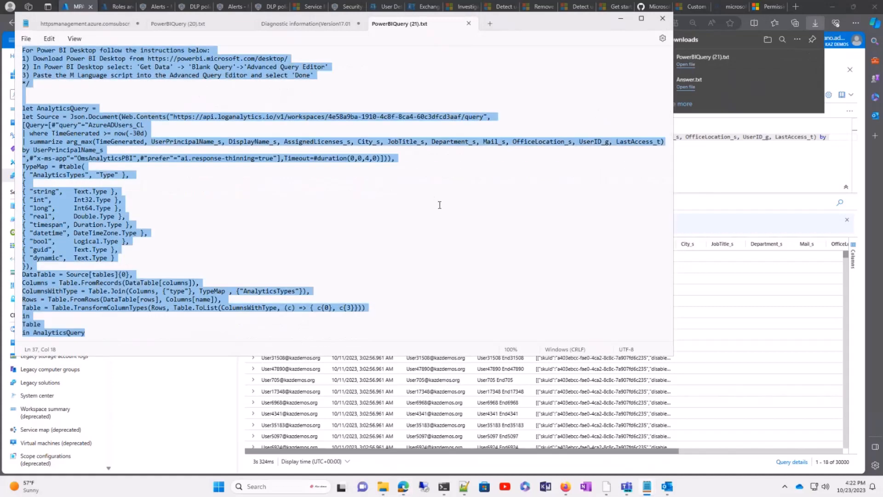
{"action": "mouse_move", "coordinate": [613, 489]}
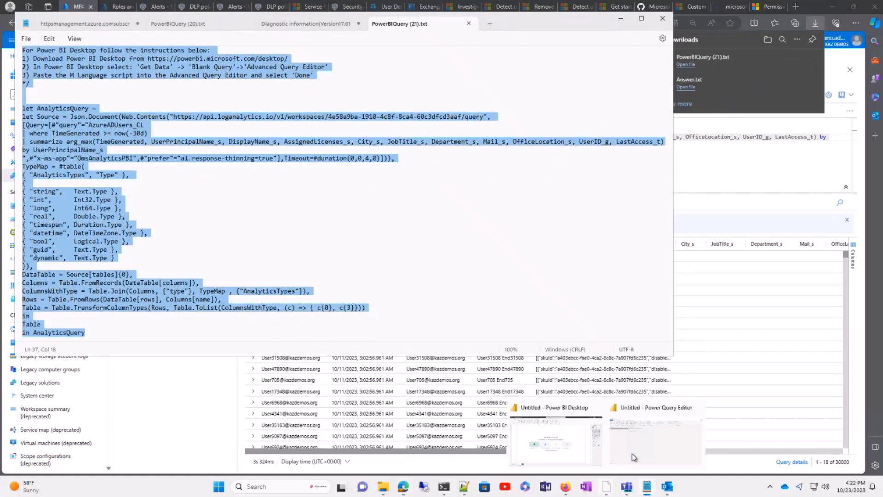
{"action": "left_click", "coordinate": [645, 445]}
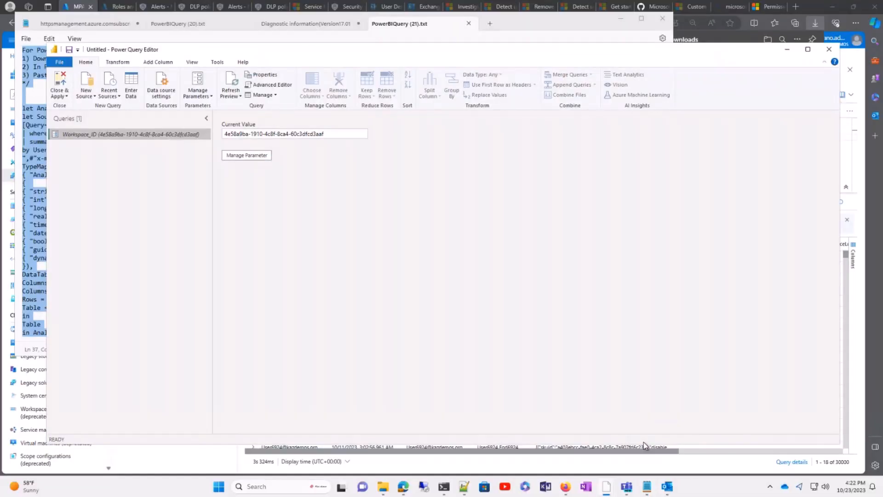
{"action": "left_click", "coordinate": [90, 96]}
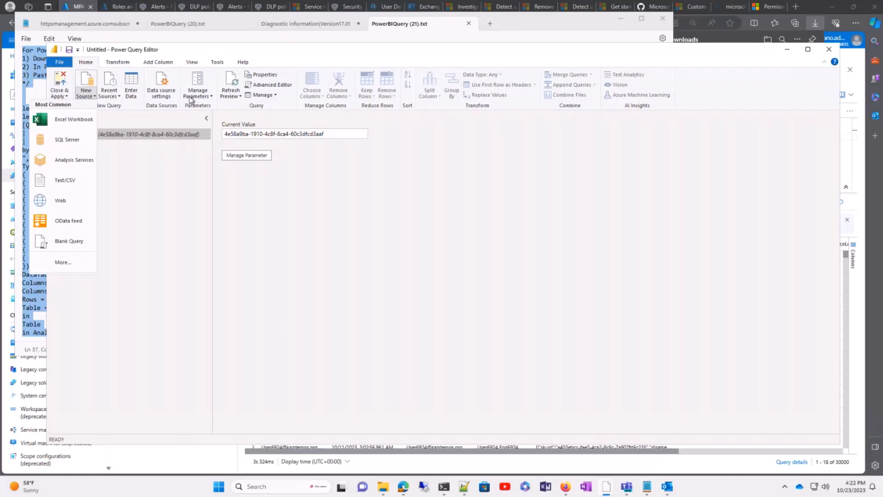
{"action": "mouse_move", "coordinate": [606, 486]}
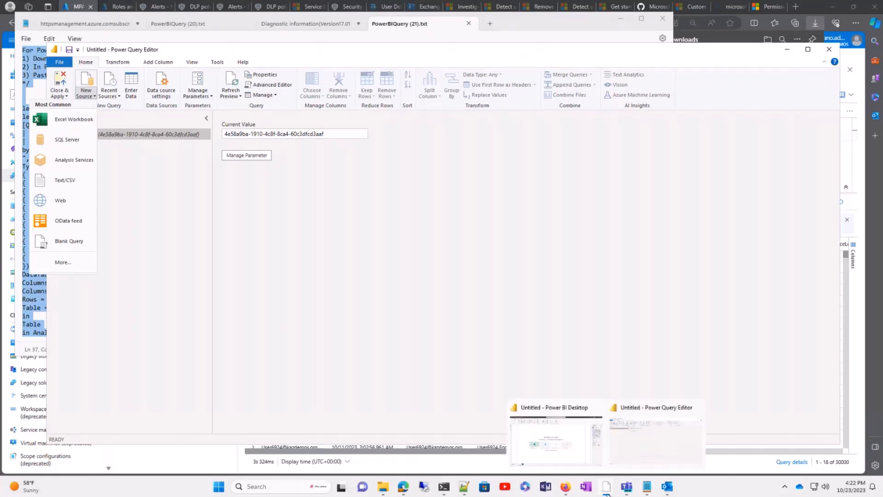
{"action": "left_click", "coordinate": [555, 429]}
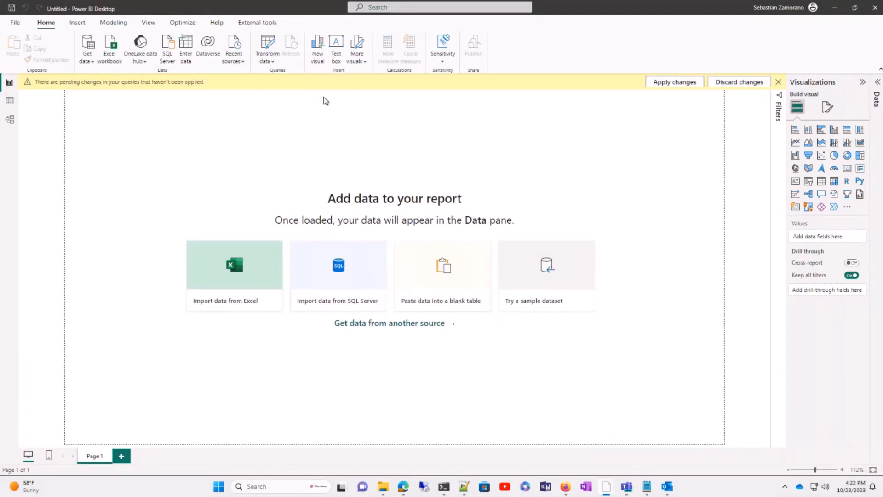
- Switch to Power Query Editor and add a blank query as a new source
{"action": "mouse_move", "coordinate": [613, 489]}
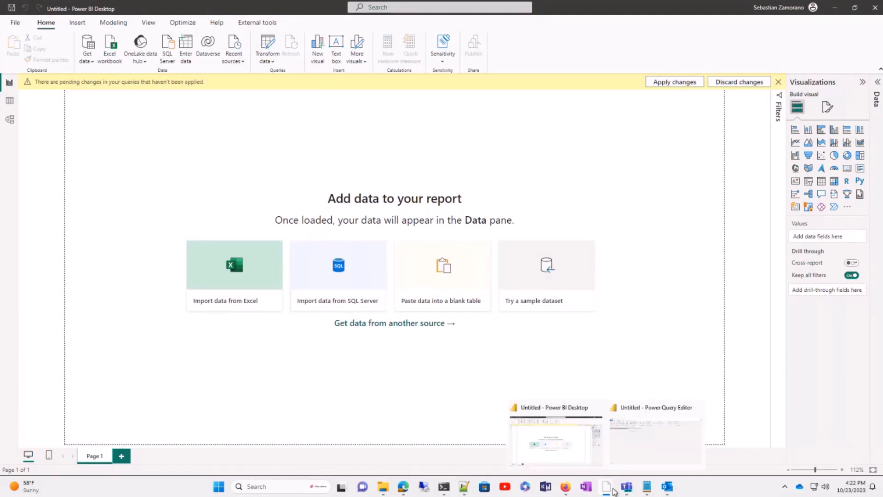
{"action": "left_click", "coordinate": [634, 451]}
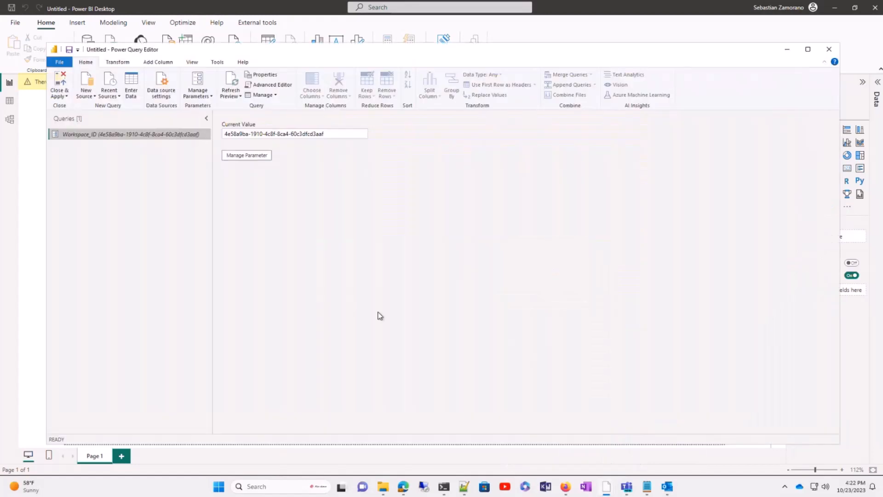
{"action": "left_click", "coordinate": [89, 98]}
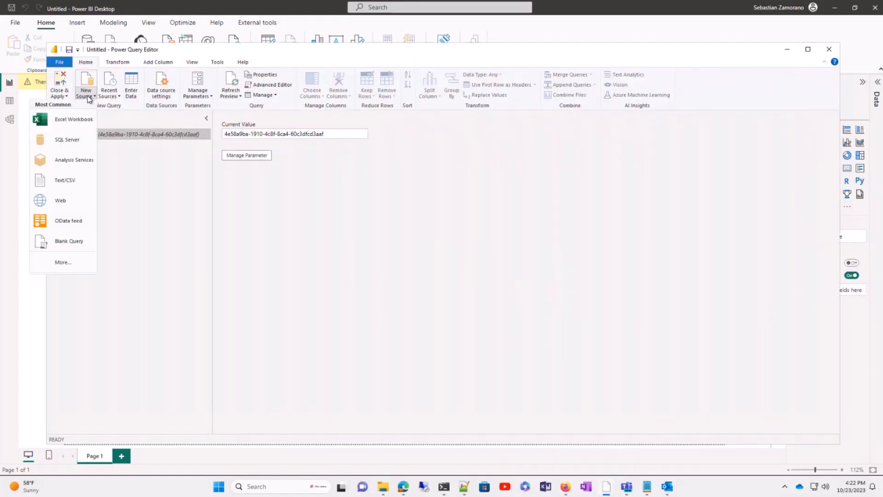
{"action": "left_click", "coordinate": [80, 247]}
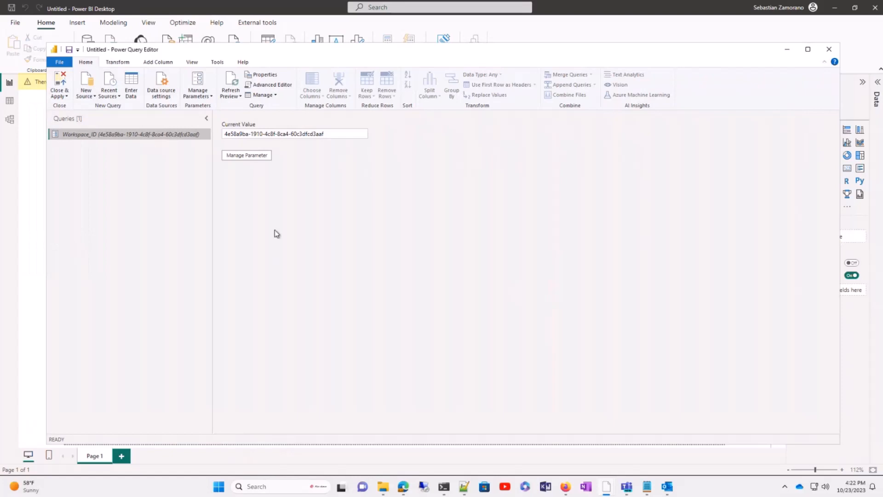
- Replace the blank query's default code in the Advanced Editor with the copied M script
{"action": "left_click", "coordinate": [275, 85]}
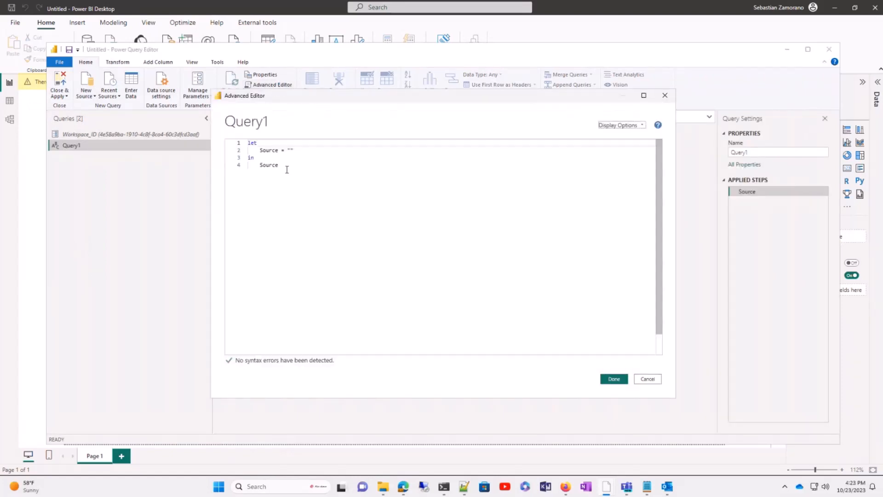
{"action": "left_click_drag", "start_coordinate": [287, 169], "coordinate": [241, 144]}
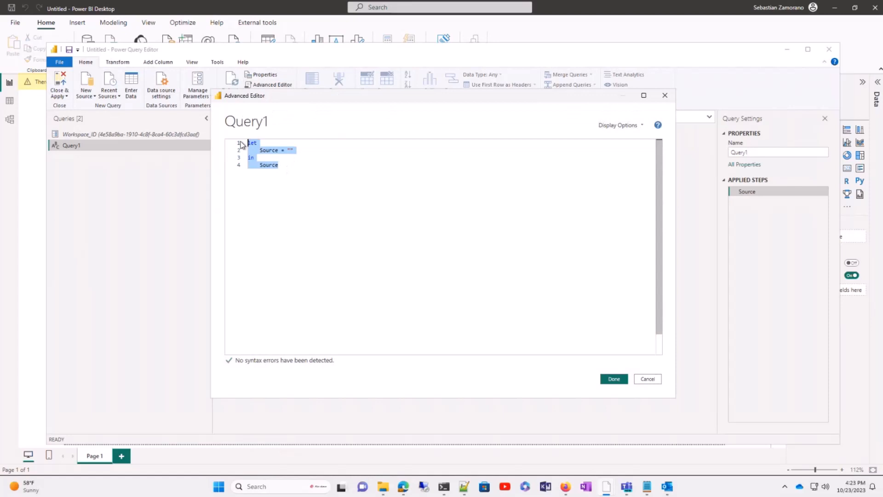
{"action": "key", "text": "Delete"}
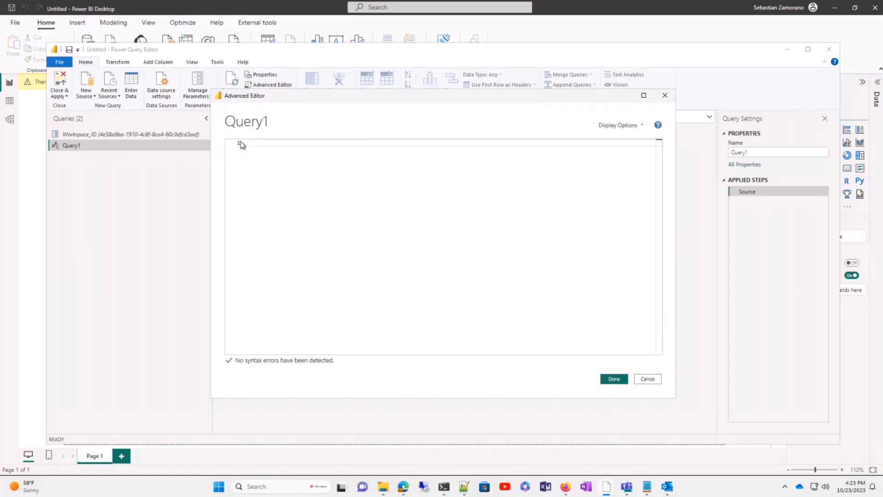
{"action": "key", "text": "ctrl+v"}
{"action": "scroll", "coordinate": [333, 258], "scroll_direction": "up", "scroll_amount": 3}
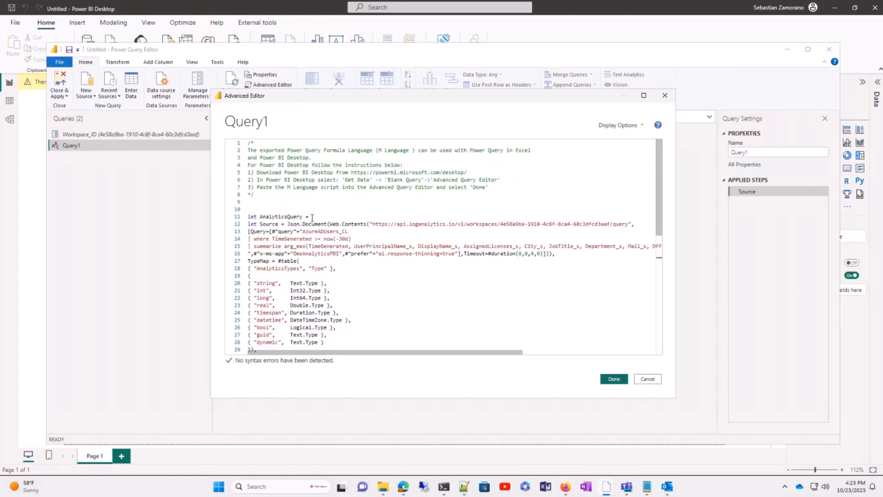
- Replace the hard-coded workspace ID in the Web.Contents URL with "& Workspace_ID &" and apply the edited query code
{"action": "left_click", "coordinate": [501, 224]}
{"action": "left_click_drag", "start_coordinate": [501, 224], "coordinate": [611, 222]}
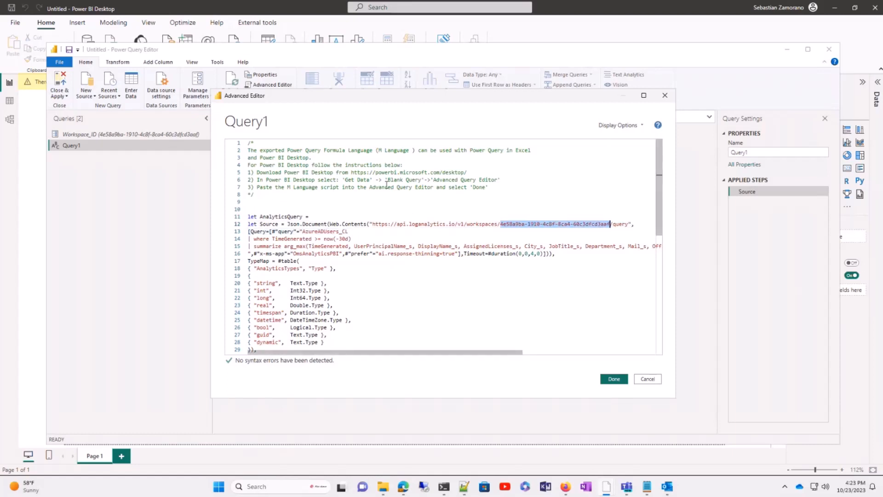
{"action": "key", "text": "Delete"}
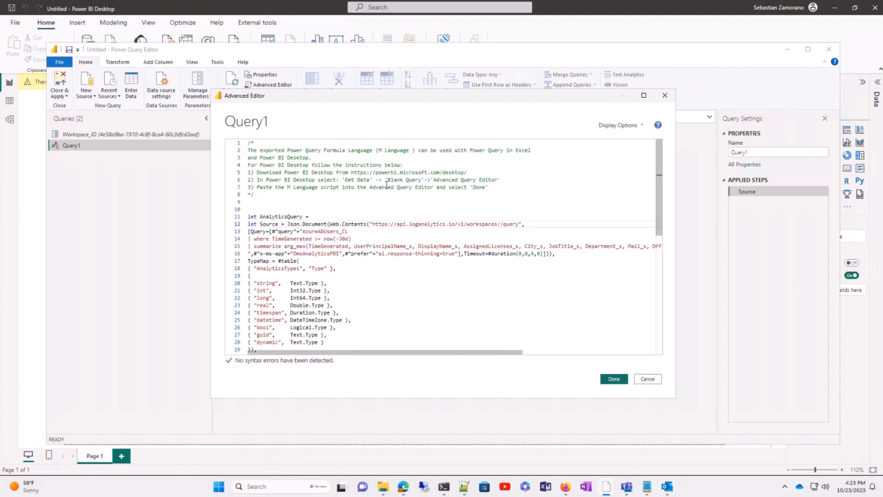
{"action": "type", "text": "\"\"&&"}
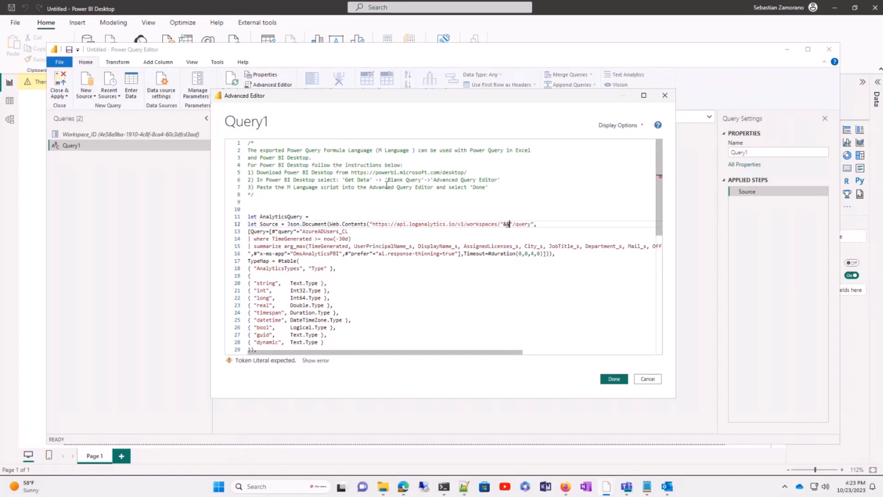
{"action": "key", "text": "Left"}
{"action": "type", "text": "Works"}
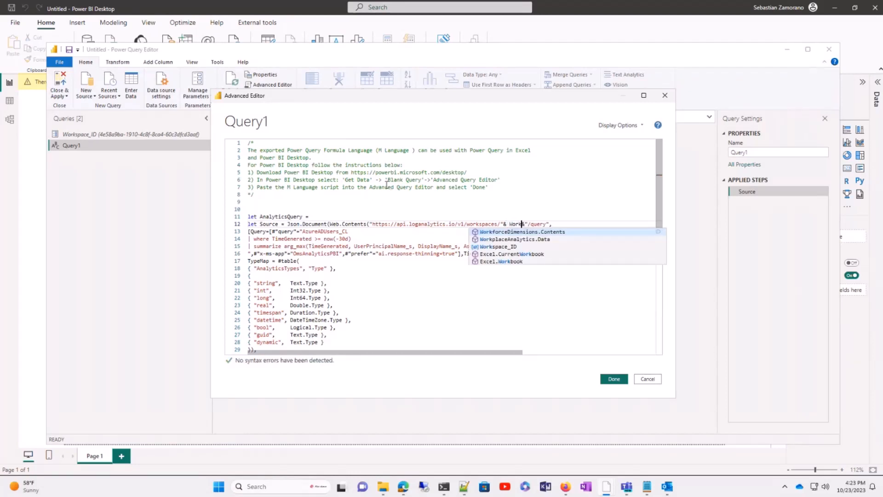
{"action": "key", "text": "Tab"}
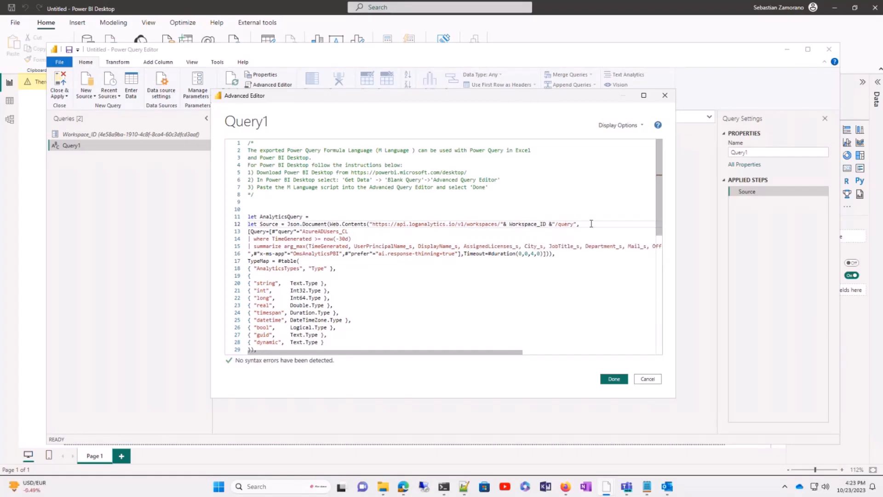
{"action": "left_click_drag", "start_coordinate": [581, 224], "coordinate": [495, 224]}
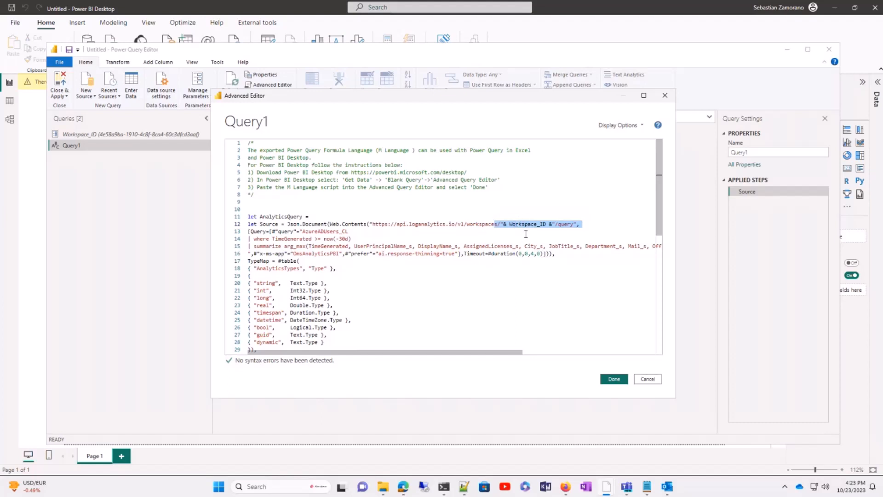
{"action": "left_click", "coordinate": [608, 379]}
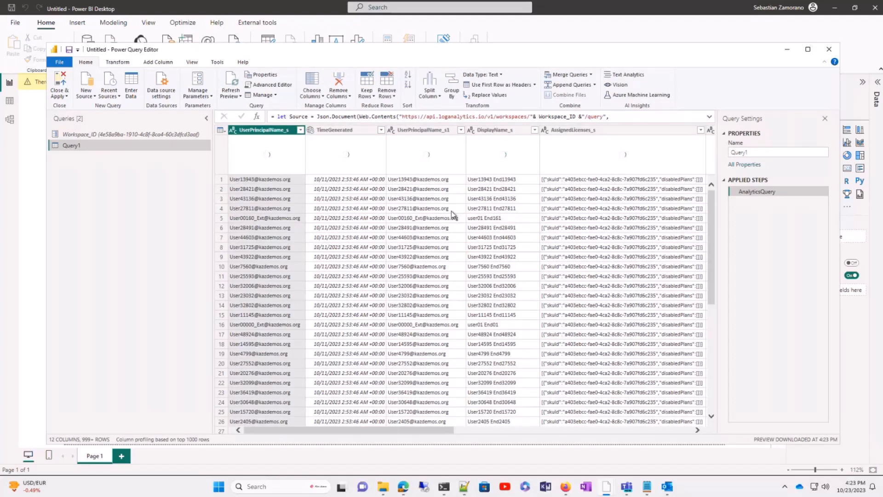
- Format the UserPrincipalName_s column with Capitalize Each Word and remove its duplicates
{"action": "scroll", "coordinate": [445, 278], "scroll_direction": "right", "scroll_amount": 1}
{"action": "scroll", "coordinate": [445, 279], "scroll_direction": "right", "scroll_amount": 2}
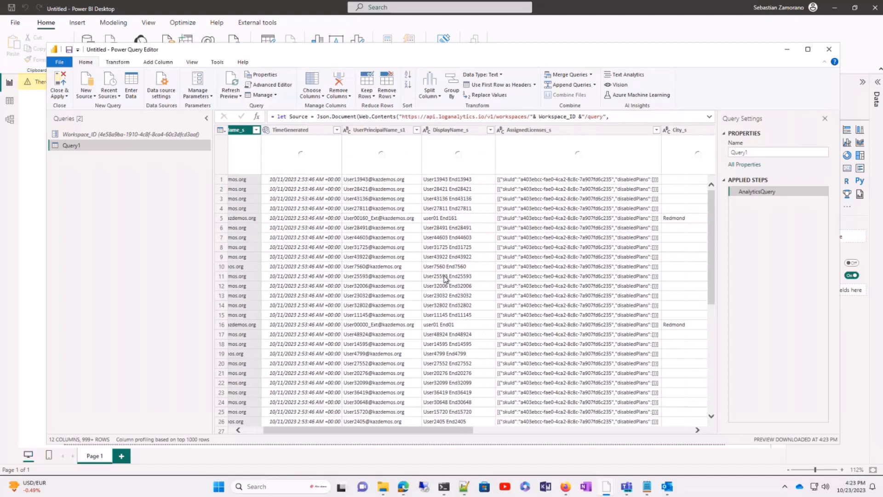
{"action": "scroll", "coordinate": [445, 278], "scroll_direction": "left", "scroll_amount": 3}
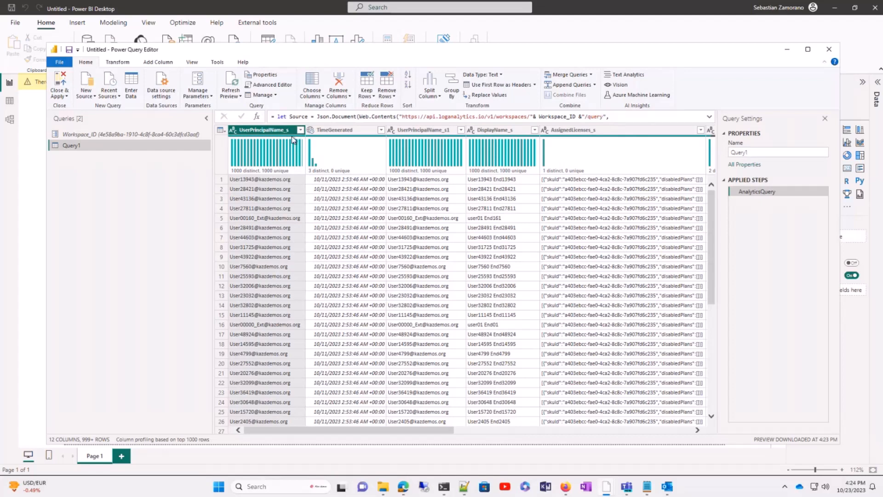
{"action": "mouse_move", "coordinate": [291, 138]}
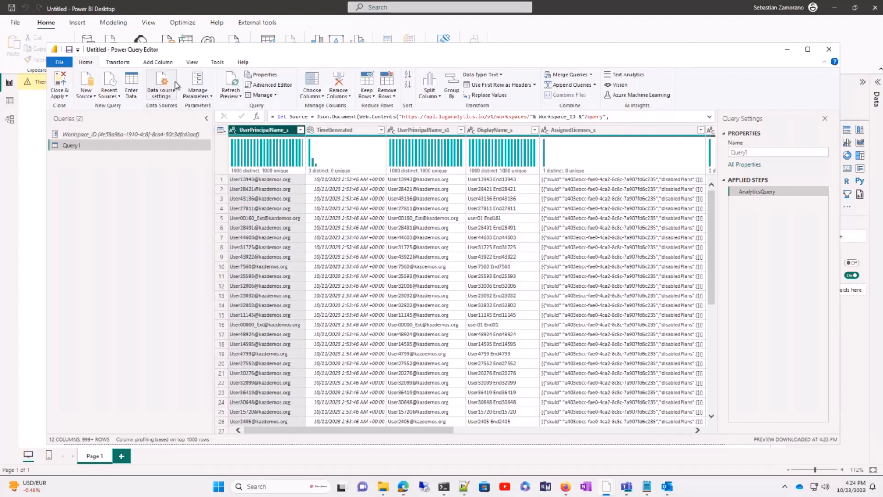
{"action": "left_click", "coordinate": [119, 64]}
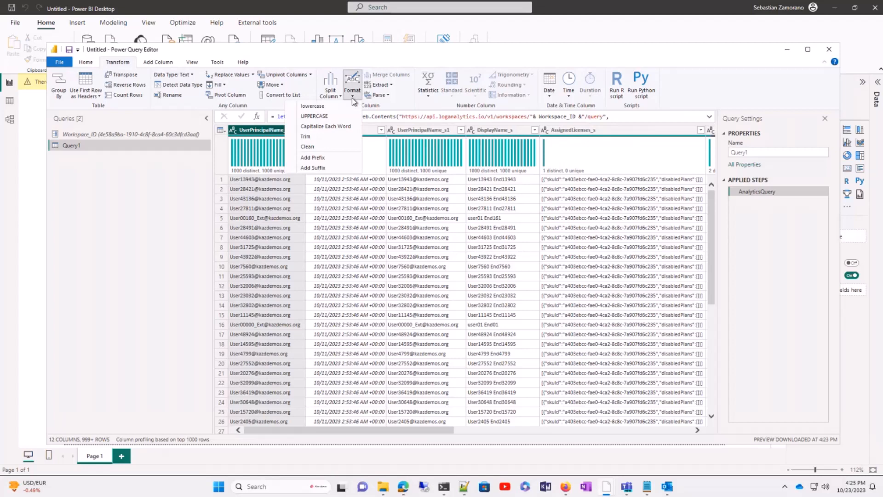
{"action": "left_click", "coordinate": [330, 128]}
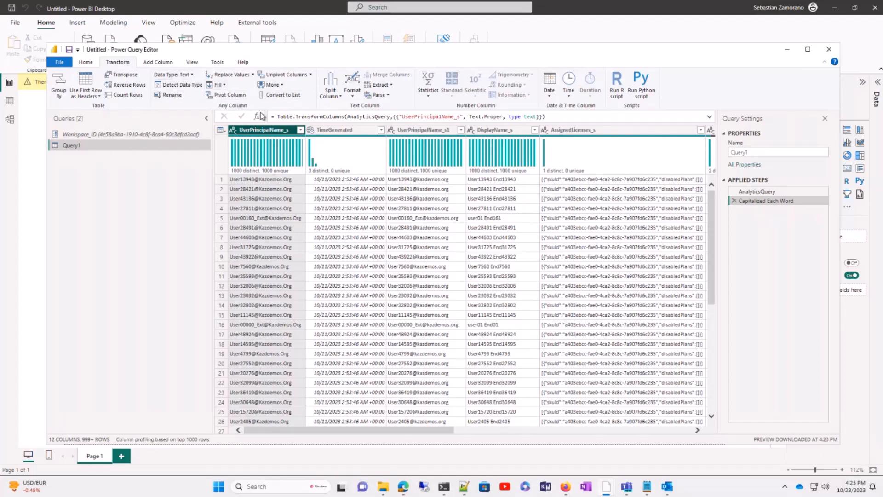
{"action": "right_click", "coordinate": [284, 133]}
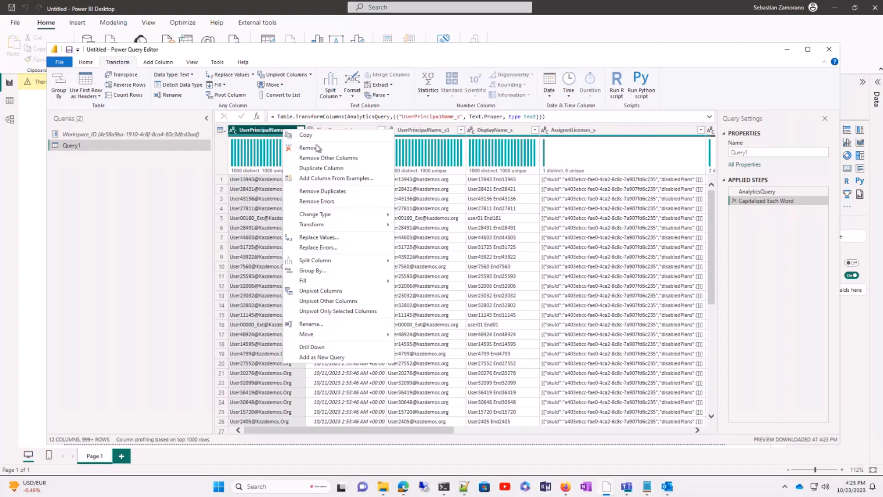
{"action": "left_click", "coordinate": [328, 191]}
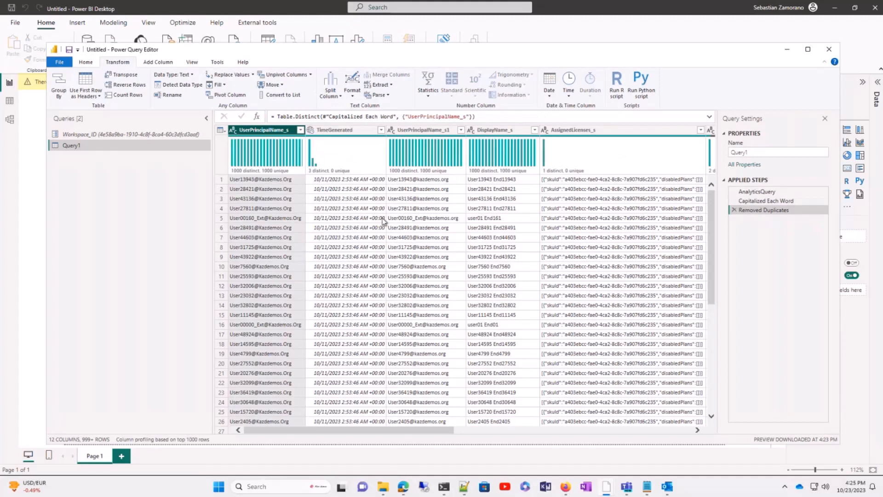
- Split the UserPrincipalName_s1 column by the custom delimiter @ at each occurrence
{"action": "left_click", "coordinate": [439, 131]}
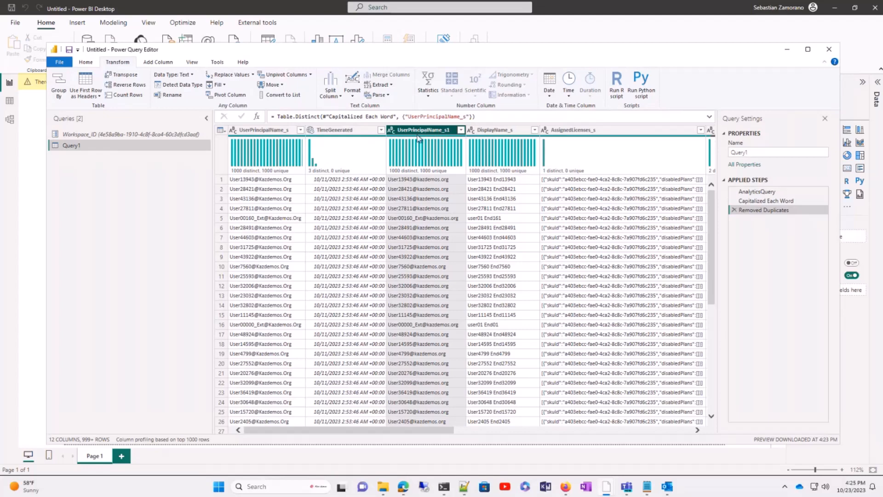
{"action": "left_click", "coordinate": [338, 97]}
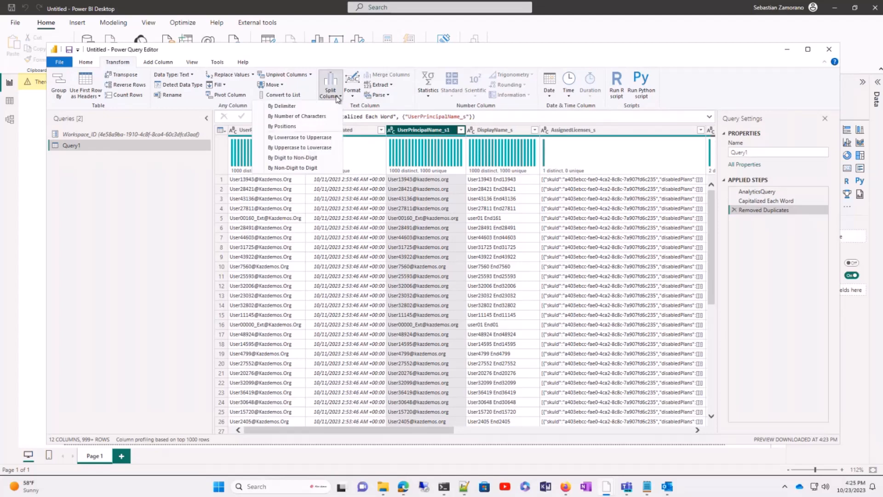
{"action": "left_click", "coordinate": [309, 108]}
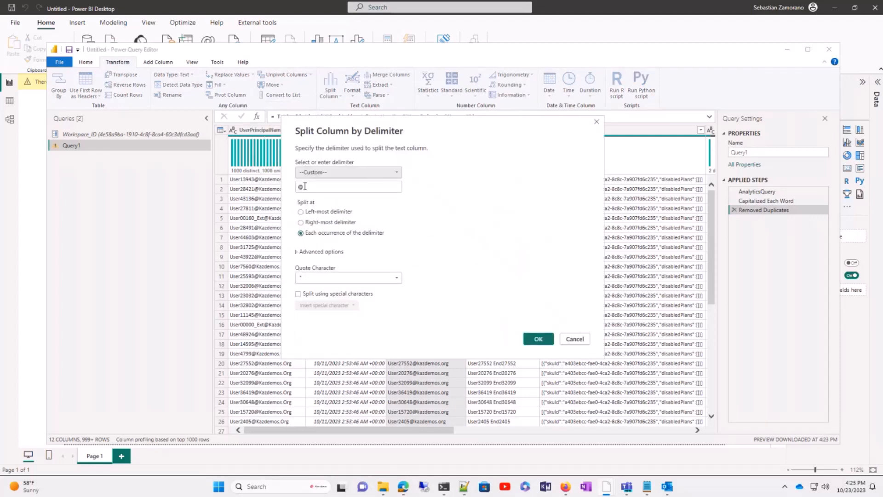
{"action": "left_click", "coordinate": [542, 341]}
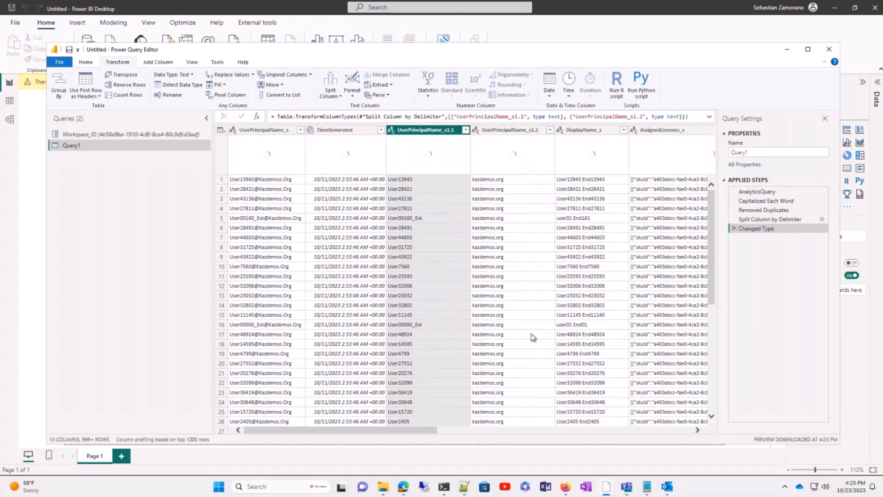
- Rename the UserPrincipalName_s1.1 column to Alias and the UserPrincipalName_s1.2 column to Domain
{"action": "right_click", "coordinate": [419, 132]}
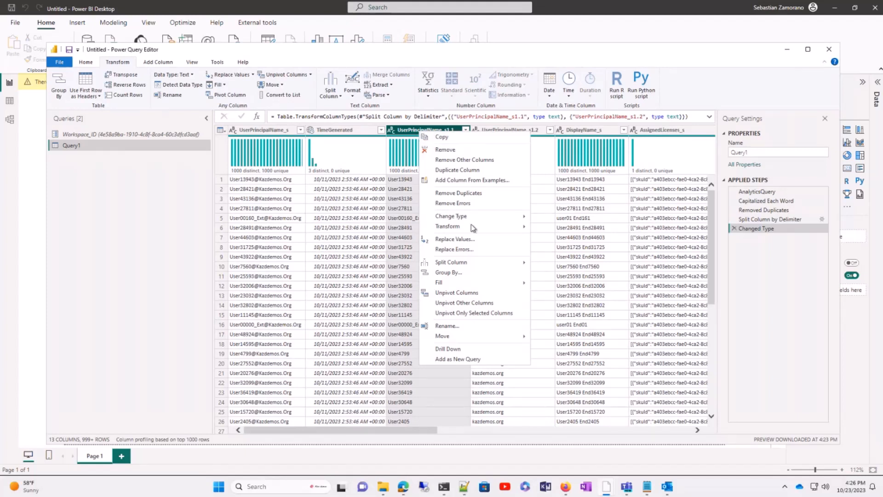
{"action": "left_click", "coordinate": [456, 327]}
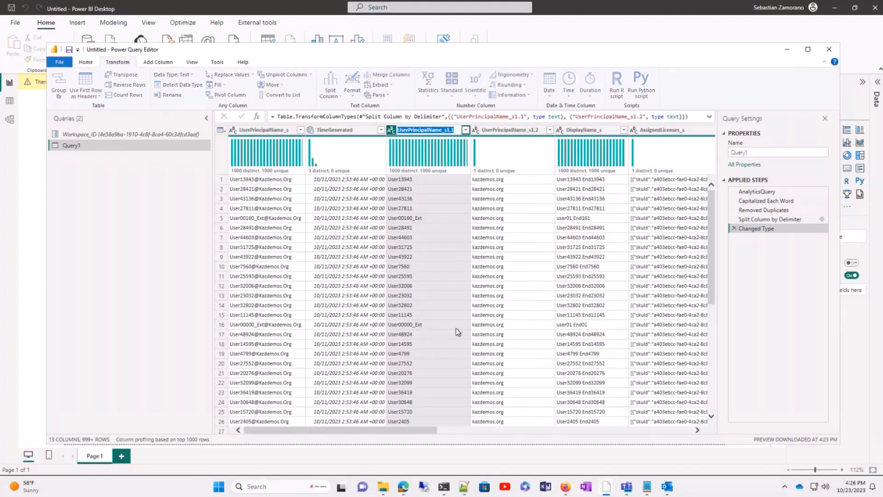
{"action": "type", "text": "Alias"}
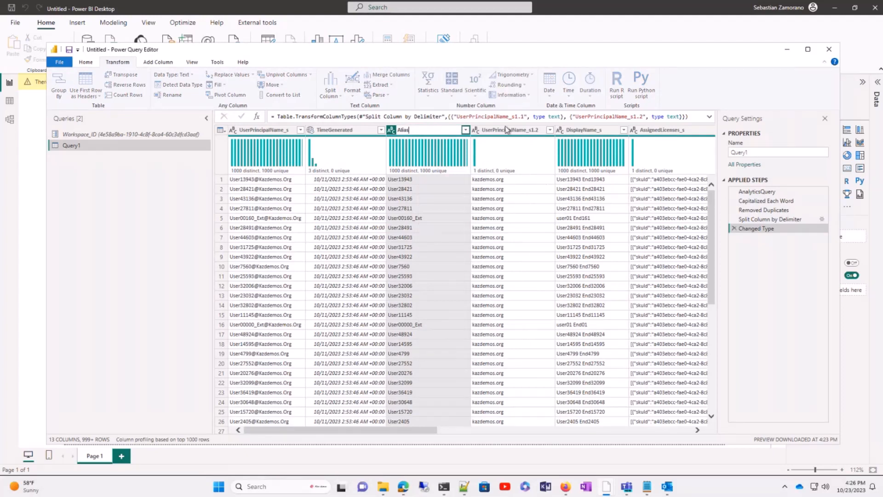
{"action": "key", "text": "Return"}
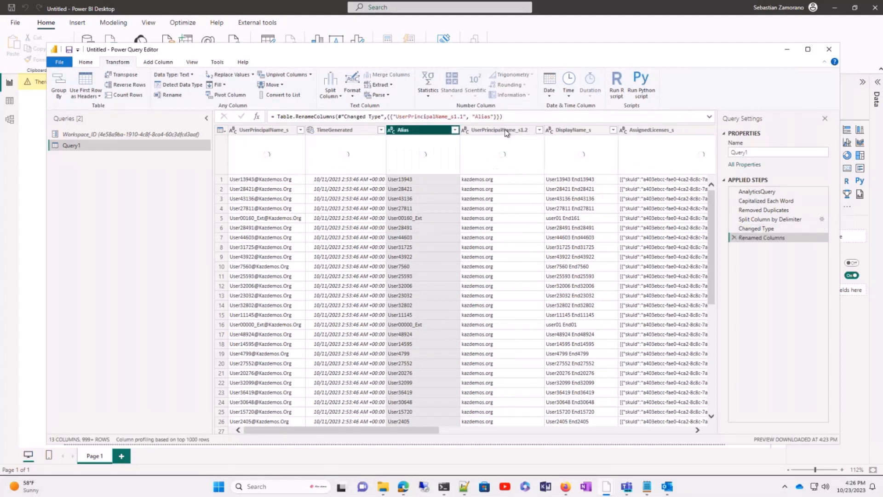
{"action": "right_click", "coordinate": [506, 133]}
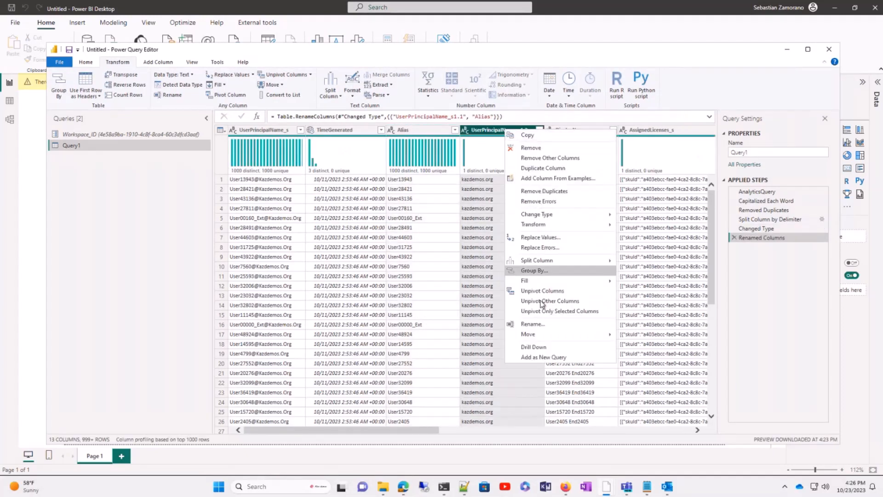
{"action": "left_click", "coordinate": [535, 324]}
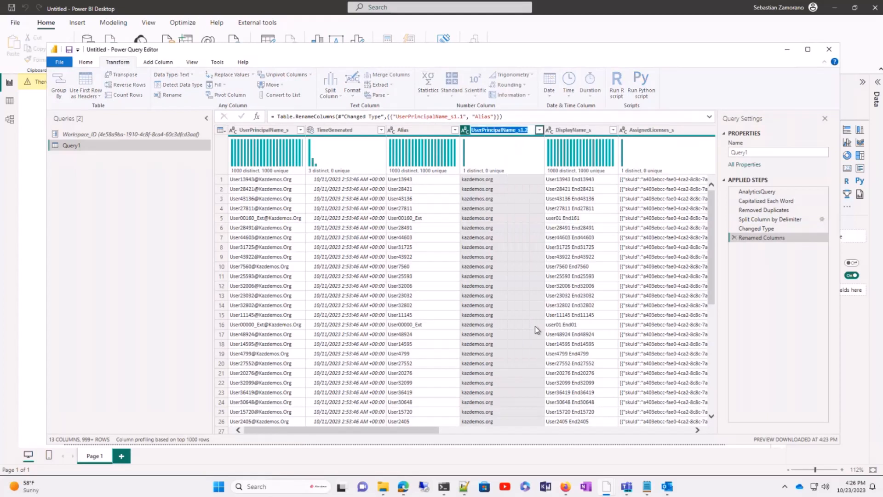
{"action": "type", "text": "Domain"}
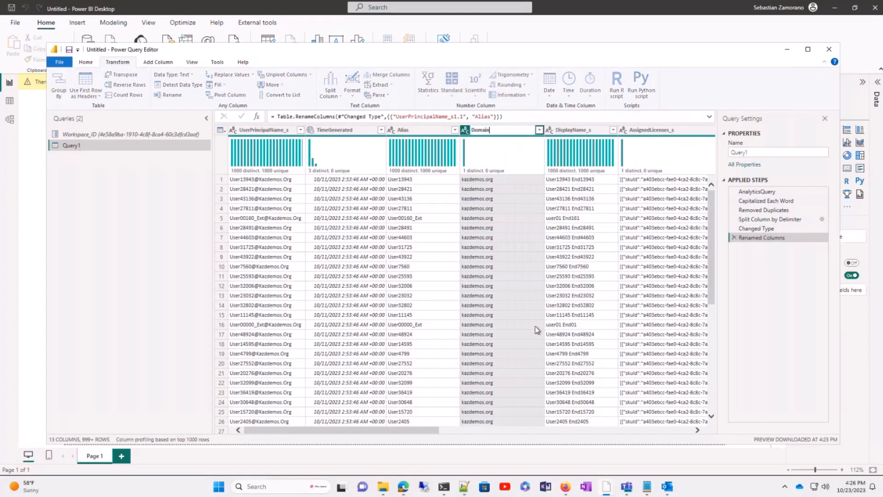
{"action": "left_click", "coordinate": [500, 153]}
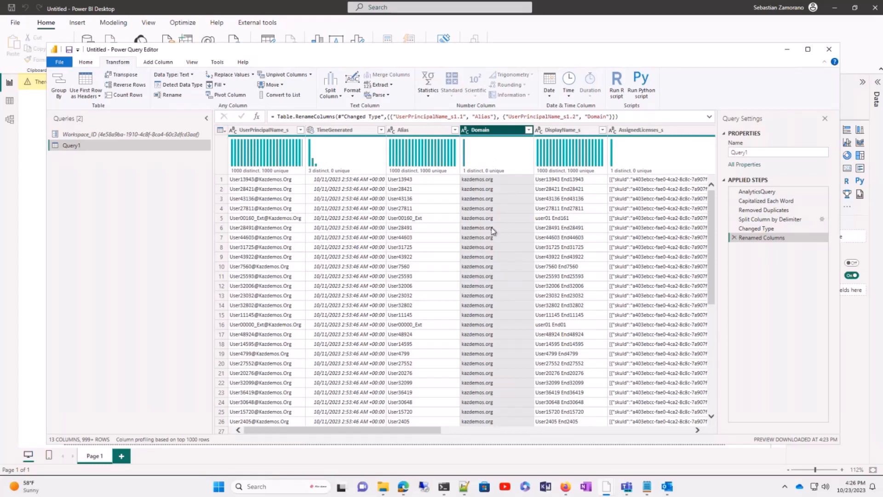
- Rename the Query1 query as Microsoft Entra Users
{"action": "scroll", "coordinate": [492, 277], "scroll_direction": "right", "scroll_amount": 6}
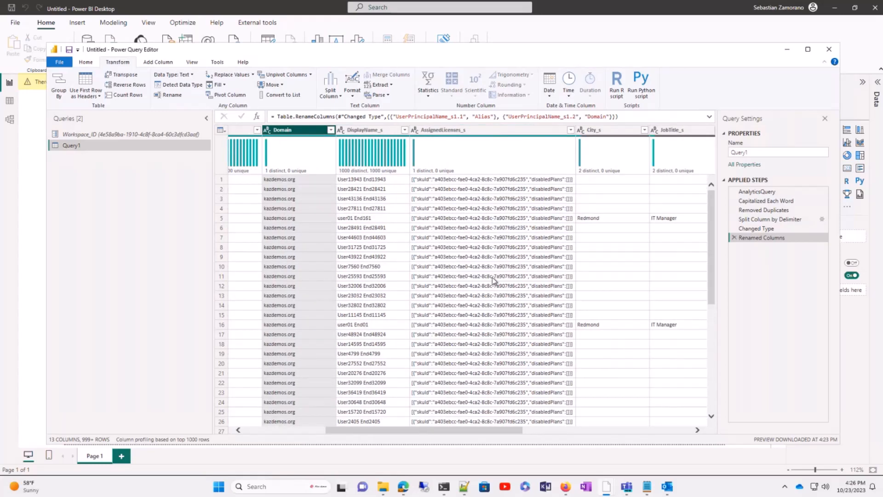
{"action": "scroll", "coordinate": [493, 280], "scroll_direction": "right", "scroll_amount": 5}
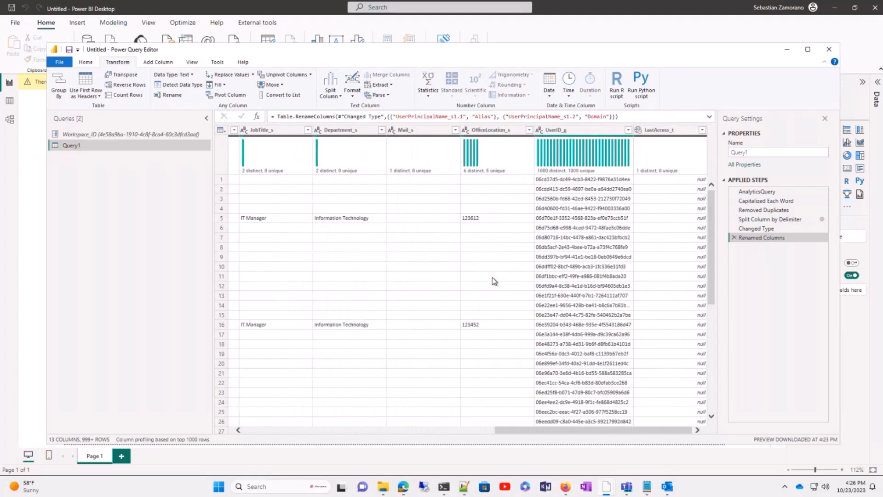
{"action": "scroll", "coordinate": [494, 281], "scroll_direction": "left", "scroll_amount": 10}
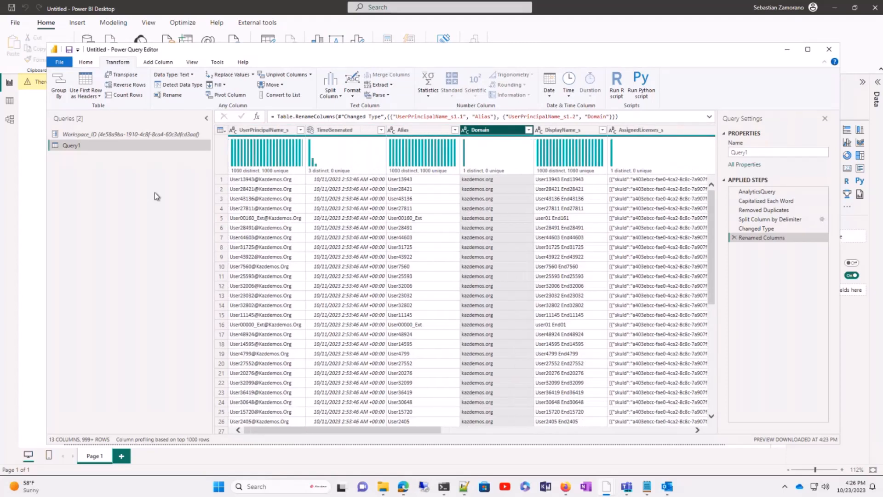
{"action": "left_click", "coordinate": [744, 146]}
{"action": "type", "text": "Microsoft Ent"}
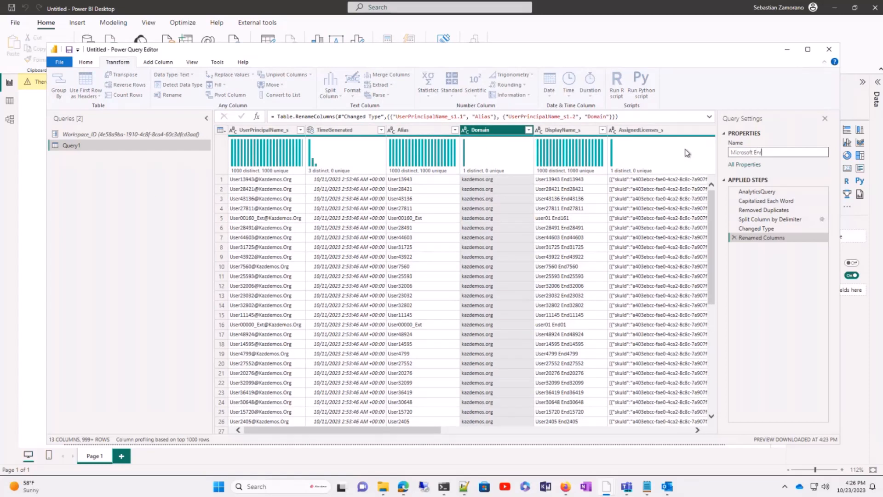
{"action": "key", "text": "BackSpace"}
{"action": "type", "text": "tra Users"}
{"action": "key", "text": "Return"}
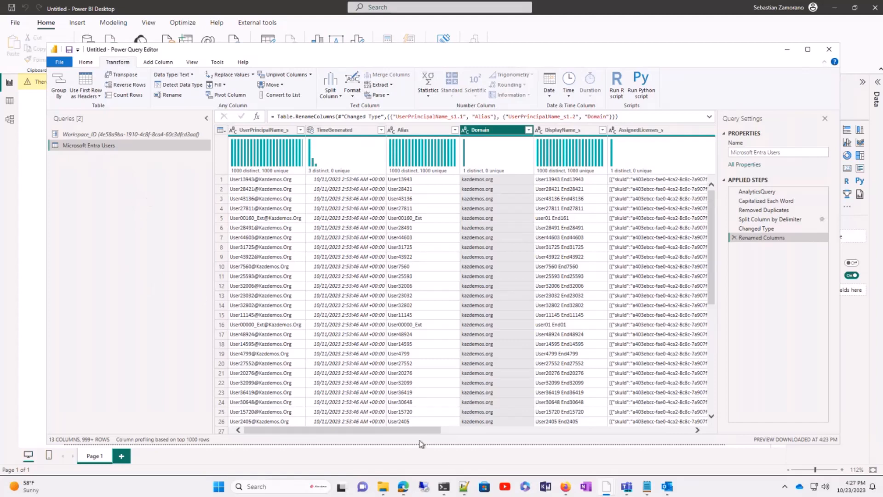
- Inspect the full AssignedLicenses_s value in the first row of the Microsoft Entra Users query
{"action": "left_click_drag", "start_coordinate": [419, 433], "coordinate": [505, 433]}
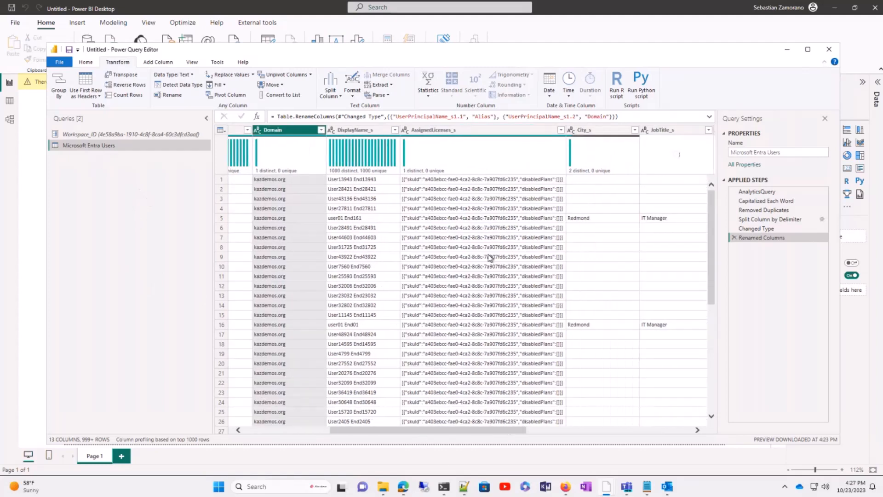
{"action": "left_click", "coordinate": [473, 183]}
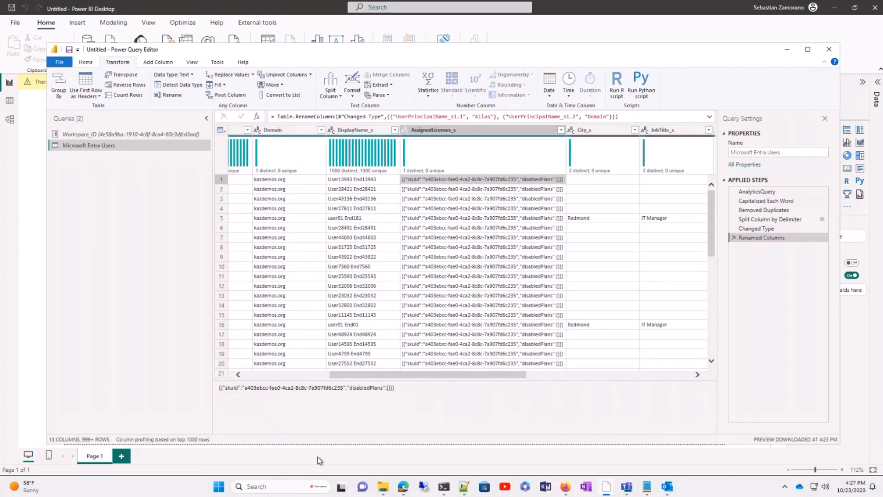
- Switch to Edge and copy the AzureADDomains_CL query from the Supporting Queries.md page on GitHub
{"action": "mouse_move", "coordinate": [408, 493]}
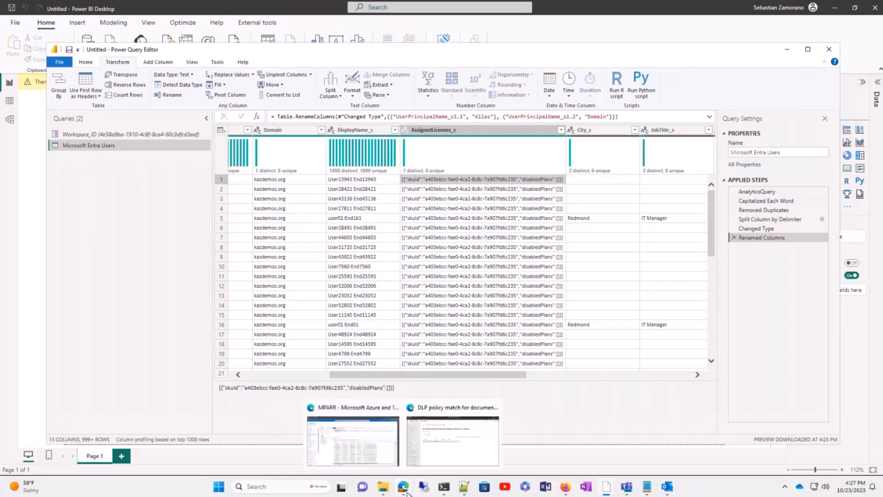
{"action": "left_click", "coordinate": [372, 435]}
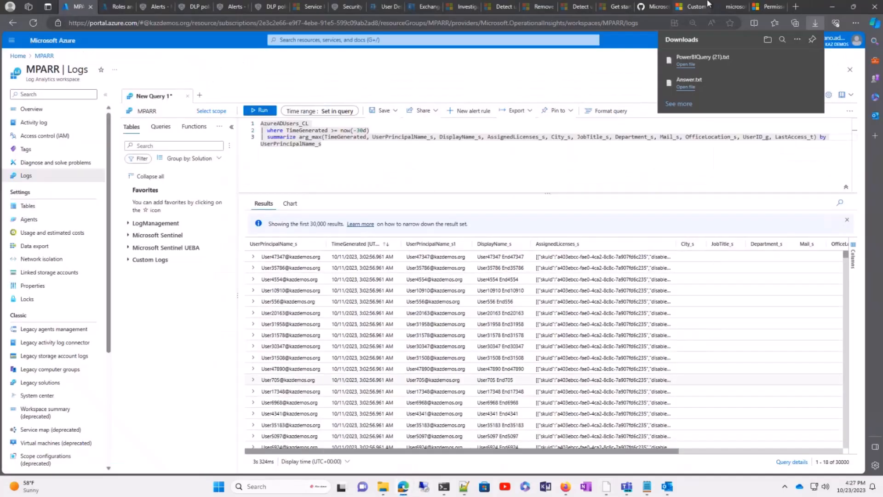
{"action": "left_click", "coordinate": [647, 8]}
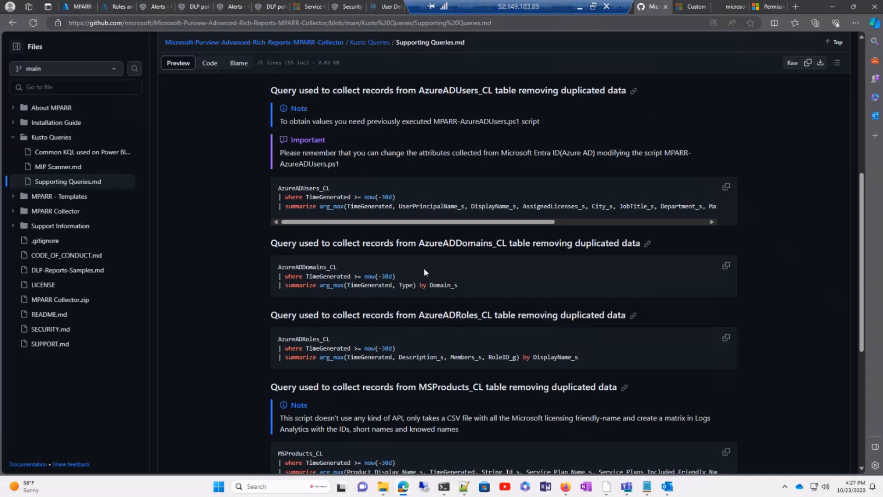
{"action": "left_click", "coordinate": [726, 266]}
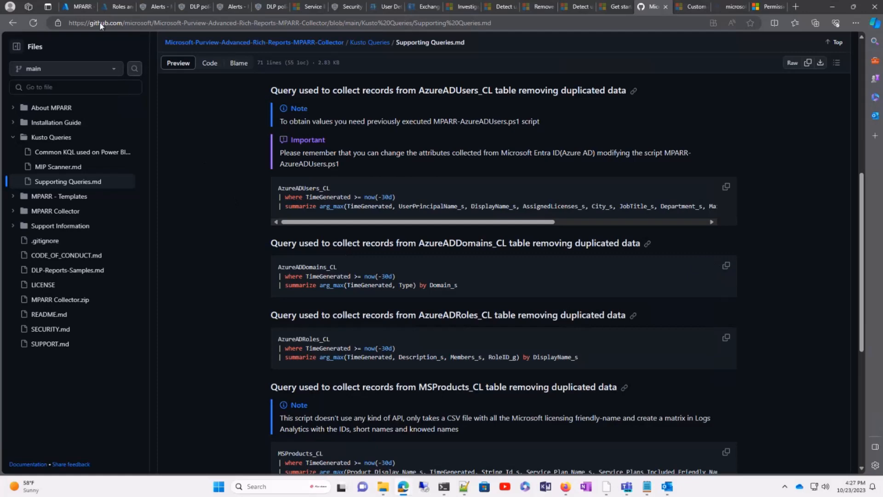
- Replace the query in the MPARR Logs workspace with the copied AzureADDomains_CL query and run it
{"action": "left_click", "coordinate": [79, 7]}
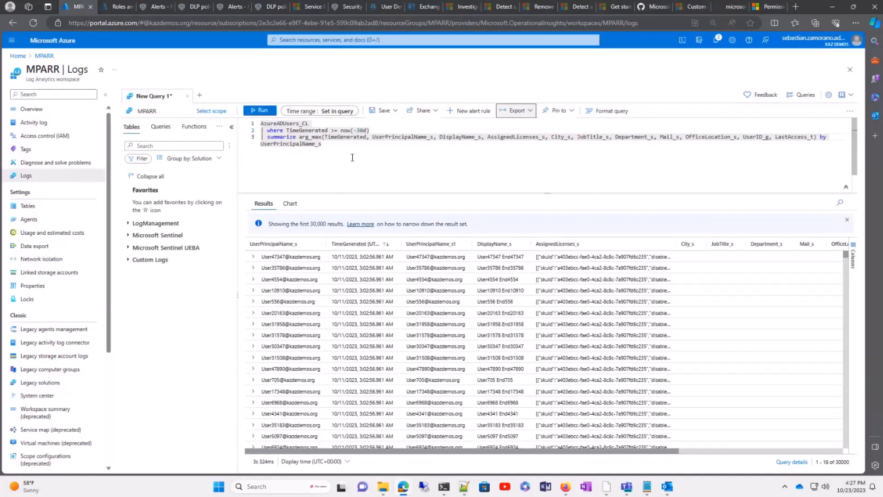
{"action": "left_click_drag", "start_coordinate": [333, 147], "coordinate": [239, 120]}
{"action": "key", "text": "ctrl+v"}
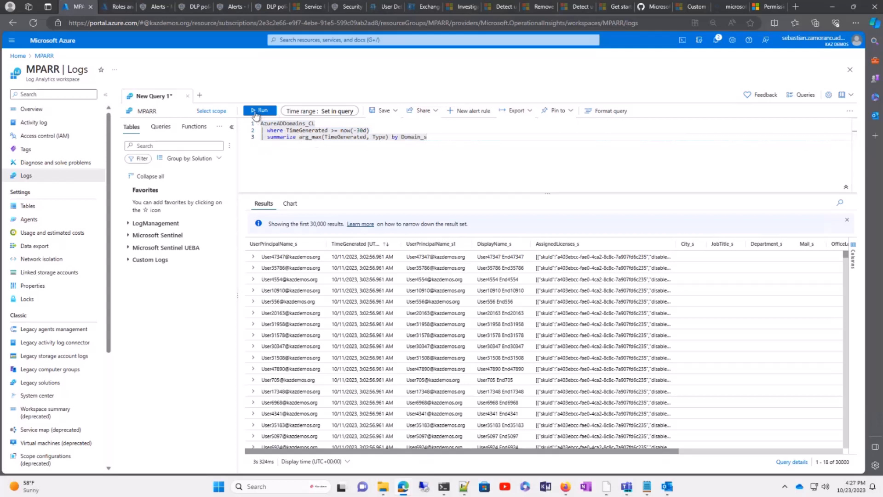
{"action": "left_click", "coordinate": [256, 112]}
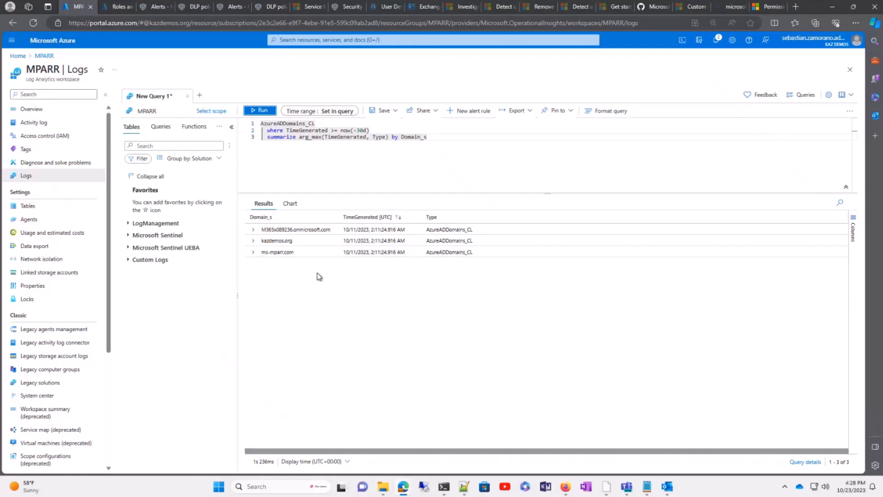
{"action": "left_click", "coordinate": [525, 112]}
{"action": "left_click", "coordinate": [534, 180]}
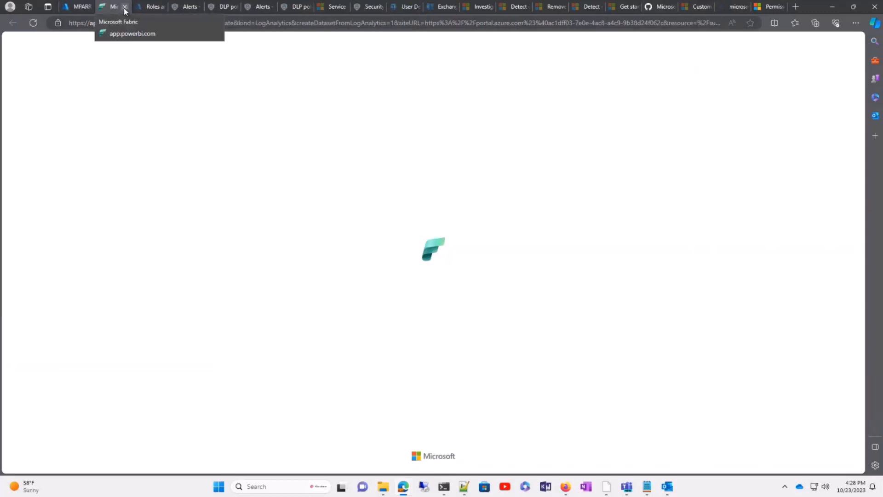
{"action": "left_click", "coordinate": [123, 8]}
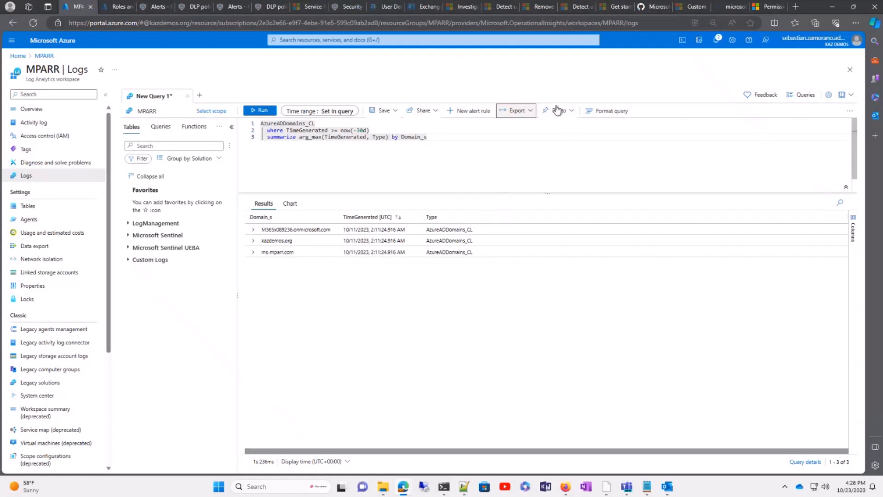
- Export the AzureADDomains_CL query as a Power BI M query and copy the full script from the downloaded PowerBIQuery (22).txt
{"action": "left_click", "coordinate": [523, 112]}
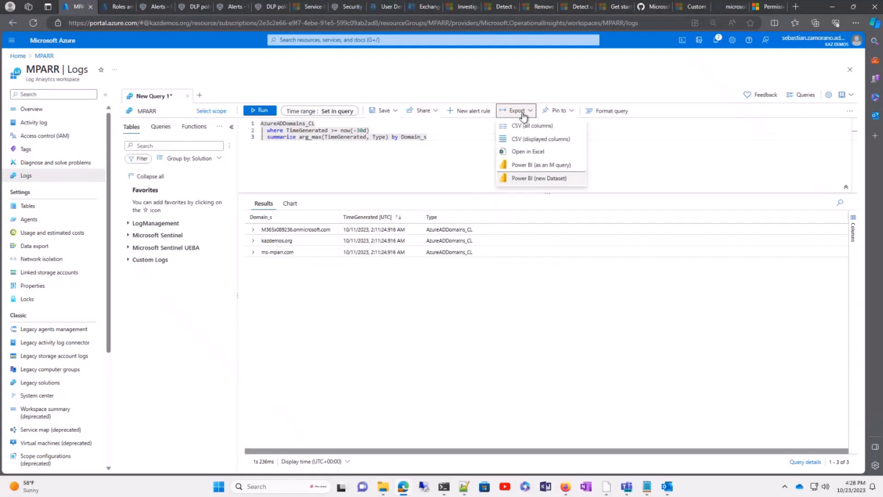
{"action": "left_click", "coordinate": [535, 165]}
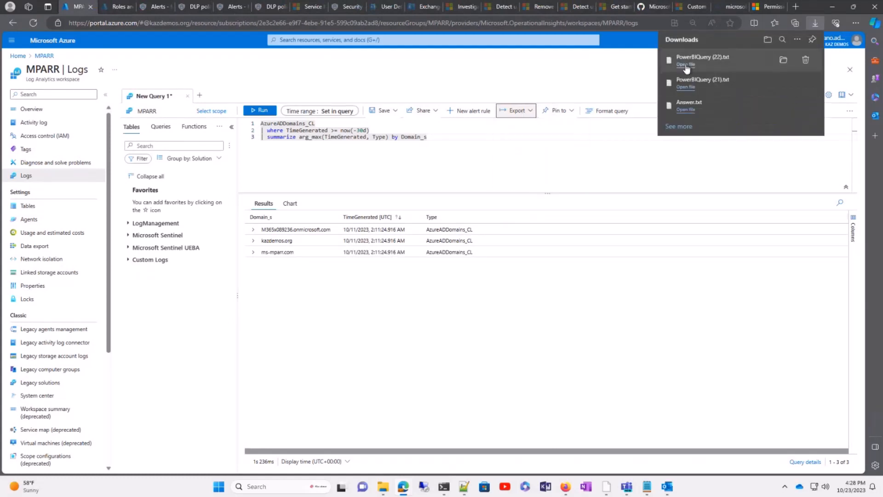
{"action": "left_click", "coordinate": [703, 57]}
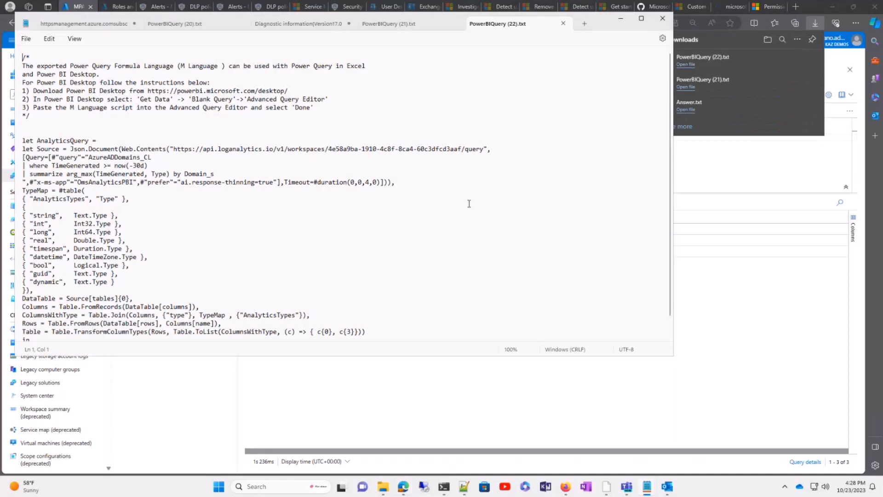
{"action": "key", "text": "ctrl+a"}
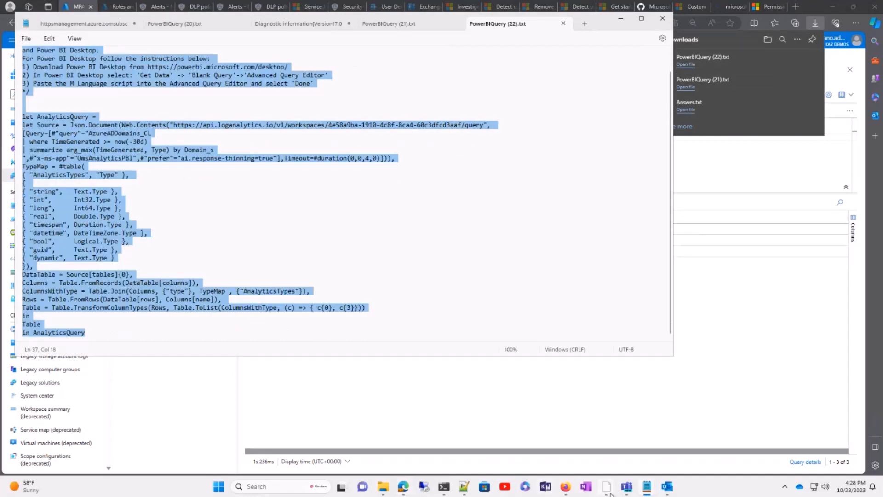
- Switch to the Power Query Editor and add a new blank query
{"action": "mouse_move", "coordinate": [608, 488]}
{"action": "left_click", "coordinate": [643, 447]}
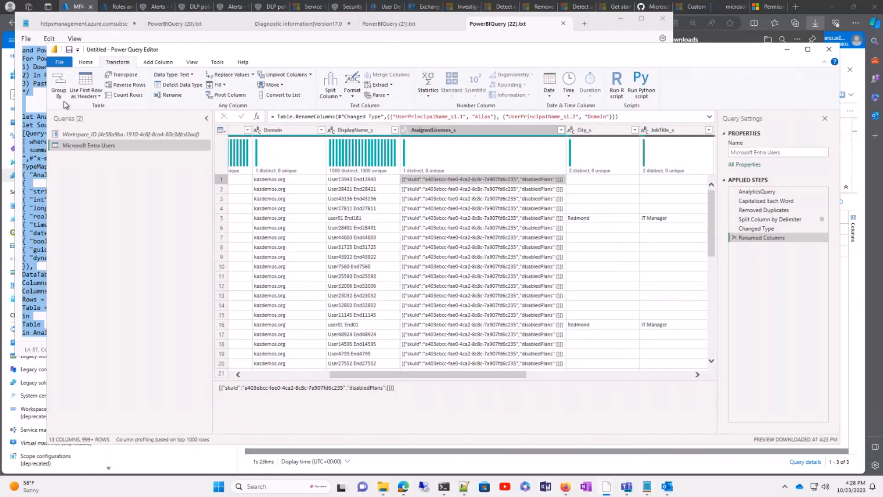
{"action": "left_click", "coordinate": [85, 62]}
{"action": "left_click", "coordinate": [92, 95]}
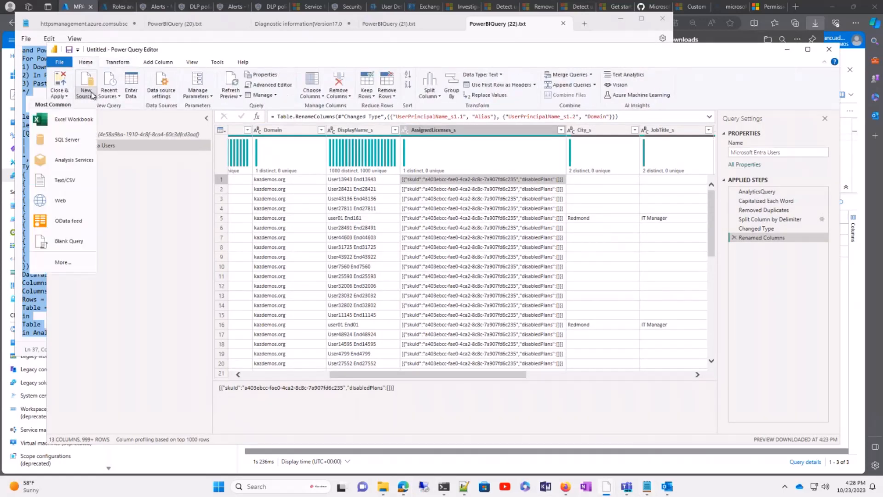
{"action": "left_click", "coordinate": [69, 247]}
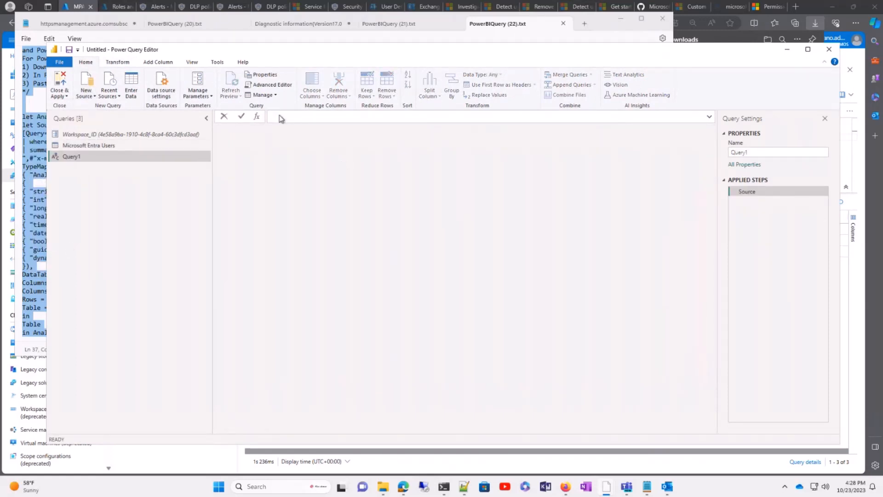
- Replace the new blank query's default code in the Advanced Editor with the copied AzureADDomains_CL M script
{"action": "left_click", "coordinate": [270, 85]}
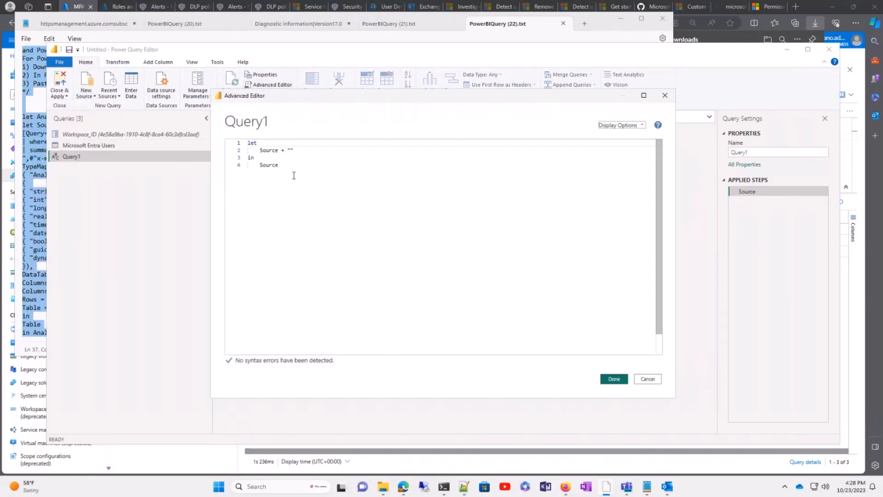
{"action": "left_click_drag", "start_coordinate": [278, 166], "coordinate": [239, 143]}
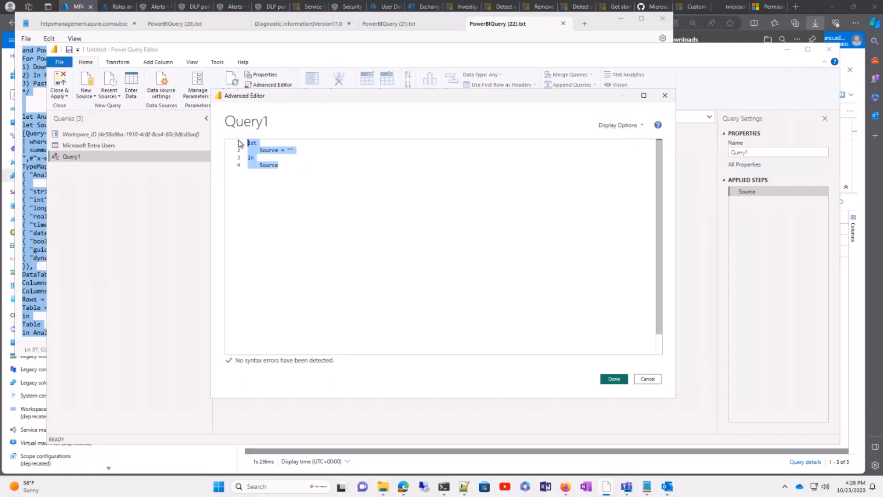
{"action": "key", "text": "Delete"}
{"action": "key", "text": "ctrl+v"}
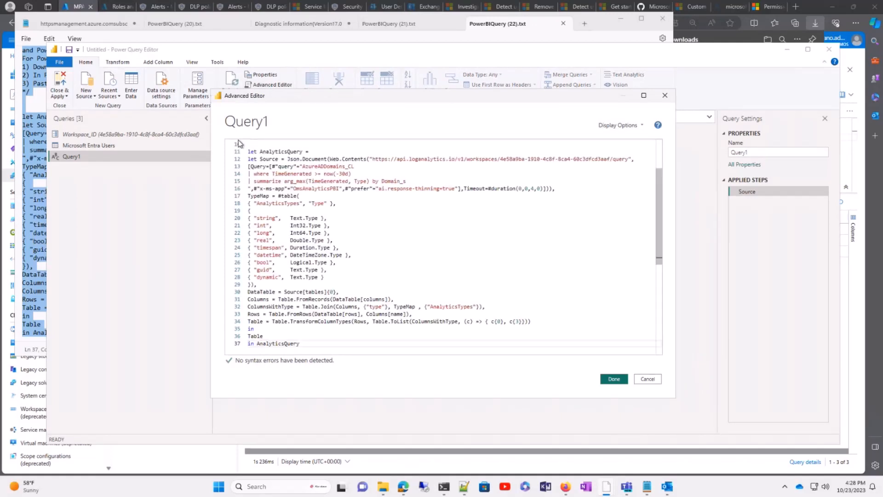
{"action": "scroll", "coordinate": [383, 208], "scroll_direction": "up", "scroll_amount": 3}
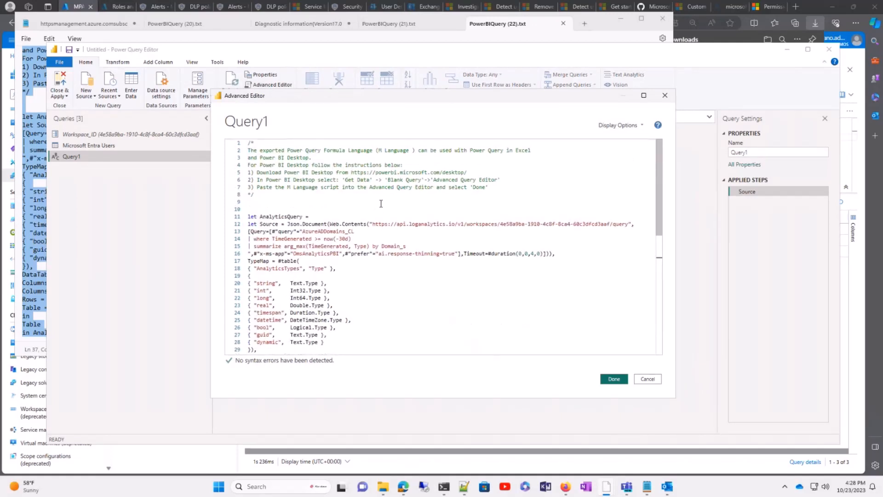
- Replace the hard-coded workspace ID in the AzureADDomains_CL script's URL with the concatenated Workspace_ID parameter and apply the script
{"action": "left_click_drag", "start_coordinate": [501, 224], "coordinate": [610, 225]}
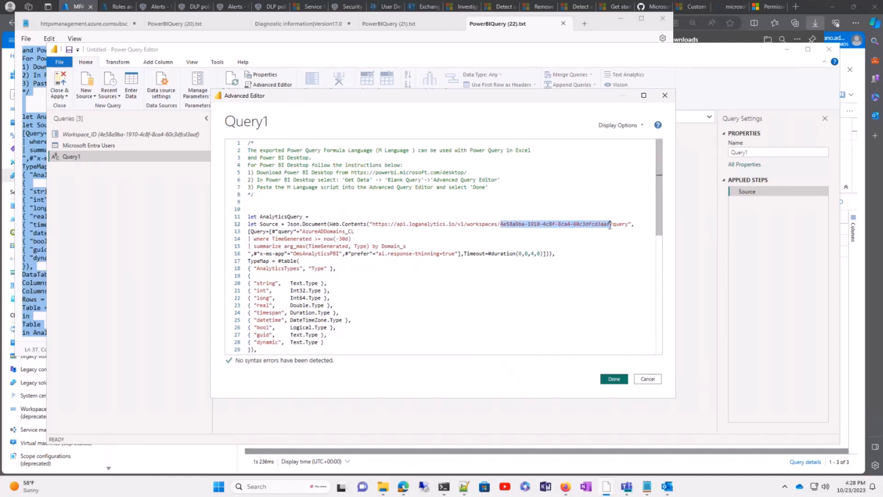
{"action": "key", "text": "Delete"}
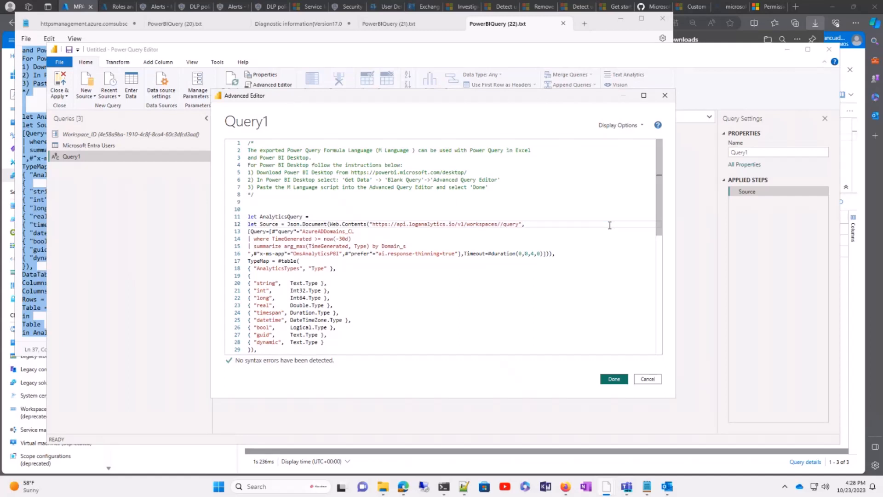
{"action": "type", "text": "\"\""}
{"action": "key", "text": "Left"}
{"action": "type", "text": "&&"}
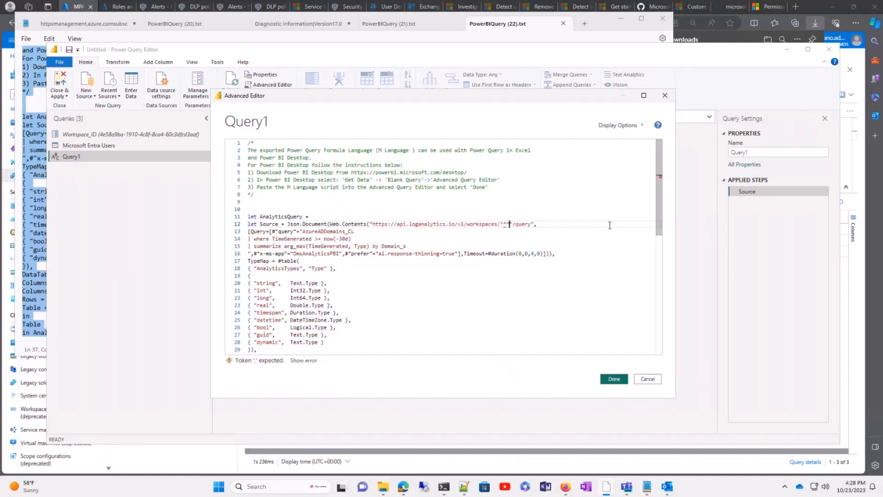
{"action": "key", "text": "BackSpace"}
{"action": "key", "text": "BackSpace"}
{"action": "type", "text": "& Workspace"}
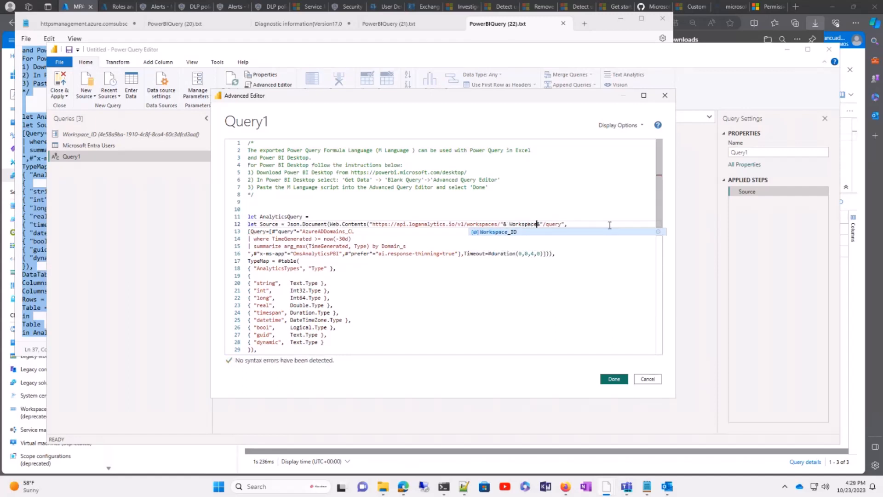
{"action": "key", "text": "Tab"}
{"action": "type", "text": "&"}
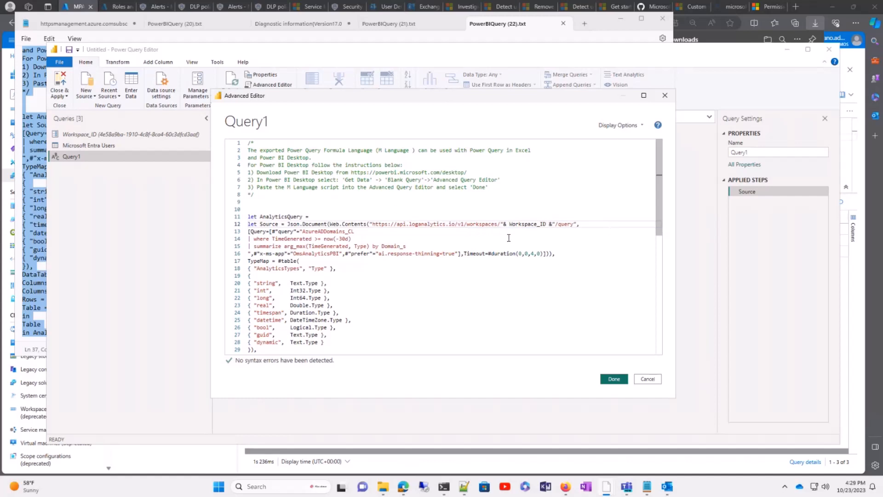
{"action": "left_click", "coordinate": [508, 224]}
{"action": "left_click", "coordinate": [615, 380]}
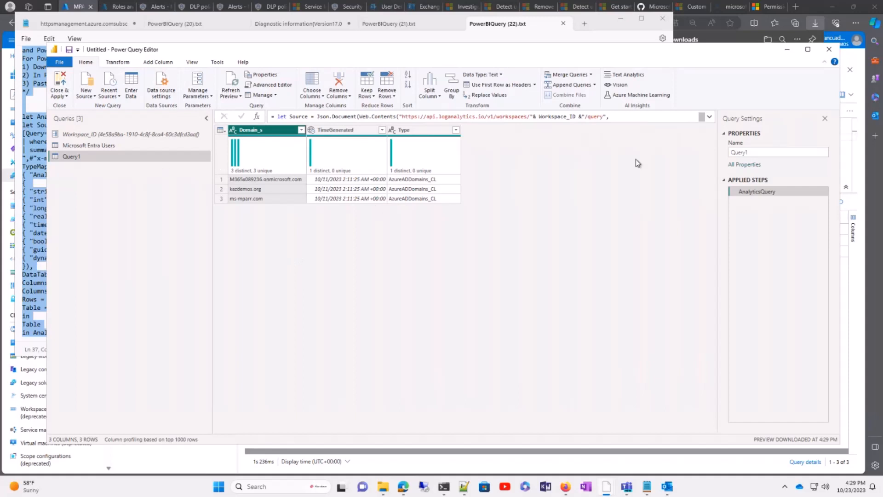
- Rename the new domains query as Microsoft Entra Domains
{"action": "left_click", "coordinate": [753, 152]}
{"action": "key", "text": "ctrl+a"}
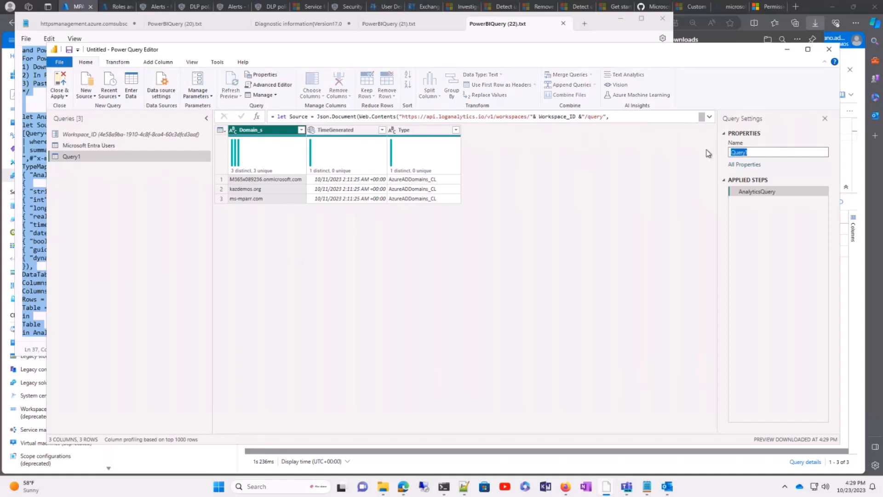
{"action": "type", "text": "Microsoft Entra Domains"}
{"action": "left_click", "coordinate": [672, 221]}
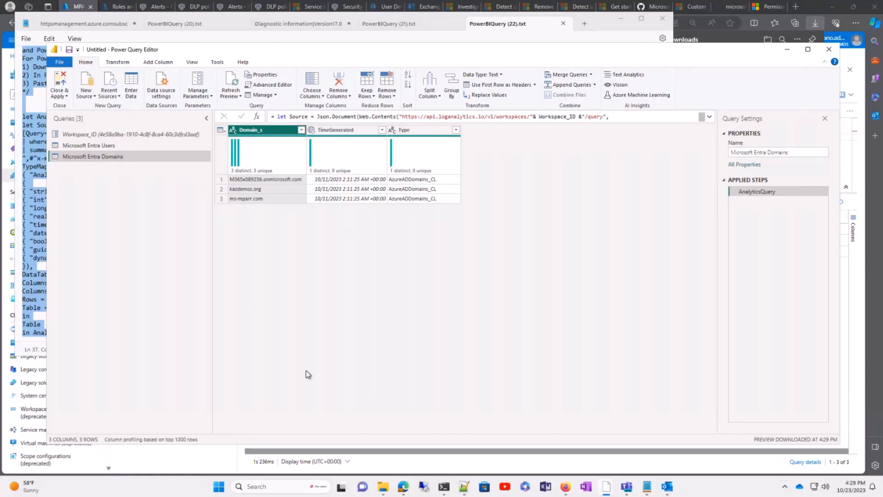
- Switch to the browser and copy the AzureADRoles_CL query from the GitHub Supporting Queries.md page
{"action": "mouse_move", "coordinate": [405, 488]}
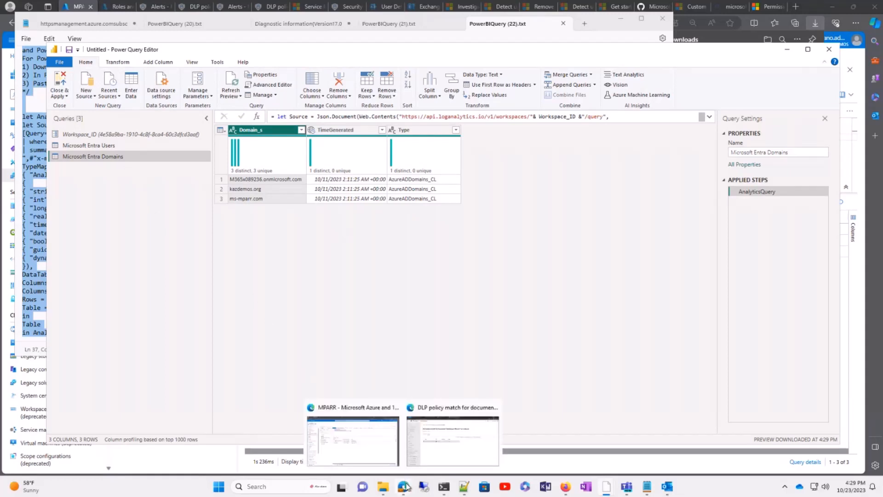
{"action": "left_click", "coordinate": [364, 435]}
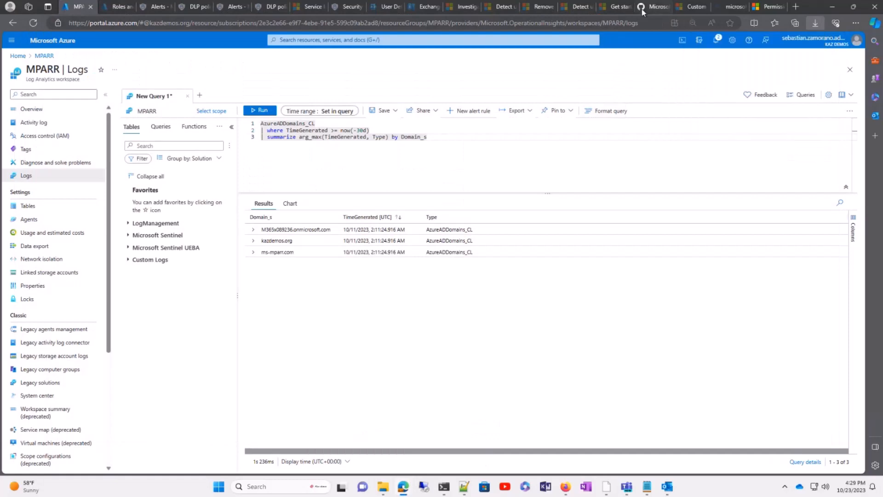
{"action": "left_click", "coordinate": [643, 11]}
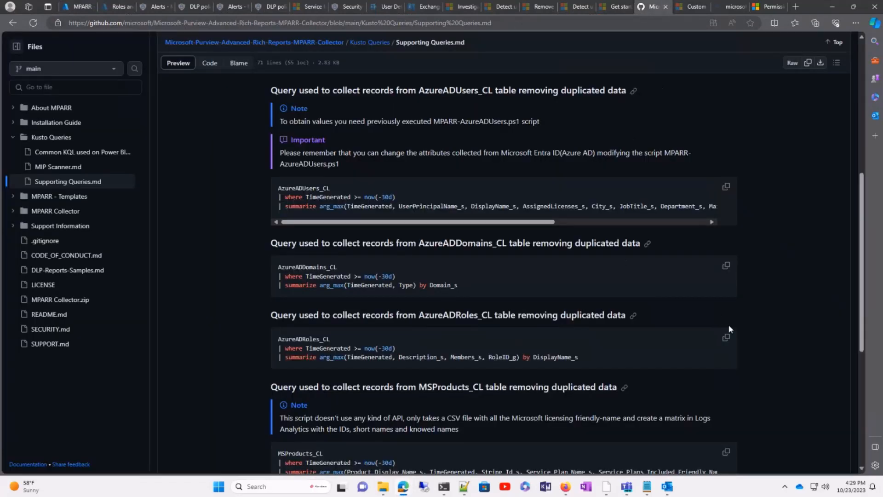
{"action": "left_click", "coordinate": [726, 337]}
- Replace the query in the MPARR Logs workspace with the copied AzureADRoles_CL query and run it
{"action": "left_click", "coordinate": [78, 9]}
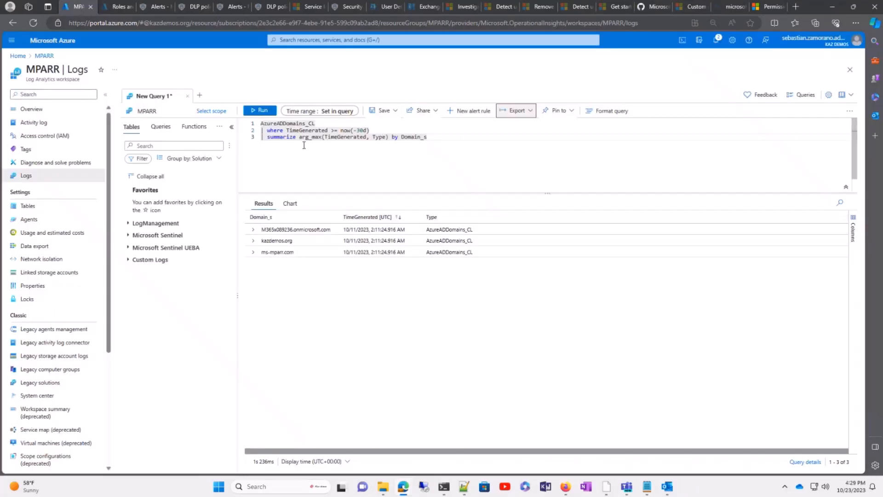
{"action": "key", "text": "ctrl+a"}
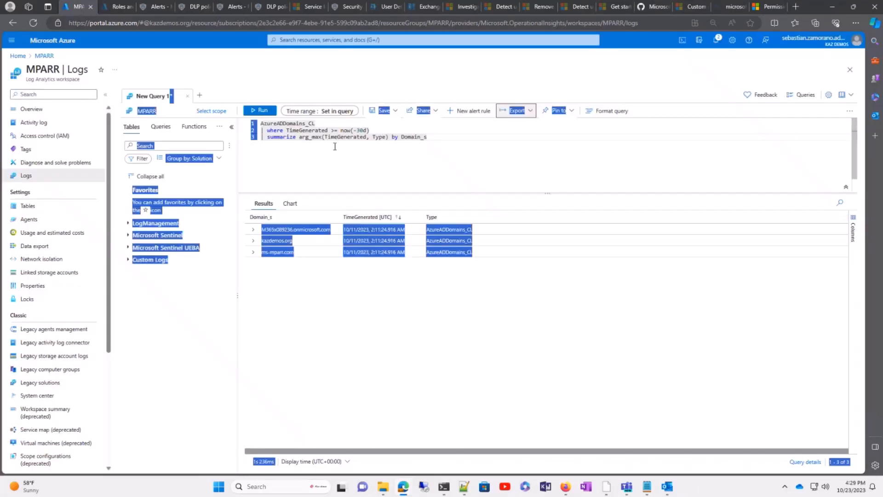
{"action": "left_click", "coordinate": [354, 148]}
{"action": "key", "text": "ctrl+a"}
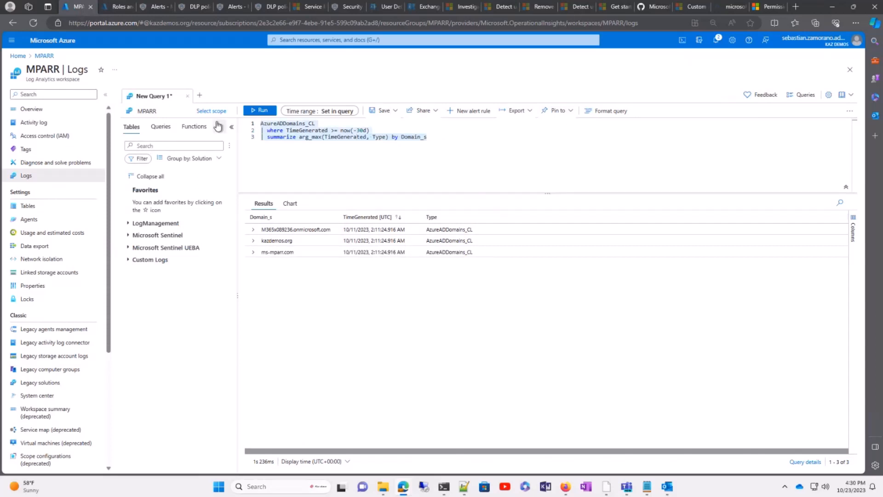
{"action": "key", "text": "ctrl+v"}
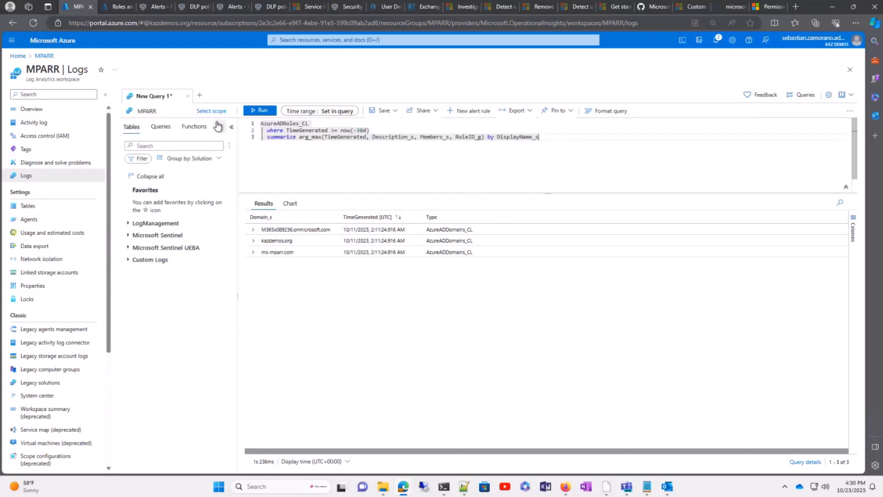
{"action": "left_click", "coordinate": [262, 110]}
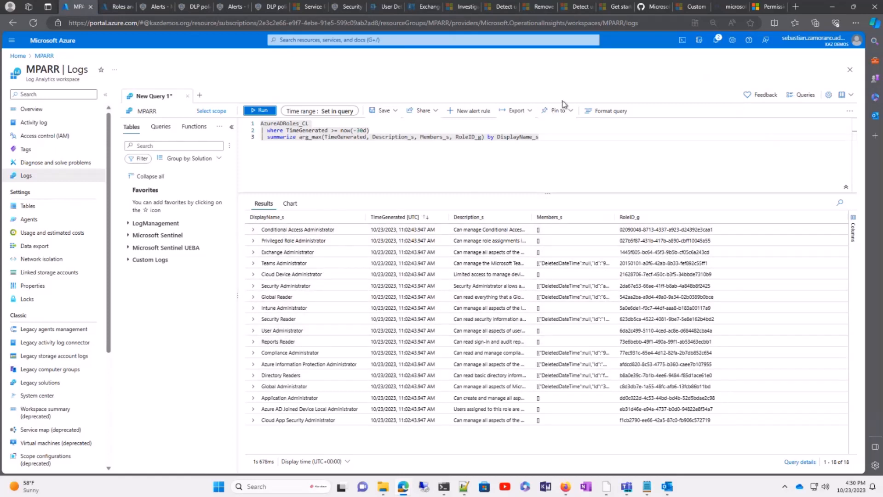
- Export the AzureADRoles_CL query as a Power BI M query and copy the full script from the downloaded PowerBIQuery (23).txt
{"action": "left_click", "coordinate": [531, 112]}
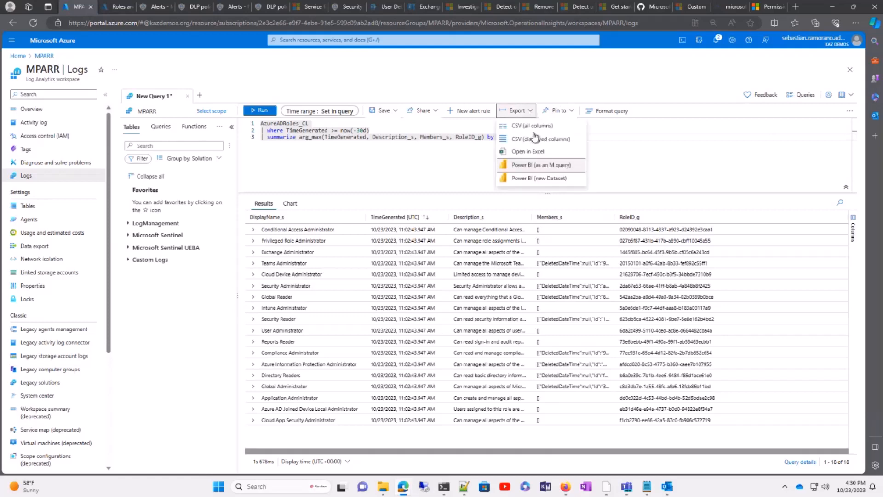
{"action": "left_click", "coordinate": [541, 164]}
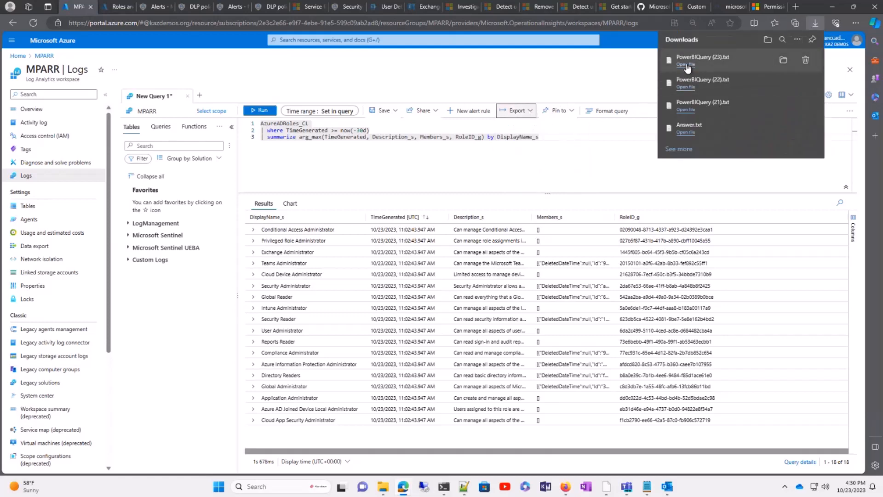
{"action": "left_click", "coordinate": [686, 65]}
{"action": "key", "text": "ctrl+a"}
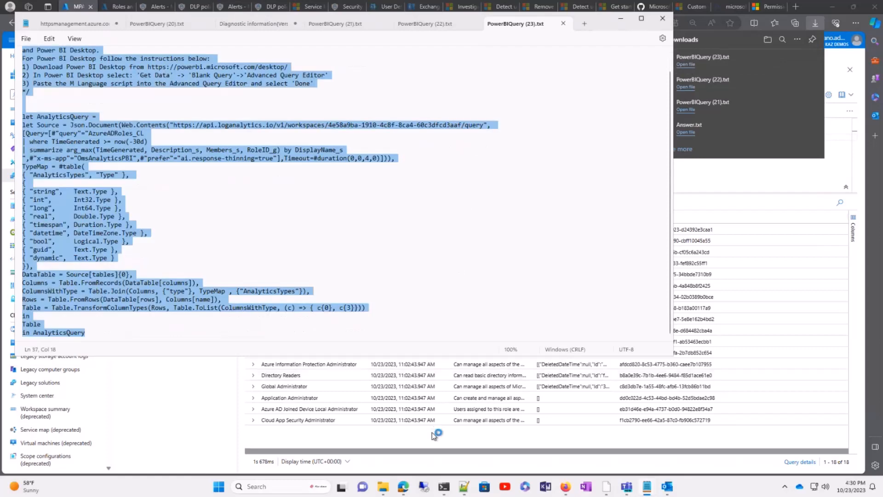
- Switch to the Power Query Editor and add another blank query for the roles data
{"action": "mouse_move", "coordinate": [609, 487]}
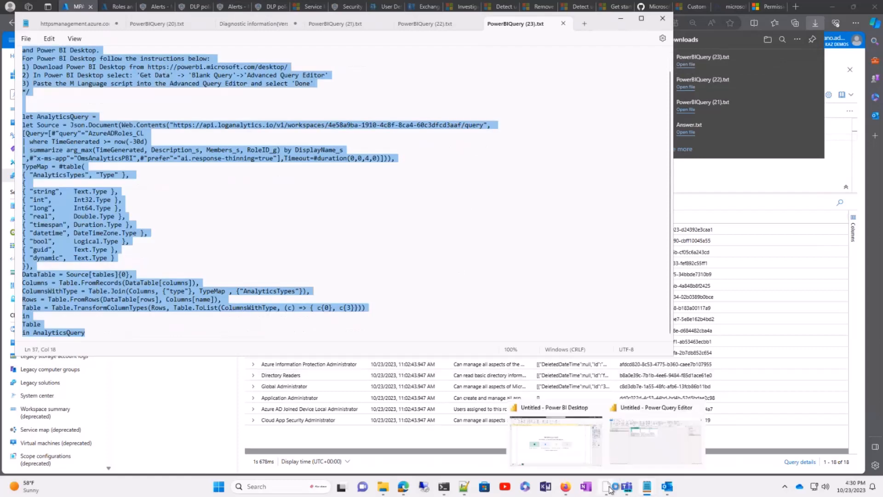
{"action": "left_click", "coordinate": [626, 455]}
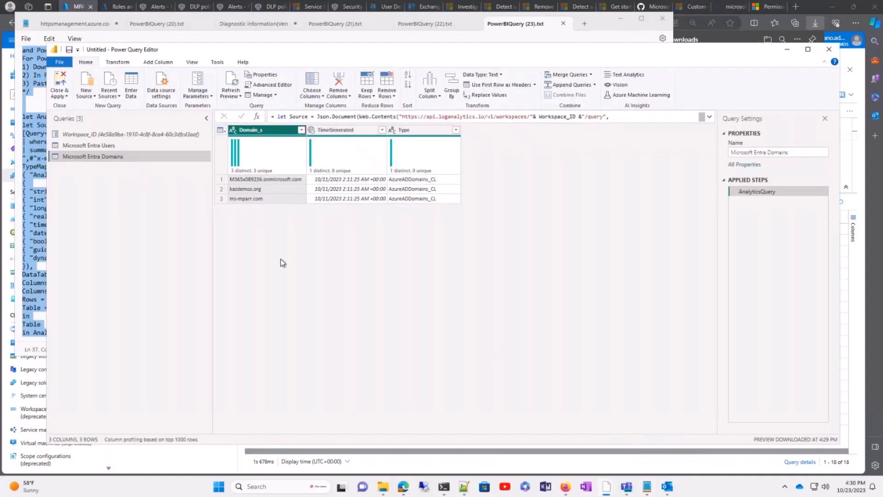
{"action": "left_click", "coordinate": [88, 100]}
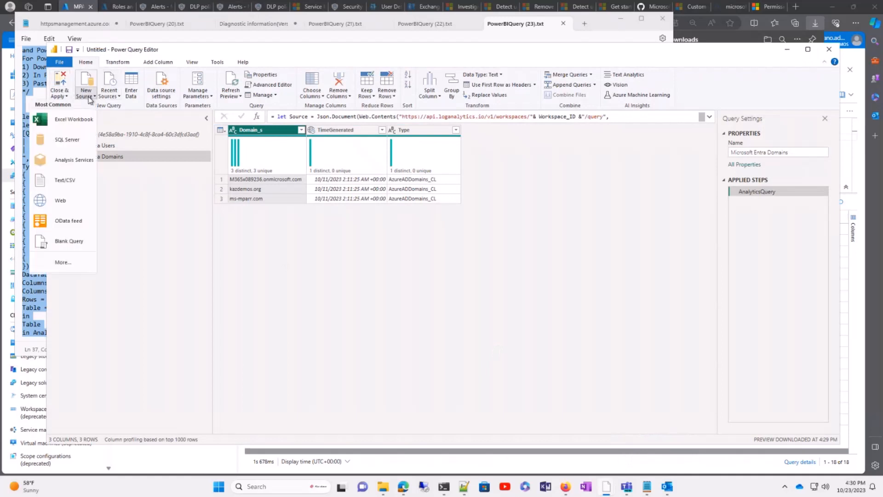
{"action": "left_click", "coordinate": [72, 251]}
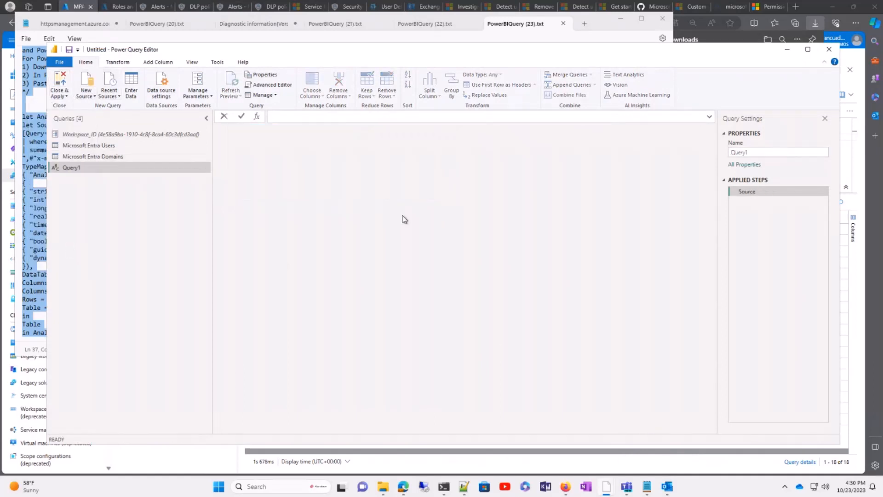
- Replace the blank query's default code in the Advanced Editor with the copied AzureADRoles_CL M script
{"action": "left_click", "coordinate": [270, 86]}
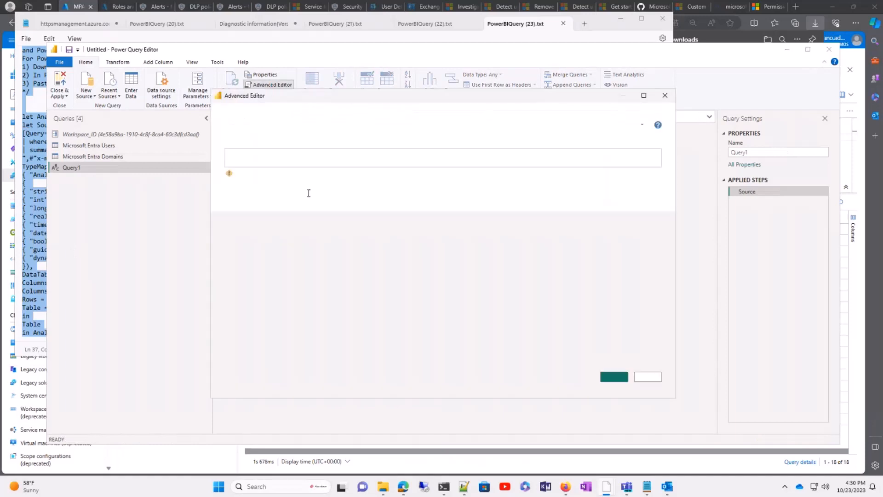
{"action": "left_click_drag", "start_coordinate": [279, 166], "coordinate": [226, 141]}
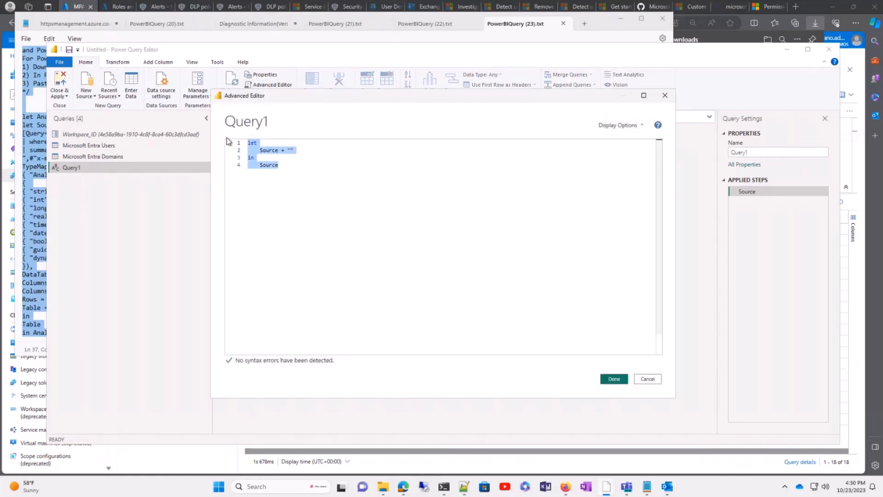
{"action": "key", "text": "Delete"}
{"action": "key", "text": "ctrl+v"}
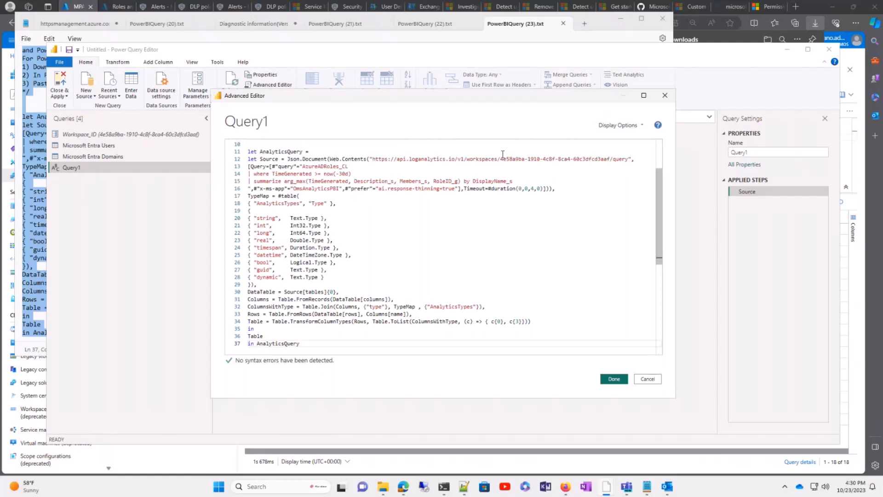
- Substitute the Workspace_ID parameter for the workspace ID in the AzureADRoles_CL script's URL, apply it, and recheck the script
{"action": "left_click_drag", "start_coordinate": [501, 158], "coordinate": [610, 157]}
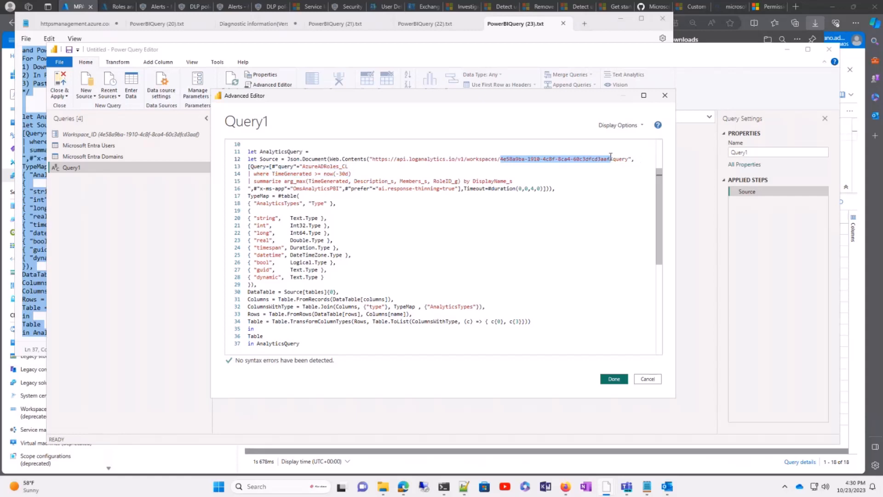
{"action": "key", "text": "Delete"}
{"action": "type", "text": "\"\""}
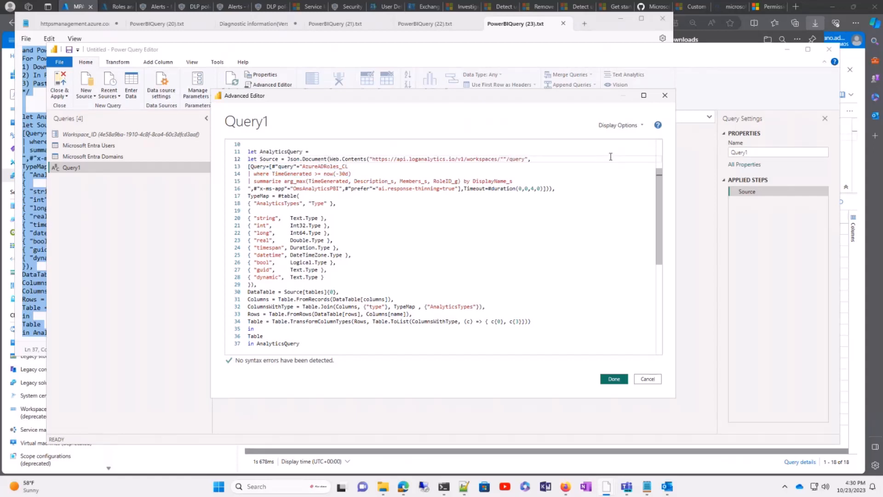
{"action": "type", "text": "&&"}
{"action": "key", "text": "Left"}
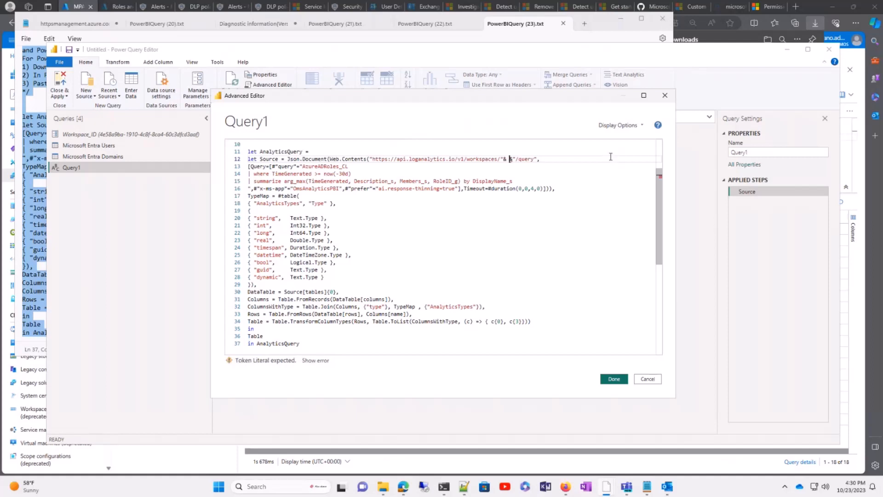
{"action": "type", "text": "Wor"}
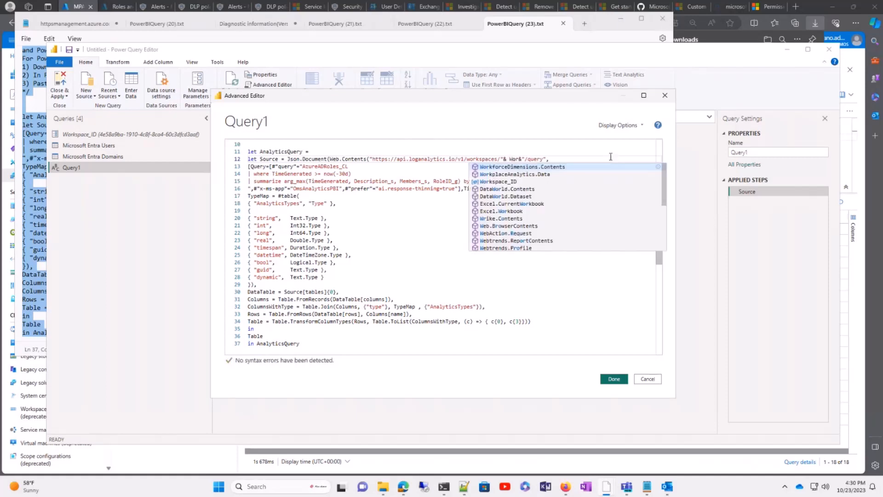
{"action": "key", "text": "Down"}
{"action": "key", "text": "Tab"}
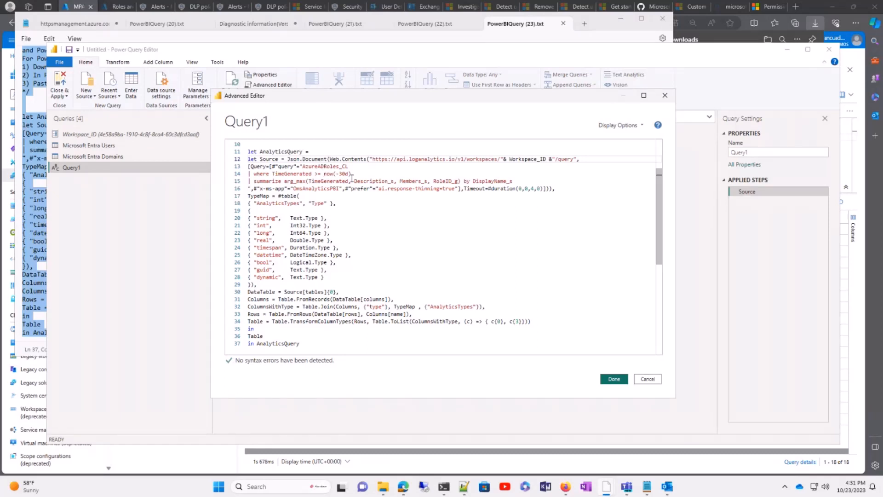
{"action": "left_click", "coordinate": [613, 380]}
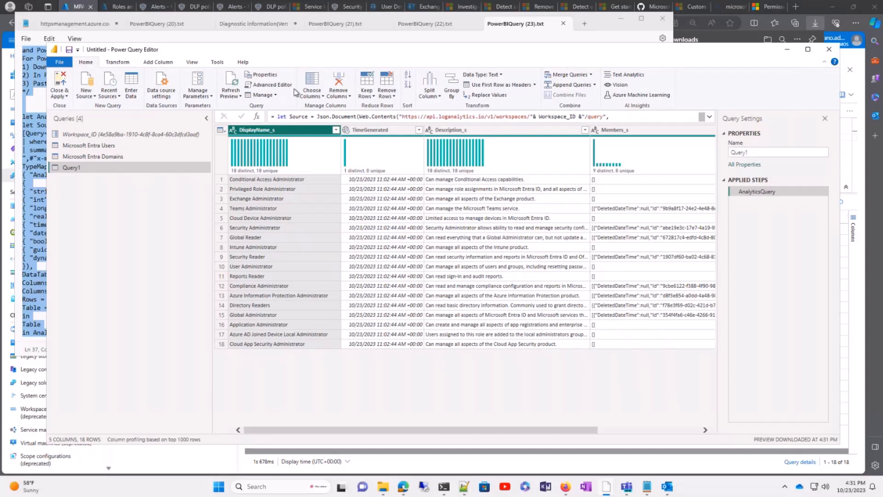
{"action": "left_click", "coordinate": [269, 84]}
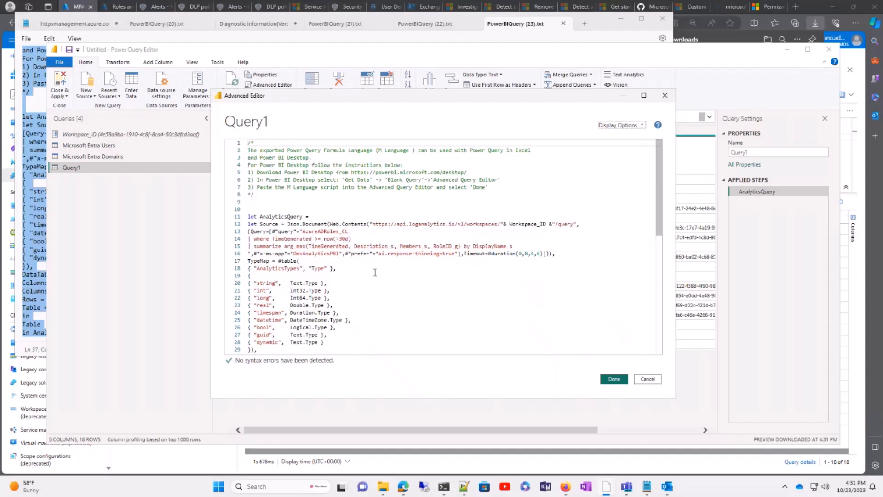
{"action": "left_click", "coordinate": [614, 379]}
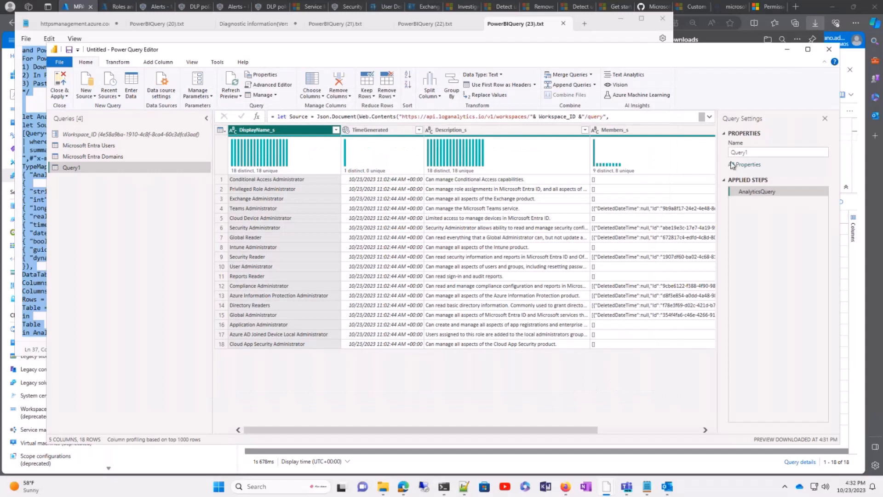
- Rename the new roles query as Microsoft Entra Roles
{"action": "left_click", "coordinate": [753, 151]}
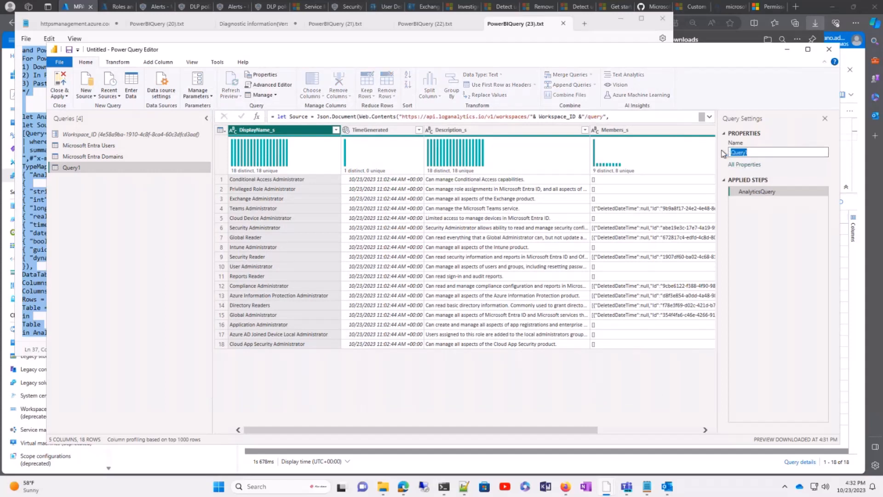
{"action": "type", "text": "Microsoft Entra Roles"}
{"action": "key", "text": "Return"}
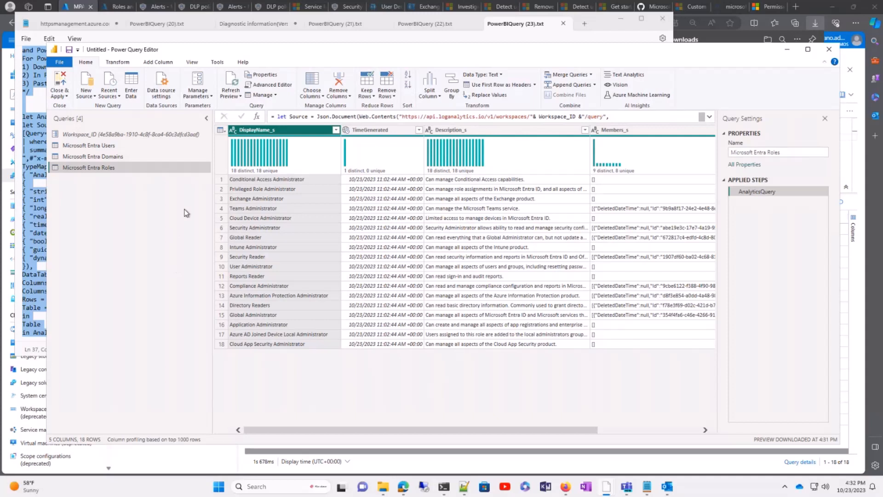
{"action": "right_click", "coordinate": [94, 170]}
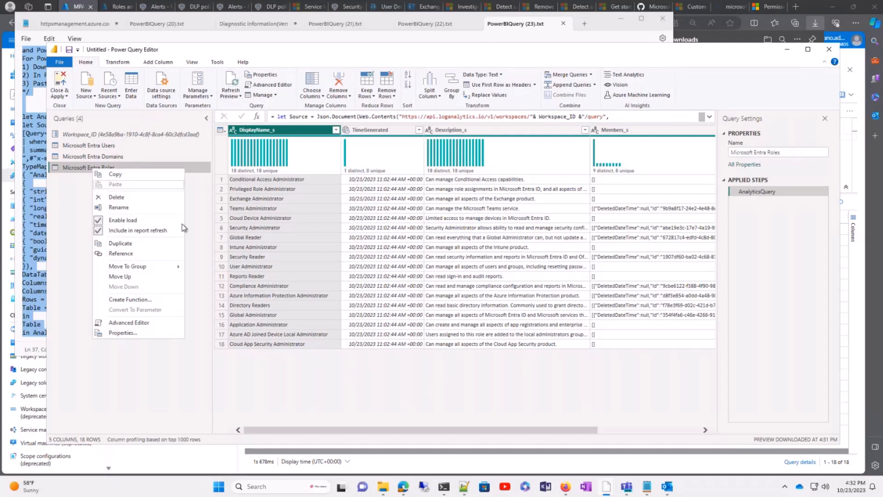
{"action": "left_click", "coordinate": [56, 226]}
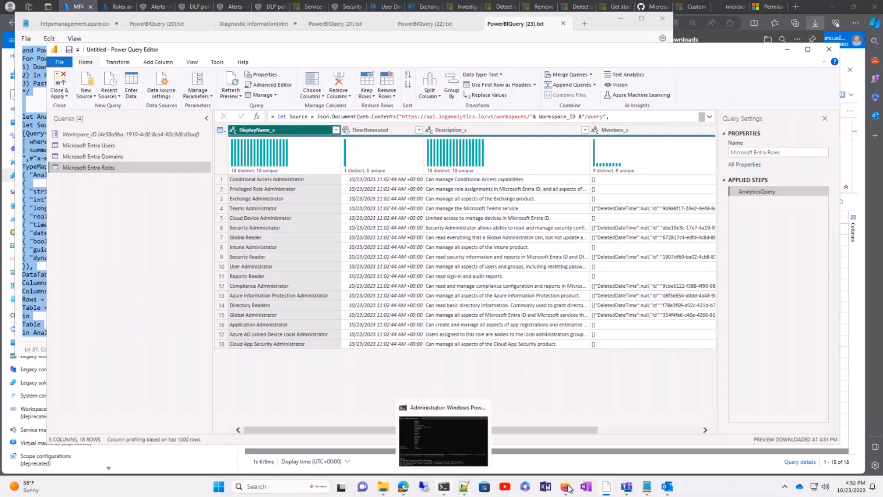
- Switch to the Power BI Desktop report window and check the data fields available to the report
{"action": "mouse_move", "coordinate": [608, 489]}
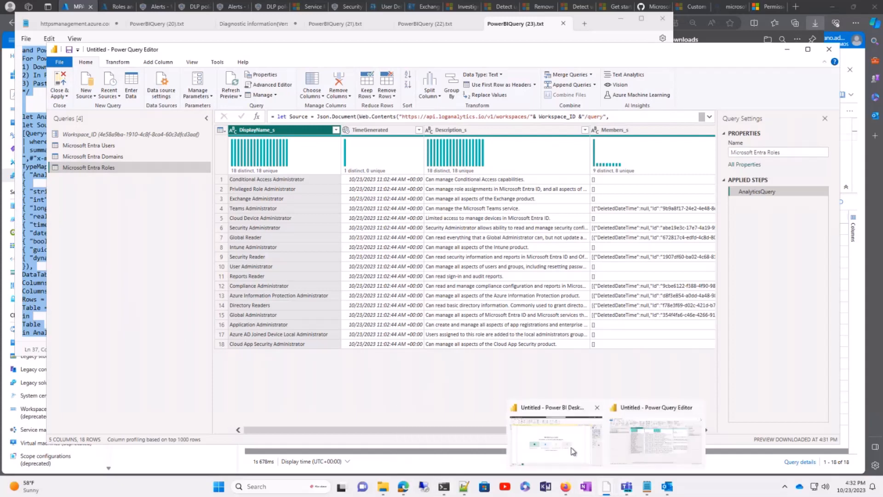
{"action": "left_click", "coordinate": [573, 451]}
{"action": "left_click", "coordinate": [877, 84]}
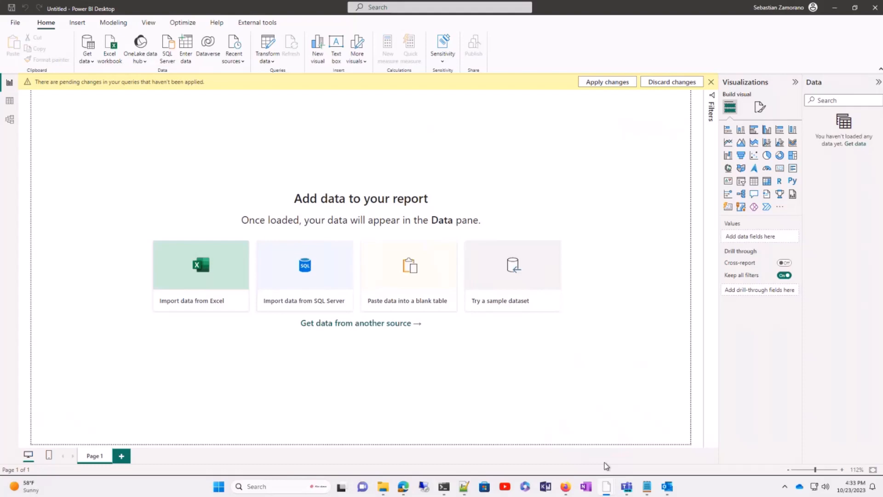
- Return to the Power Query Editor and review the Microsoft Entra Users, Domains and Roles queries in turn
{"action": "left_click", "coordinate": [608, 487]}
{"action": "left_click", "coordinate": [608, 487]}
{"action": "left_click", "coordinate": [608, 488]}
{"action": "left_click", "coordinate": [628, 444]}
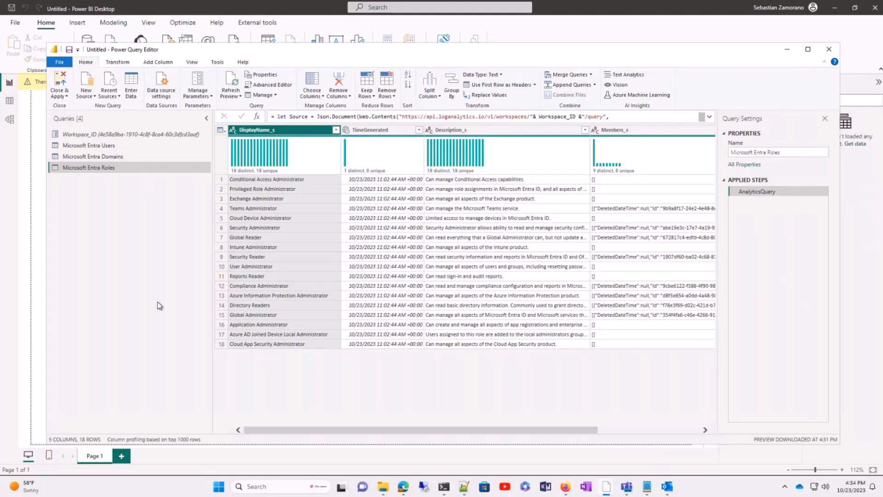
{"action": "left_click", "coordinate": [93, 146]}
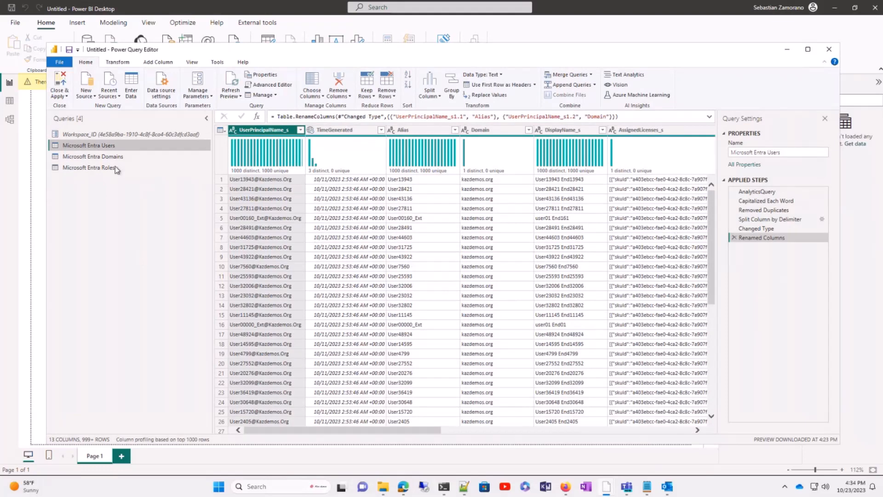
{"action": "left_click", "coordinate": [102, 159]}
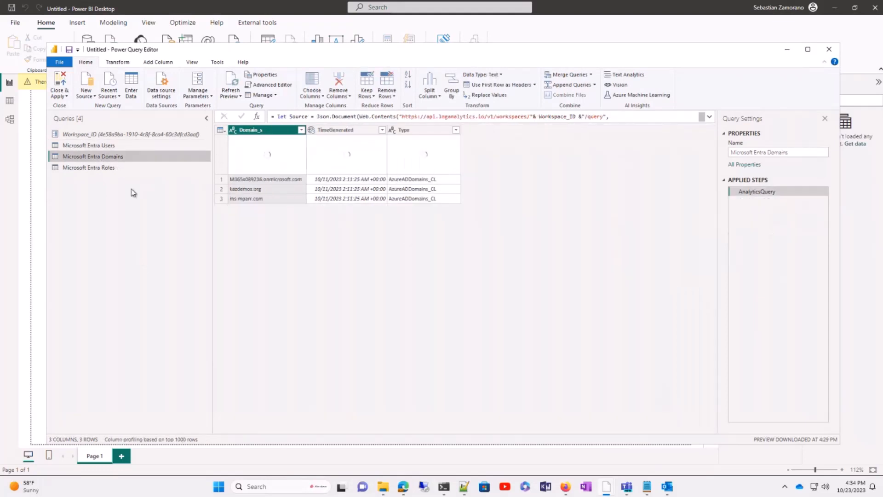
{"action": "left_click", "coordinate": [101, 170]}
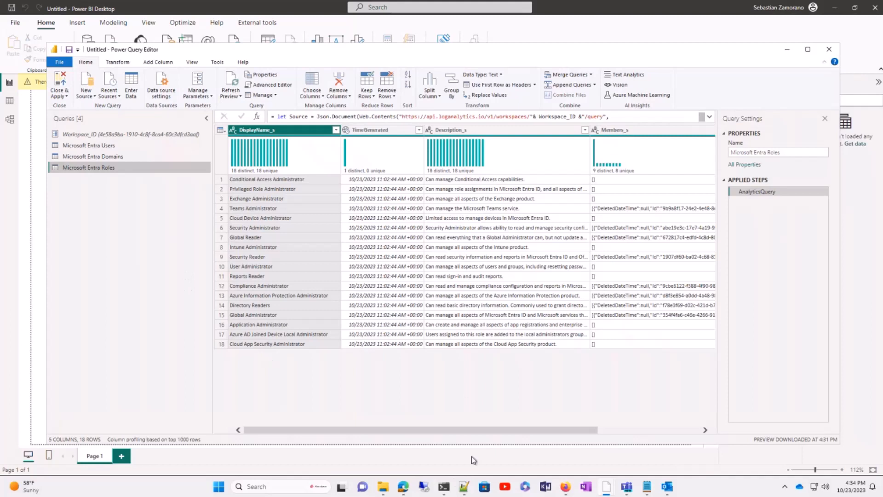
- Switch to the MPARR Logs page in the Azure portal and locate the MSProducts_CL table among the custom logs
{"action": "mouse_move", "coordinate": [444, 486]}
{"action": "mouse_move", "coordinate": [405, 490]}
{"action": "left_click", "coordinate": [363, 443]}
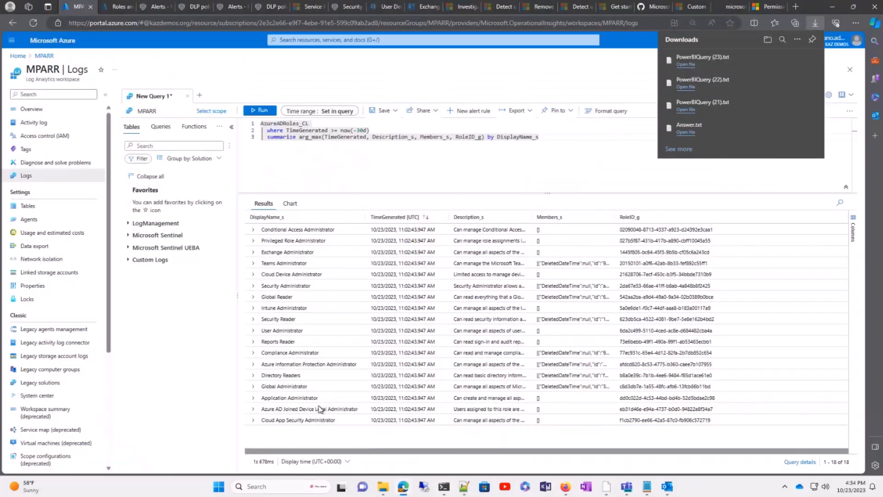
{"action": "left_click", "coordinate": [129, 260]}
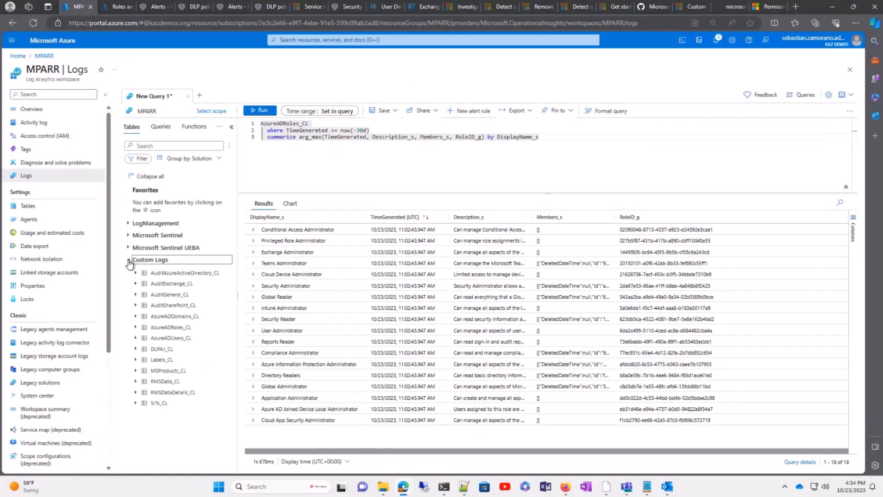
{"action": "left_click", "coordinate": [172, 372]}
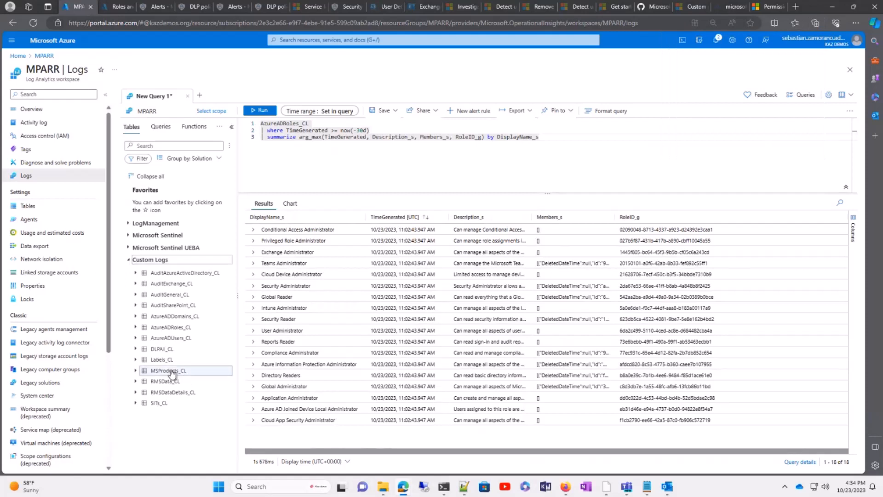
{"action": "mouse_move", "coordinate": [172, 372]}
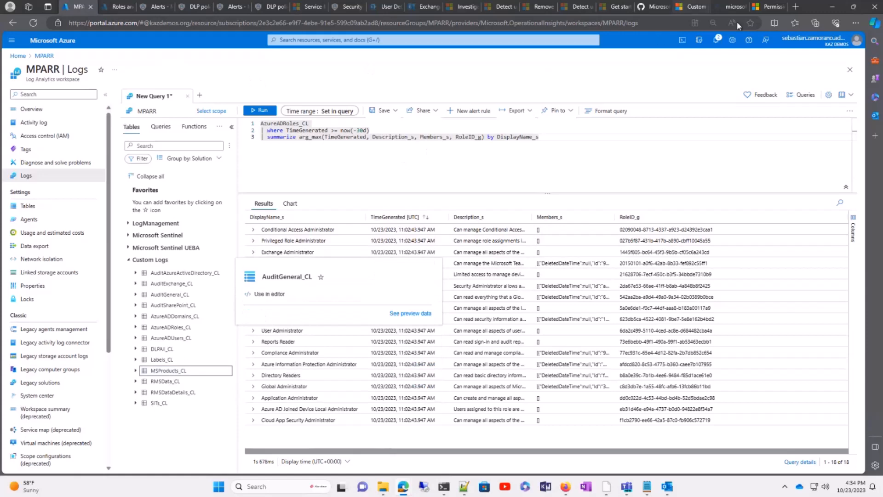
- Copy the MSProducts_CL deduplication query from Supporting Queries.md in the MPARR GitHub repository
{"action": "left_click", "coordinate": [650, 6]}
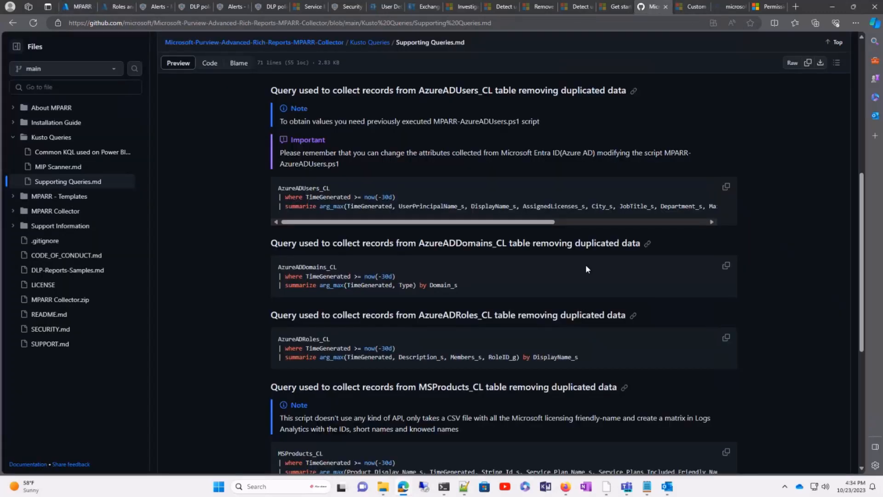
{"action": "scroll", "coordinate": [564, 288], "scroll_direction": "down", "scroll_amount": 2}
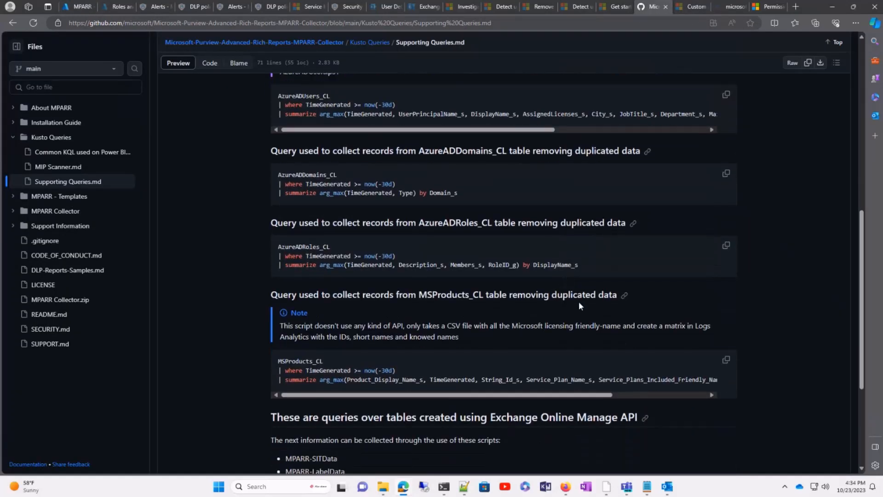
{"action": "left_click", "coordinate": [725, 359]}
- Replace the AzureADRoles_CL query in Azure Logs with the copied MSProducts_CL query and run it
{"action": "left_click", "coordinate": [74, 5]}
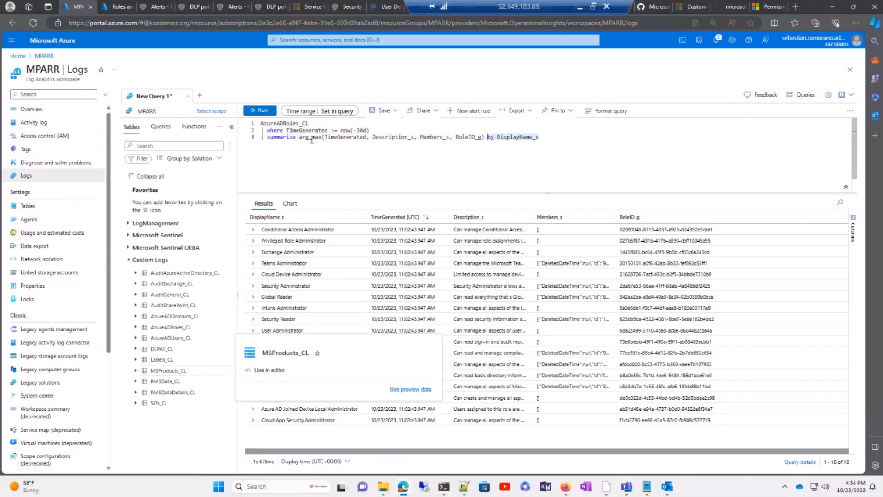
{"action": "left_click_drag", "start_coordinate": [550, 139], "coordinate": [243, 125]}
{"action": "key", "text": "Delete"}
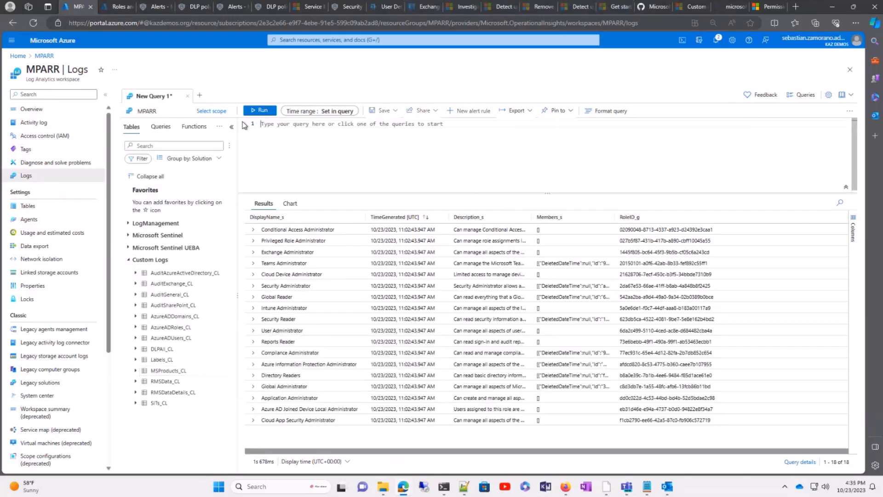
{"action": "key", "text": "ctrl+v"}
{"action": "left_click", "coordinate": [263, 111]}
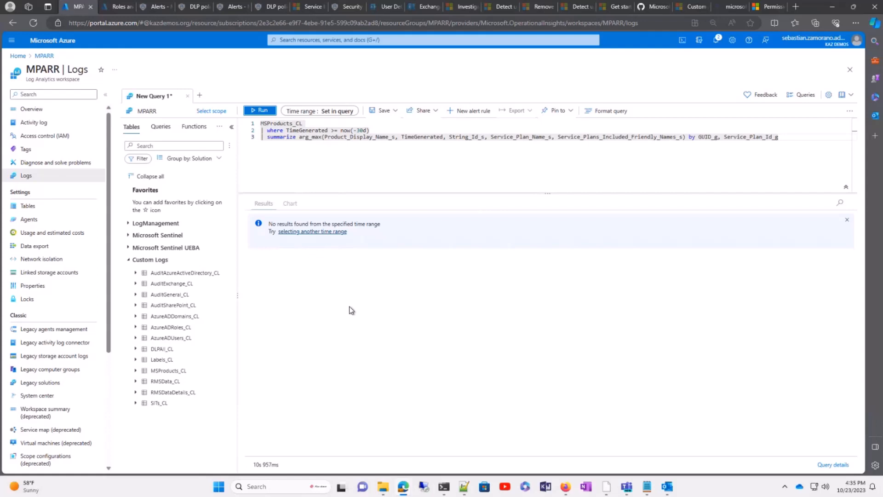
- Extend the MSProducts_CL query's TimeGenerated filter to now(-90d) and rerun the query
{"action": "left_click", "coordinate": [360, 130]}
{"action": "key", "text": "BackSpace"}
{"action": "type", "text": "9"}
{"action": "left_click", "coordinate": [260, 111]}
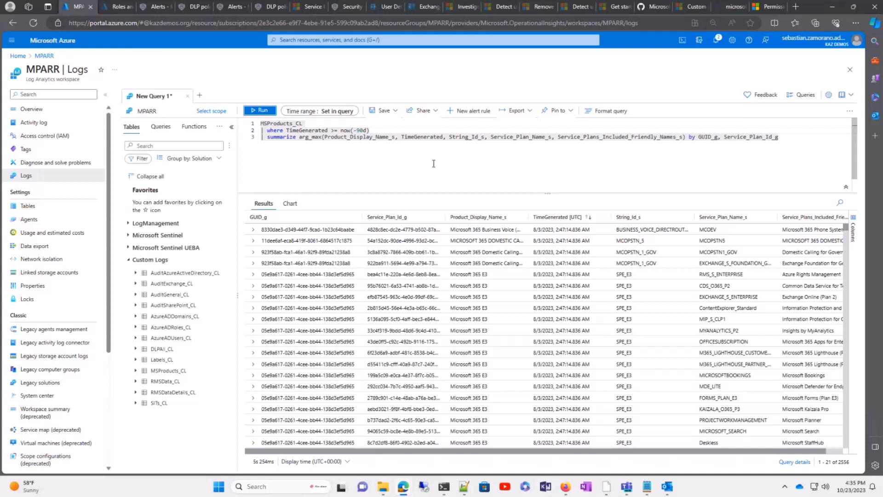
- Export the MSProducts_CL query as a Power BI M query and copy the full script from the downloaded PowerBIQuery (24).txt
{"action": "left_click", "coordinate": [516, 110]}
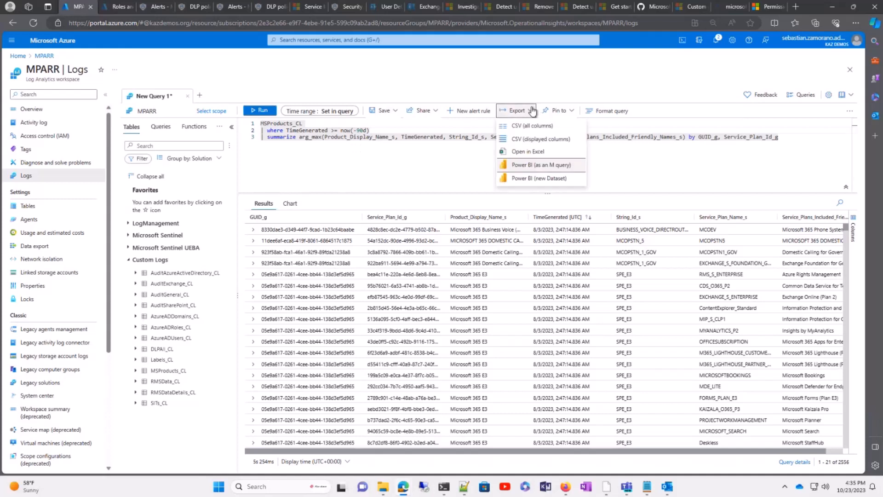
{"action": "left_click", "coordinate": [533, 164]}
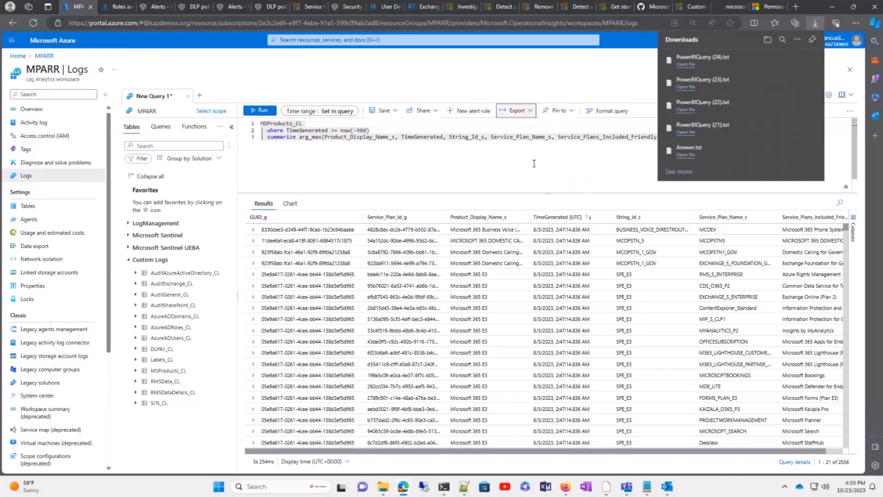
{"action": "left_click", "coordinate": [685, 64]}
{"action": "left_click", "coordinate": [450, 239]}
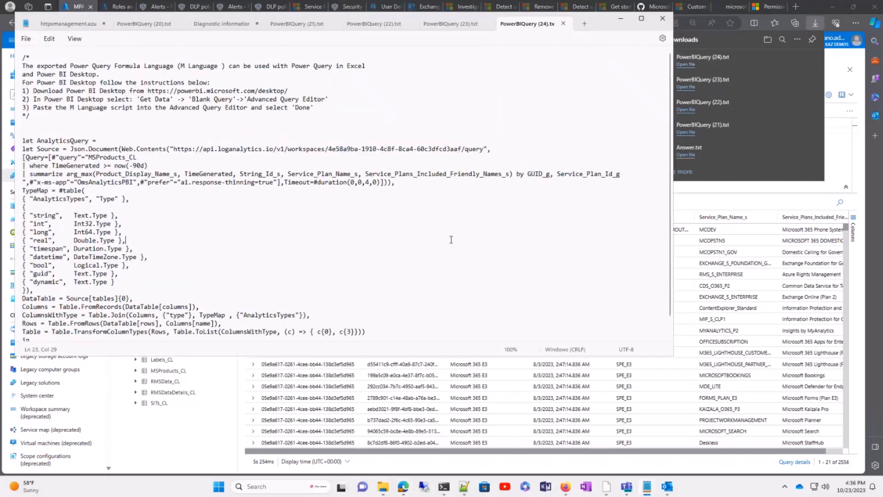
{"action": "key", "text": "ctrl+a"}
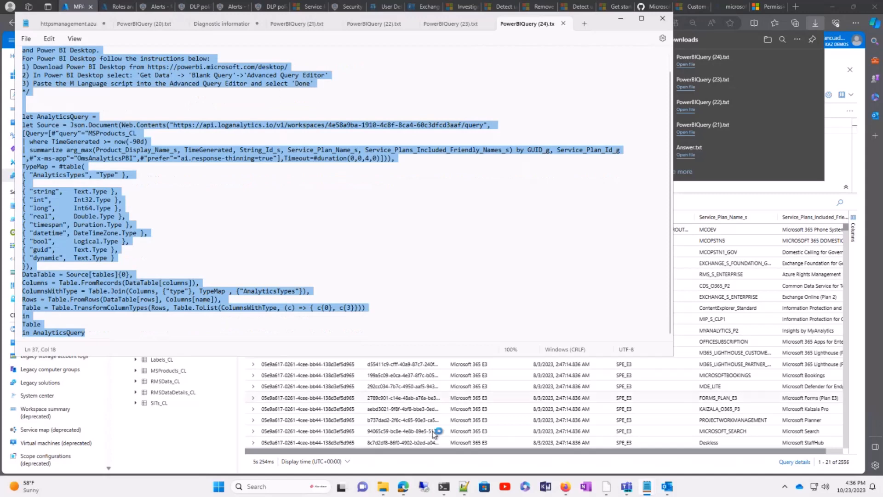
- Switch to the Power Query Editor and add another blank query for the Microsoft products data
{"action": "mouse_move", "coordinate": [451, 491]}
{"action": "mouse_move", "coordinate": [607, 488]}
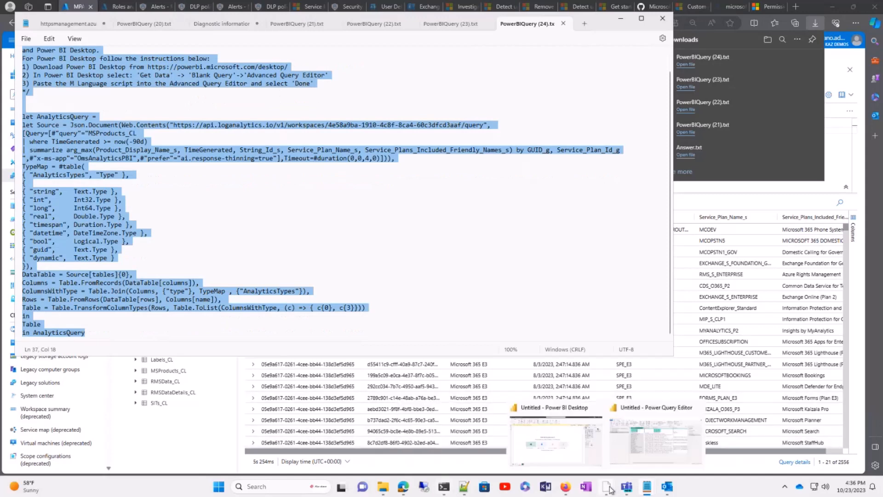
{"action": "left_click", "coordinate": [650, 422]}
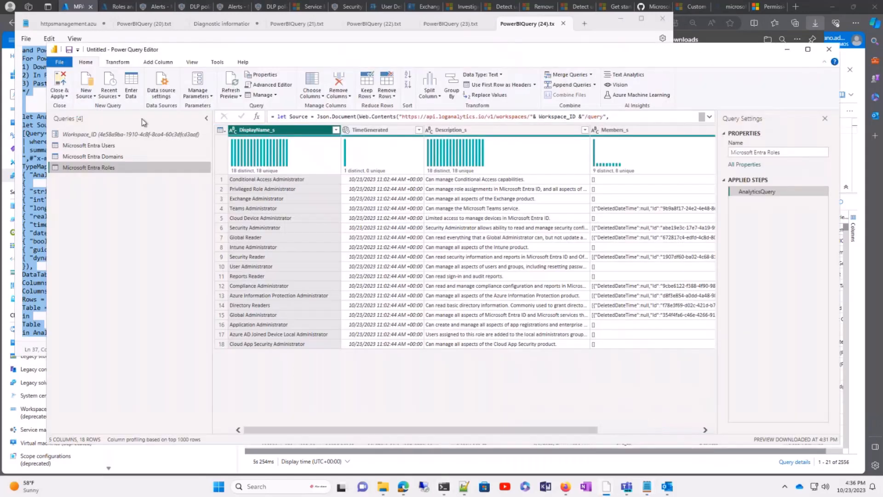
{"action": "left_click", "coordinate": [92, 94]}
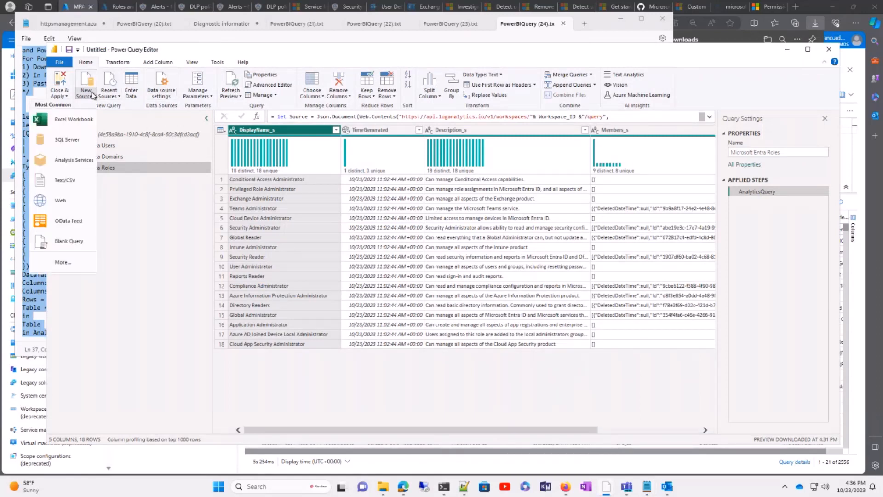
{"action": "left_click", "coordinate": [69, 240]}
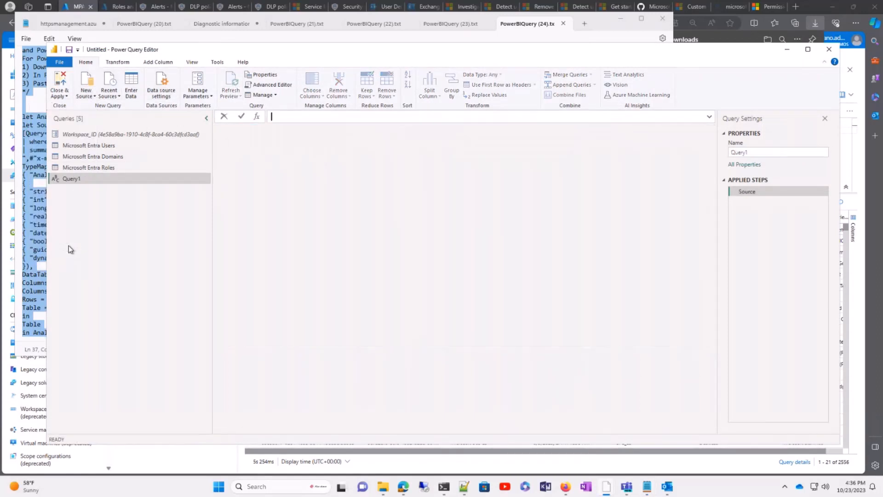
- Replace the blank query's default code in the Advanced Editor with the copied MSProducts_CL M script
{"action": "left_click", "coordinate": [272, 85]}
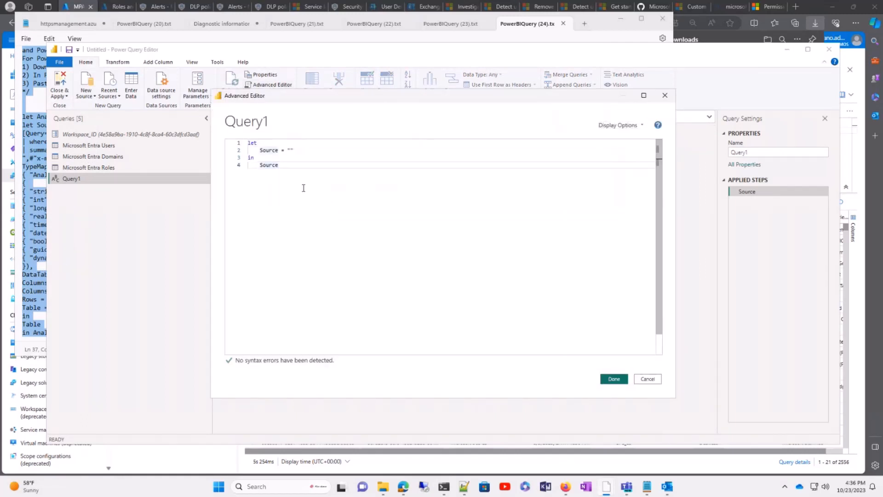
{"action": "key", "text": "ctrl+a"}
{"action": "key", "text": "Delete"}
{"action": "key", "text": "ctrl+v"}
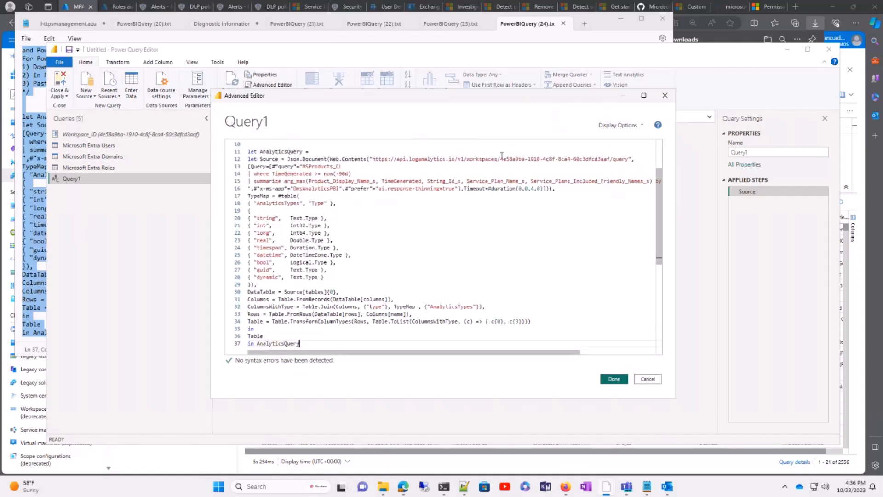
- Substitute the Workspace_ID parameter for the hard-coded workspace ID in the MSProducts_CL script's URL and apply the script
{"action": "left_click_drag", "start_coordinate": [501, 159], "coordinate": [610, 160]}
{"action": "key", "text": "BackSpace"}
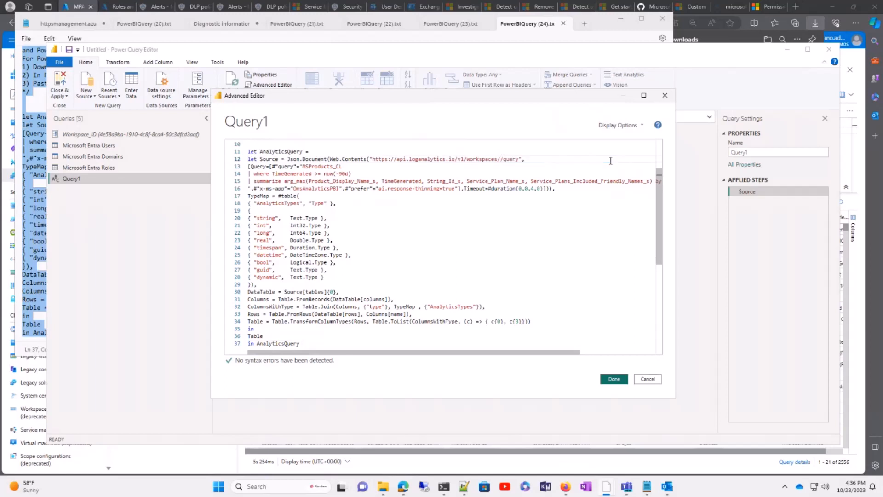
{"action": "type", "text": "\"&&"}
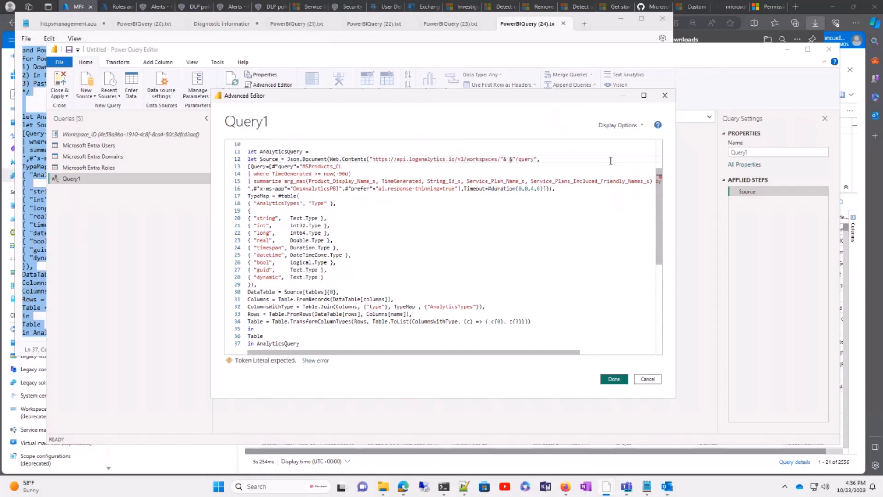
{"action": "type", "text": " Work"}
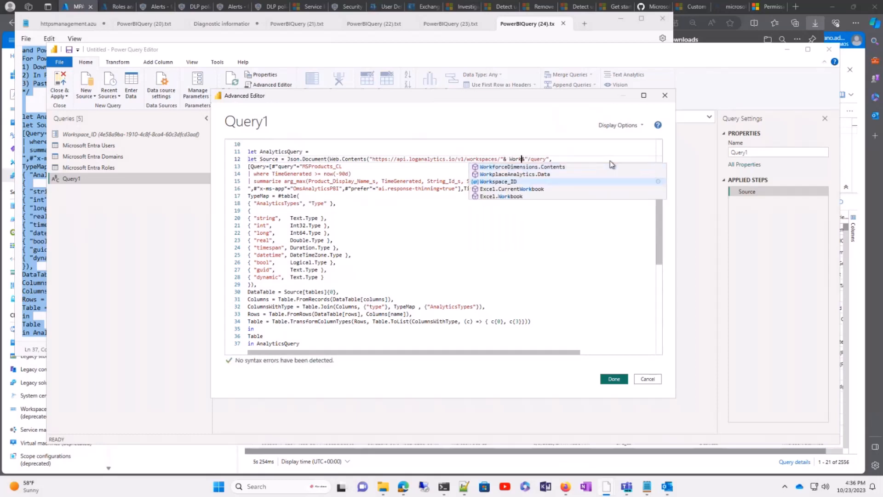
{"action": "key", "text": "Tab"}
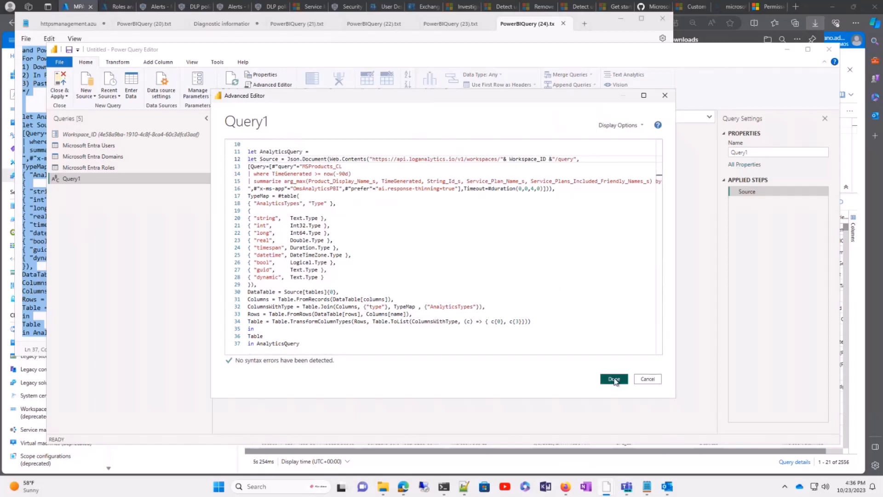
{"action": "left_click", "coordinate": [614, 379]}
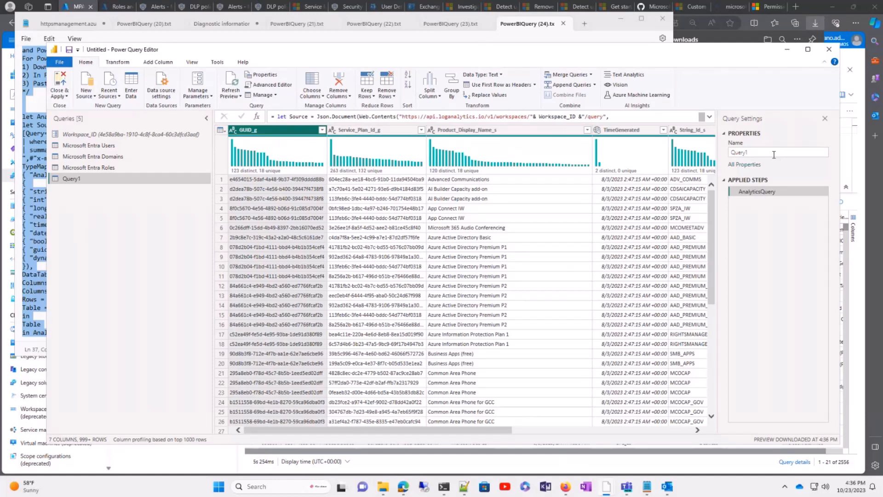
- Rename the new Microsoft products query from Query1 to Microsoft Entra Licensing
{"action": "left_click_drag", "start_coordinate": [773, 155], "coordinate": [721, 152]}
{"action": "type", "text": "M"}
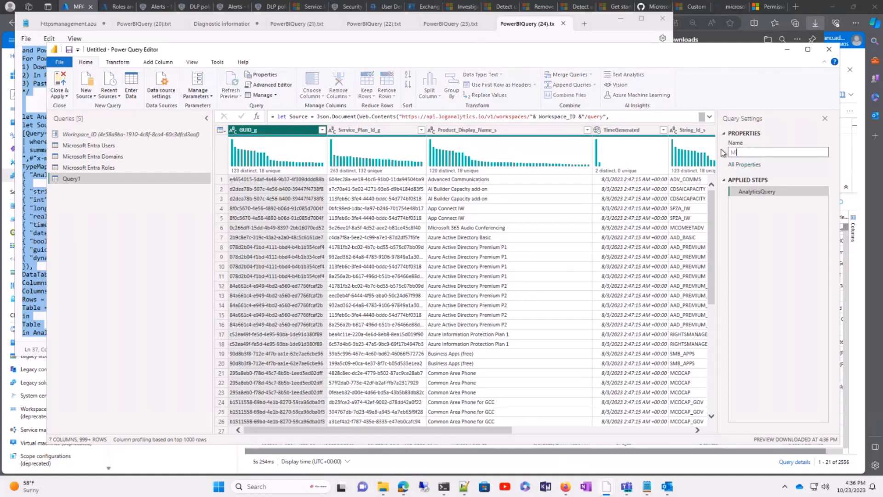
{"action": "type", "text": "icrosoft Entra Licensing"}
{"action": "key", "text": "Return"}
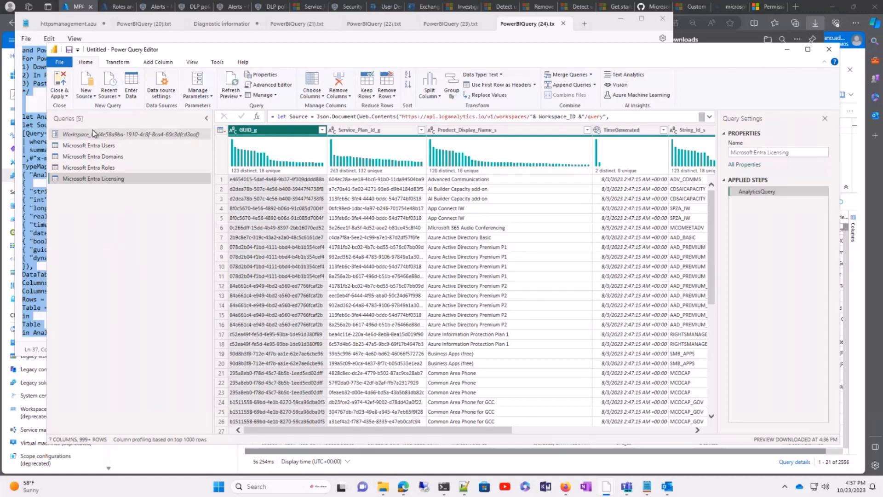
- Create a new query that references the Microsoft Entra Users query
{"action": "left_click", "coordinate": [94, 146]}
{"action": "right_click", "coordinate": [94, 146]}
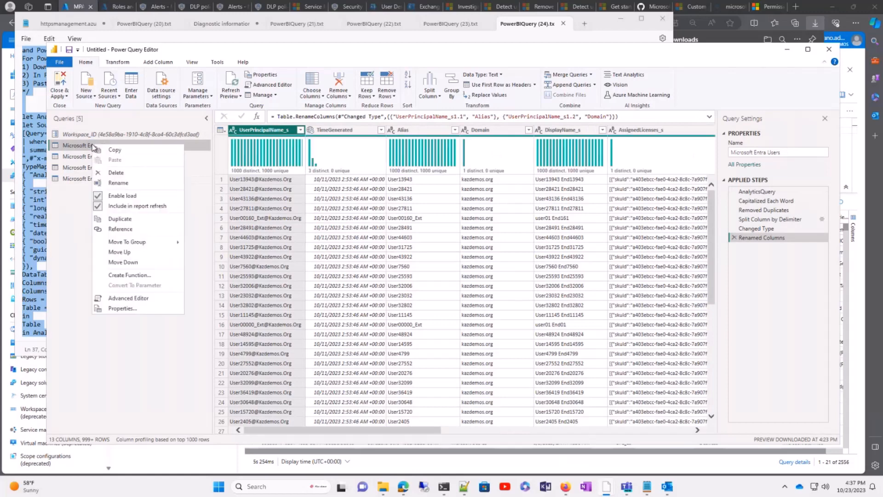
{"action": "left_click", "coordinate": [120, 228]}
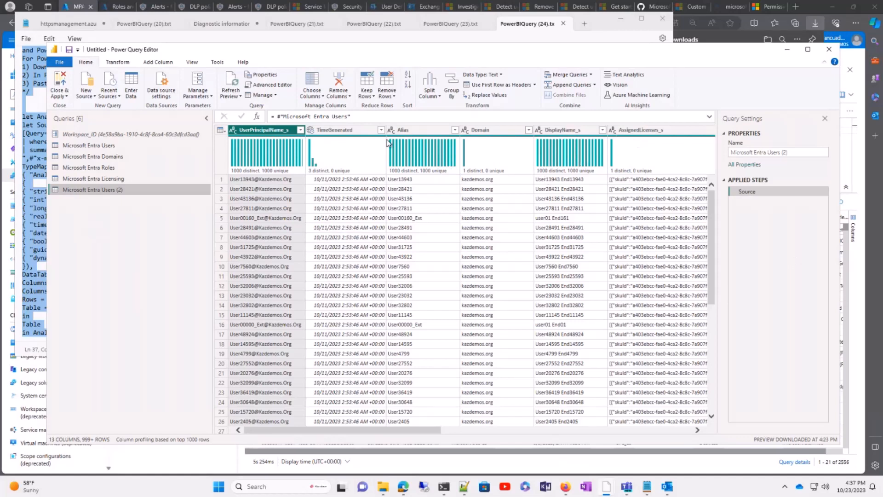
- Remove the Alias, Domain, DisplayName_s, City_s, JobTitle_s, Department_s, Mail_s, OfficeLocation_s, UserID_g and LastAccess_t columns from the referenced users query
{"action": "left_click", "coordinate": [420, 131]}
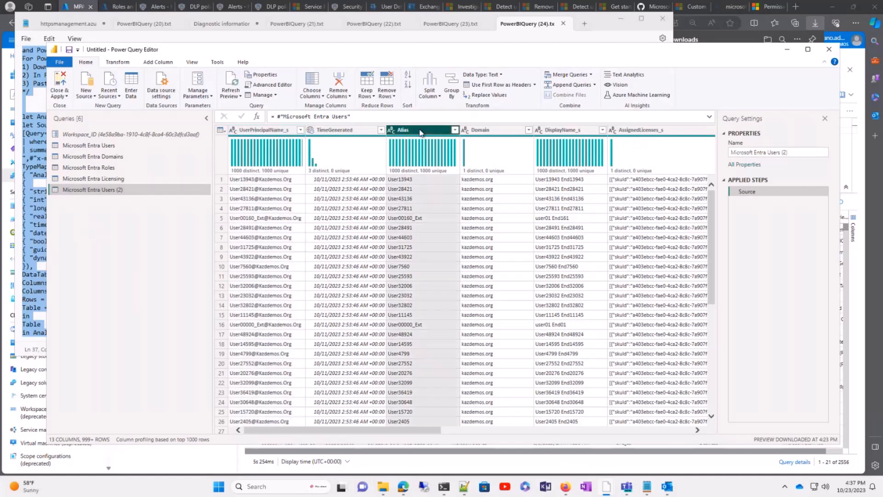
{"action": "left_click", "coordinate": [503, 132], "text": "ctrl"}
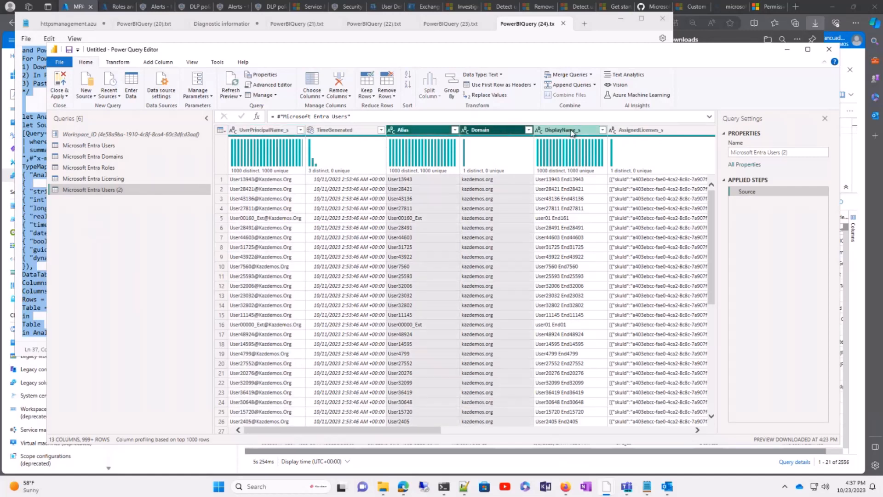
{"action": "left_click", "coordinate": [572, 132], "text": "ctrl"}
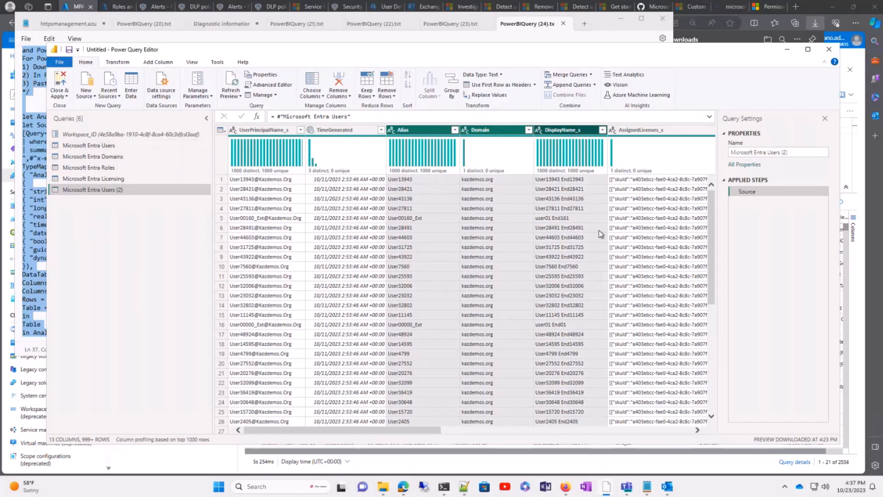
{"action": "scroll", "coordinate": [598, 230], "scroll_direction": "right", "scroll_amount": 5}
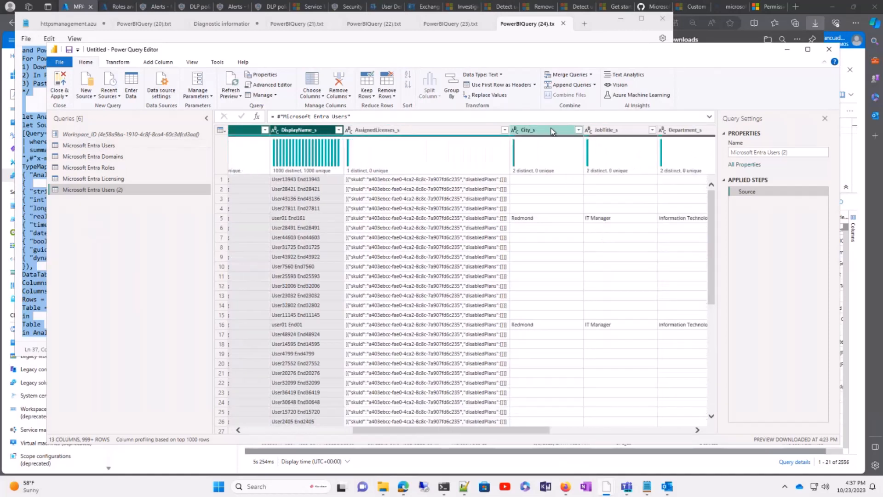
{"action": "left_click", "coordinate": [552, 132], "text": "ctrl"}
{"action": "left_click", "coordinate": [598, 130], "text": "ctrl"}
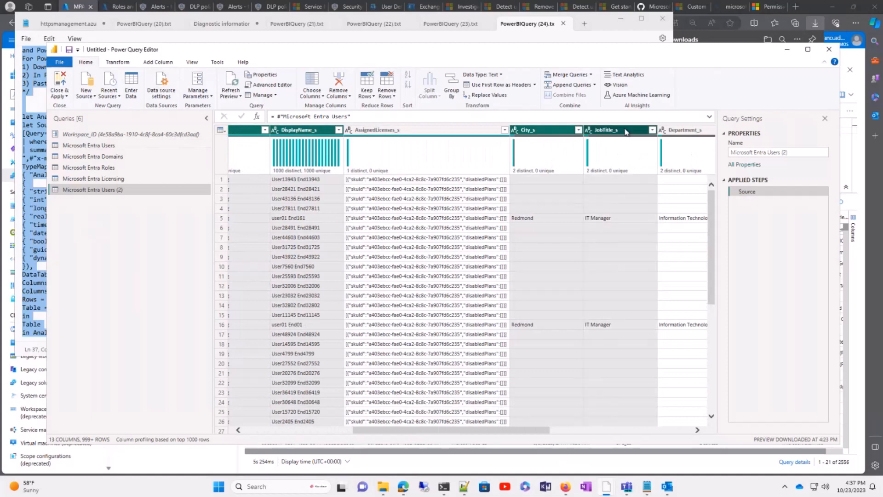
{"action": "left_click", "coordinate": [690, 131], "text": "ctrl"}
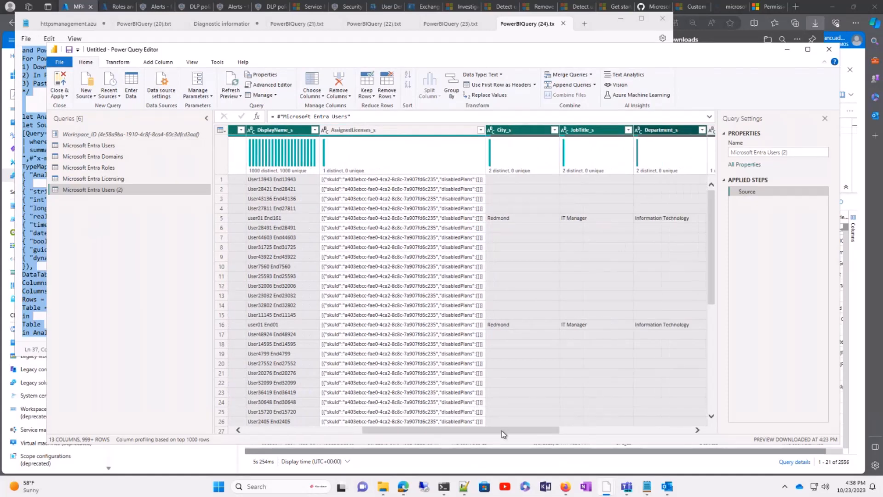
{"action": "left_click_drag", "start_coordinate": [504, 429], "coordinate": [654, 422]}
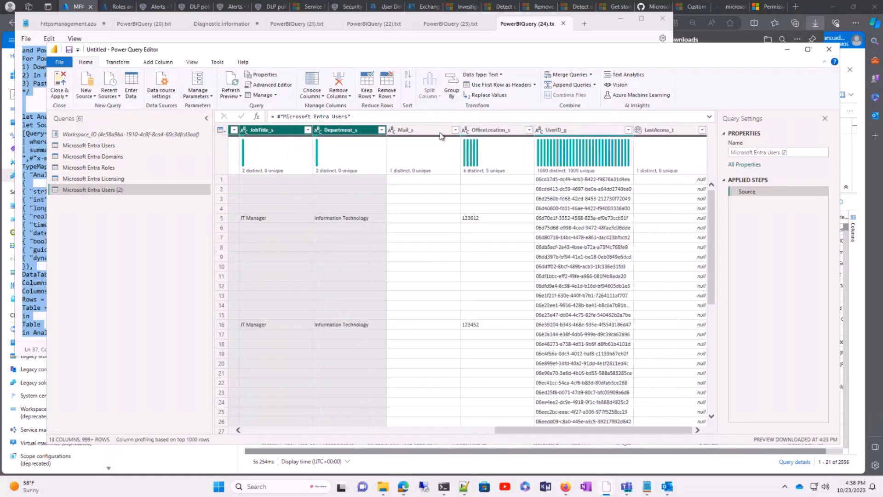
{"action": "left_click", "coordinate": [426, 131], "text": "ctrl"}
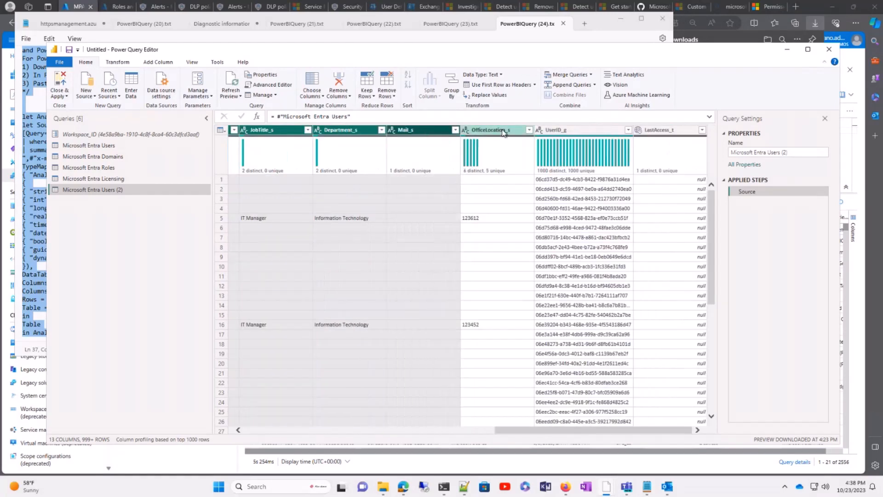
{"action": "left_click", "coordinate": [502, 131], "text": "ctrl"}
{"action": "left_click", "coordinate": [583, 132], "text": "ctrl"}
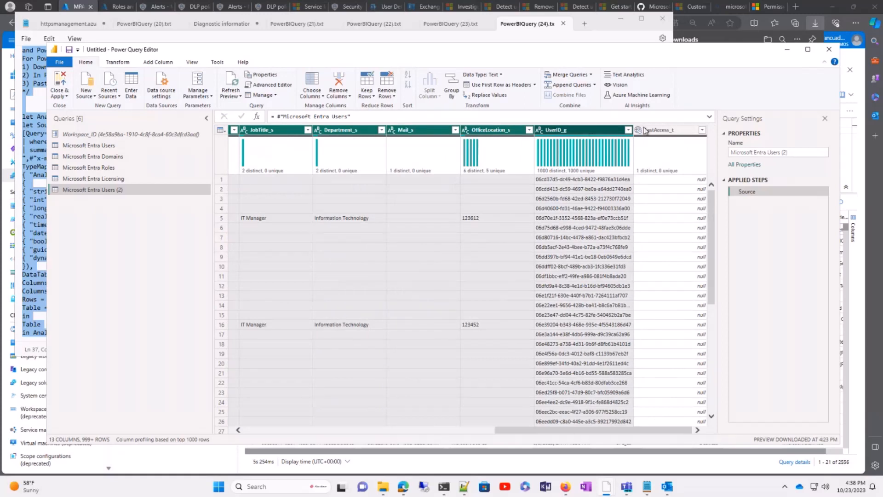
{"action": "left_click", "coordinate": [659, 133], "text": "ctrl"}
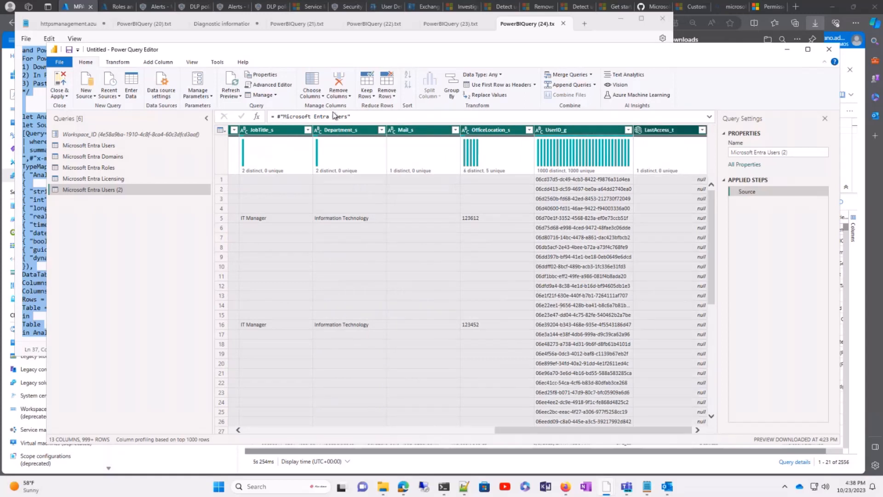
{"action": "left_click", "coordinate": [340, 94]}
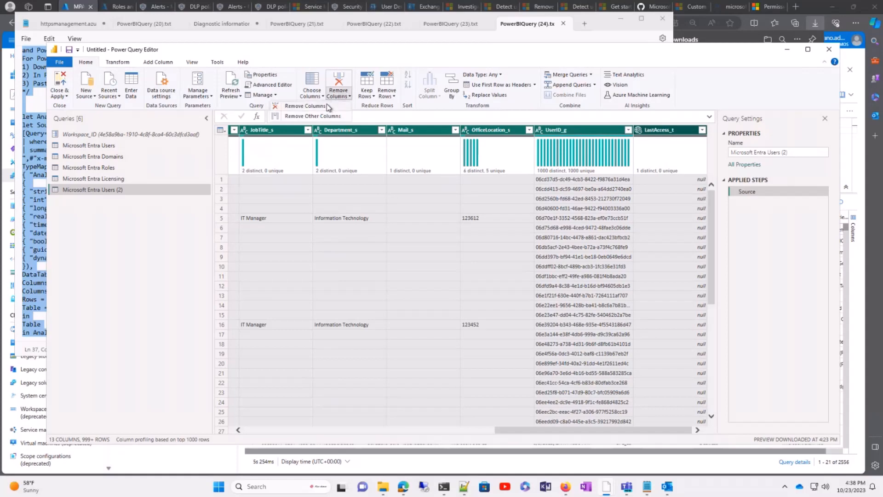
{"action": "left_click", "coordinate": [329, 108]}
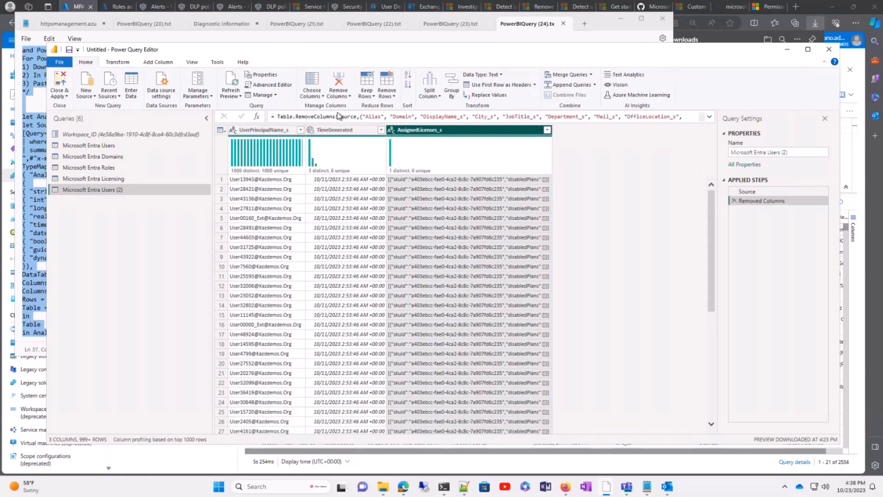
- Parse the AssignedLicenses_s column as JSON and expand its lists to new rows
{"action": "left_click", "coordinate": [120, 62]}
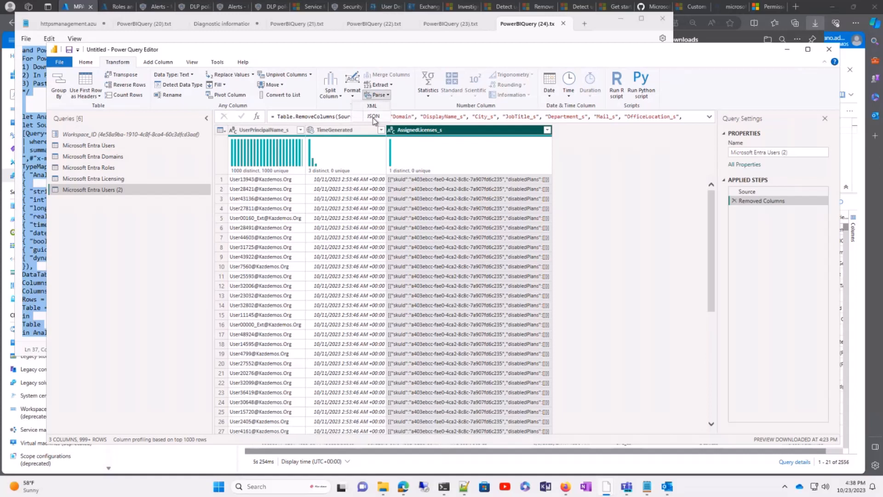
{"action": "left_click", "coordinate": [373, 117]}
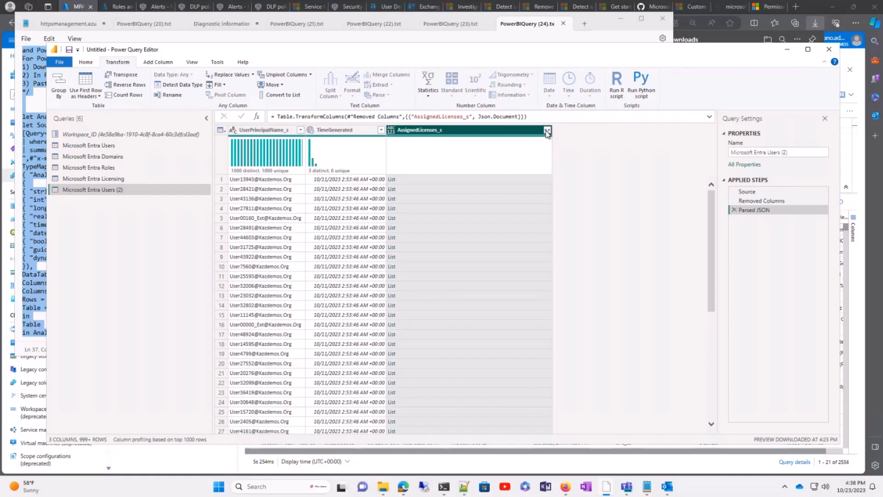
{"action": "left_click", "coordinate": [548, 130]}
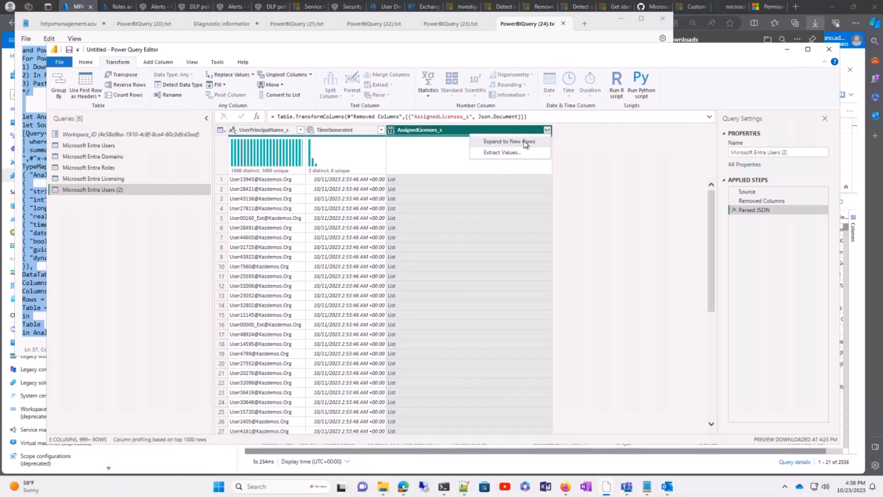
{"action": "left_click", "coordinate": [526, 142]}
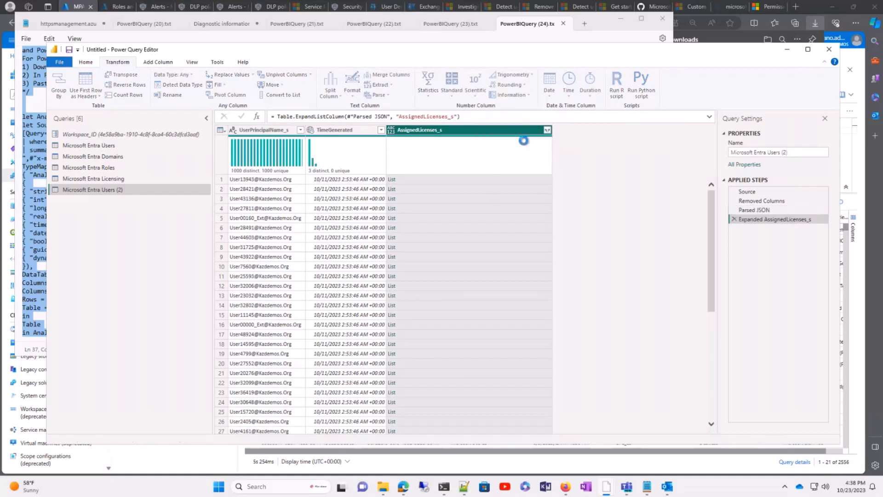
- Expand the AssignedLicenses_s records into the skuId and disabledPlans columns without the original column name as prefix
{"action": "left_click", "coordinate": [548, 130]}
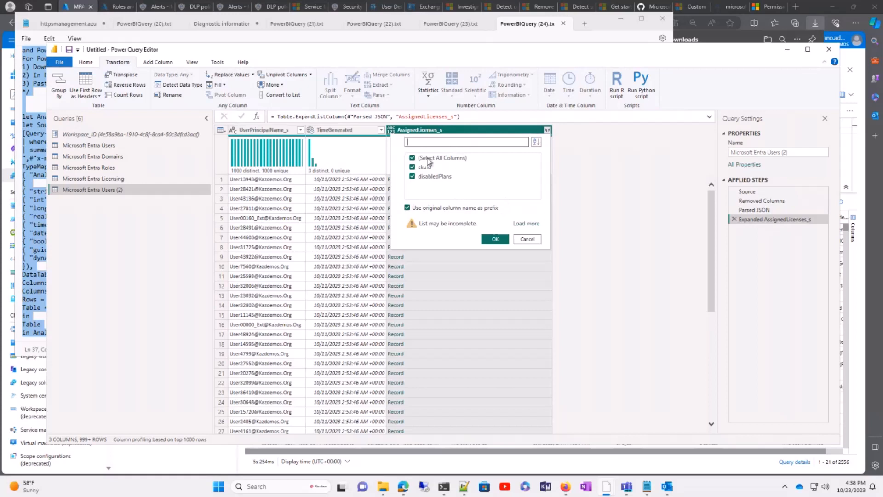
{"action": "left_click", "coordinate": [414, 210]}
{"action": "left_click", "coordinate": [527, 224]}
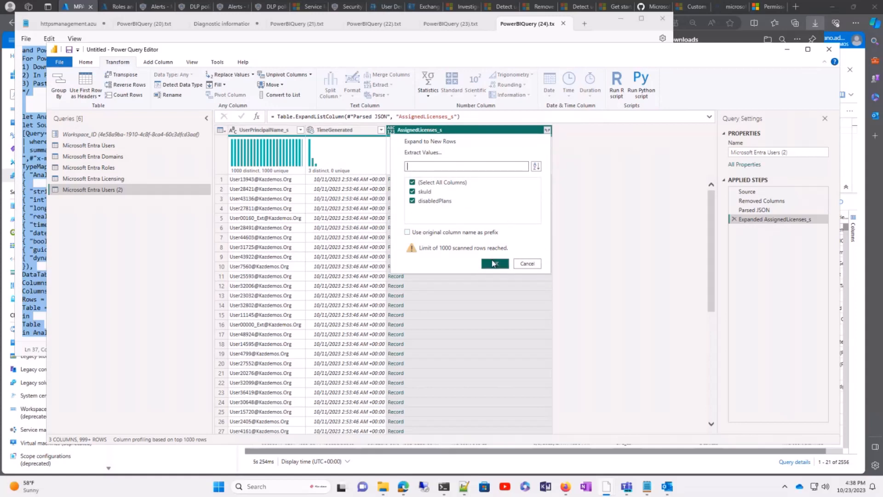
{"action": "left_click", "coordinate": [494, 263]}
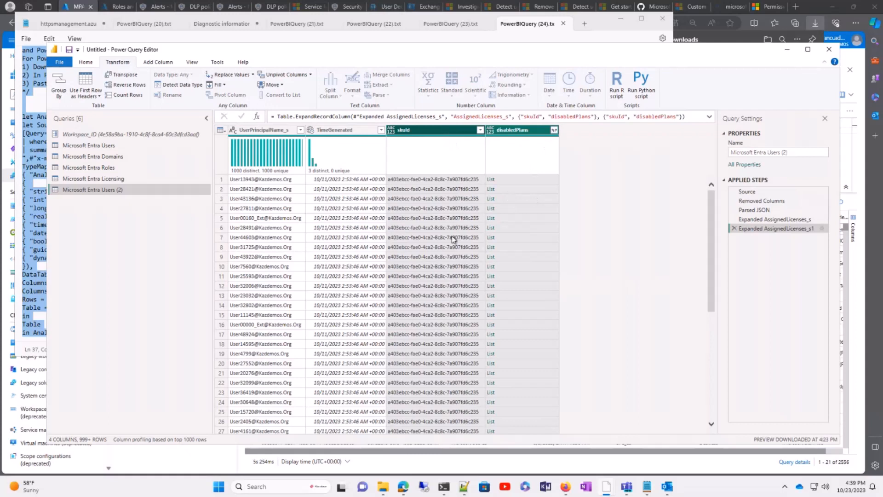
- Expand the disabledPlans lists to new rows and rename the query as Microsoft Entra Users-Licenses
{"action": "left_click", "coordinate": [555, 131]}
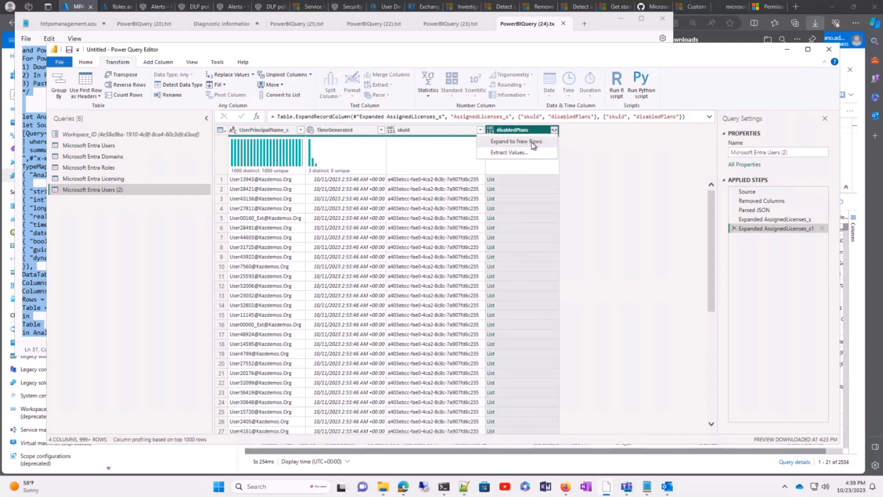
{"action": "left_click", "coordinate": [532, 142]}
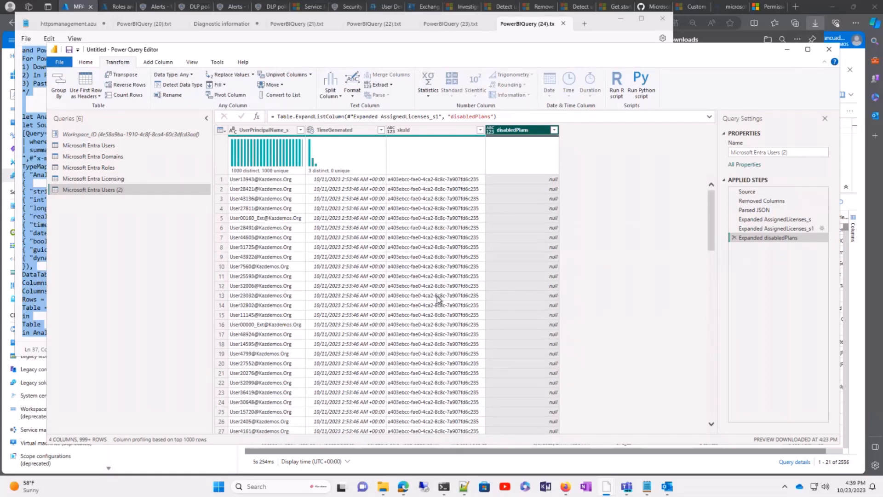
{"action": "scroll", "coordinate": [455, 293], "scroll_direction": "down", "scroll_amount": 2}
{"action": "scroll", "coordinate": [456, 293], "scroll_direction": "down", "scroll_amount": 3}
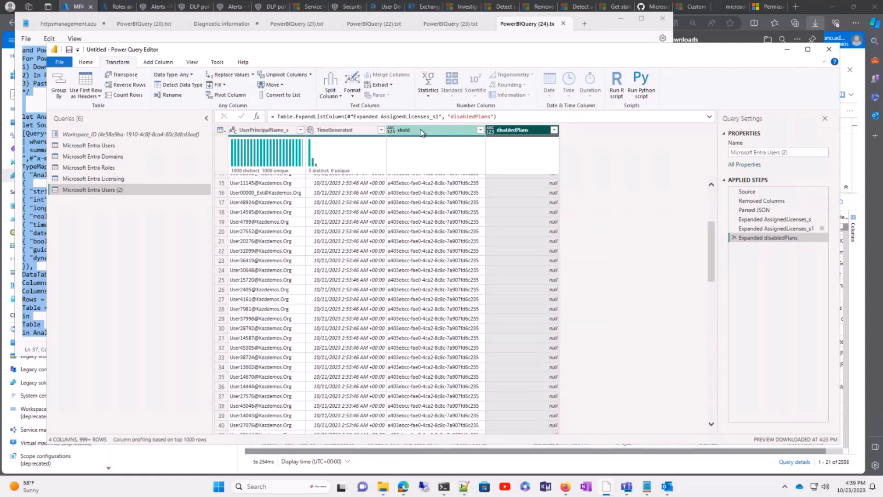
{"action": "scroll", "coordinate": [453, 306], "scroll_direction": "down", "scroll_amount": 4}
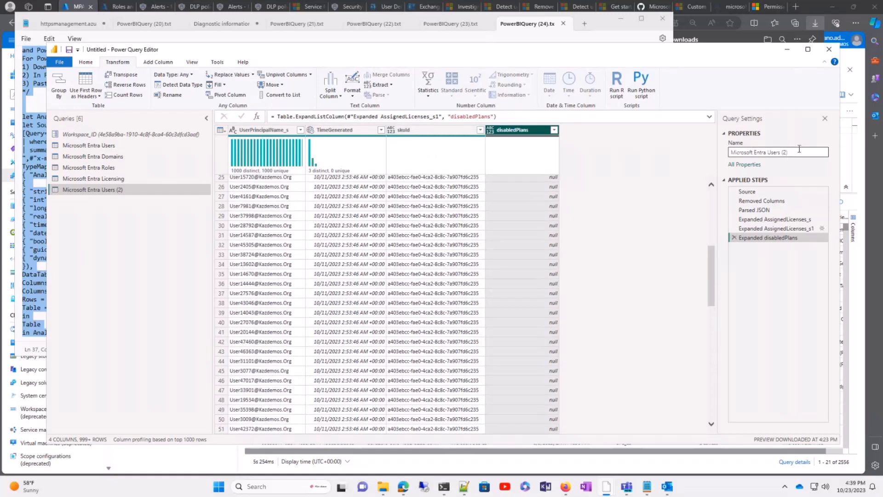
{"action": "left_click_drag", "start_coordinate": [781, 152], "coordinate": [803, 152]}
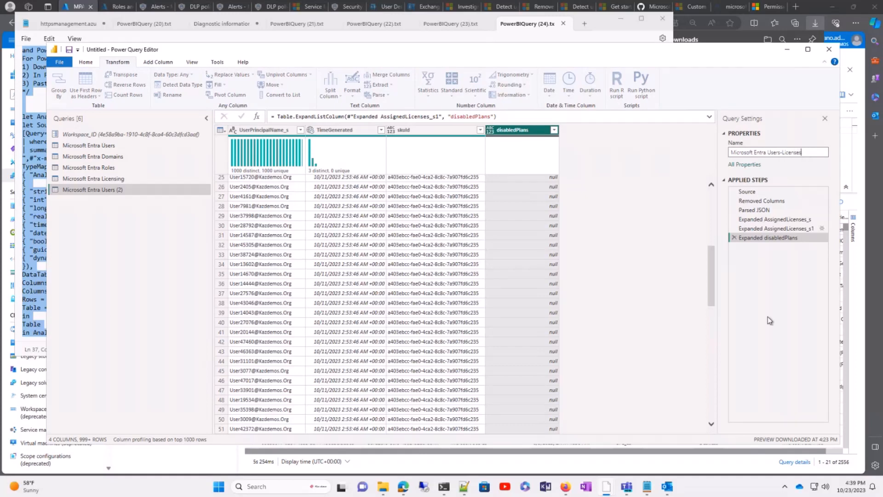
{"action": "key", "text": "Return"}
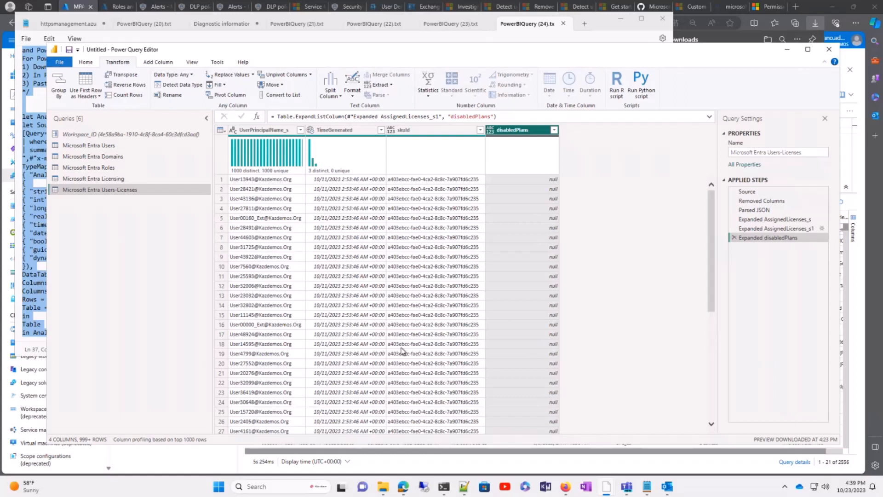
- Create a new query that references the Microsoft Entra Licensing query
{"action": "left_click", "coordinate": [121, 179]}
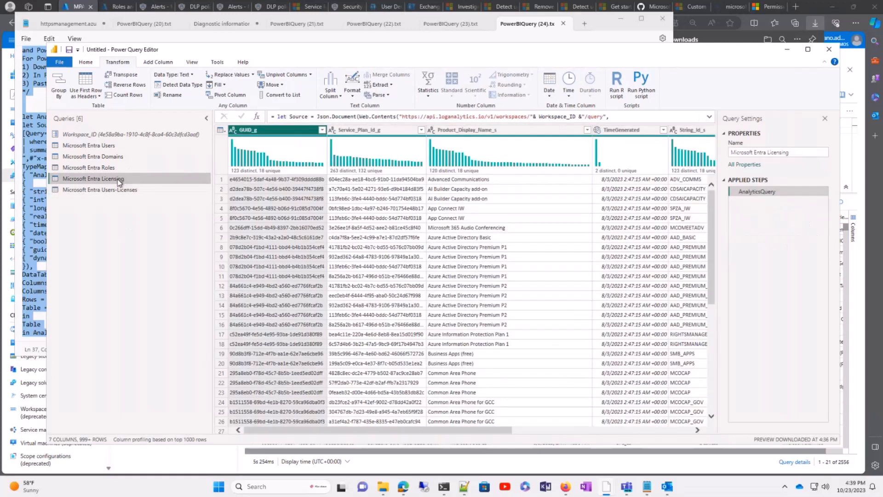
{"action": "right_click", "coordinate": [119, 183]}
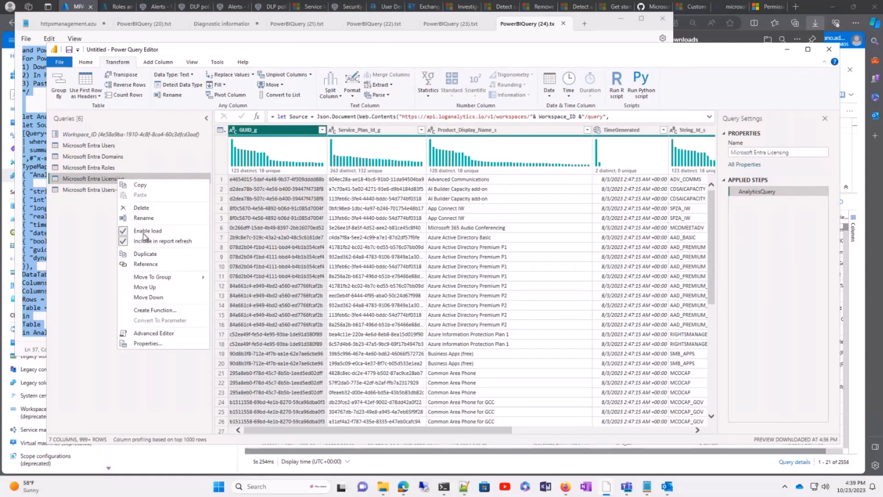
{"action": "left_click", "coordinate": [146, 267]}
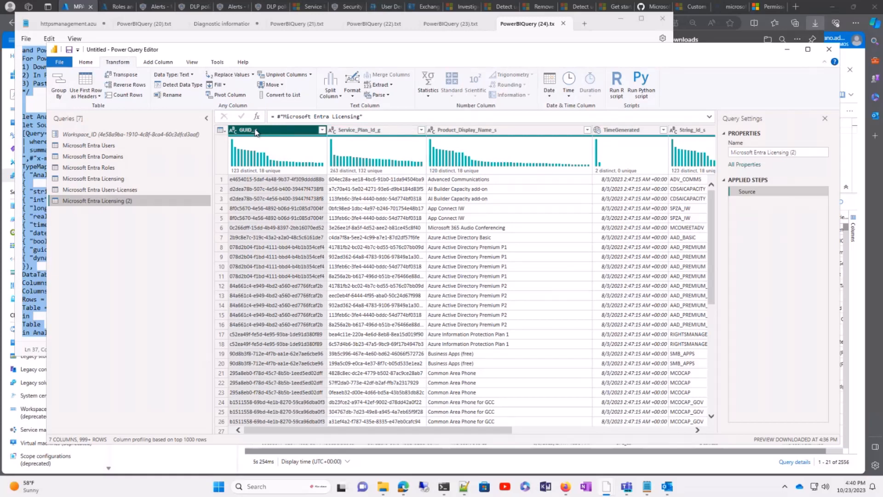
- Remove the Service_Plan_Id_g, String_Id_s, Service_Plan_Name_s and Service_Plans_Included_Friendly_Names_s columns from the Microsoft Entra Licensing (2) query
{"action": "left_click", "coordinate": [389, 134]}
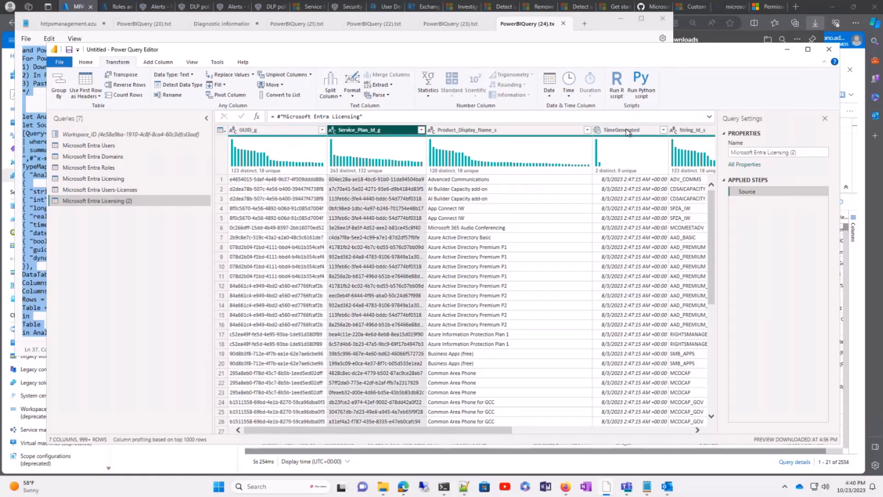
{"action": "scroll", "coordinate": [560, 223], "scroll_direction": "right", "scroll_amount": 5}
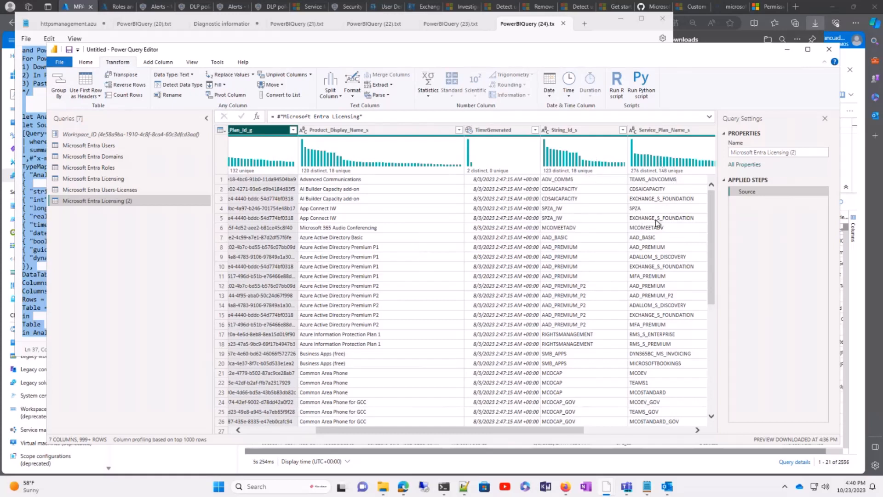
{"action": "left_click", "coordinate": [611, 131]}
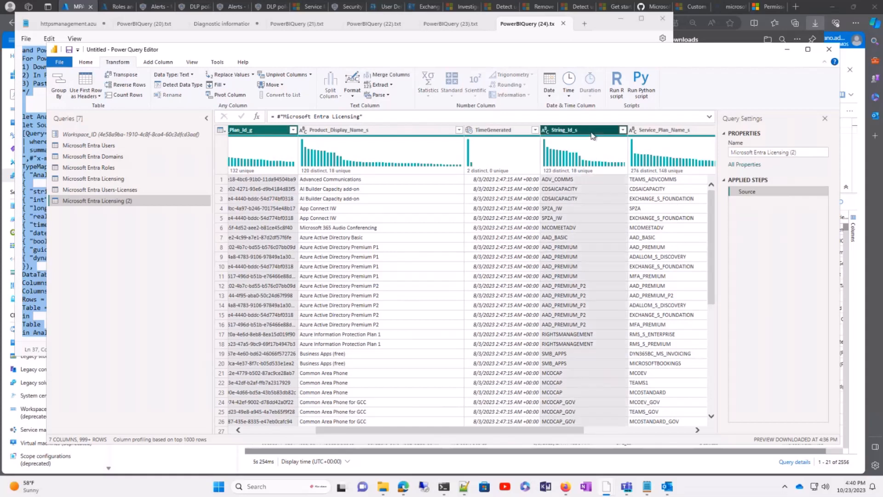
{"action": "left_click", "coordinate": [656, 130], "text": "ctrl"}
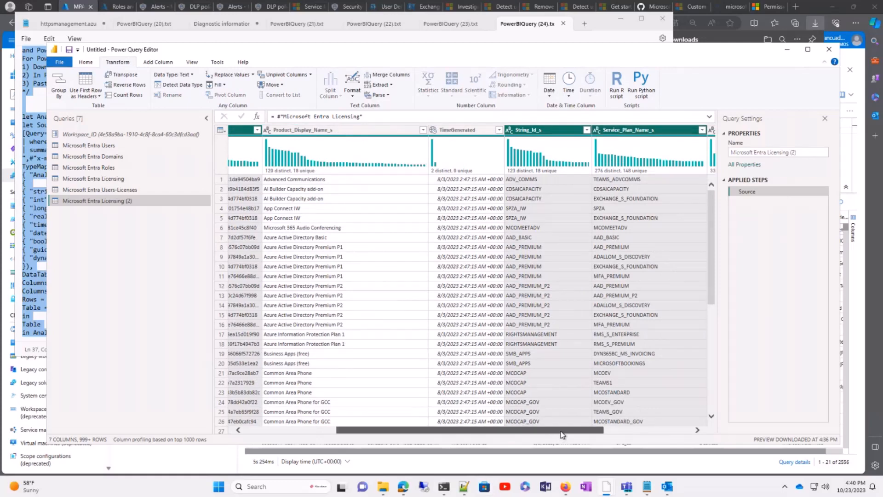
{"action": "left_click_drag", "start_coordinate": [562, 434], "coordinate": [650, 434]}
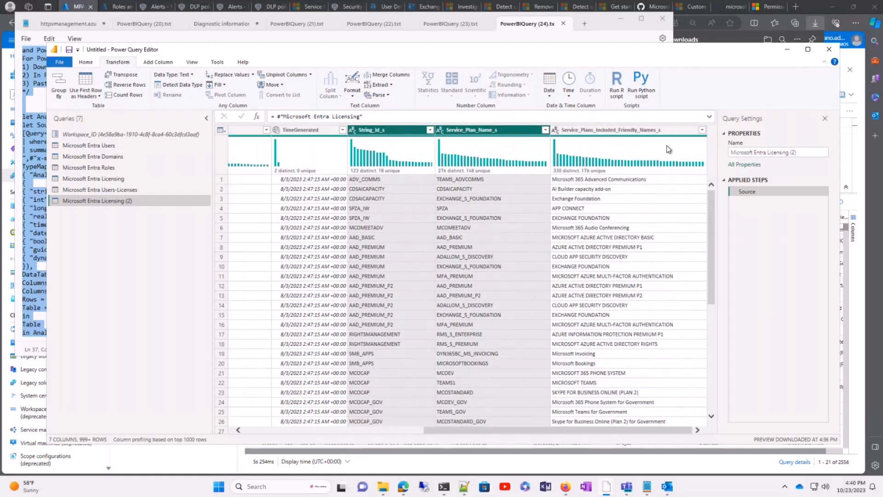
{"action": "left_click", "coordinate": [643, 131]}
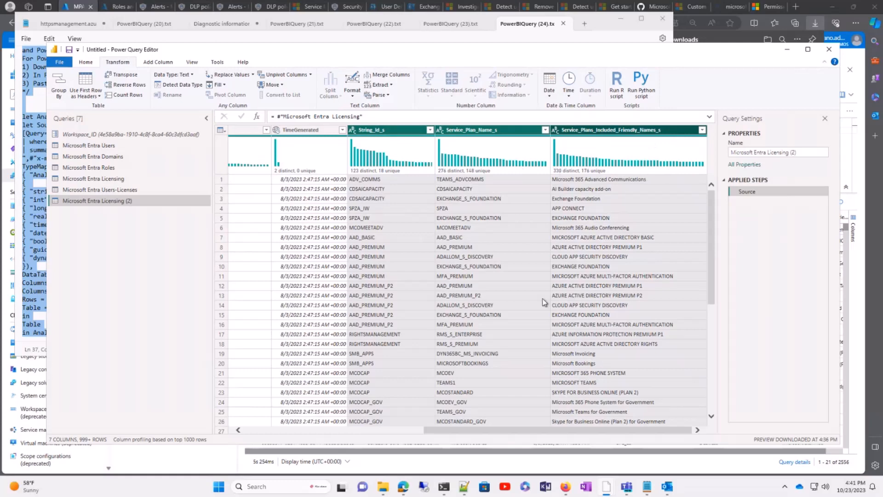
{"action": "left_click_drag", "start_coordinate": [469, 430], "coordinate": [260, 431]}
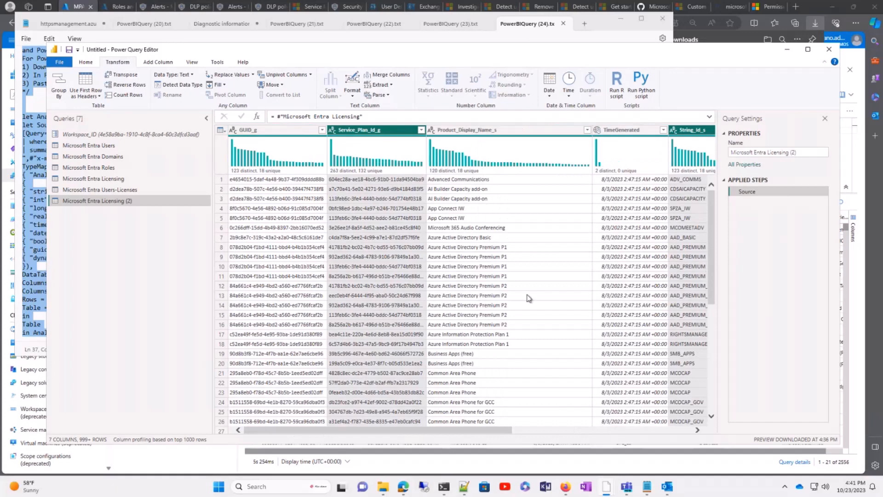
{"action": "scroll", "coordinate": [528, 298], "scroll_direction": "down", "scroll_amount": 20}
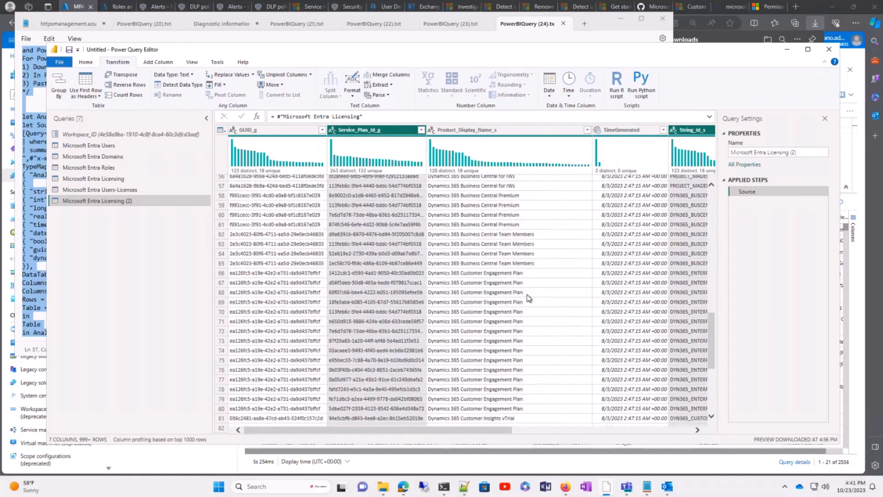
{"action": "scroll", "coordinate": [528, 298], "scroll_direction": "down", "scroll_amount": 20}
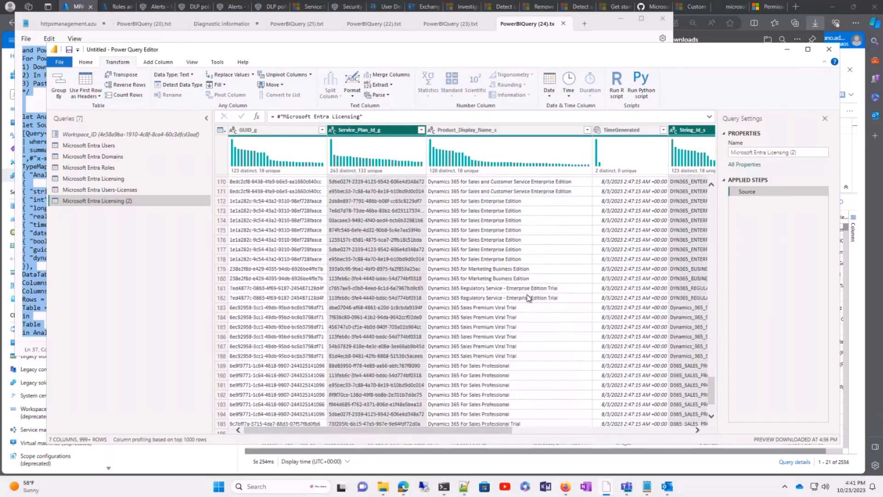
{"action": "scroll", "coordinate": [528, 298], "scroll_direction": "down", "scroll_amount": 4}
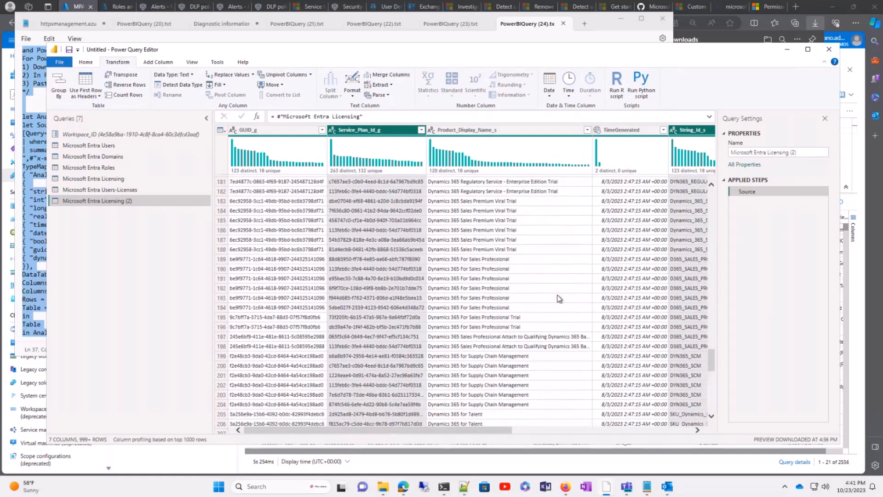
{"action": "scroll", "coordinate": [559, 298], "scroll_direction": "right", "scroll_amount": 5}
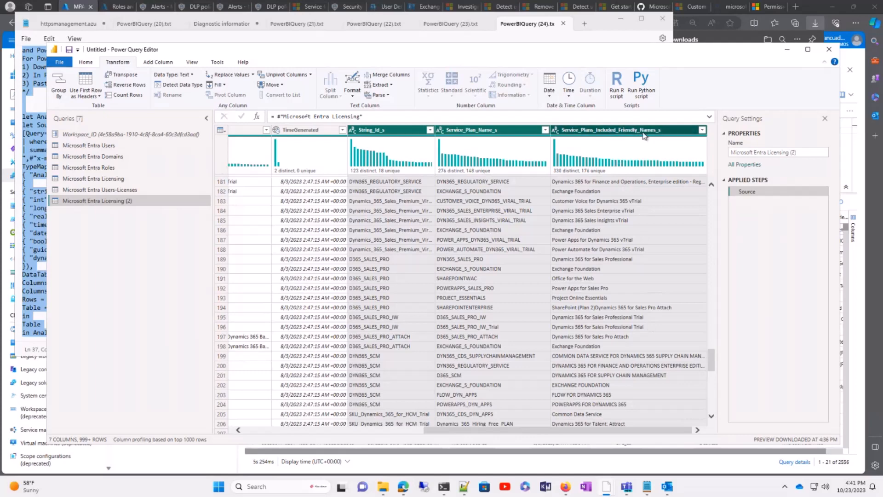
{"action": "scroll", "coordinate": [420, 287], "scroll_direction": "left", "scroll_amount": 5}
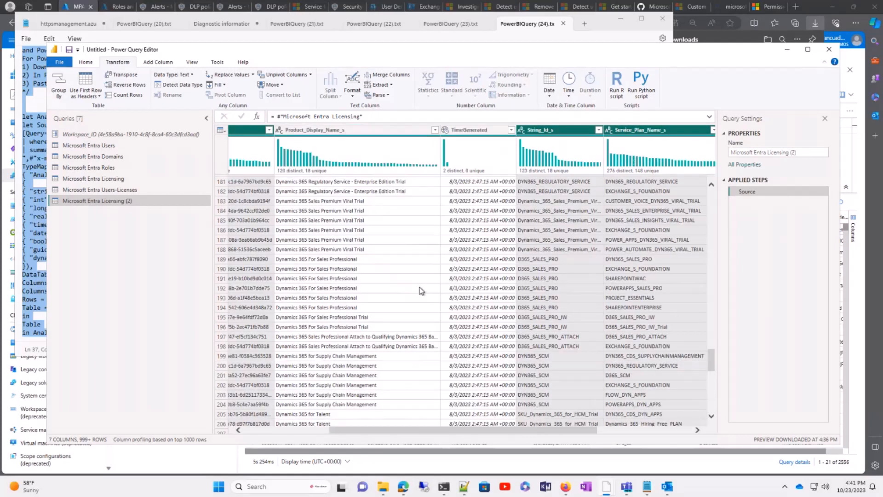
{"action": "left_click", "coordinate": [152, 63]}
{"action": "left_click", "coordinate": [119, 63]}
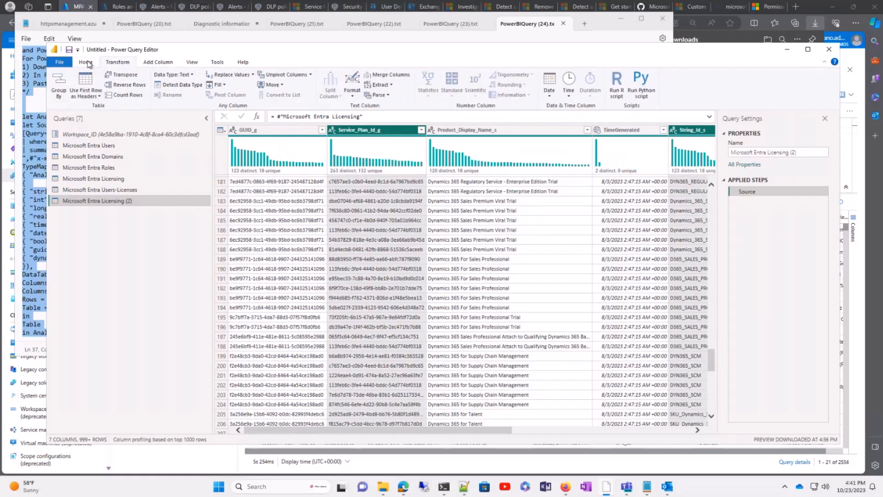
{"action": "left_click", "coordinate": [88, 63]}
{"action": "left_click", "coordinate": [343, 100]}
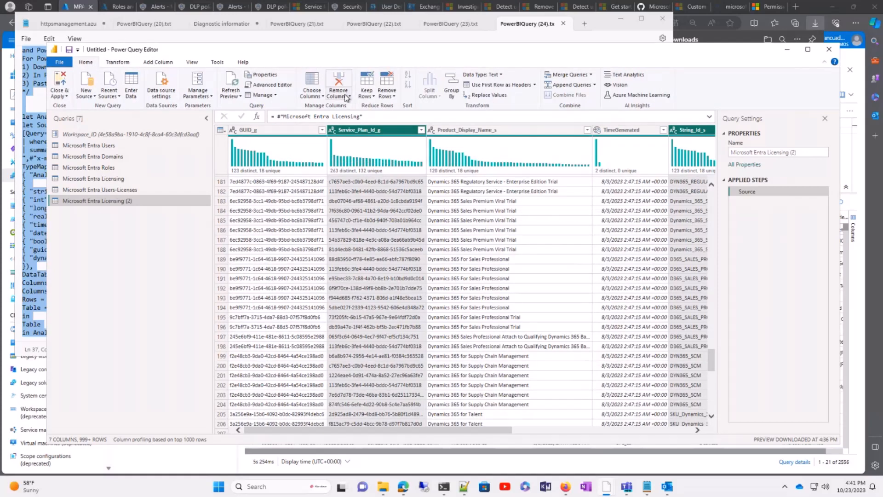
{"action": "left_click", "coordinate": [330, 109]}
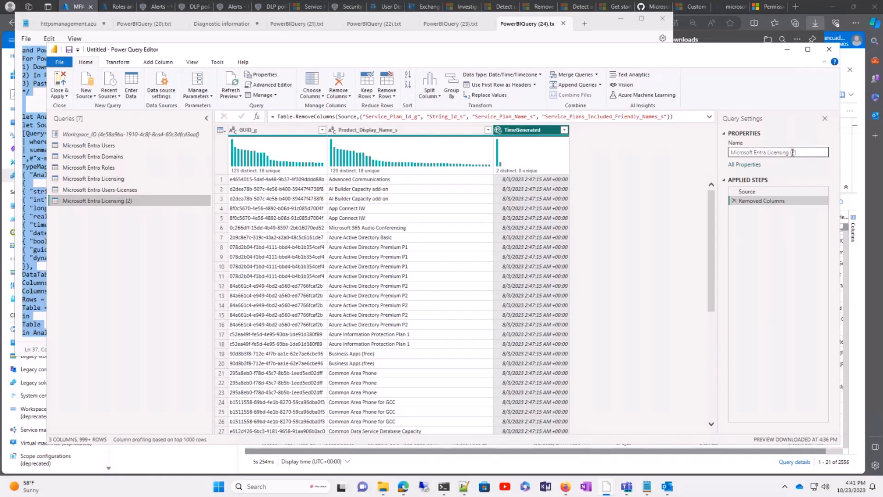
- Rename the Microsoft Entra Licensing (2) query as Microsoft Entra License Friendly-Name
{"action": "left_click_drag", "start_coordinate": [768, 153], "coordinate": [840, 161]}
{"action": "type", "text": "Lic"}
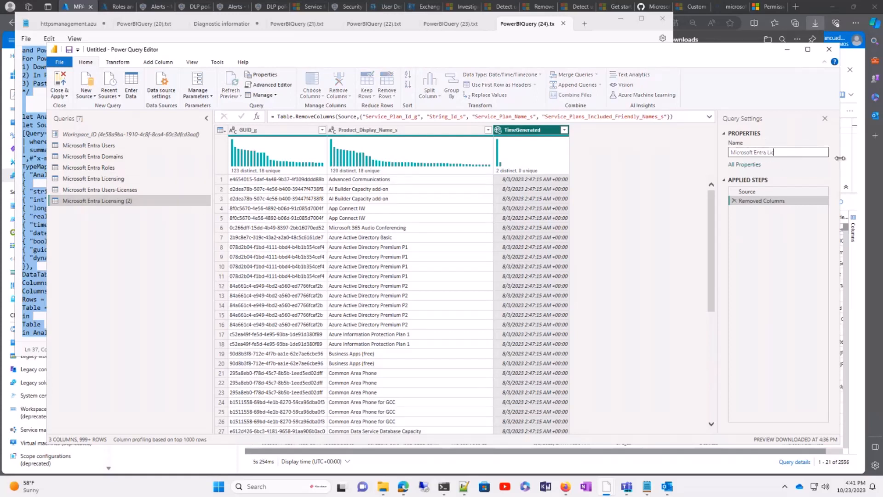
{"action": "type", "text": "ense Friendly"}
{"action": "type", "text": "-Name"}
{"action": "key", "text": "Return"}
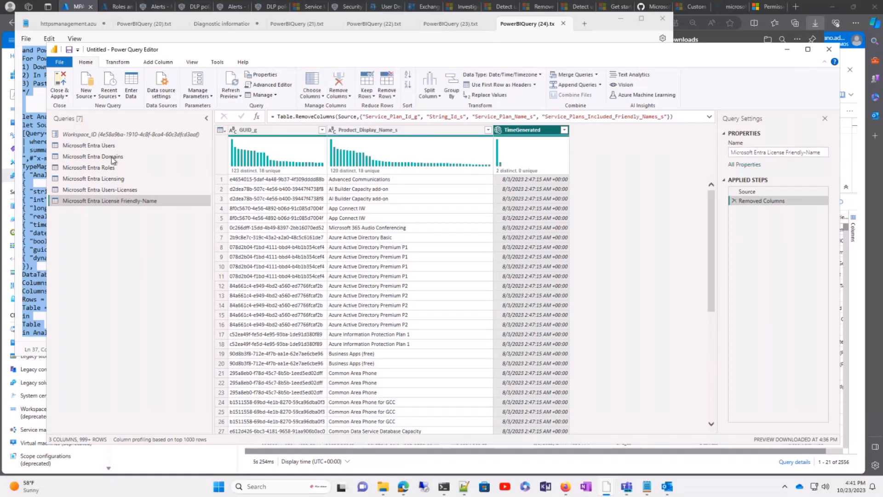
- Close the query editor applying all changes, and view the loaded rows of the Microsoft Entra License Friendly-Name table
{"action": "left_click", "coordinate": [62, 79]}
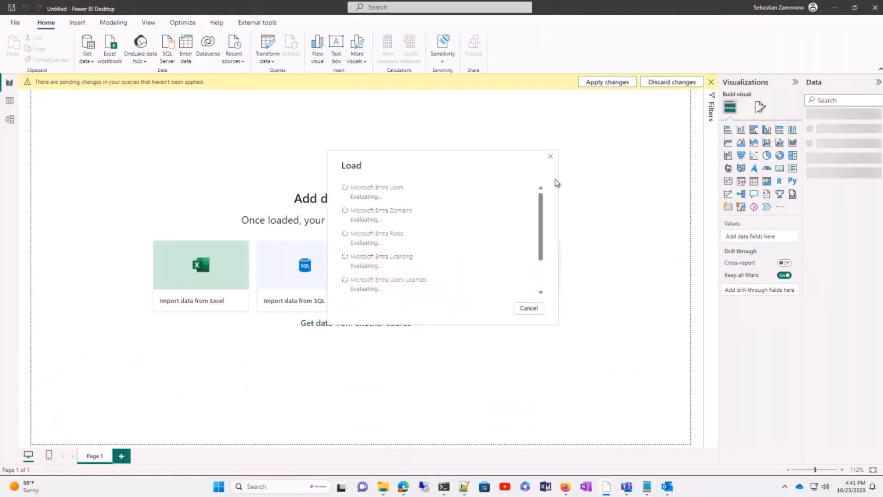
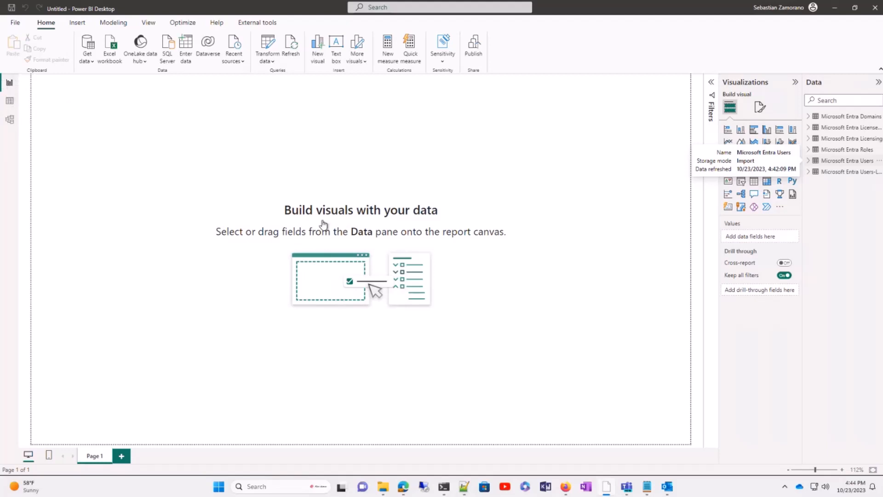
{"action": "left_click", "coordinate": [12, 104]}
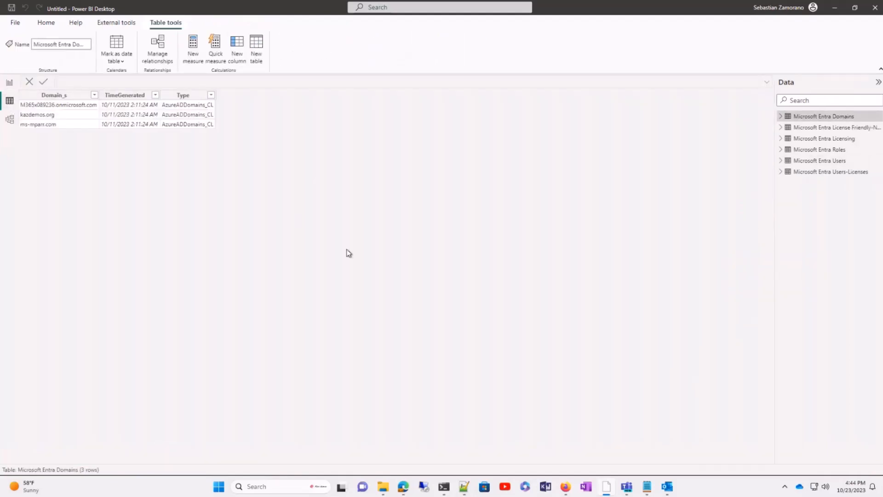
{"action": "left_click", "coordinate": [810, 127]}
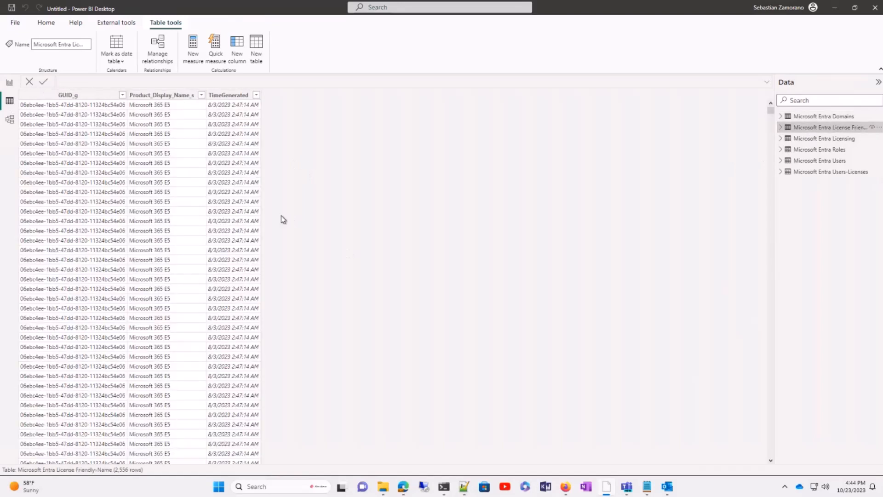
- Show the data model and move the Microsoft Entra Users table below and apart from the Microsoft Entra Users-Licenses table
{"action": "left_click", "coordinate": [10, 122]}
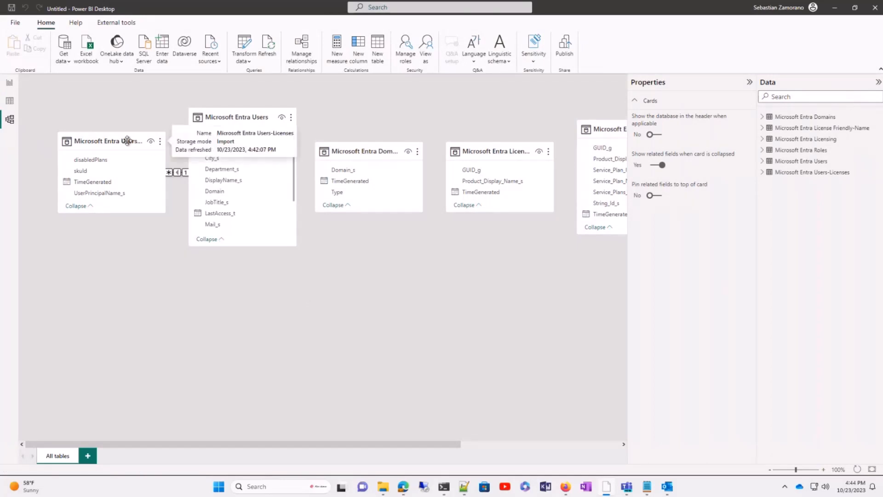
{"action": "left_click_drag", "start_coordinate": [126, 141], "coordinate": [91, 139]}
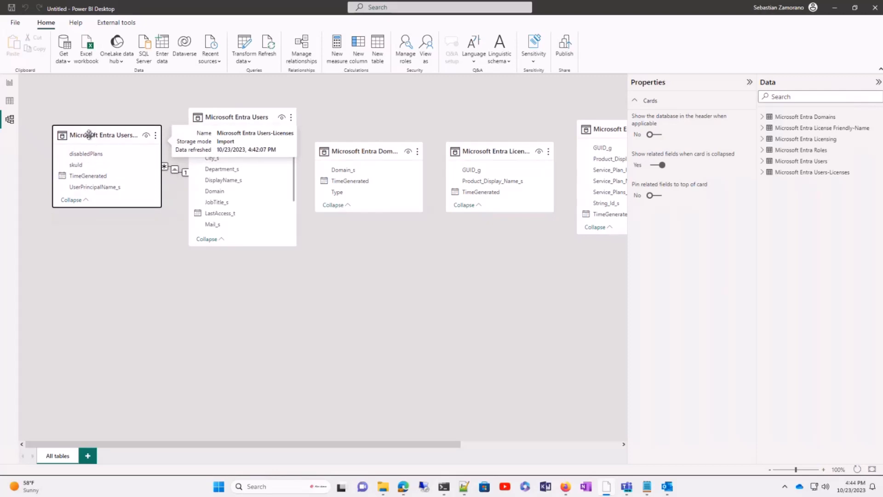
{"action": "left_click_drag", "start_coordinate": [240, 118], "coordinate": [252, 258]}
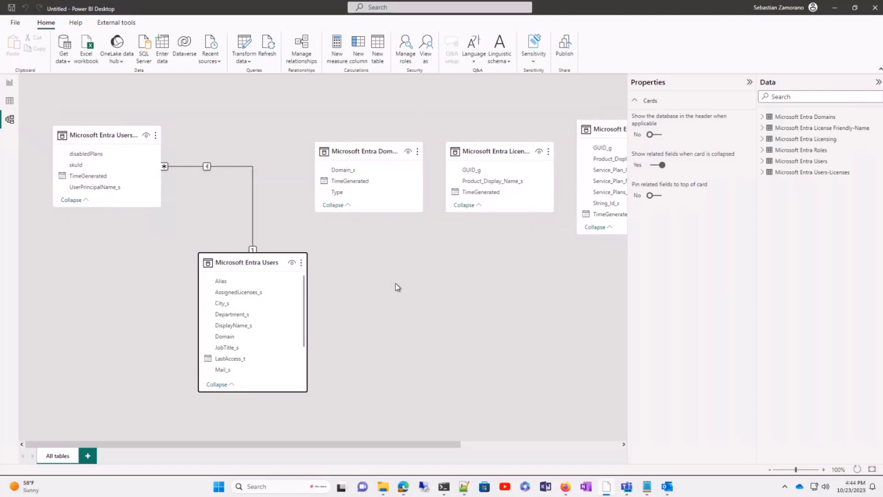
- Create a relationship from Domain_s in Microsoft Entra Domains to Domain in Microsoft Entra Users
{"action": "scroll", "coordinate": [277, 317], "scroll_direction": "down", "scroll_amount": 1}
{"action": "scroll", "coordinate": [277, 316], "scroll_direction": "down", "scroll_amount": 1}
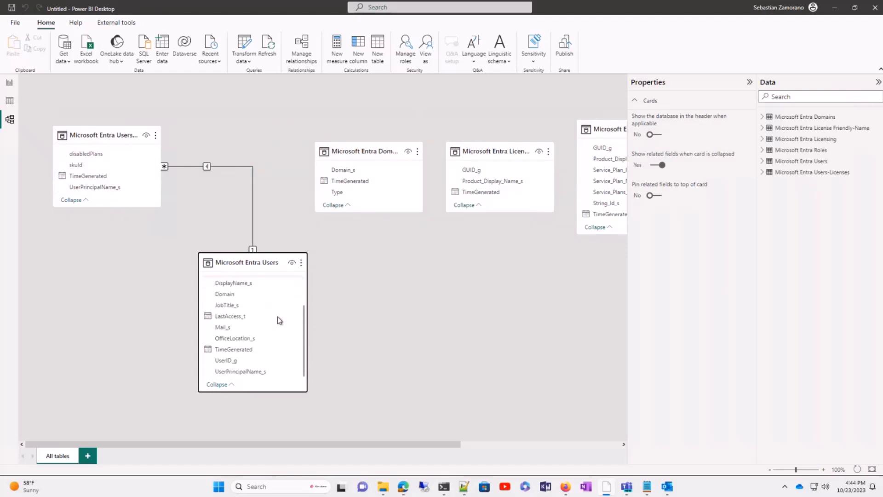
{"action": "scroll", "coordinate": [277, 317], "scroll_direction": "up", "scroll_amount": 1}
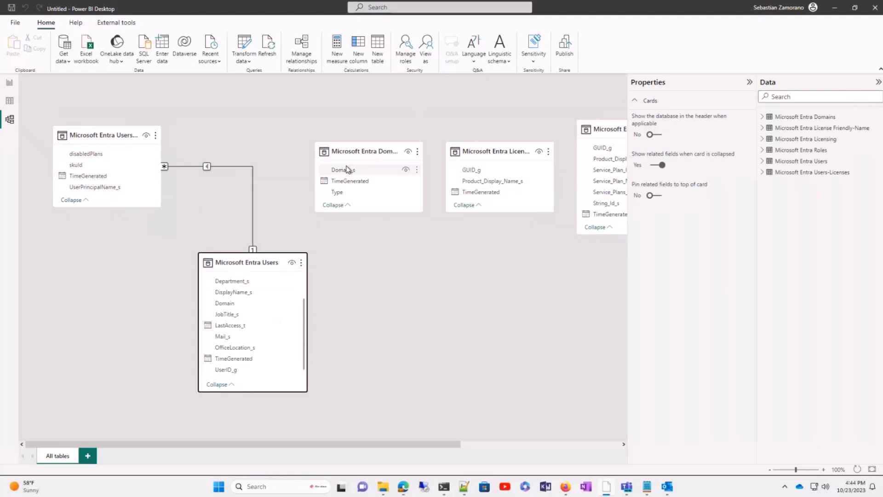
{"action": "left_click_drag", "start_coordinate": [341, 170], "coordinate": [240, 307]}
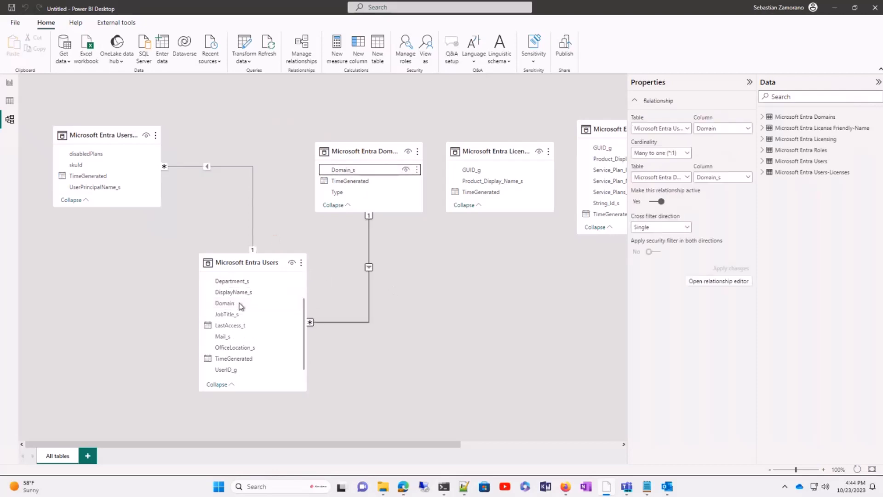
- Set the cross filter direction to Both for the relationship between Microsoft Entra Users-Licenses and Microsoft Entra Users, and apply it
{"action": "left_click", "coordinate": [253, 191]}
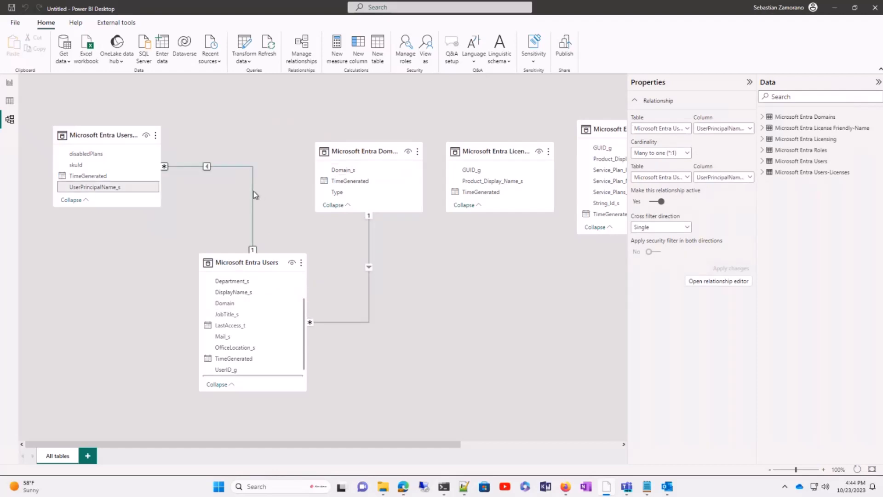
{"action": "left_click", "coordinate": [686, 227]}
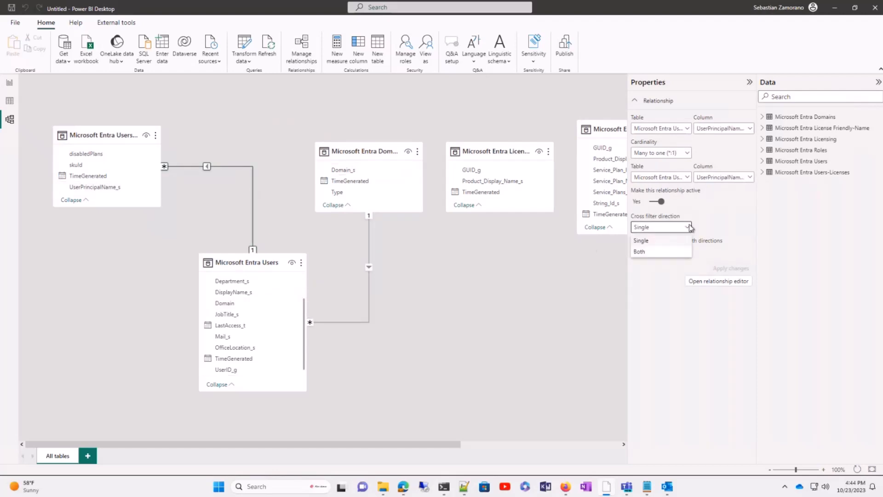
{"action": "left_click", "coordinate": [645, 256]}
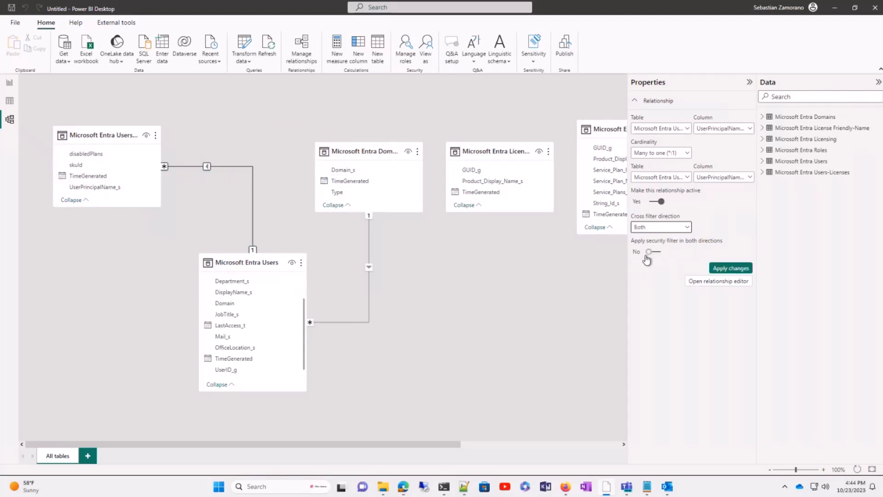
{"action": "left_click", "coordinate": [735, 268]}
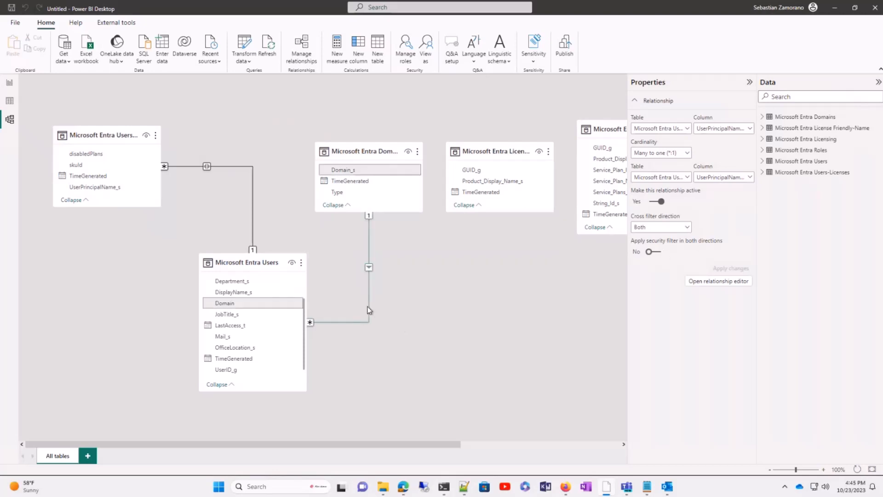
- Set the cross filter direction to Both for the relationship between Microsoft Entra Users and Microsoft Entra Domains, and apply it
{"action": "left_click", "coordinate": [367, 310]}
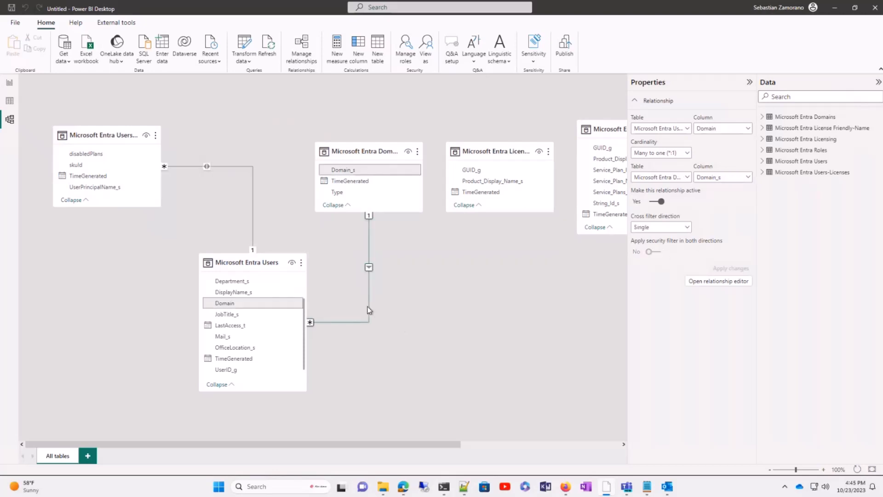
{"action": "left_click", "coordinate": [684, 227]}
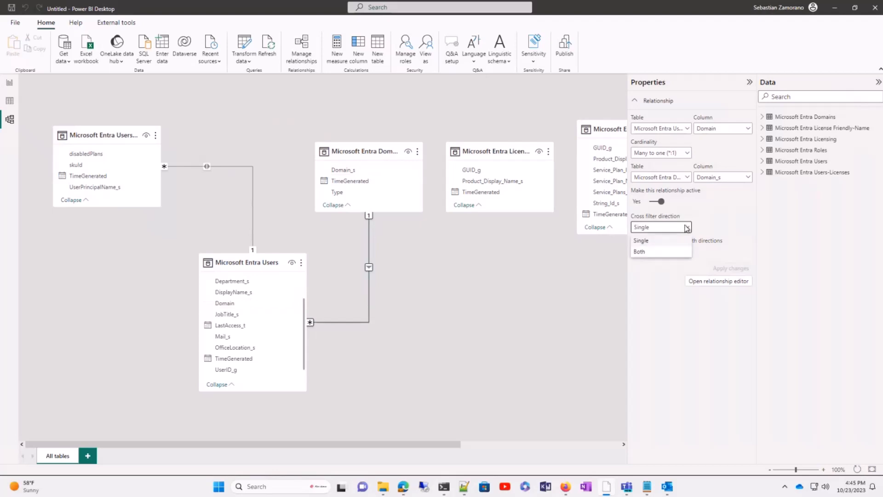
{"action": "left_click", "coordinate": [652, 251]}
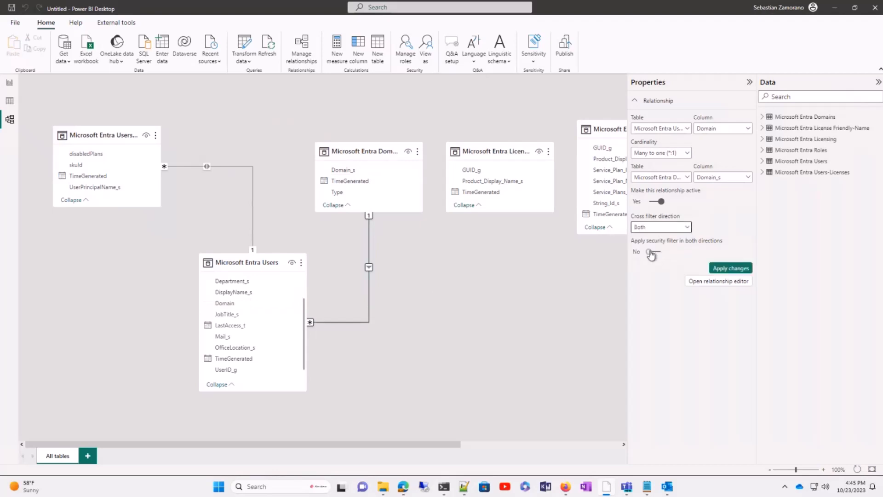
{"action": "left_click", "coordinate": [734, 268]}
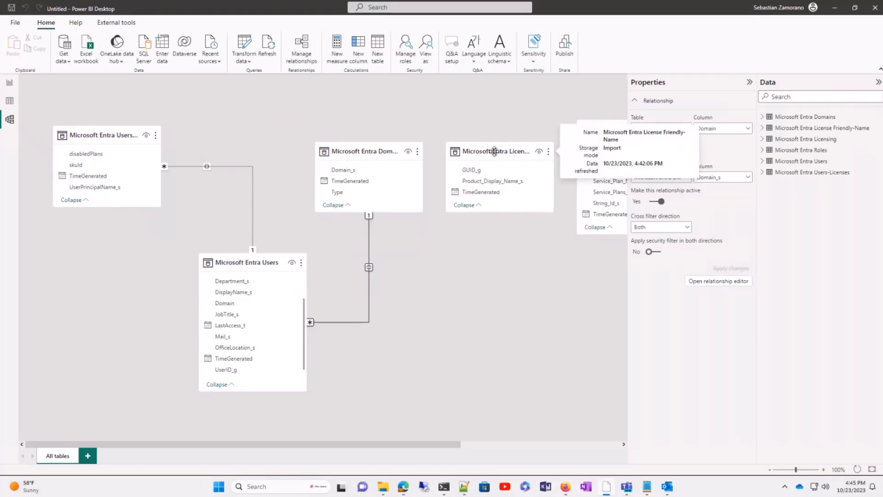
- Rearrange the model diagram: License Friendly-Name below Licensing, Licensing closer to Domains, and Microsoft Entra Roles beside Microsoft Entra Users
{"action": "left_click_drag", "start_coordinate": [494, 151], "coordinate": [483, 368]}
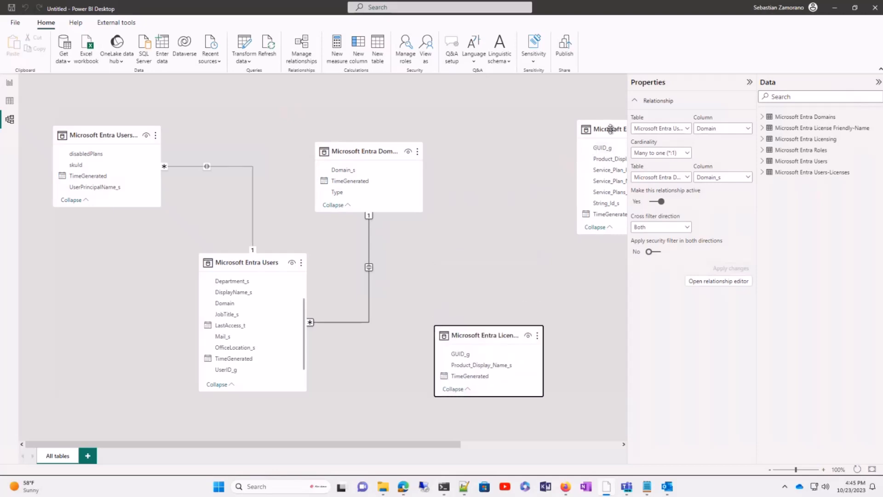
{"action": "left_click_drag", "start_coordinate": [608, 133], "coordinate": [534, 129]}
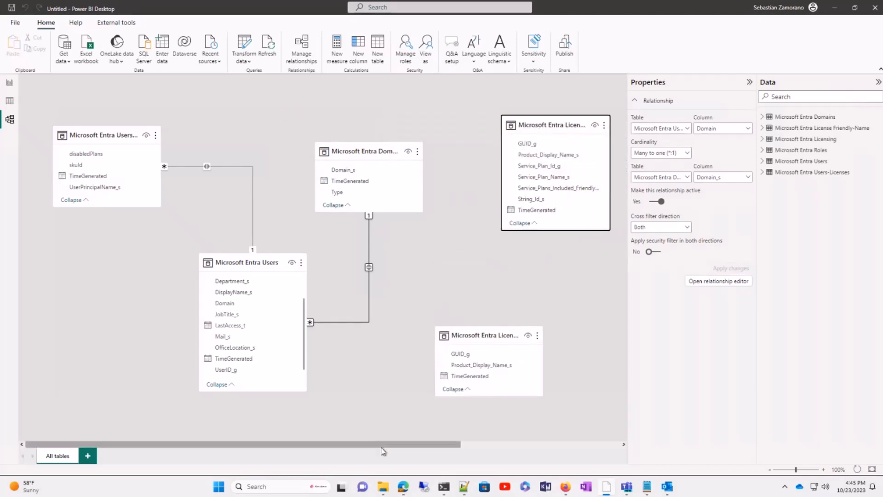
{"action": "left_click_drag", "start_coordinate": [381, 446], "coordinate": [533, 432]}
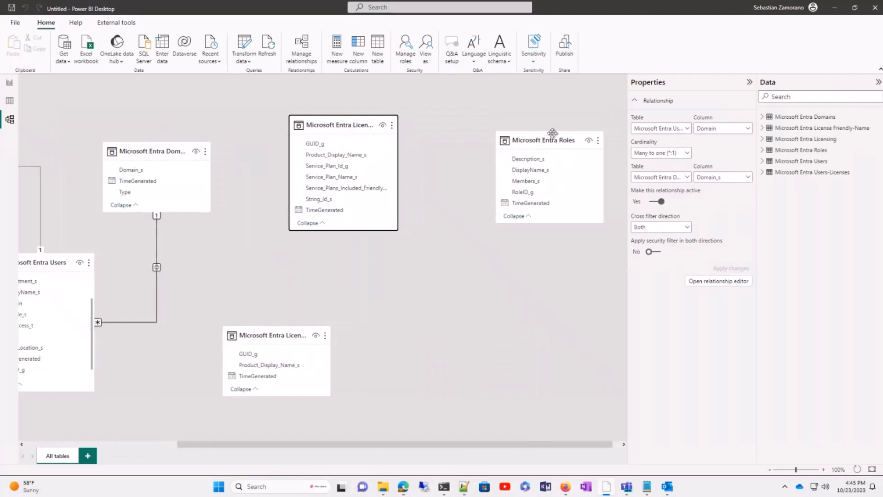
{"action": "left_click", "coordinate": [522, 184]}
{"action": "left_click_drag", "start_coordinate": [522, 184], "coordinate": [61, 305]}
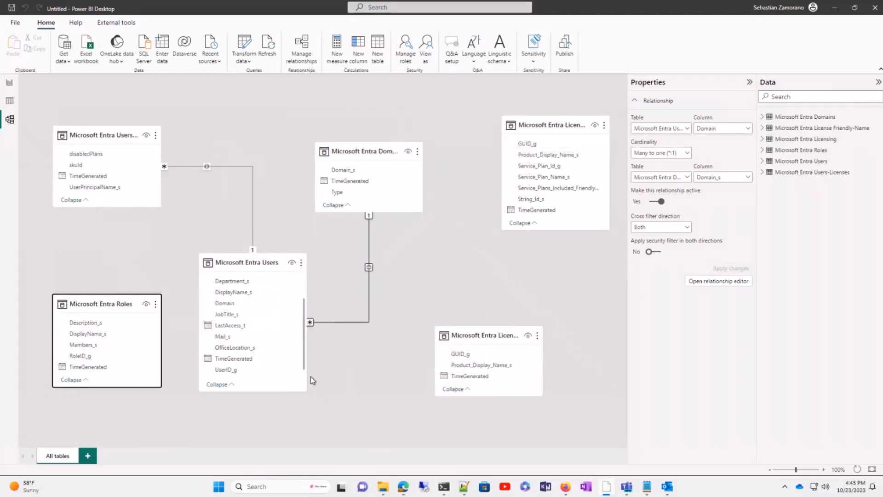
- Examine the UserID_g column in the Microsoft Entra Users data and the member IDs and RoleID_g column in Microsoft Entra Roles
{"action": "left_click", "coordinate": [9, 102]}
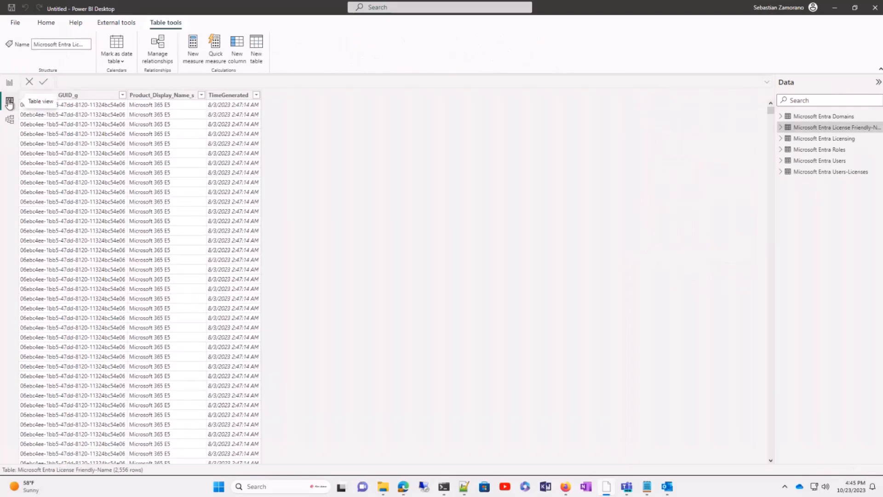
{"action": "left_click", "coordinate": [812, 162]}
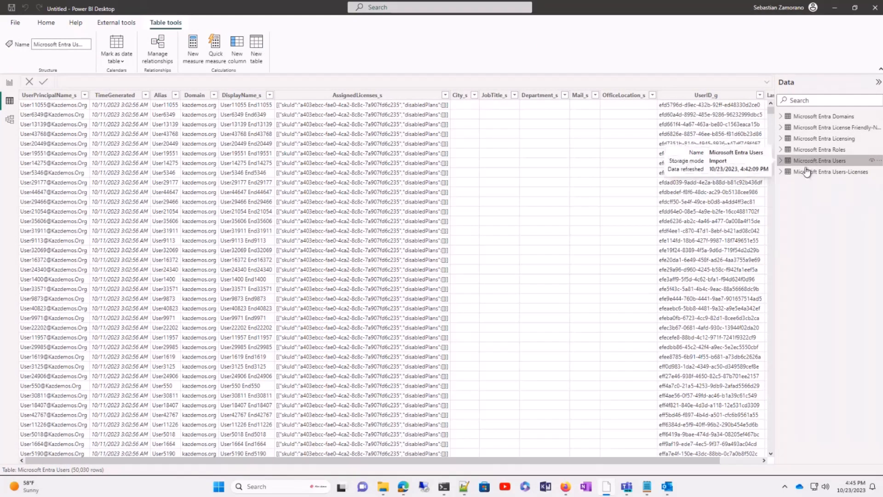
{"action": "scroll", "coordinate": [592, 273], "scroll_direction": "right", "scroll_amount": 2}
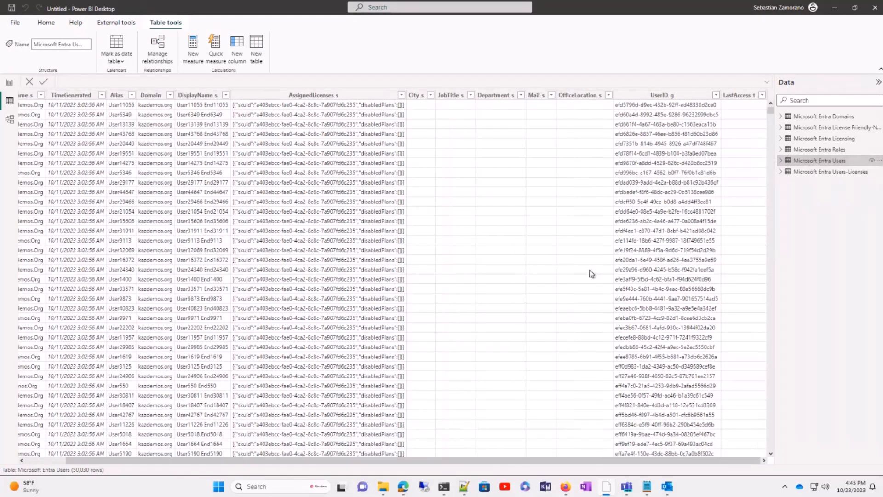
{"action": "left_click", "coordinate": [658, 97]}
{"action": "left_click", "coordinate": [819, 152]}
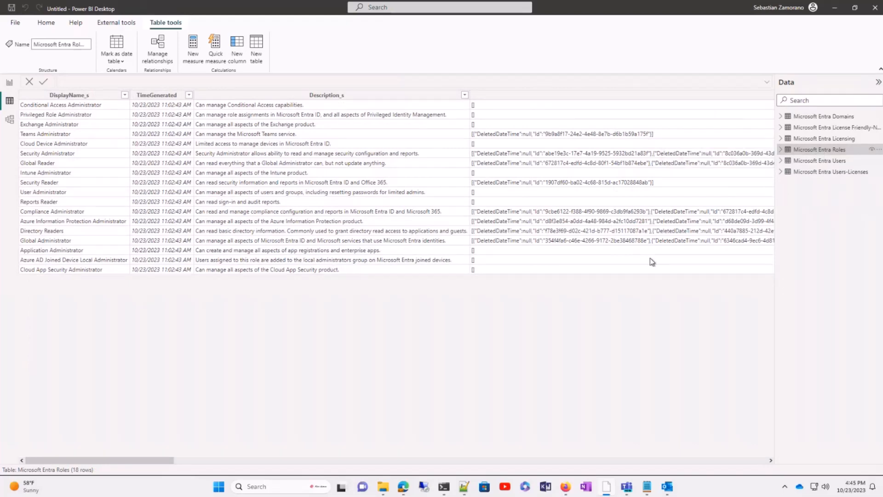
{"action": "scroll", "coordinate": [615, 235], "scroll_direction": "right", "scroll_amount": 5}
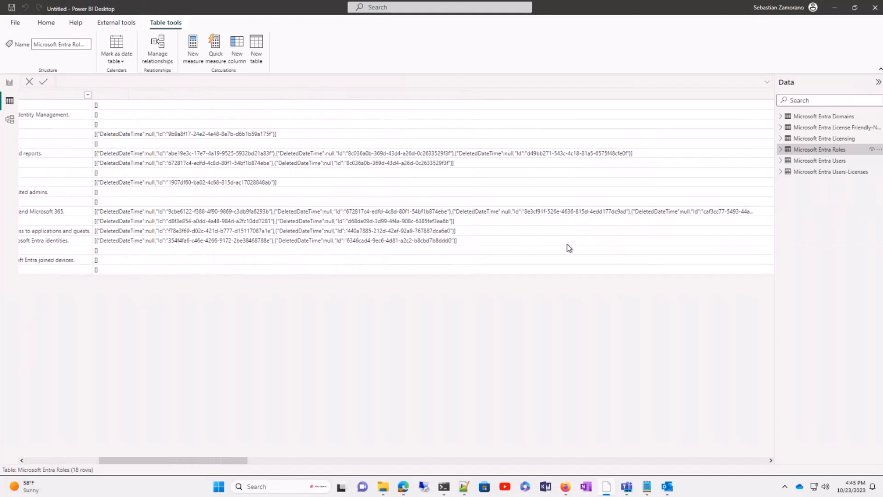
{"action": "scroll", "coordinate": [569, 248], "scroll_direction": "right", "scroll_amount": 10}
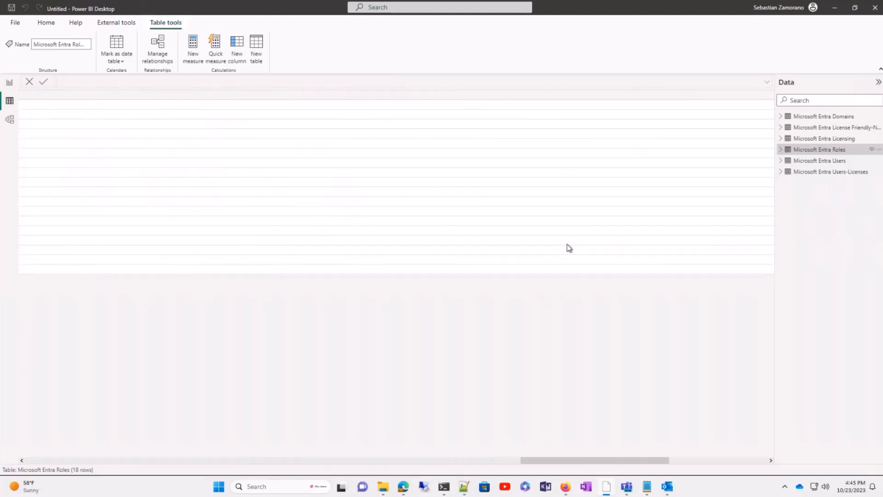
{"action": "scroll", "coordinate": [569, 248], "scroll_direction": "right", "scroll_amount": 5}
{"action": "scroll", "coordinate": [569, 248], "scroll_direction": "right", "scroll_amount": 3}
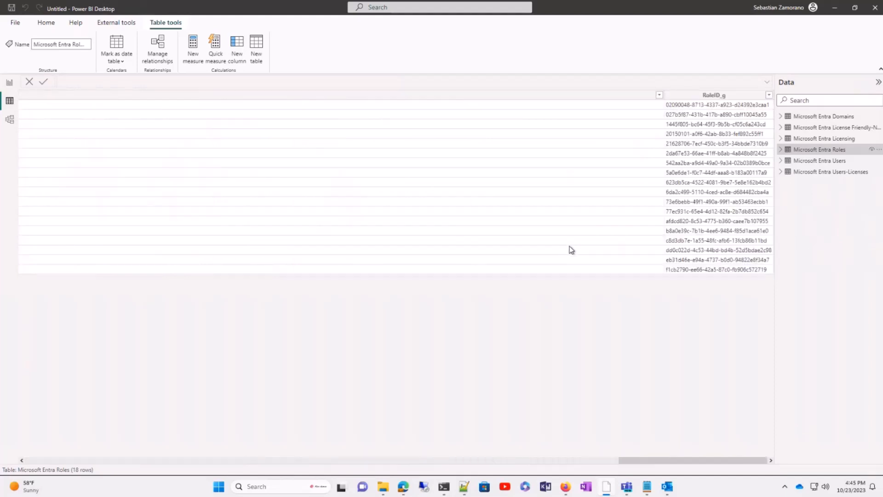
{"action": "scroll", "coordinate": [548, 253], "scroll_direction": "left", "scroll_amount": 15}
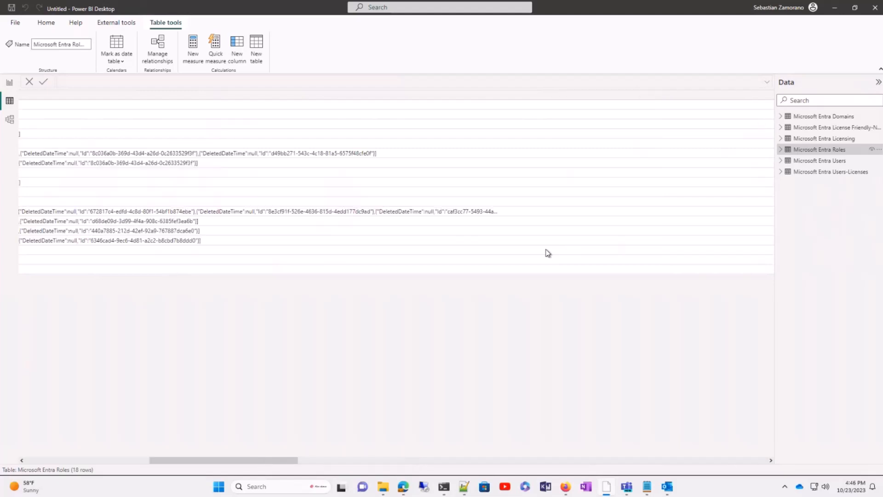
{"action": "scroll", "coordinate": [548, 252], "scroll_direction": "left", "scroll_amount": 10}
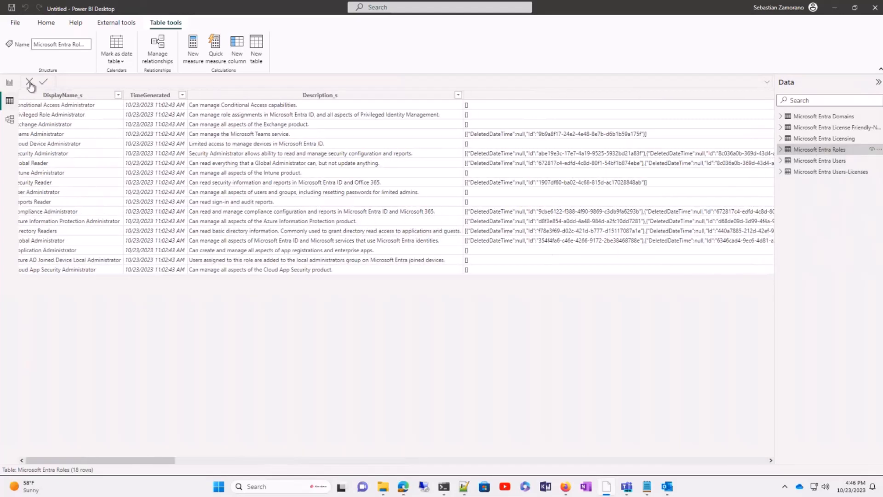
- Open the Microsoft Entra Roles query for transformation and parse its Members_s column as JSON
{"action": "left_click", "coordinate": [42, 26]}
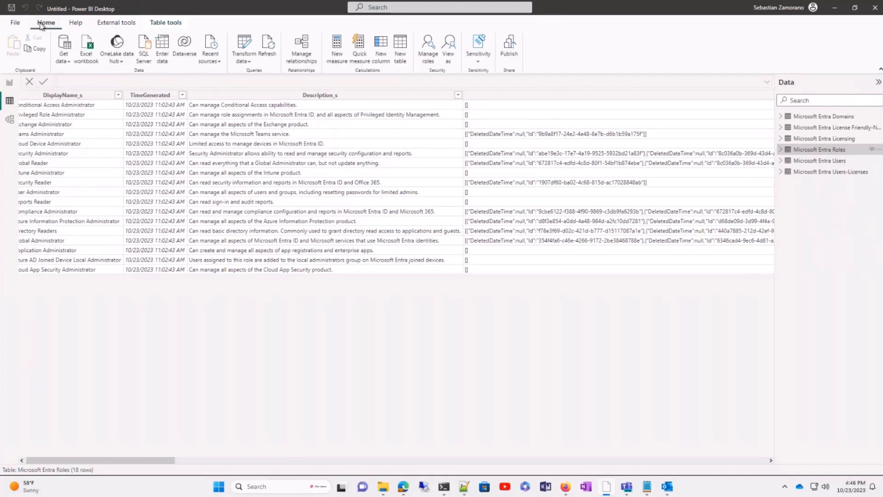
{"action": "left_click", "coordinate": [242, 46]}
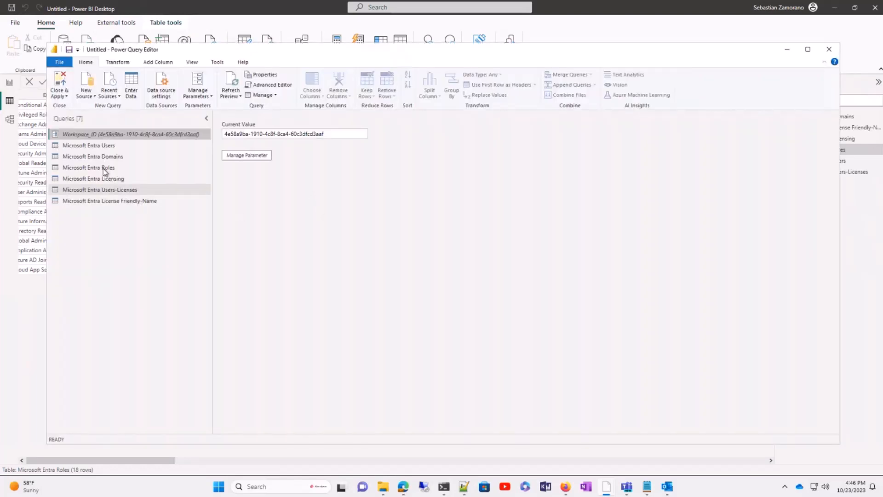
{"action": "left_click", "coordinate": [104, 168]}
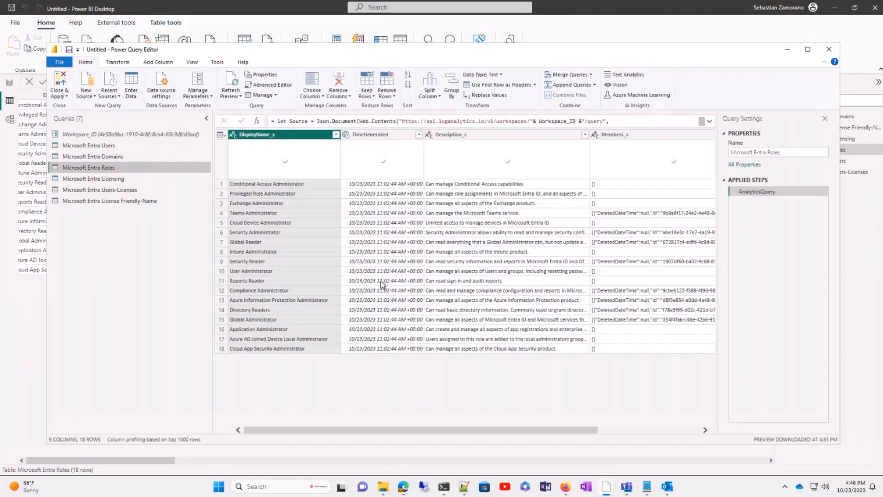
{"action": "scroll", "coordinate": [684, 269], "scroll_direction": "right", "scroll_amount": 5}
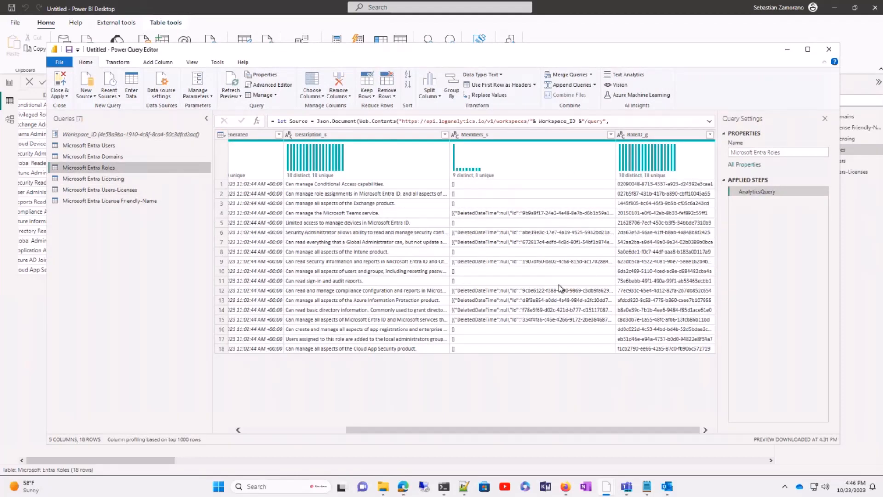
{"action": "mouse_move", "coordinate": [538, 173]}
{"action": "left_click", "coordinate": [562, 136]}
{"action": "left_click", "coordinate": [562, 136]}
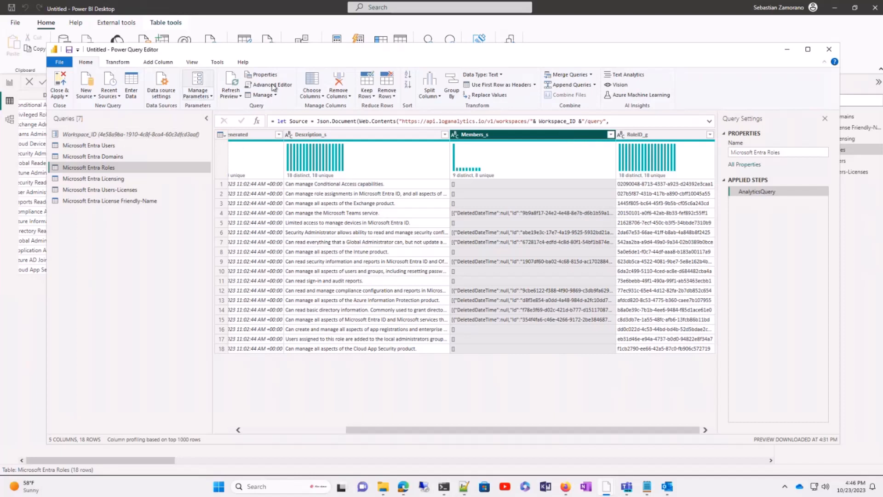
{"action": "left_click", "coordinate": [118, 63]}
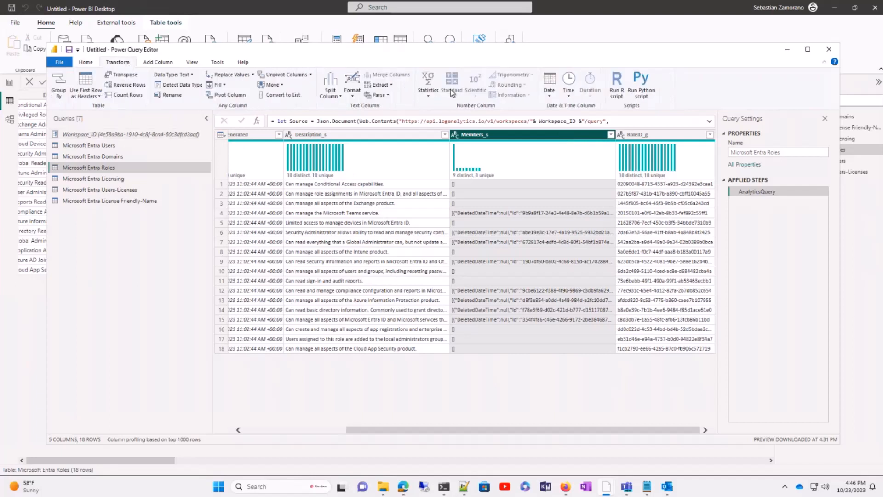
{"action": "left_click", "coordinate": [382, 99]}
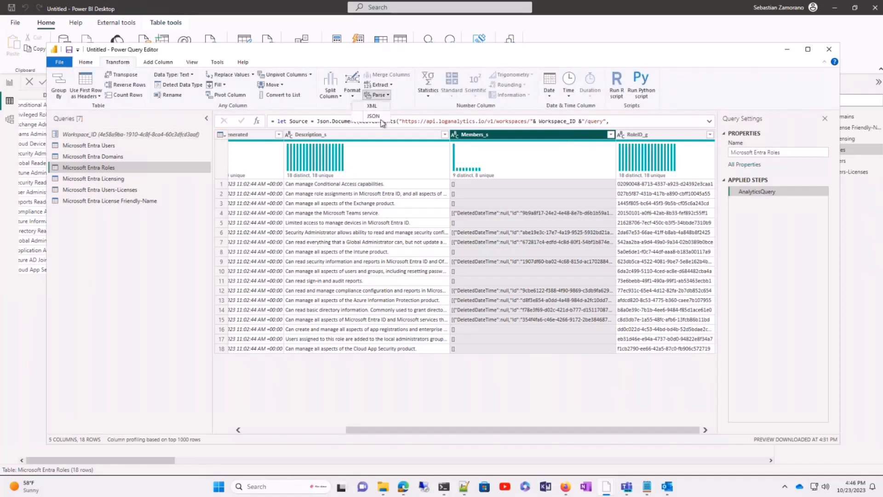
{"action": "left_click", "coordinate": [379, 119]}
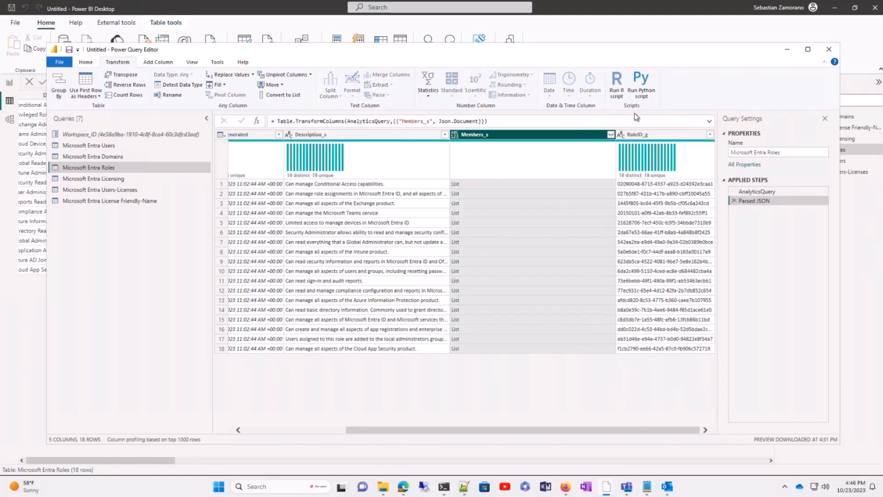
- Expand the Members_s lists to new rows, and expand the records into DeletedDateTime and Id columns without the original name as prefix
{"action": "left_click", "coordinate": [610, 135]}
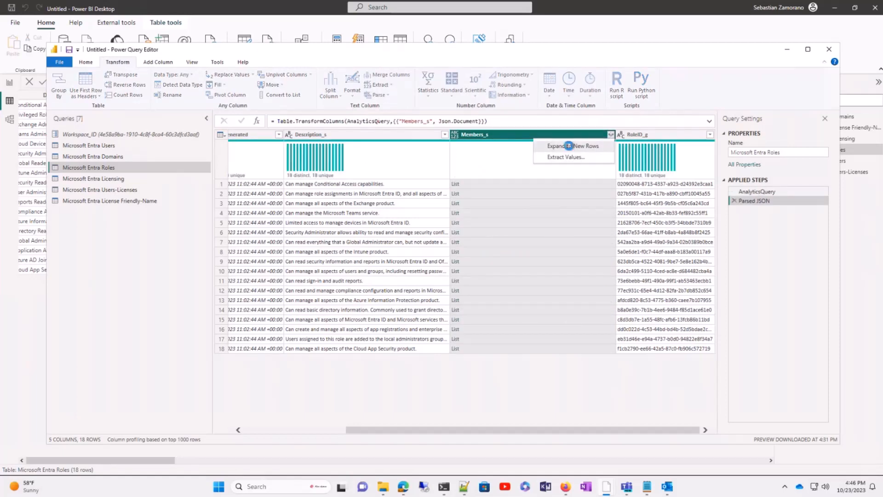
{"action": "left_click", "coordinate": [570, 146]}
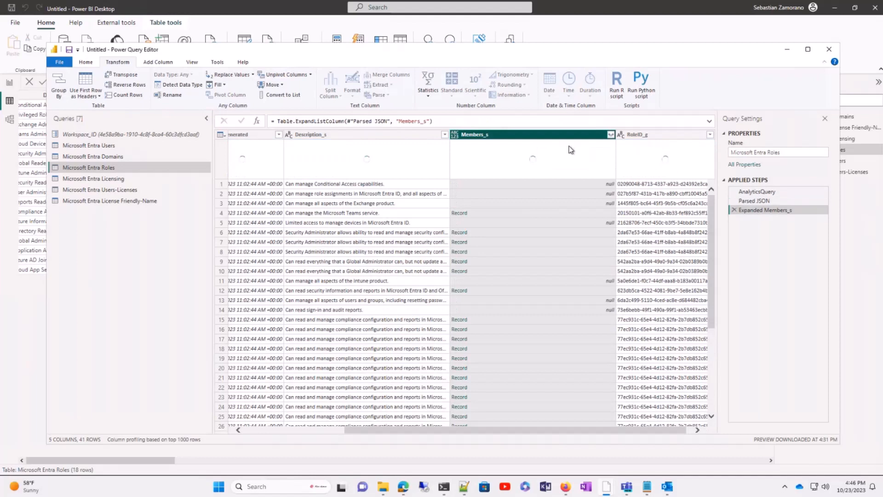
{"action": "left_click", "coordinate": [611, 135]}
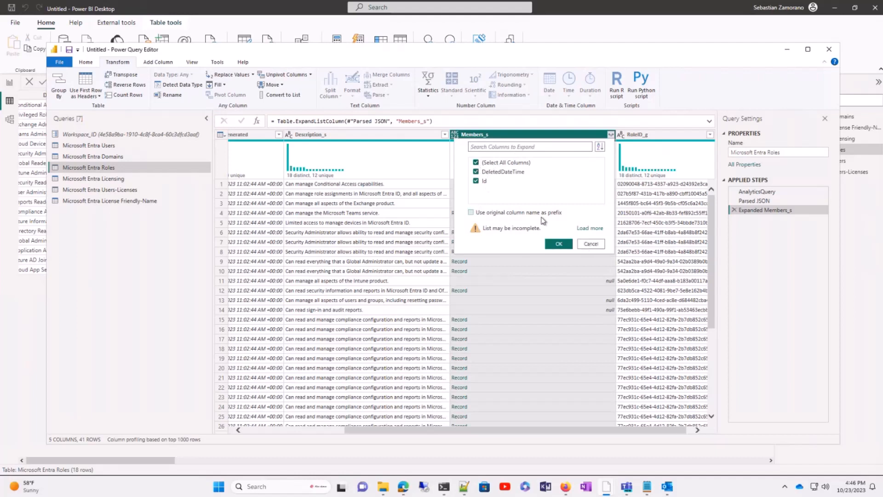
{"action": "left_click", "coordinate": [596, 229]}
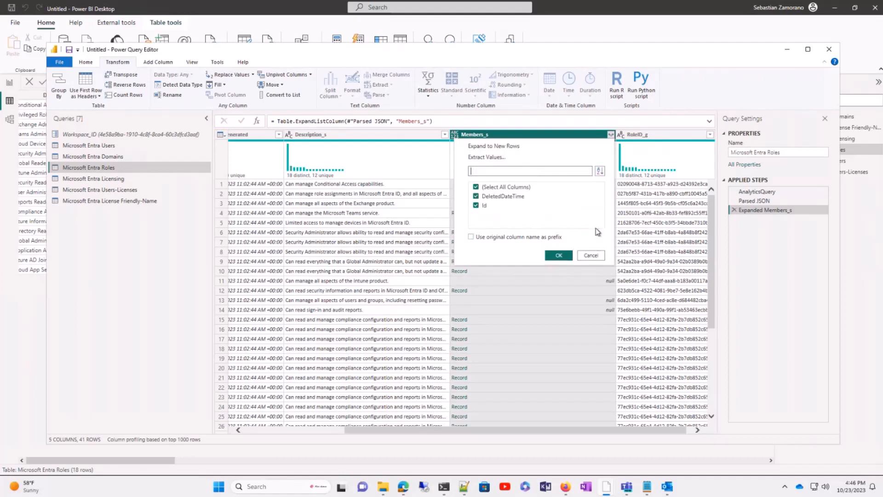
{"action": "left_click", "coordinate": [562, 256]}
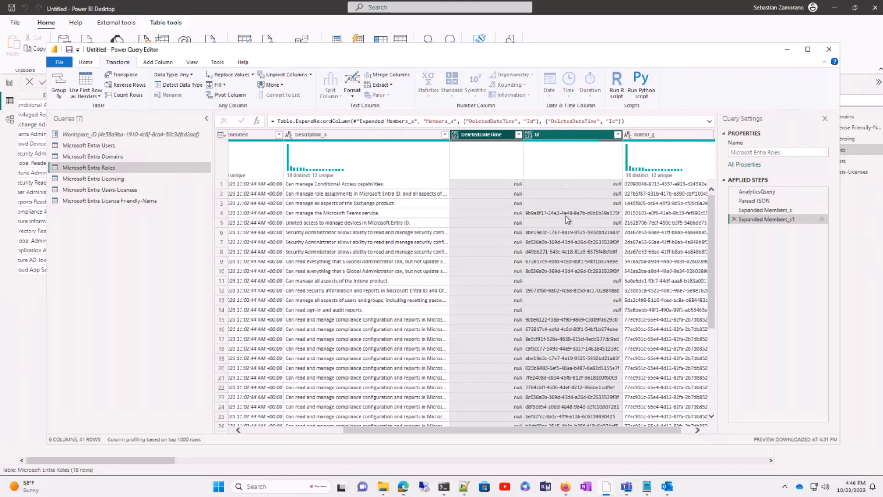
- Check the expanded member Id rows in Microsoft Entra Roles, and close the query editor applying the changes
{"action": "scroll", "coordinate": [561, 271], "scroll_direction": "down", "scroll_amount": 5}
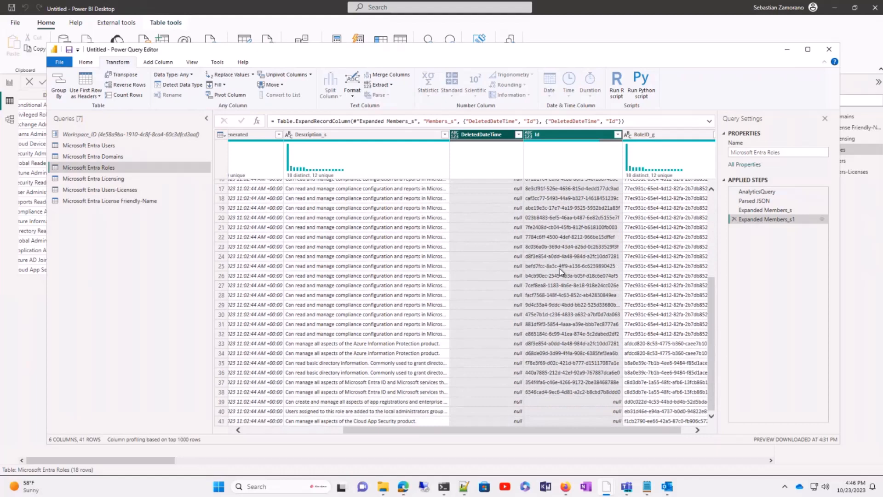
{"action": "scroll", "coordinate": [560, 271], "scroll_direction": "up", "scroll_amount": 5}
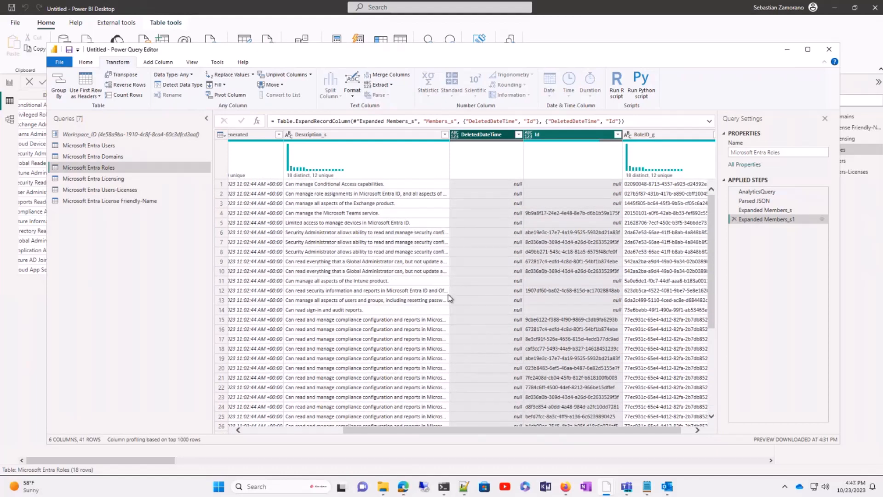
{"action": "scroll", "coordinate": [573, 308], "scroll_direction": "down", "scroll_amount": 5}
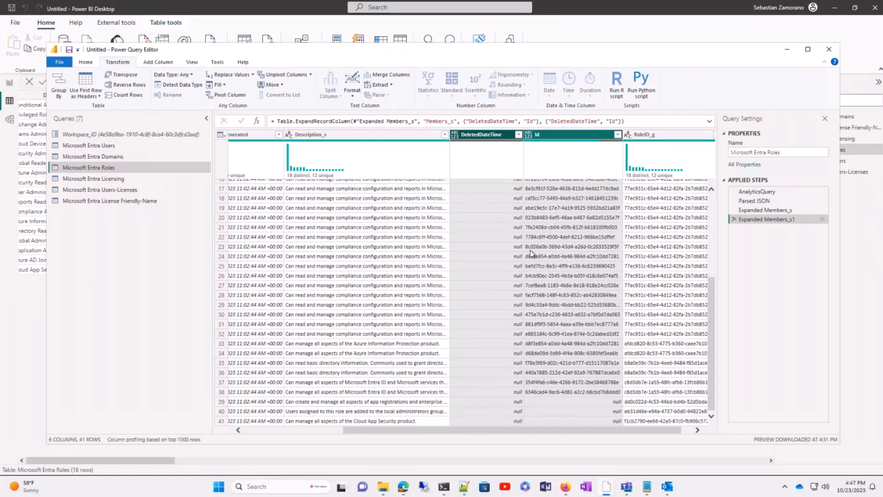
{"action": "left_click", "coordinate": [85, 63]}
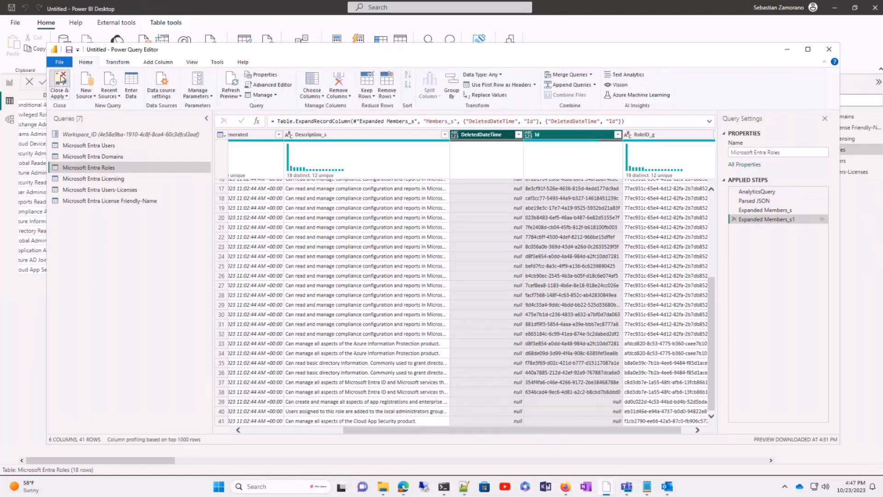
{"action": "left_click", "coordinate": [62, 80]}
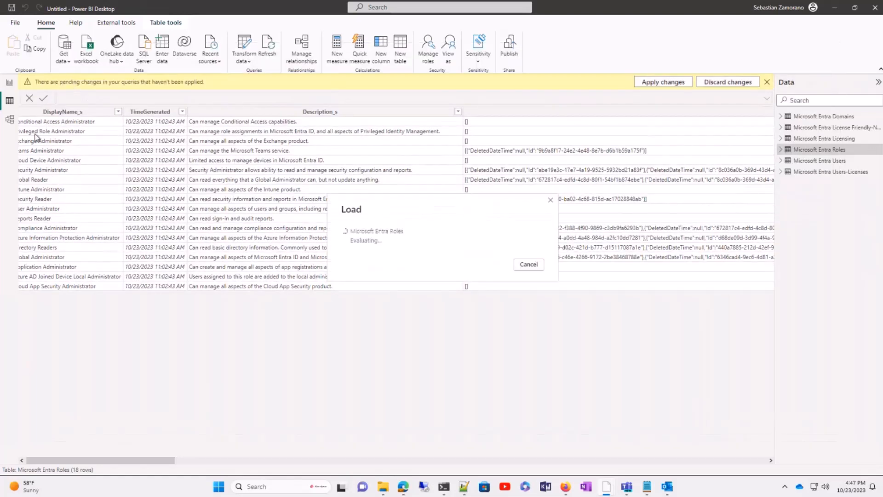
- Relate UserID_g in Microsoft Entra Users to Id in Microsoft Entra Roles in the data model, with cross filter direction Both
{"action": "left_click", "coordinate": [10, 120]}
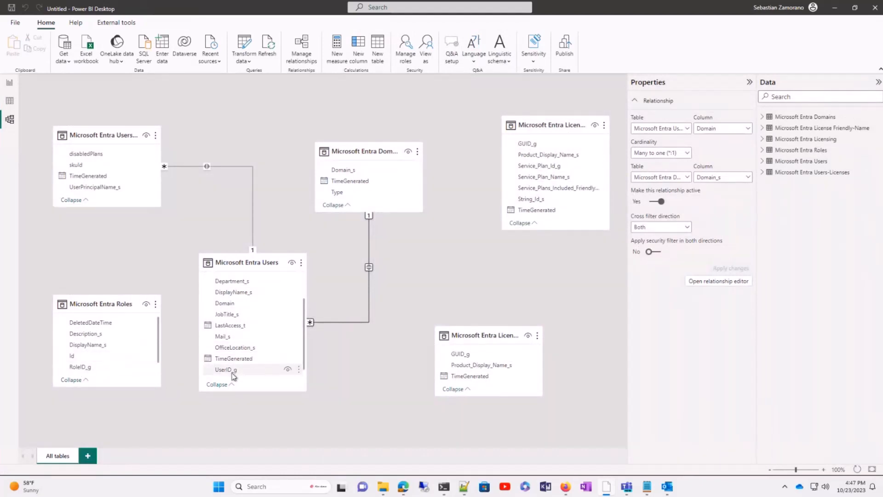
{"action": "left_click_drag", "start_coordinate": [231, 373], "coordinate": [106, 356]}
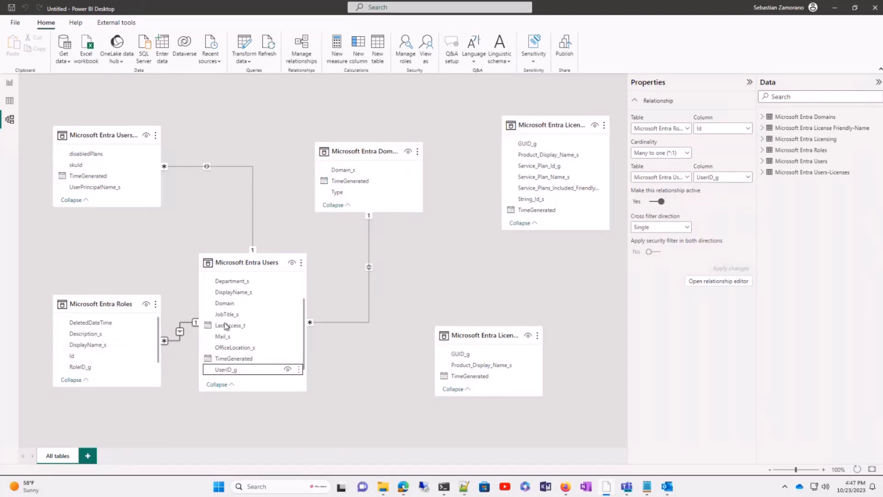
{"action": "left_click", "coordinate": [683, 228]}
{"action": "left_click", "coordinate": [642, 254]}
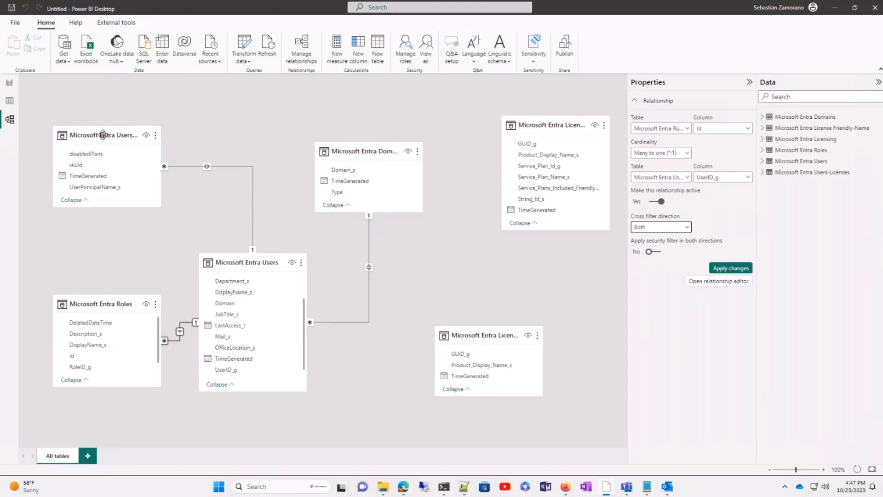
- Rearrange the Users-Licenses and Domains tables, and relate skuId in Microsoft Entra Users-Licenses to GUID_g in Microsoft Entra License Friendly-Name as many to many
{"action": "left_click_drag", "start_coordinate": [111, 155], "coordinate": [453, 226]}
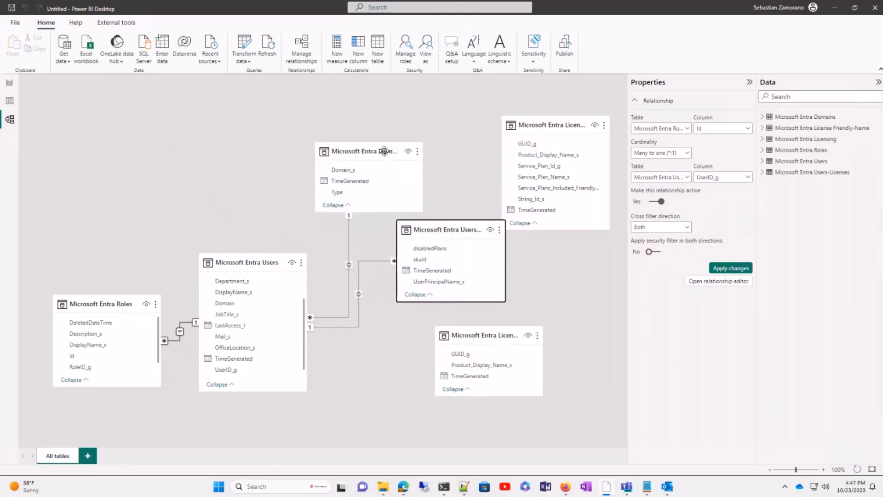
{"action": "left_click_drag", "start_coordinate": [349, 151], "coordinate": [122, 117]}
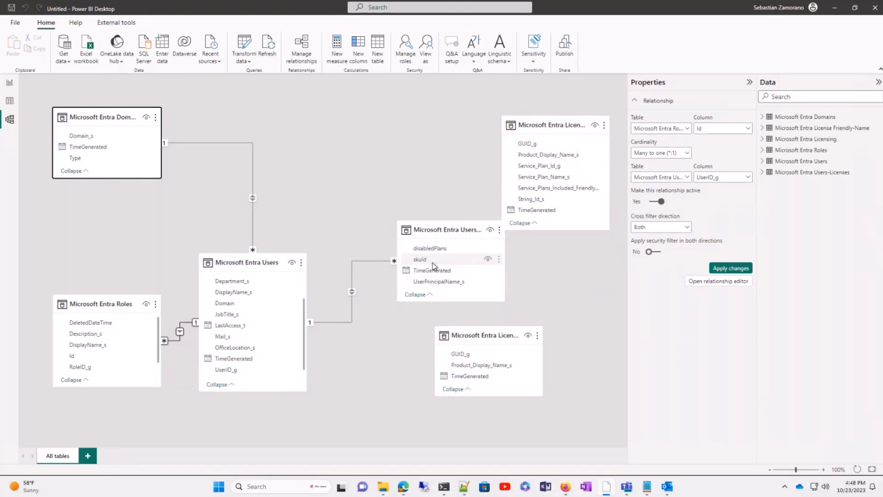
{"action": "left_click_drag", "start_coordinate": [433, 263], "coordinate": [470, 354]}
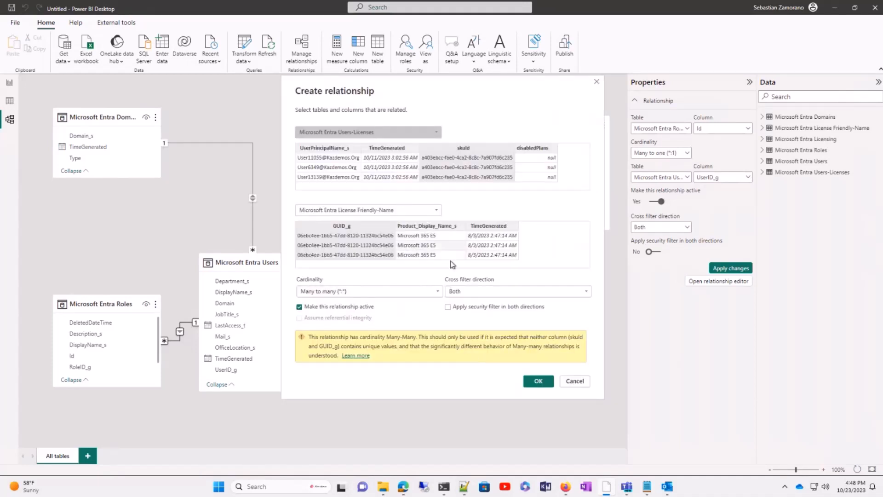
{"action": "left_click", "coordinate": [538, 381]}
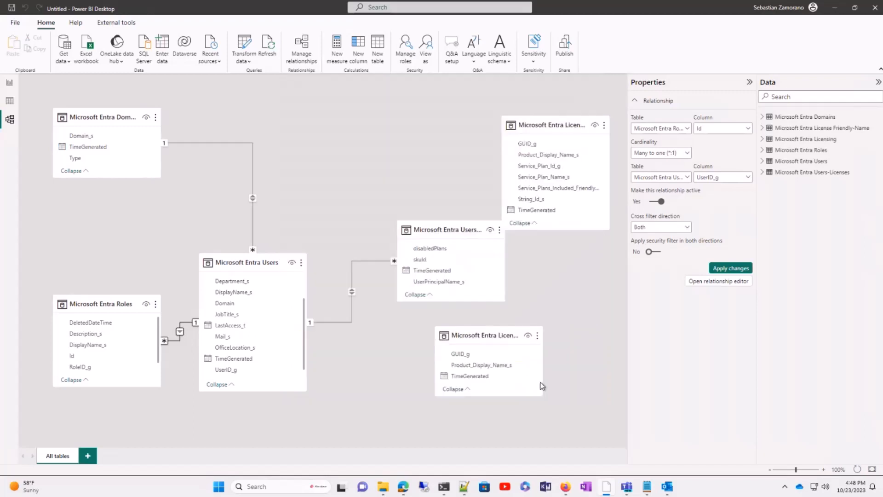
{"action": "left_click", "coordinate": [657, 228]}
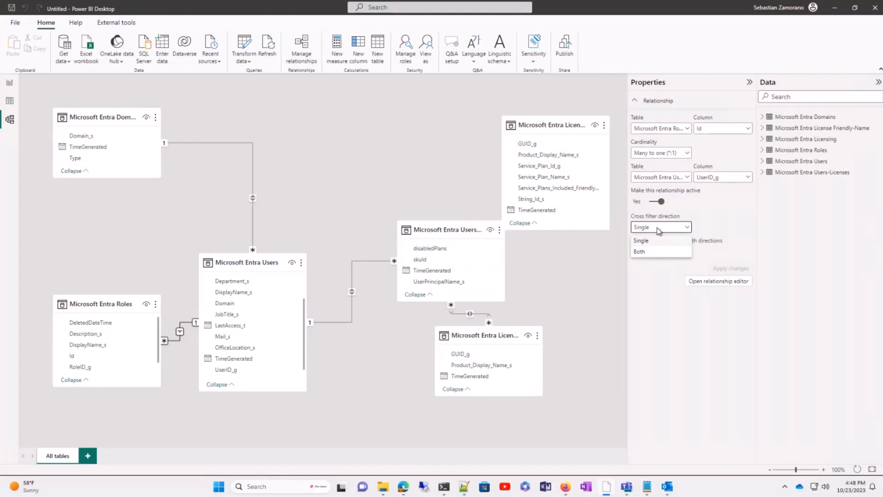
{"action": "left_click", "coordinate": [653, 252]}
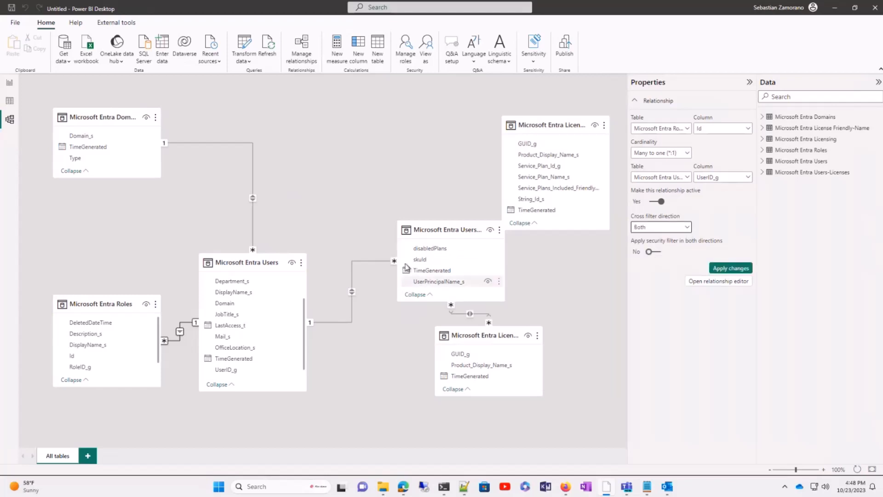
- Reposition the license tables and relate GUID_g in Microsoft Entra License Friendly-Name to GUID_g in Microsoft Entra Licensing as many to many
{"action": "left_click_drag", "start_coordinate": [441, 232], "coordinate": [388, 84]}
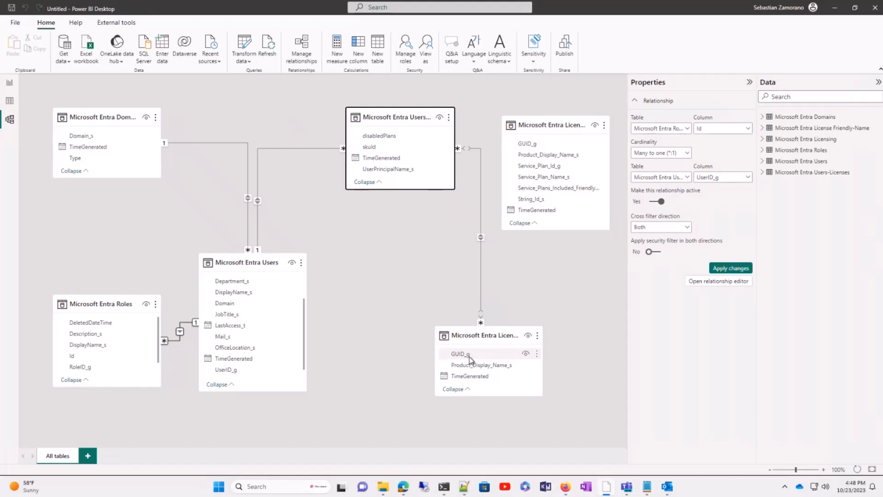
{"action": "left_click_drag", "start_coordinate": [469, 334], "coordinate": [530, 145]}
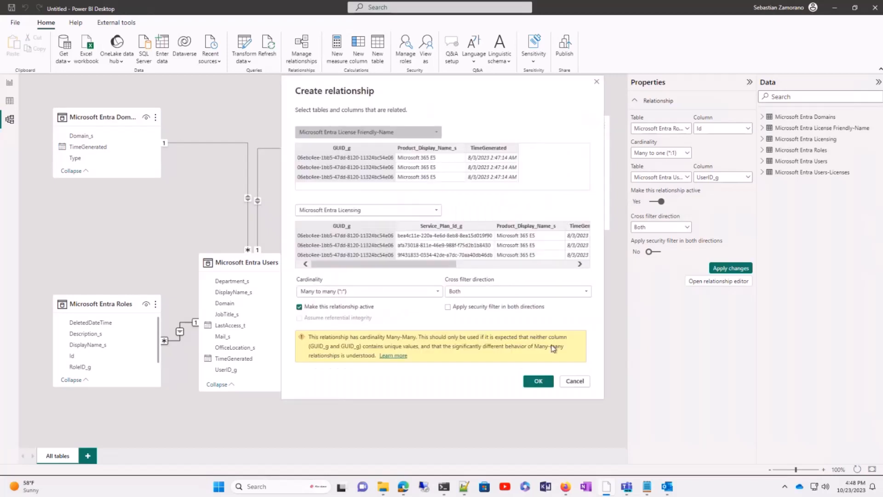
{"action": "left_click", "coordinate": [538, 381]}
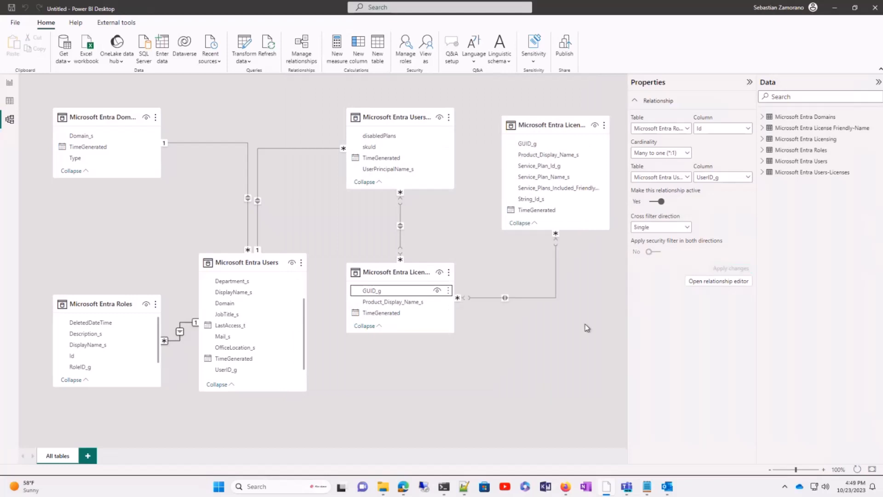
- Set the cross filter direction of the Roles-to-Users relationship to Both and apply the change
{"action": "left_click", "coordinate": [672, 228]}
{"action": "left_click", "coordinate": [652, 252]}
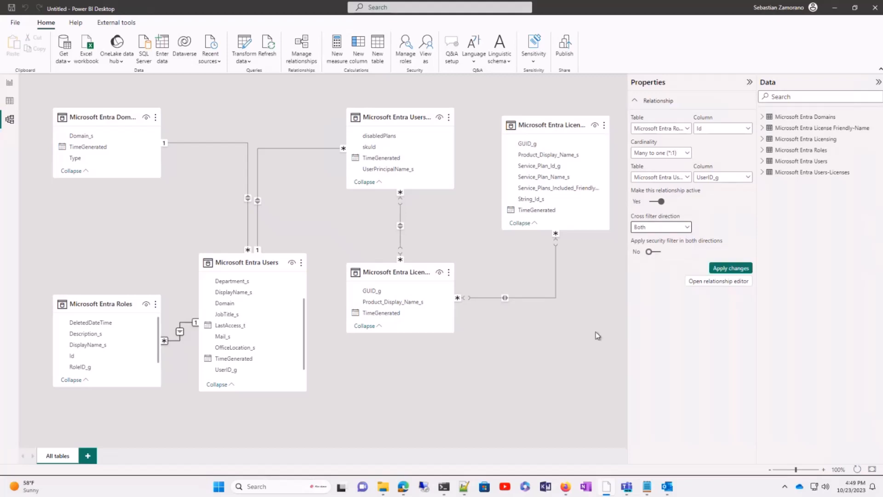
{"action": "left_click", "coordinate": [723, 269]}
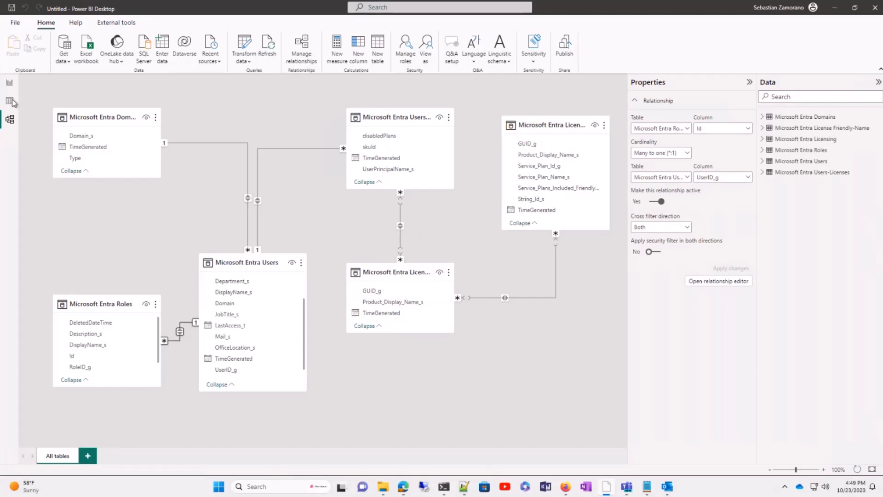
- Add a card to the report page showing the distinct count of UserPrincipalName_s from Microsoft Entra Users
{"action": "left_click", "coordinate": [10, 83]}
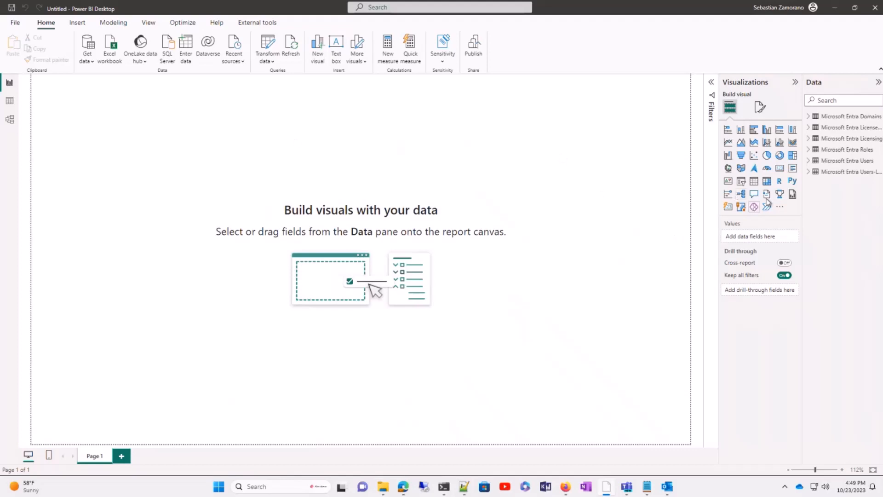
{"action": "left_click", "coordinate": [780, 170]}
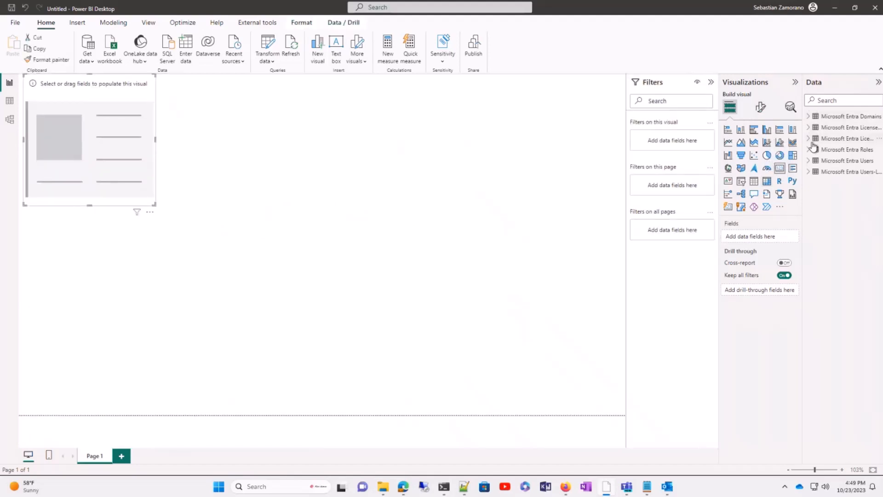
{"action": "left_click", "coordinate": [809, 161]}
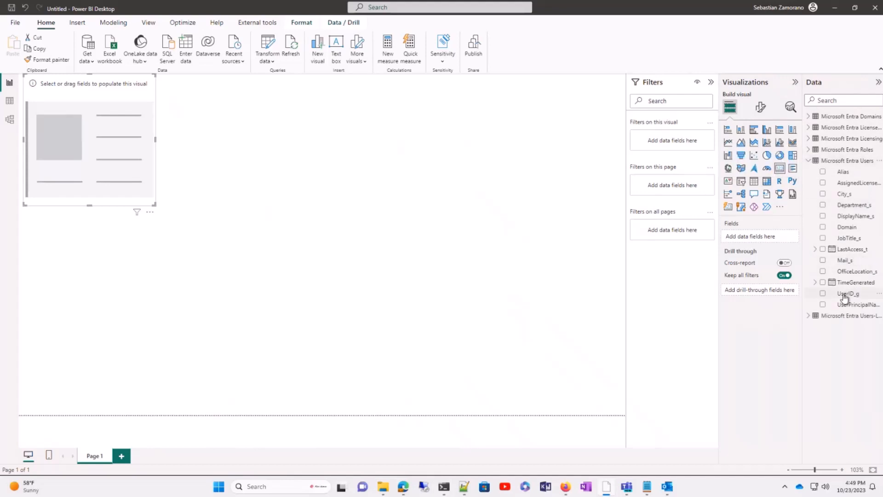
{"action": "left_click_drag", "start_coordinate": [848, 305], "coordinate": [771, 240]}
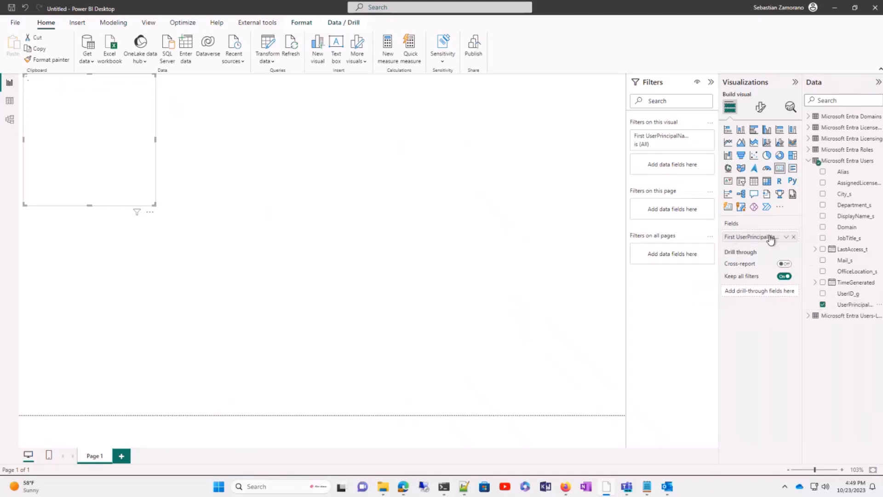
{"action": "left_click", "coordinate": [786, 236]}
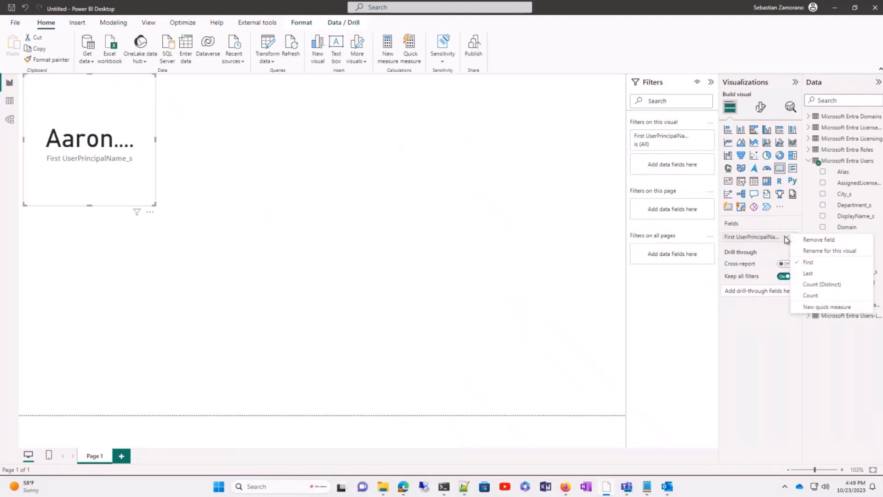
{"action": "left_click", "coordinate": [810, 286]}
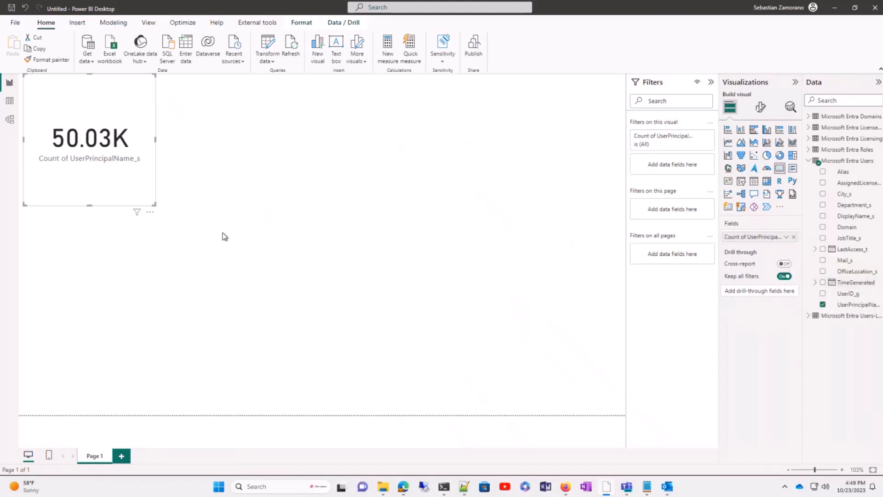
- Move the user count card to the right, shrink it, and turn off its category label
{"action": "left_click_drag", "start_coordinate": [102, 93], "coordinate": [251, 91]}
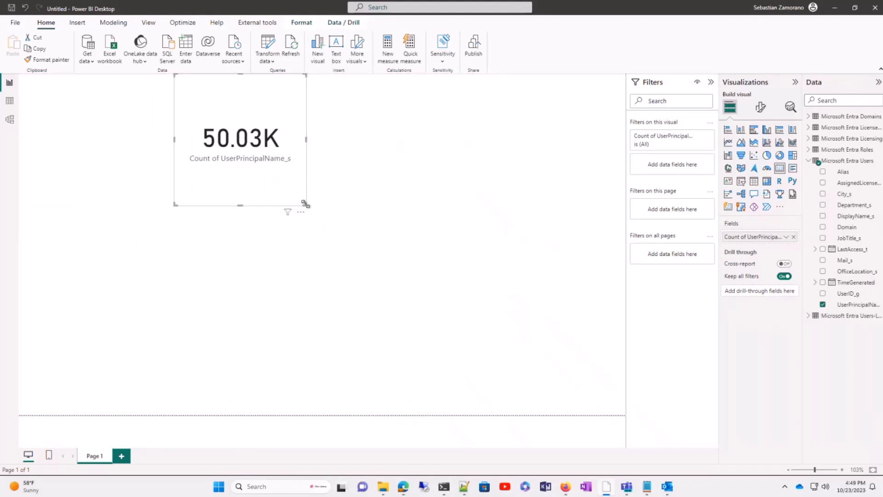
{"action": "left_click_drag", "start_coordinate": [305, 204], "coordinate": [272, 166]}
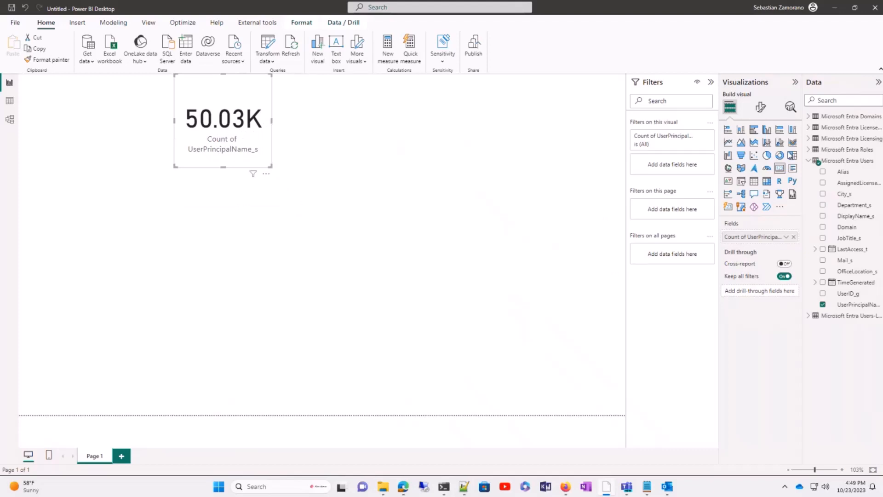
{"action": "left_click", "coordinate": [761, 109]}
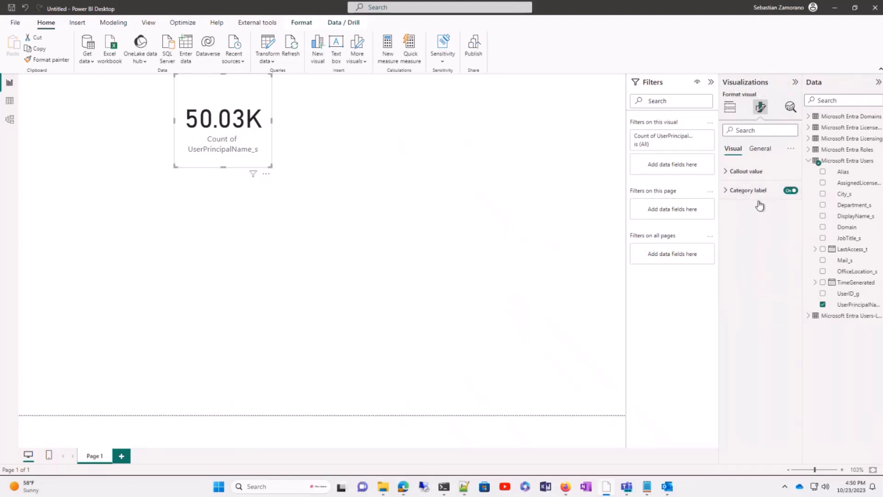
{"action": "left_click", "coordinate": [791, 191]}
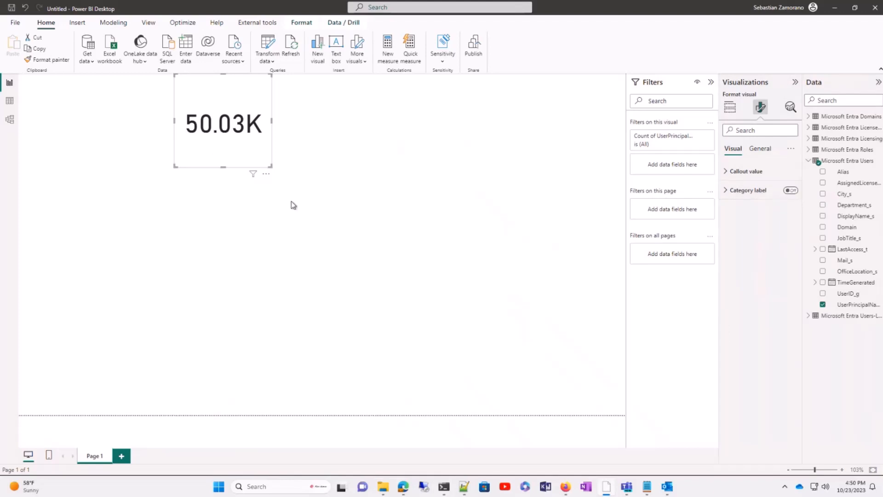
- Set the card's callout value to font size 30 and a dark blue color
{"action": "left_click", "coordinate": [725, 173]}
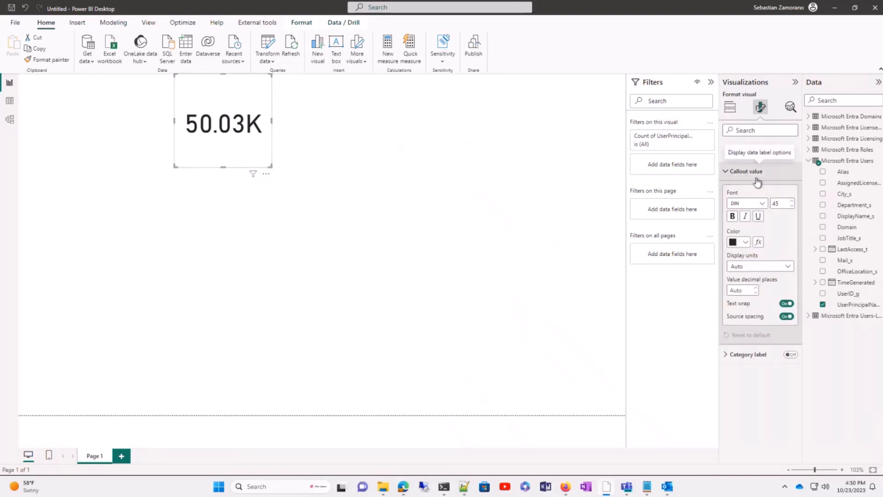
{"action": "double_click", "coordinate": [778, 202]}
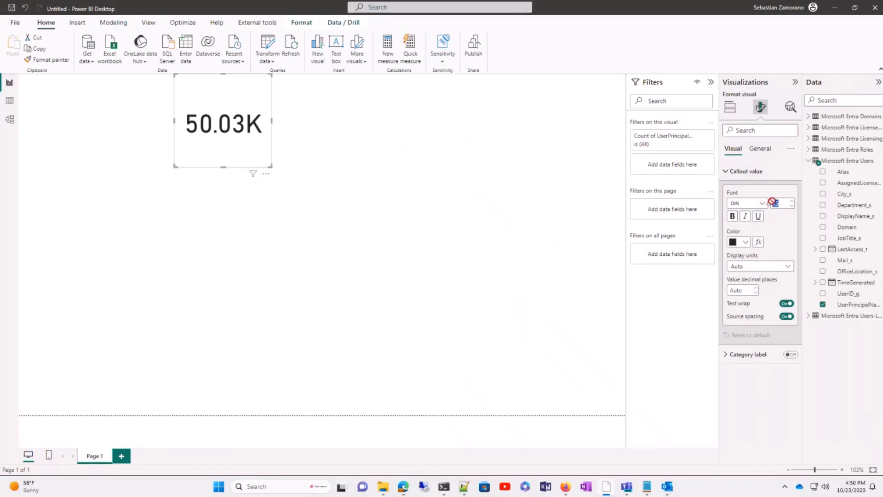
{"action": "type", "text": "30"}
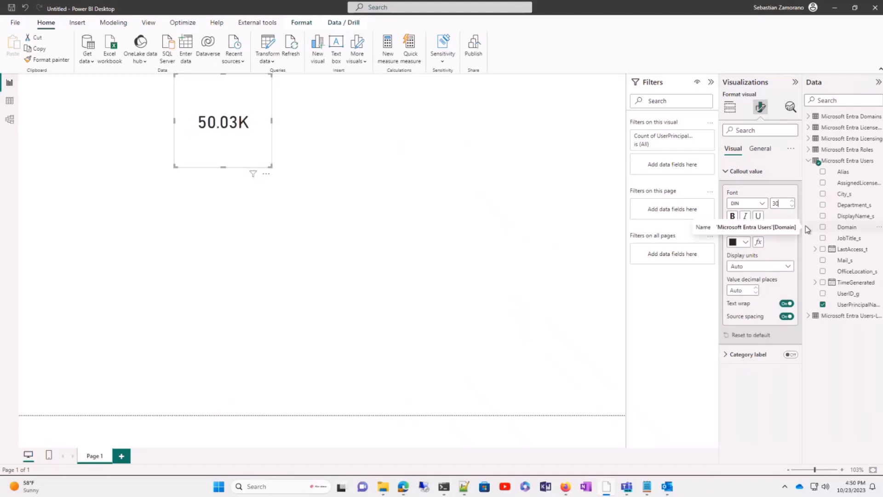
{"action": "left_click", "coordinate": [745, 242]}
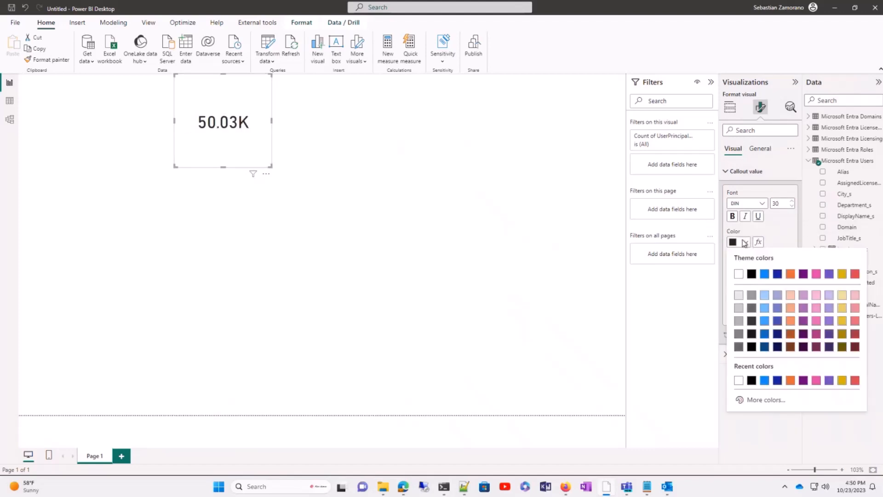
{"action": "left_click", "coordinate": [764, 347]}
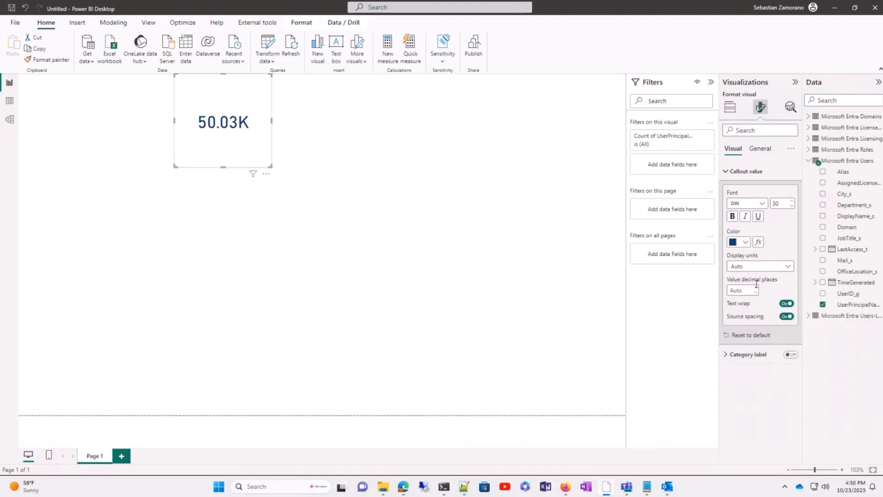
- Try different decimal places for the card's callout value and set them to 2, keeping the text non-bold
{"action": "left_click", "coordinate": [756, 288]}
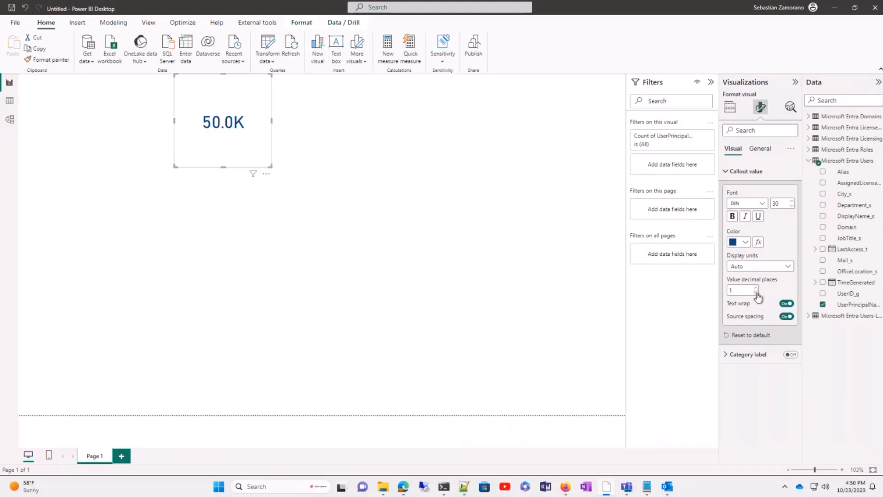
{"action": "left_click", "coordinate": [756, 293]}
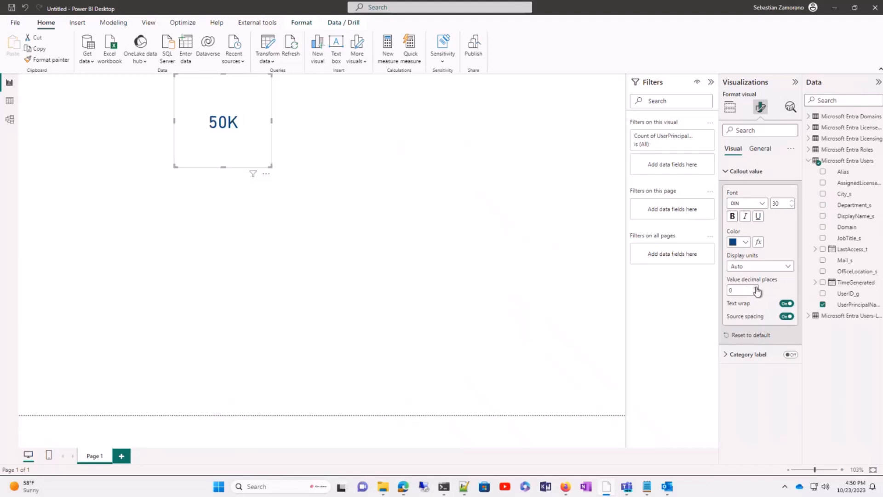
{"action": "left_click", "coordinate": [756, 287]}
{"action": "left_click", "coordinate": [756, 288]}
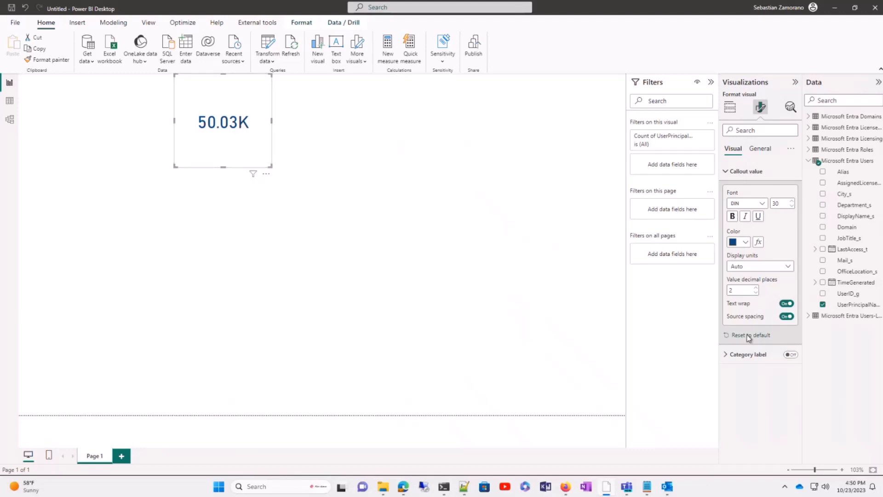
{"action": "left_click", "coordinate": [755, 293]}
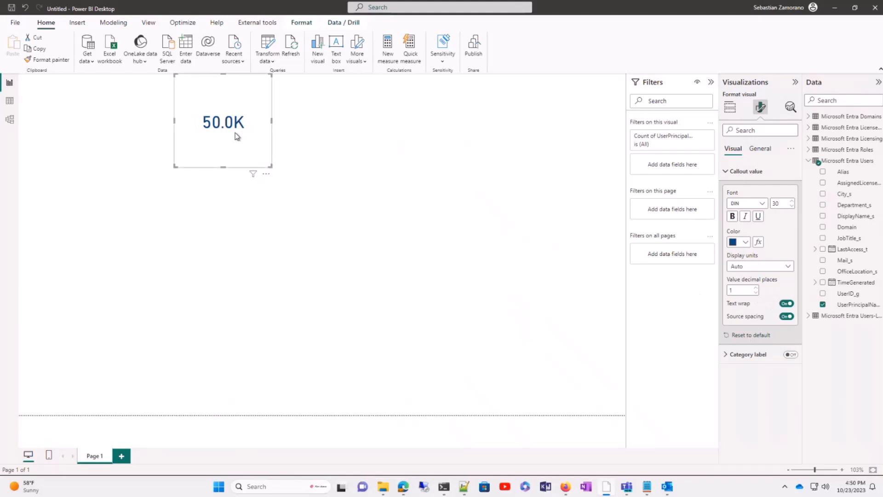
{"action": "left_click", "coordinate": [756, 288]}
{"action": "left_click", "coordinate": [756, 288]}
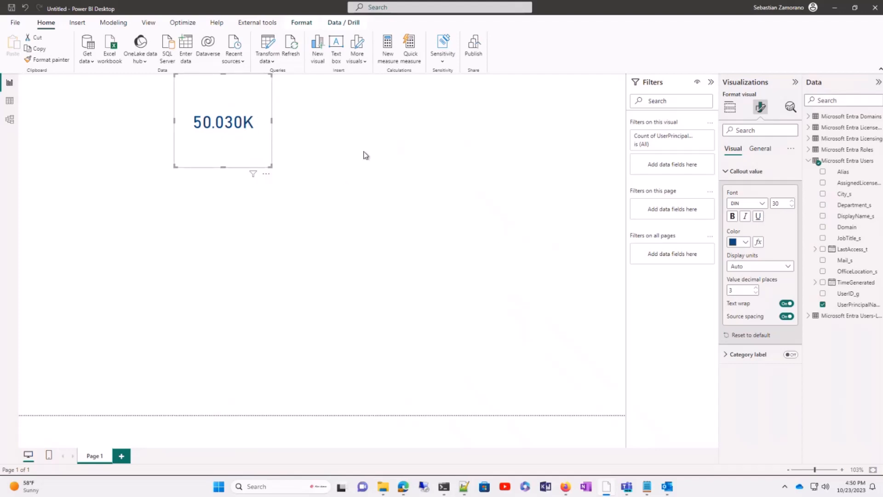
{"action": "left_click", "coordinate": [756, 292]}
{"action": "left_click", "coordinate": [756, 293]}
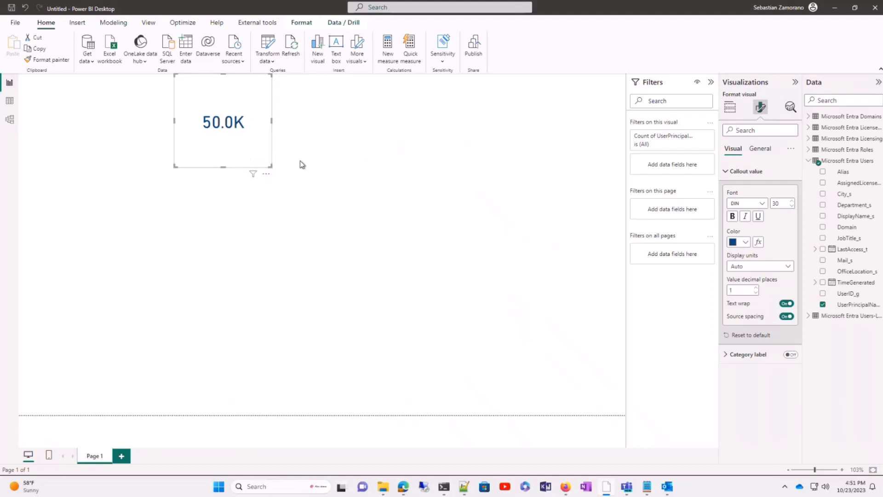
{"action": "left_click", "coordinate": [756, 287]}
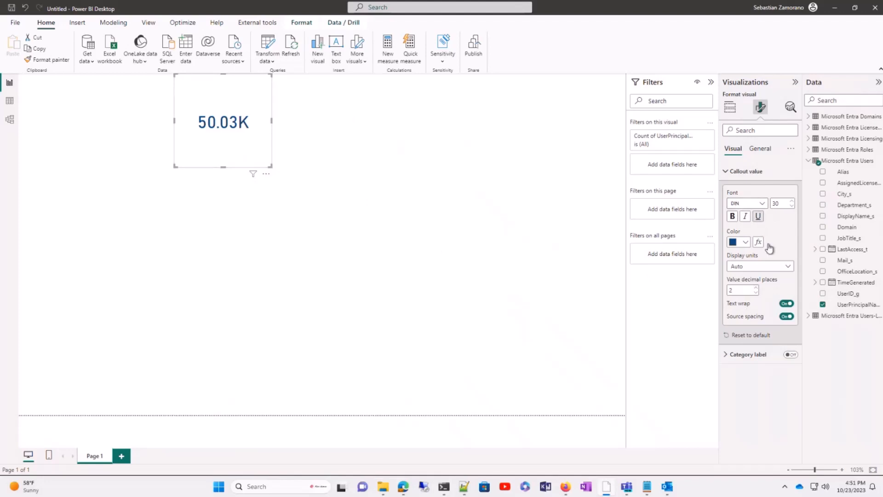
{"action": "left_click", "coordinate": [735, 216]}
{"action": "left_click", "coordinate": [736, 216]}
- Enable the user count card's title and set its text to "Total lincesed users"
{"action": "left_click", "coordinate": [760, 149]}
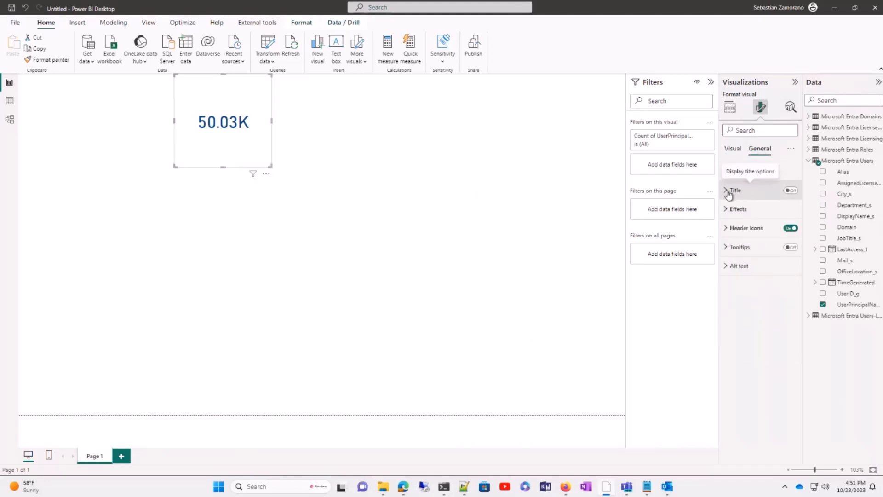
{"action": "left_click", "coordinate": [791, 191]}
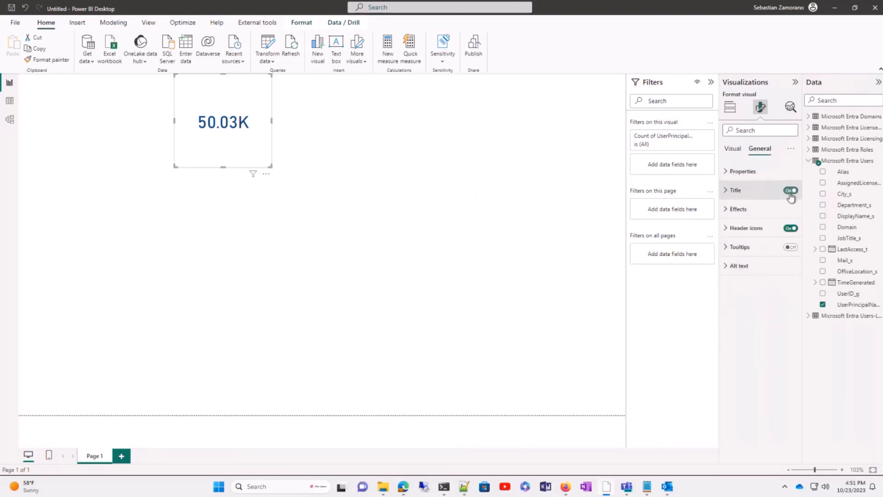
{"action": "left_click", "coordinate": [731, 190]}
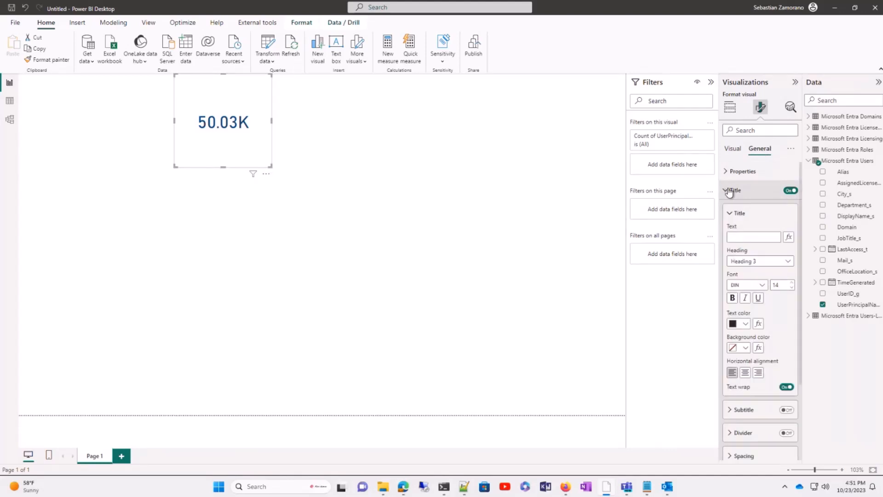
{"action": "left_click", "coordinate": [737, 238]}
{"action": "type", "text": "Total"}
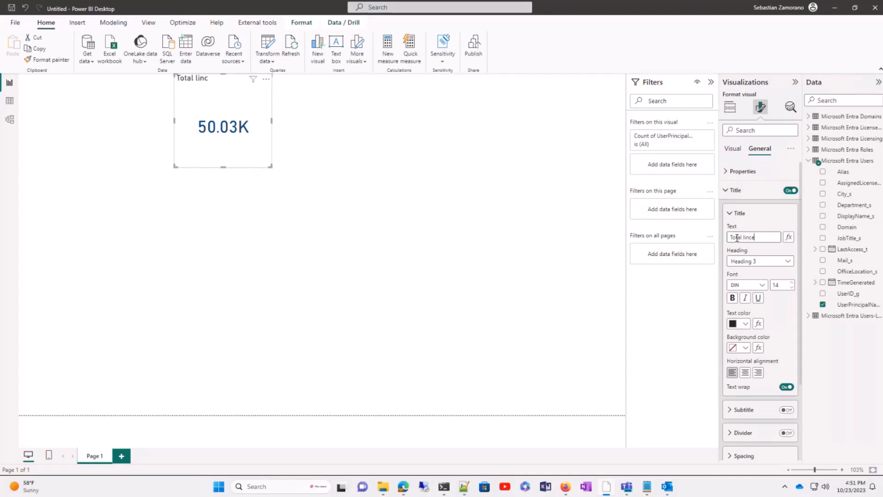
{"action": "type", "text": "lincesed users"}
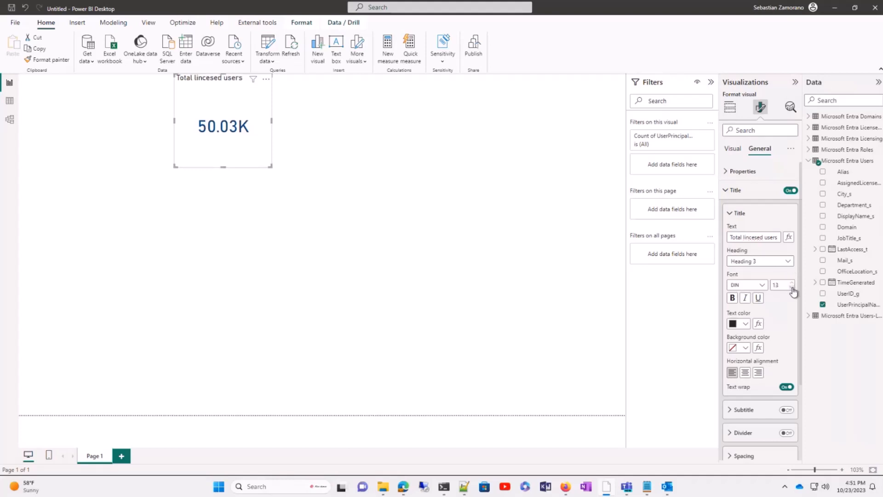
- Format the card's title as size 12, dark blue and centered, and reduce the card's height to fit its content
{"action": "left_click", "coordinate": [746, 325]}
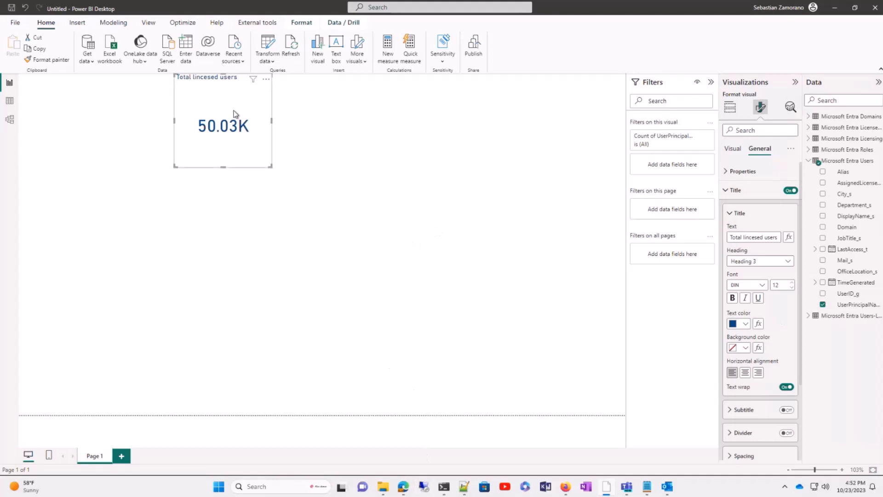
{"action": "left_click", "coordinate": [745, 372]}
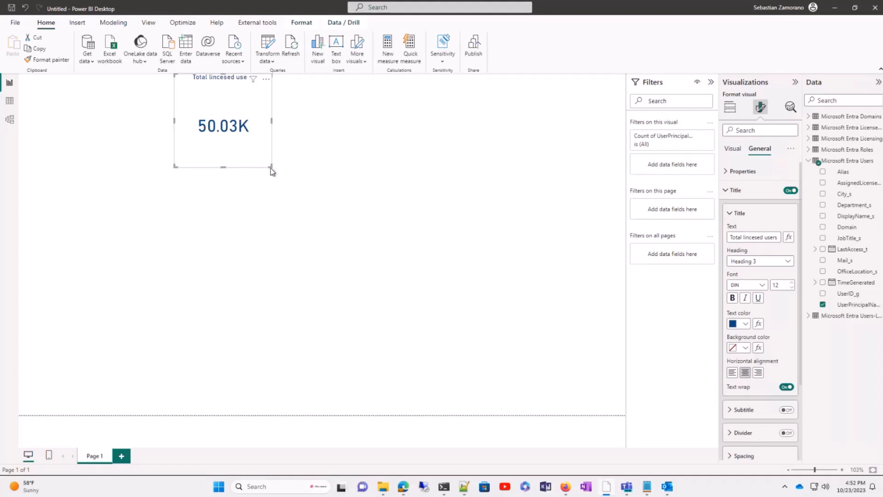
{"action": "left_click_drag", "start_coordinate": [271, 168], "coordinate": [269, 126]}
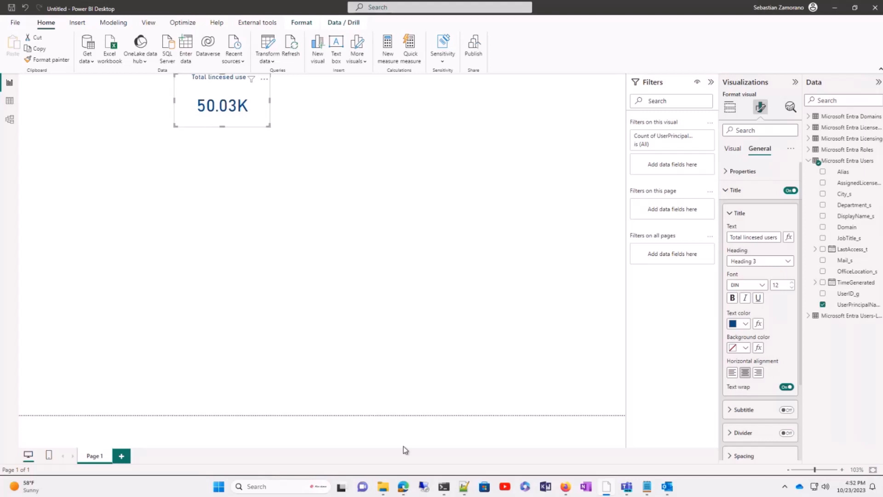
- Switch to the Edge browser and open MPARR-AzureADUsers.ps1 from the MPARR Collector folder of the GitHub repository
{"action": "mouse_move", "coordinate": [404, 490]}
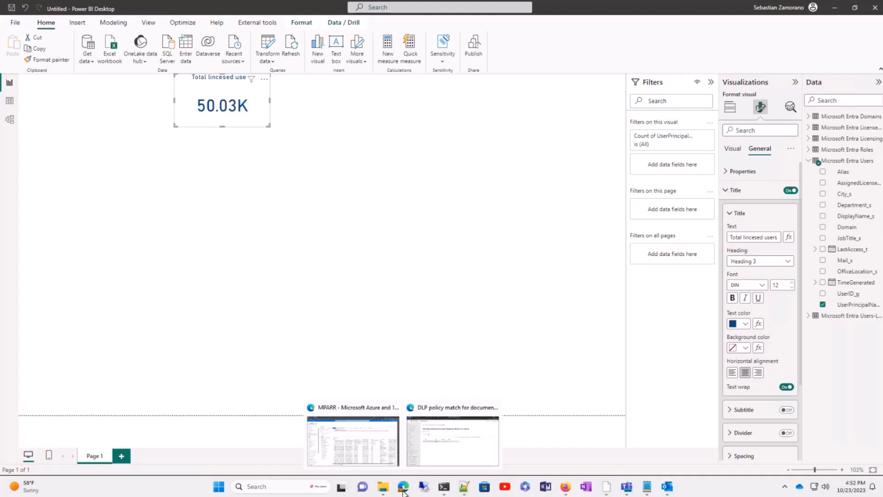
{"action": "left_click", "coordinate": [386, 454]}
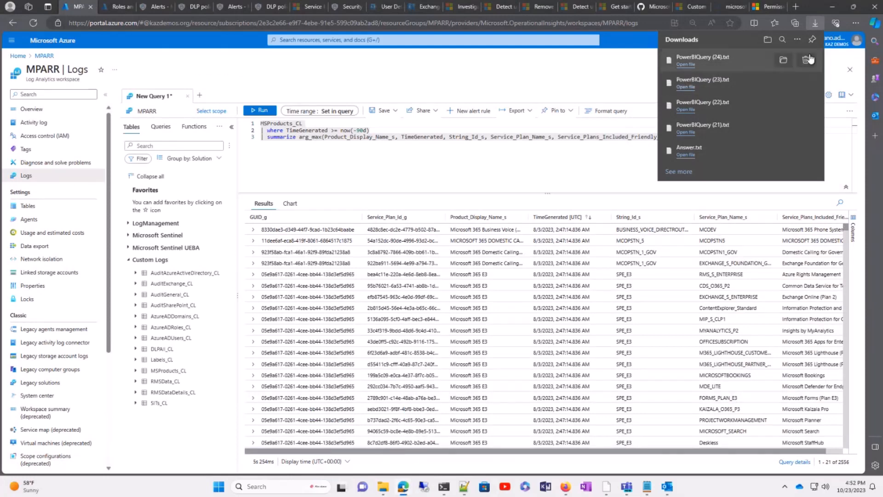
{"action": "left_click", "coordinate": [606, 66]}
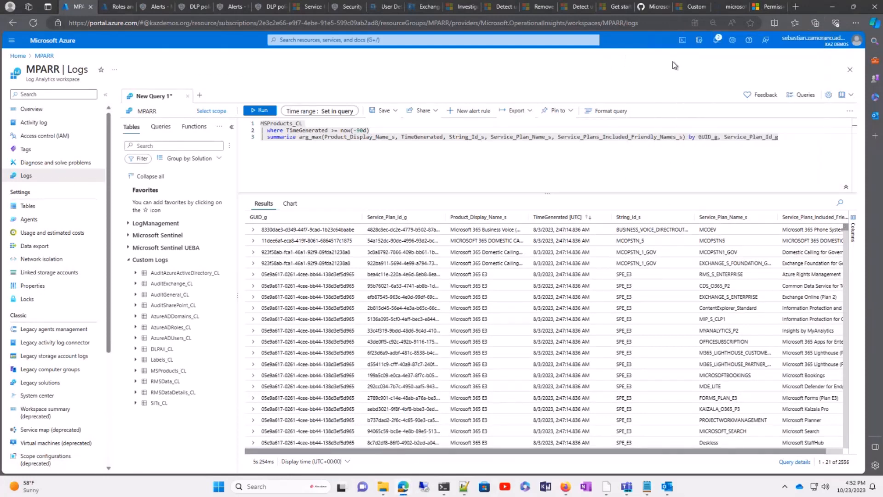
{"action": "left_click", "coordinate": [649, 7]}
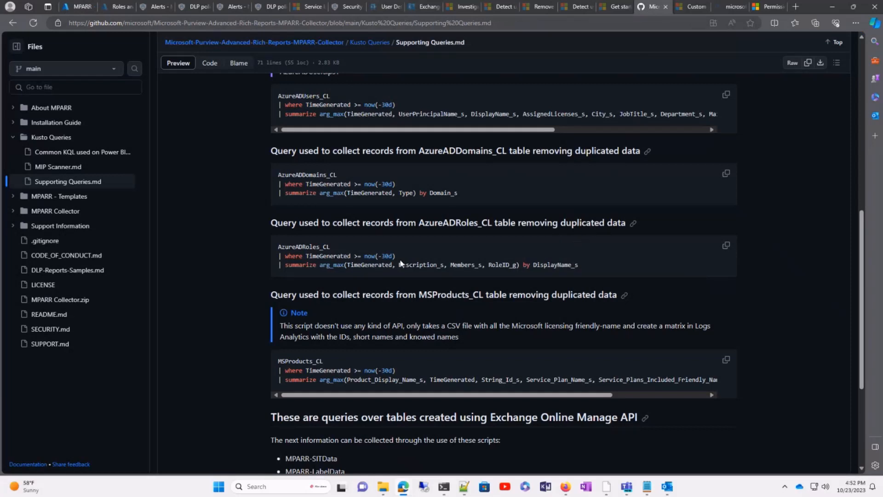
{"action": "left_click", "coordinate": [13, 211]}
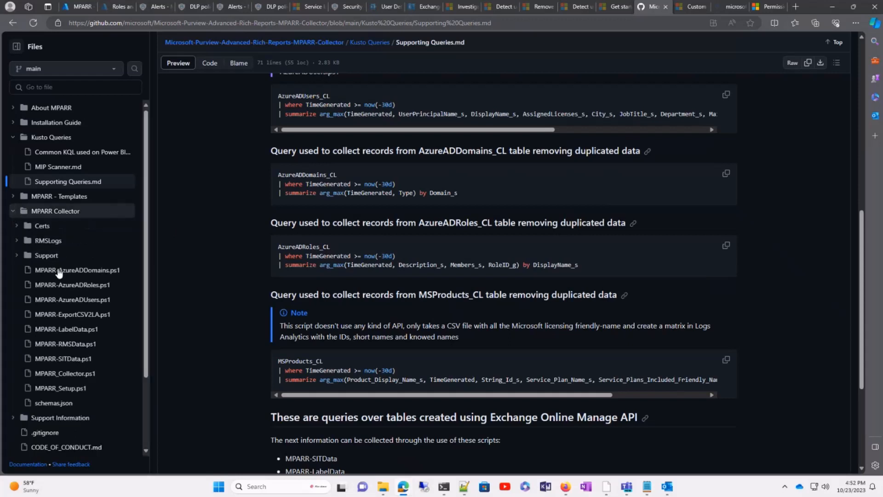
{"action": "left_click", "coordinate": [78, 301]}
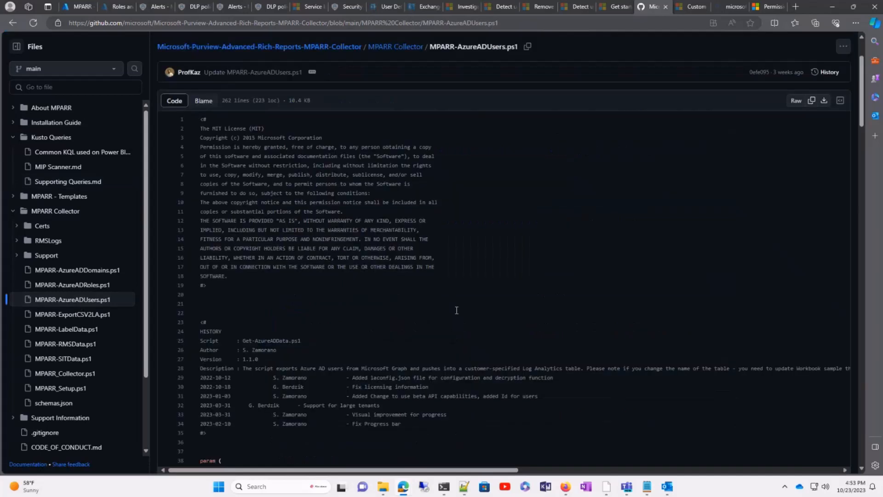
- Examine the Export-AzureADData function in the script, especially the selected user fields and the filter on assignedLicenses and userType
{"action": "scroll", "coordinate": [457, 310], "scroll_direction": "down", "scroll_amount": 6}
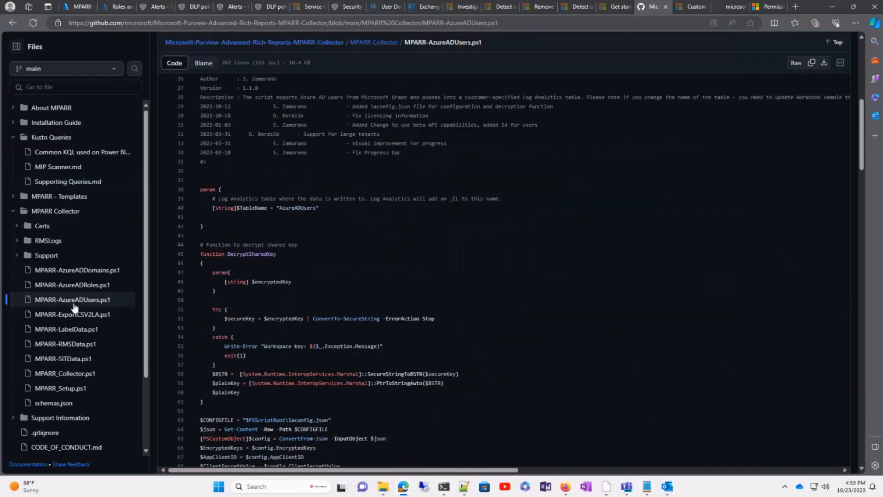
{"action": "scroll", "coordinate": [363, 308], "scroll_direction": "down", "scroll_amount": 6}
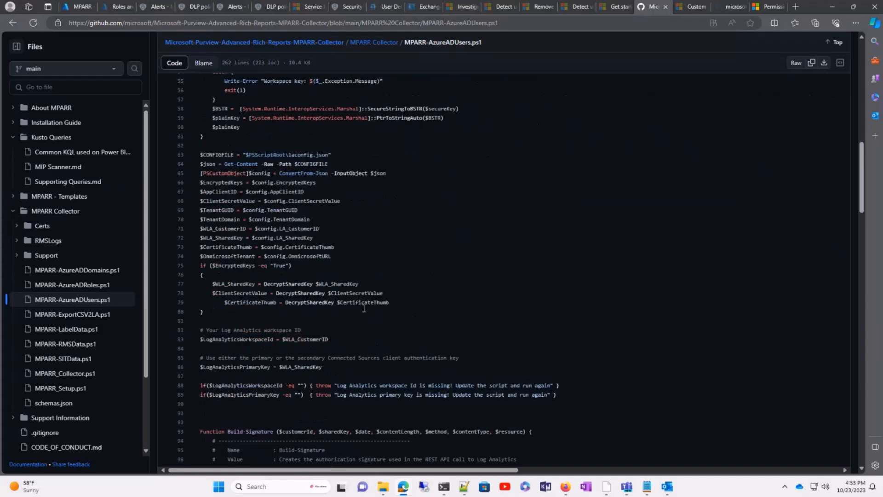
{"action": "scroll", "coordinate": [364, 308], "scroll_direction": "down", "scroll_amount": 4}
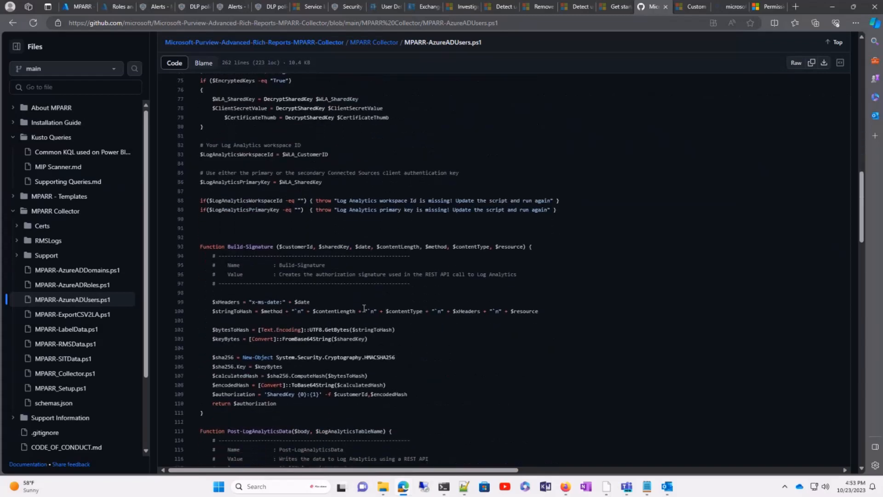
{"action": "scroll", "coordinate": [364, 308], "scroll_direction": "down", "scroll_amount": 13}
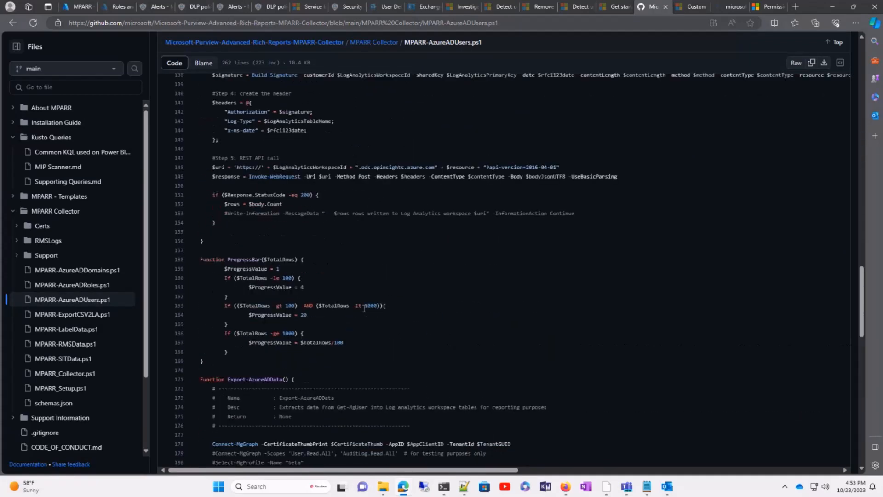
{"action": "scroll", "coordinate": [363, 308], "scroll_direction": "down", "scroll_amount": 5}
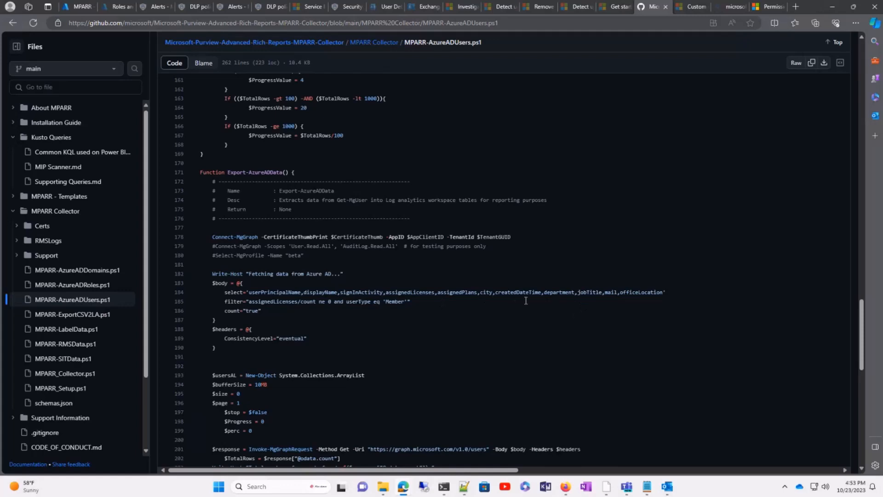
{"action": "scroll", "coordinate": [525, 300], "scroll_direction": "down", "scroll_amount": 6}
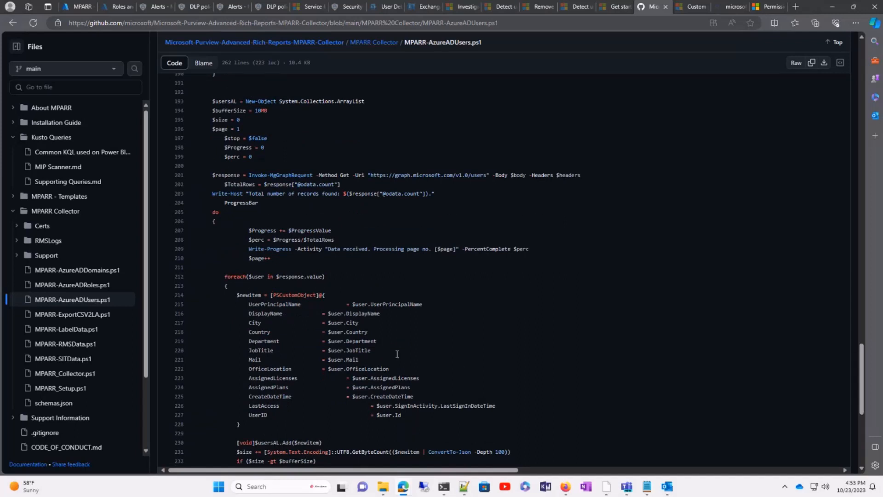
{"action": "scroll", "coordinate": [397, 354], "scroll_direction": "up", "scroll_amount": 3}
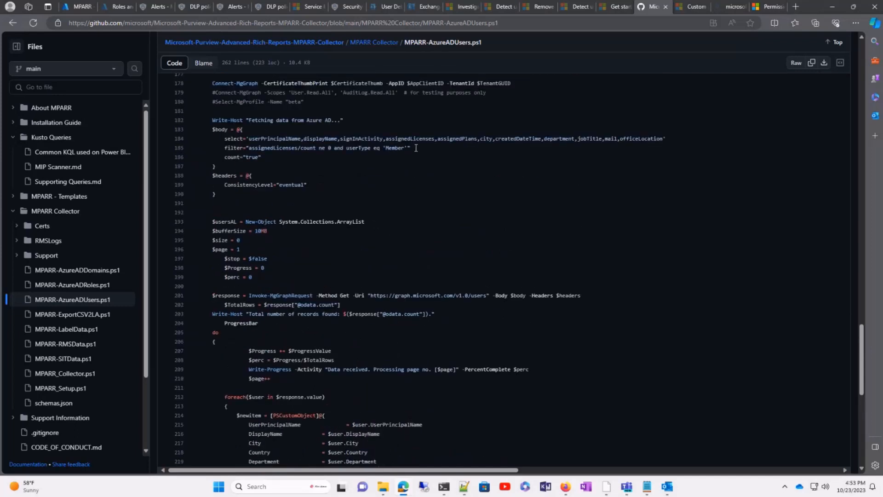
{"action": "left_click_drag", "start_coordinate": [401, 144], "coordinate": [259, 147]}
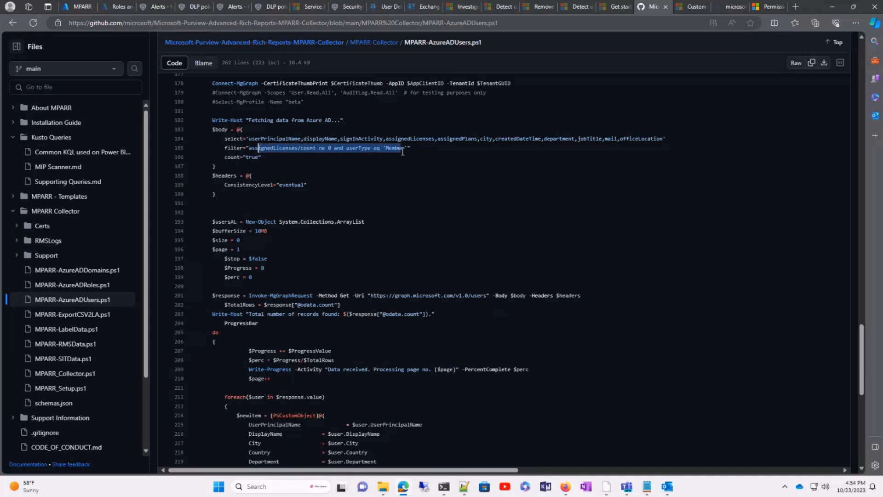
{"action": "left_click", "coordinate": [401, 149]}
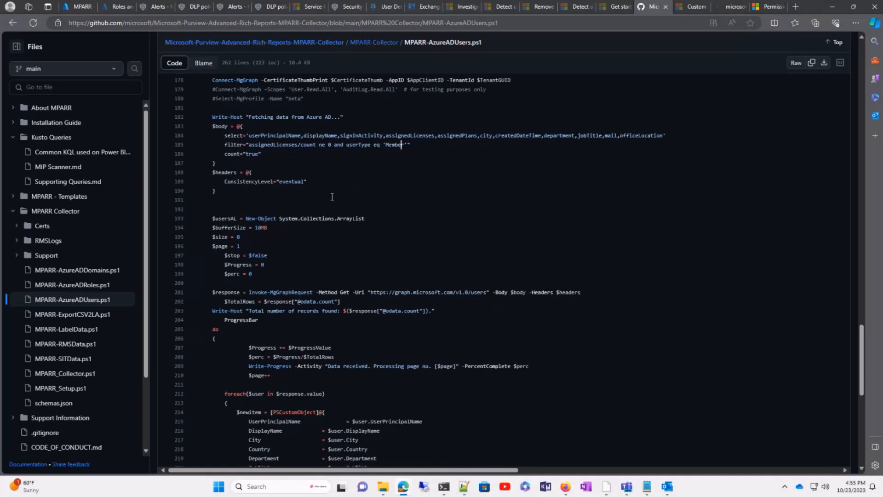
{"action": "scroll", "coordinate": [332, 196], "scroll_direction": "down", "scroll_amount": 1}
{"action": "scroll", "coordinate": [332, 196], "scroll_direction": "down", "scroll_amount": 1}
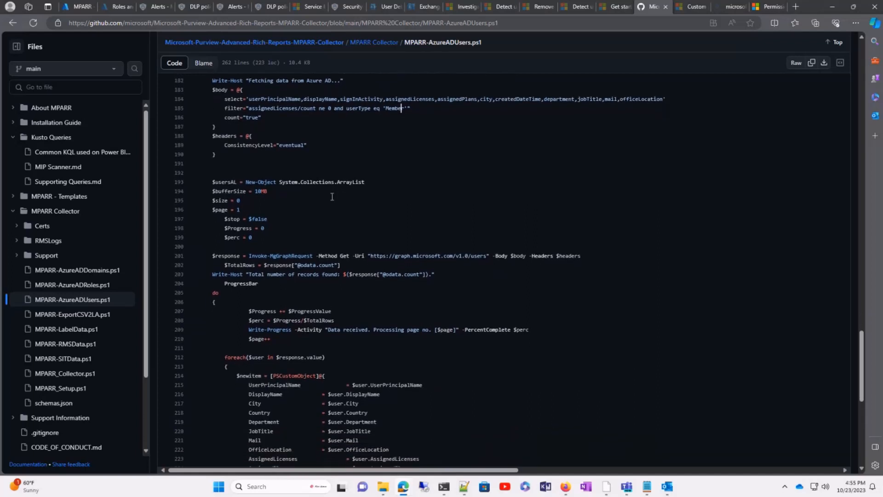
{"action": "scroll", "coordinate": [332, 196], "scroll_direction": "down", "scroll_amount": 1}
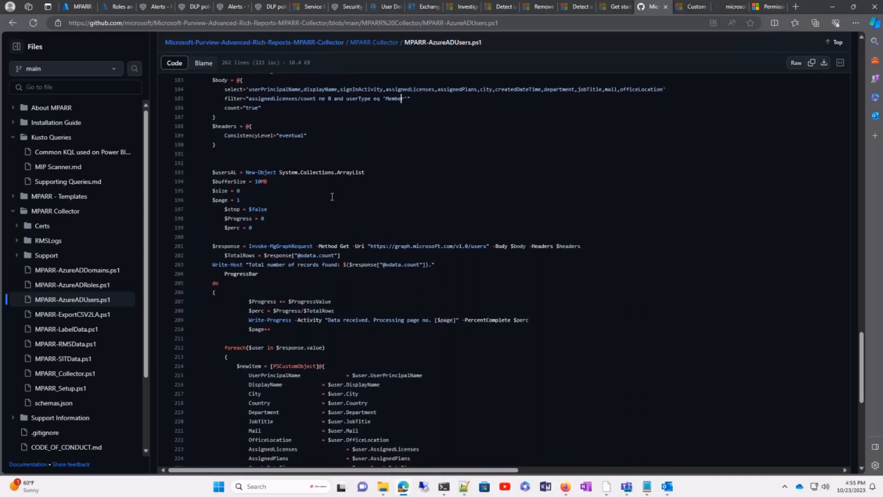
{"action": "scroll", "coordinate": [332, 197], "scroll_direction": "up", "scroll_amount": 1}
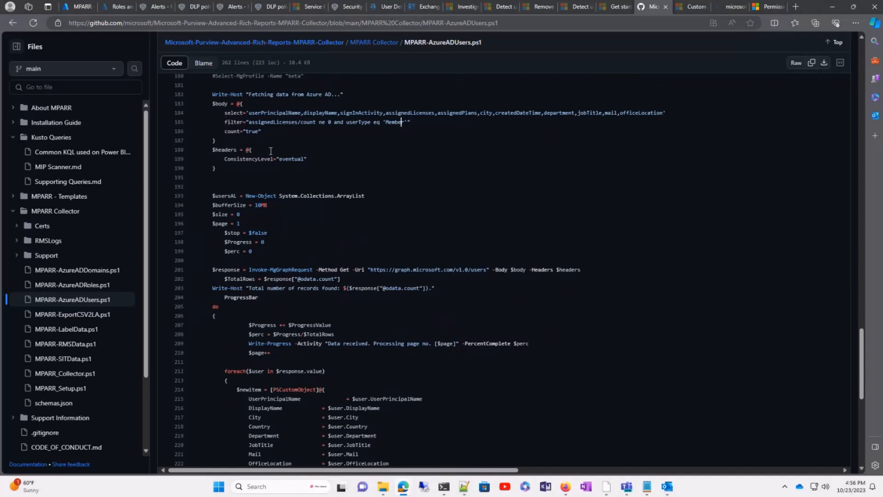
{"action": "scroll", "coordinate": [271, 150], "scroll_direction": "up", "scroll_amount": 3}
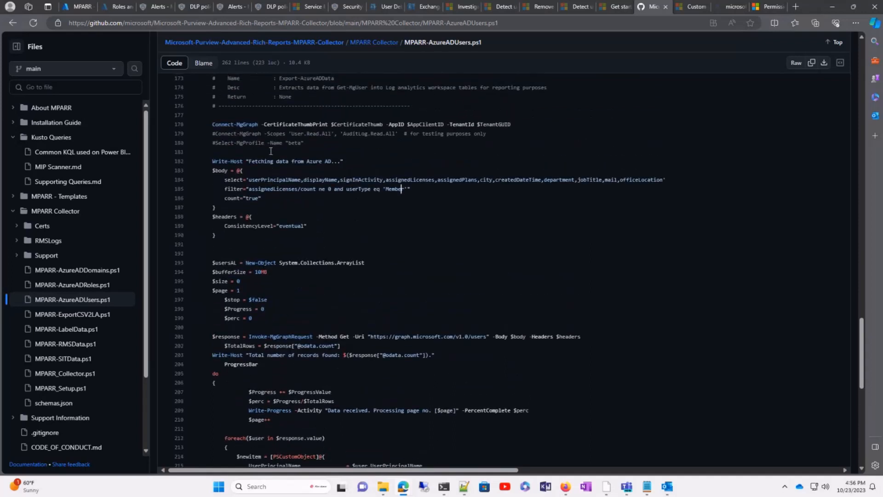
{"action": "scroll", "coordinate": [270, 151], "scroll_direction": "down", "scroll_amount": 1}
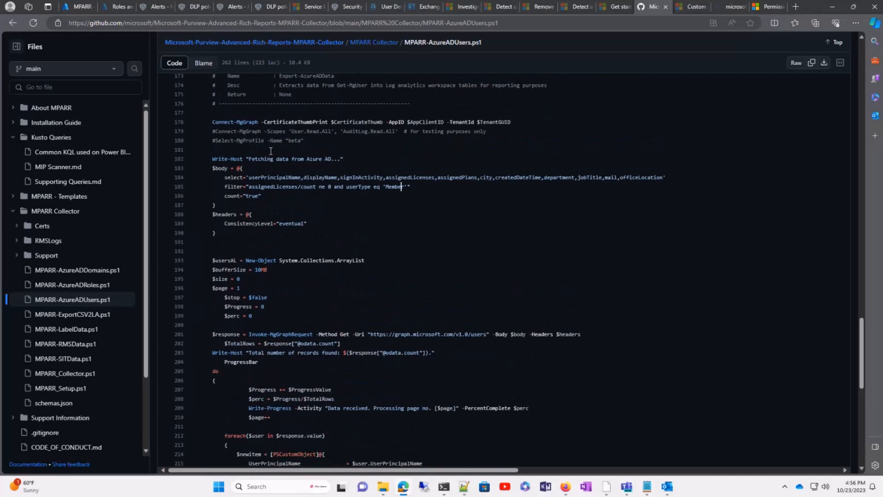
{"action": "scroll", "coordinate": [270, 151], "scroll_direction": "down", "scroll_amount": 1}
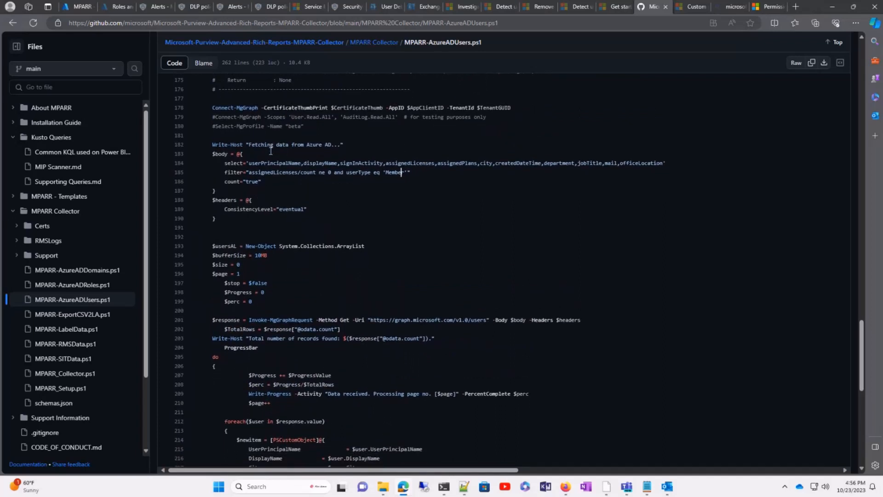
{"action": "scroll", "coordinate": [271, 151], "scroll_direction": "down", "scroll_amount": 1}
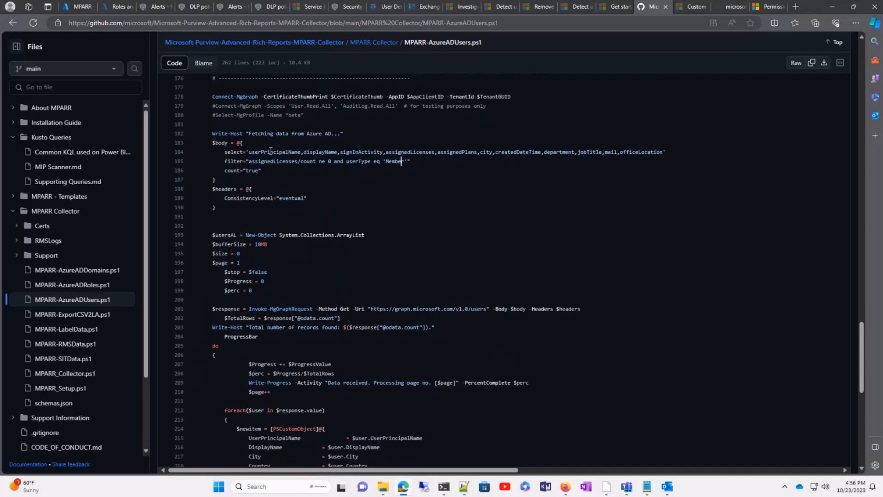
{"action": "scroll", "coordinate": [271, 151], "scroll_direction": "down", "scroll_amount": 1}
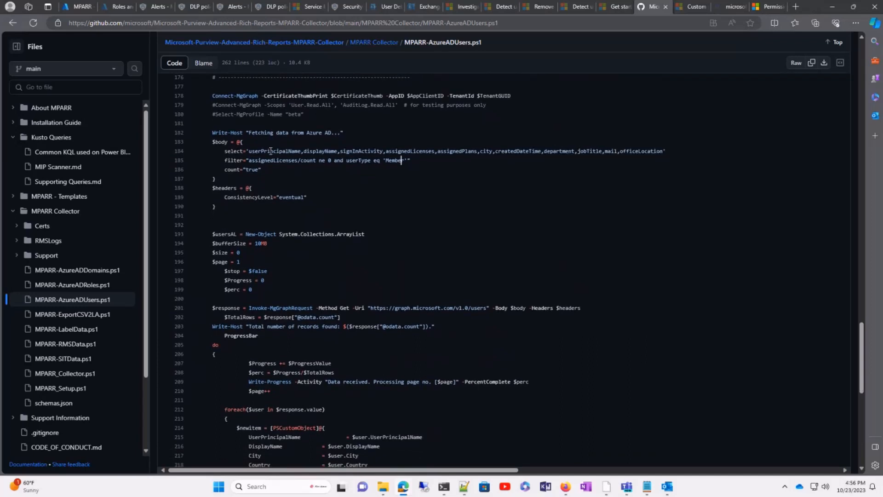
{"action": "scroll", "coordinate": [271, 150], "scroll_direction": "down", "scroll_amount": 1}
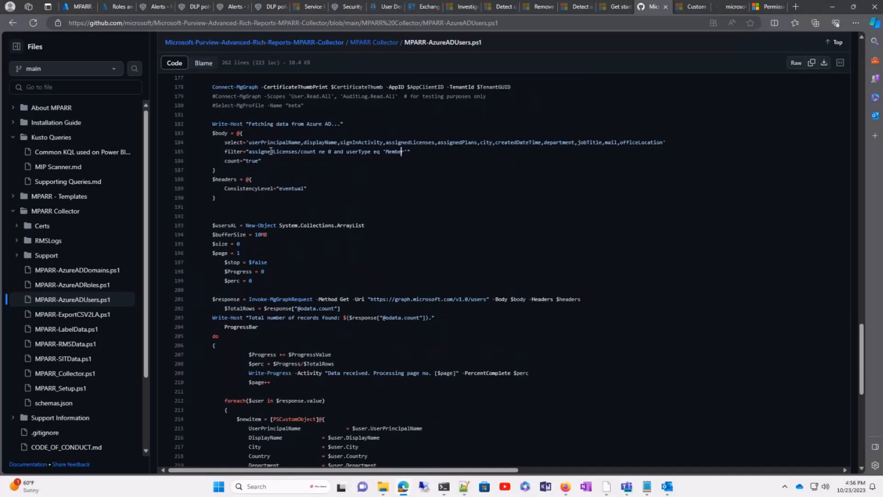
{"action": "scroll", "coordinate": [271, 151], "scroll_direction": "down", "scroll_amount": 1}
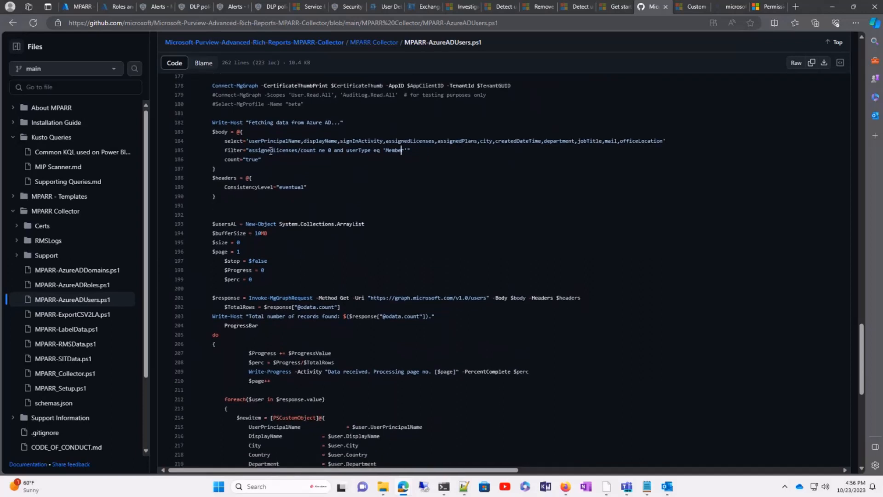
{"action": "scroll", "coordinate": [271, 150], "scroll_direction": "down", "scroll_amount": 1}
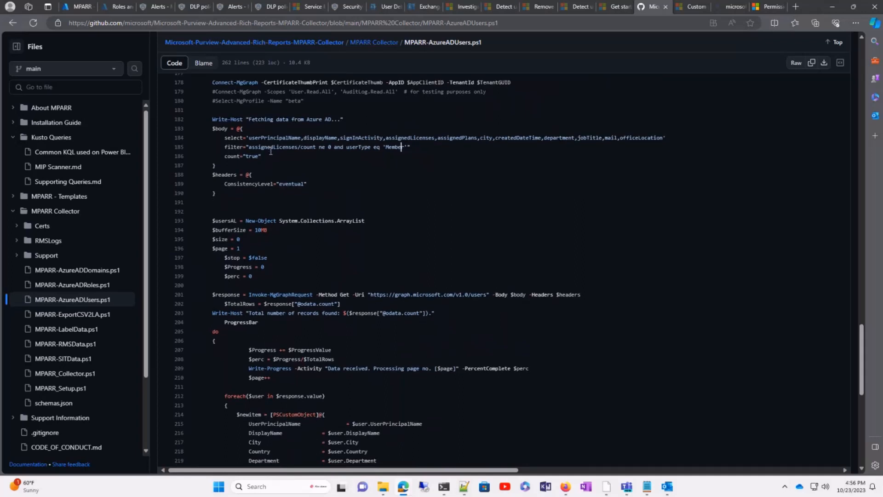
{"action": "scroll", "coordinate": [271, 151], "scroll_direction": "down", "scroll_amount": 1}
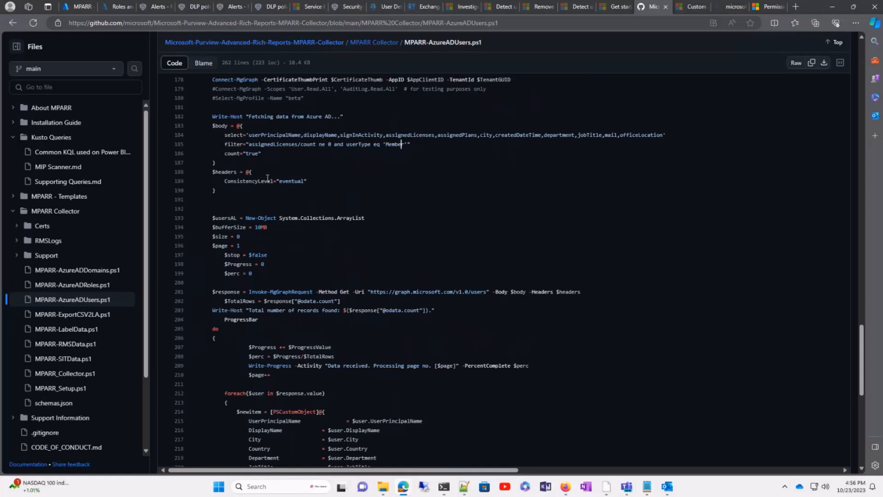
- Look over the Graph request and paging code below the script's user filter, and switch back to Power BI Desktop
{"action": "scroll", "coordinate": [267, 177], "scroll_direction": "down", "scroll_amount": 1}
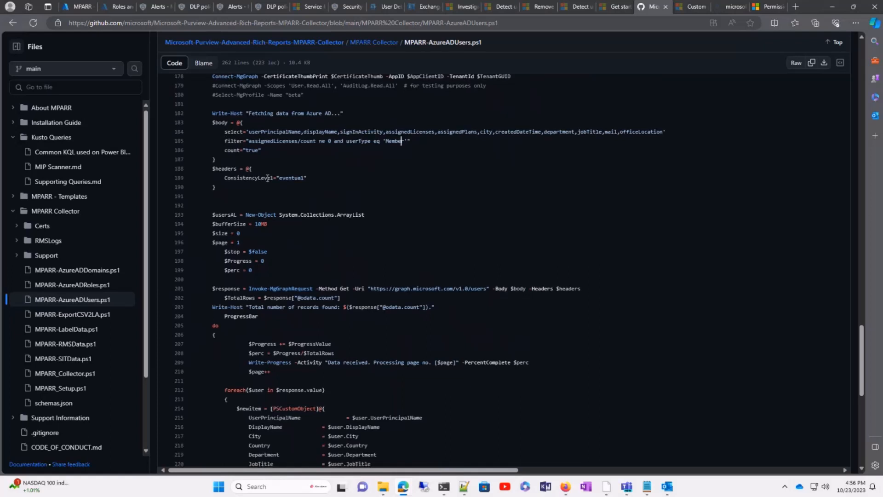
{"action": "scroll", "coordinate": [267, 177], "scroll_direction": "down", "scroll_amount": 1}
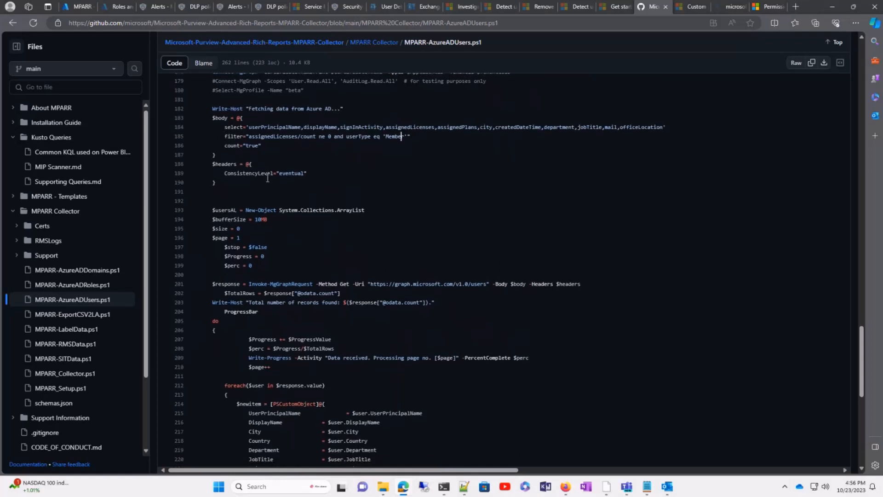
{"action": "scroll", "coordinate": [267, 178], "scroll_direction": "down", "scroll_amount": 1}
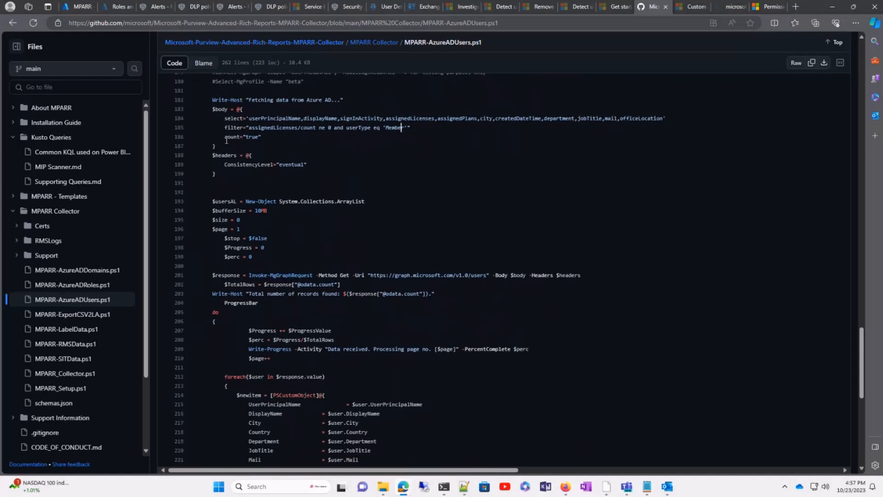
{"action": "mouse_move", "coordinate": [603, 490]}
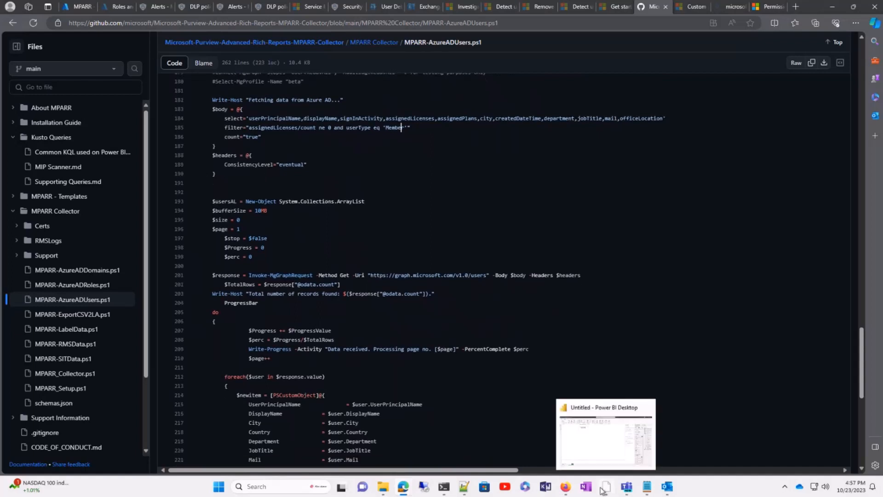
{"action": "left_click", "coordinate": [599, 455]}
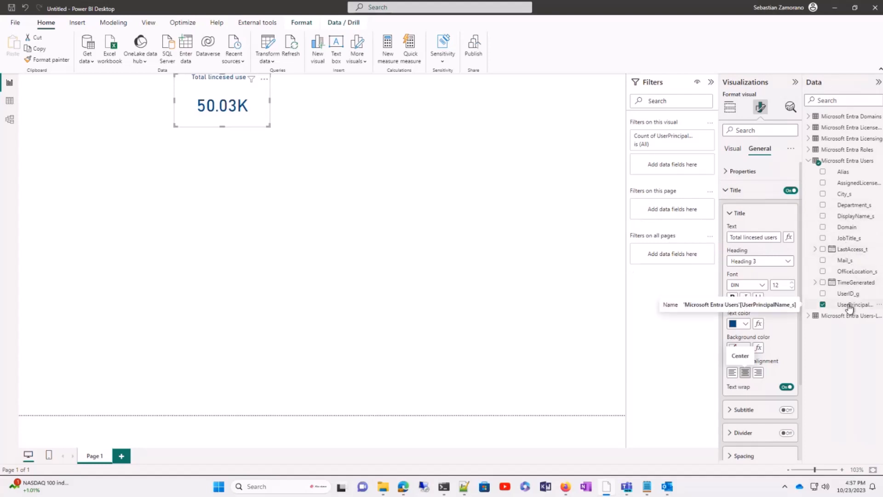
- Apply an advanced filter on all pages showing only items whose UserPrincipalName_s does not contain "User"
{"action": "left_click_drag", "start_coordinate": [849, 306], "coordinate": [695, 261]}
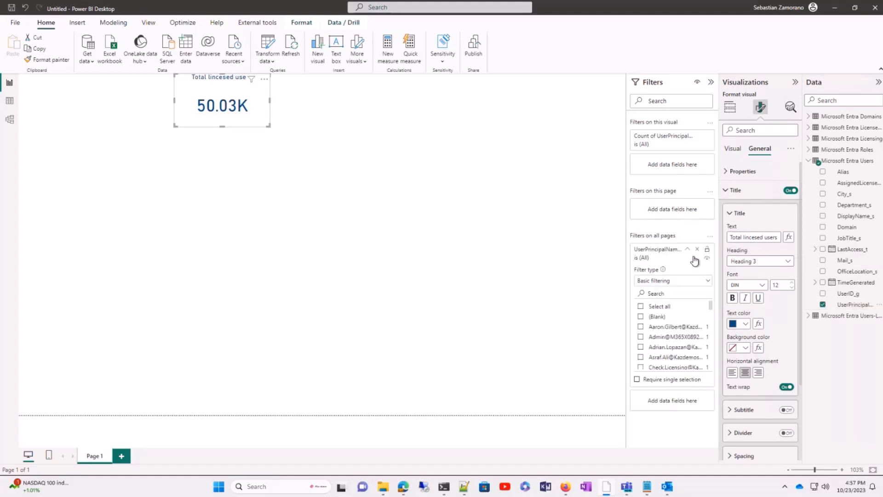
{"action": "left_click", "coordinate": [706, 281]}
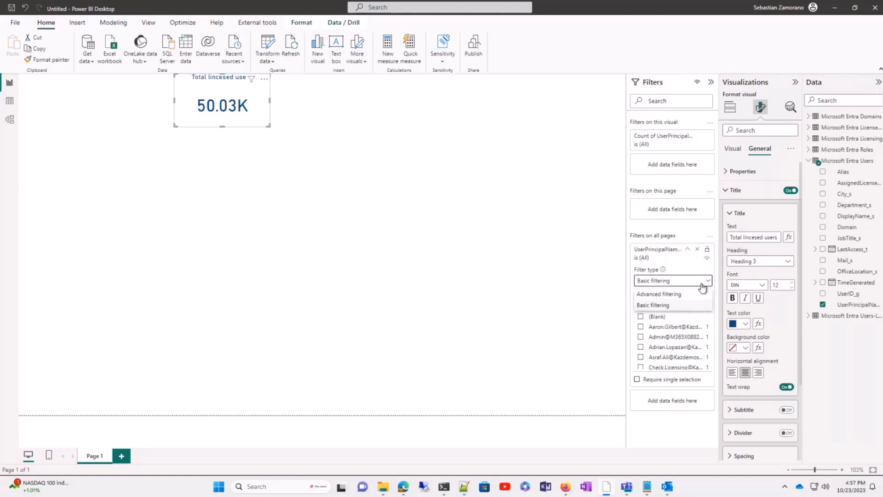
{"action": "left_click", "coordinate": [670, 294]}
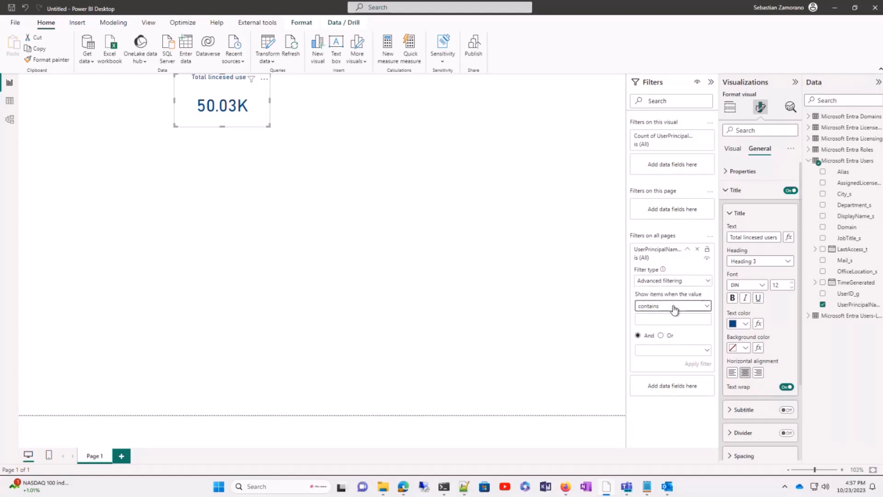
{"action": "left_click", "coordinate": [674, 307]}
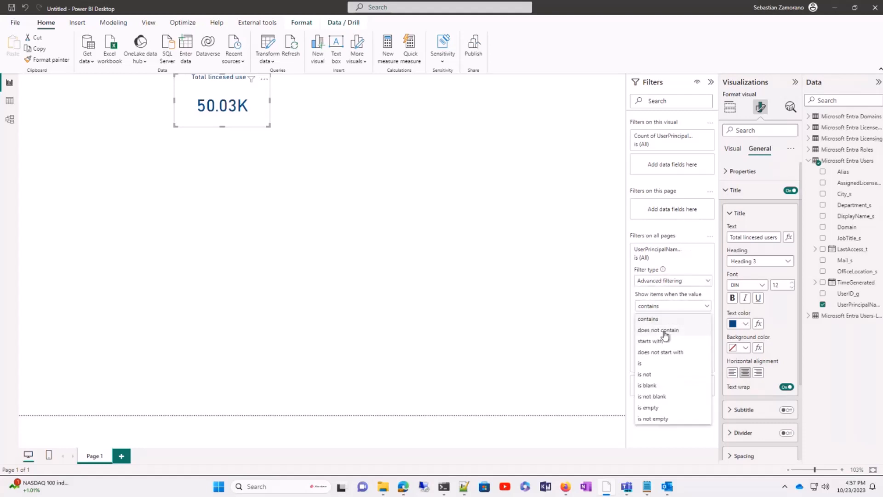
{"action": "left_click", "coordinate": [664, 331]}
{"action": "left_click", "coordinate": [662, 321]}
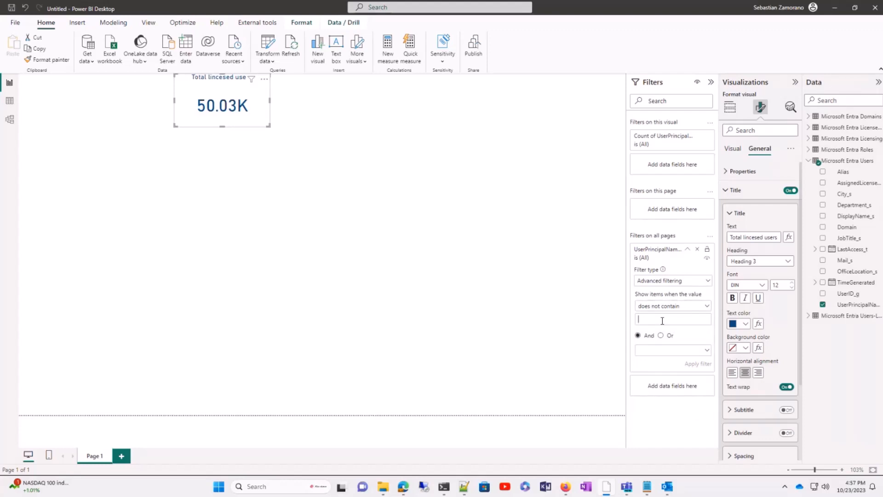
{"action": "type", "text": "User"}
{"action": "left_click", "coordinate": [698, 368]}
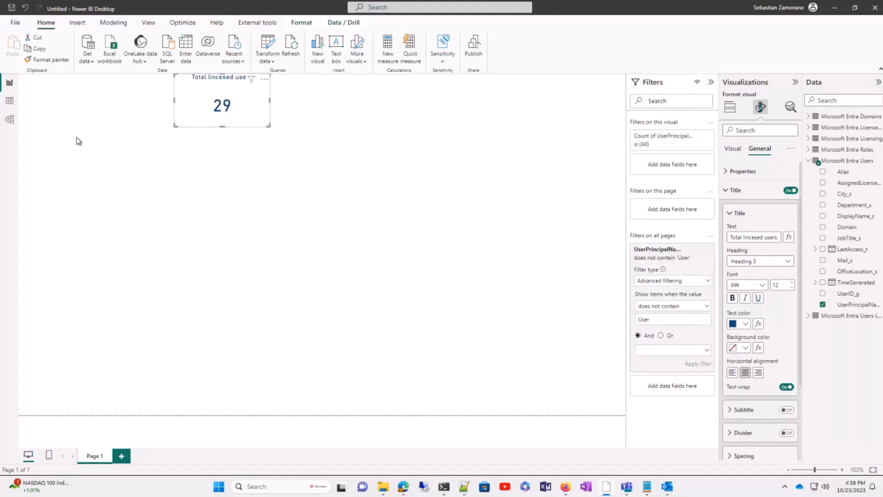
- Inspect the rows of the Microsoft Entra Users table, especially the UserPrincipalName_s values, and return to the report page
{"action": "left_click", "coordinate": [8, 101]}
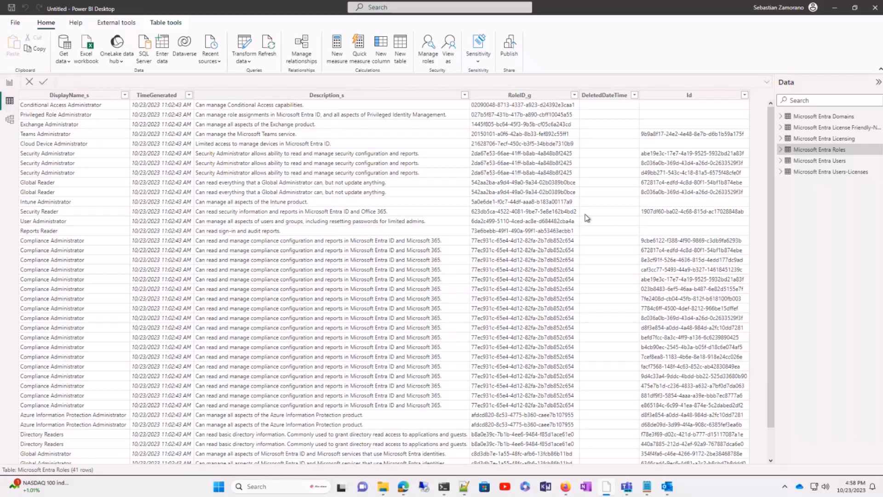
{"action": "left_click", "coordinate": [819, 162]}
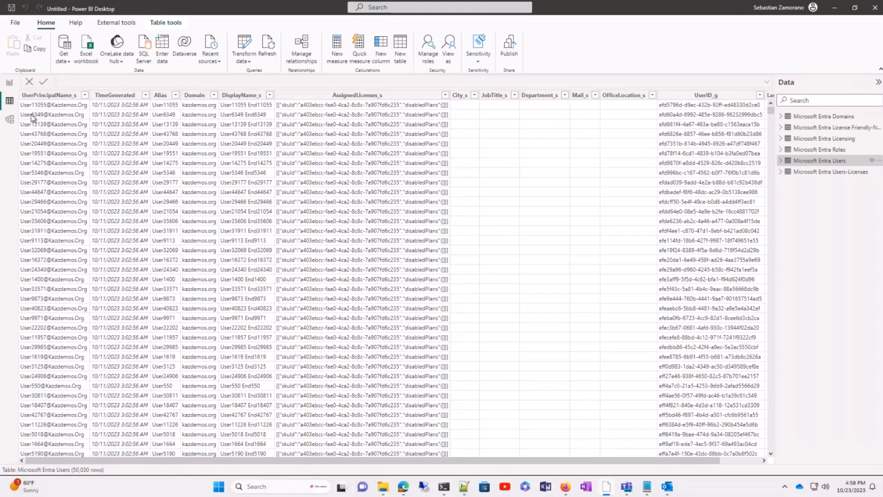
{"action": "left_click", "coordinate": [10, 85]}
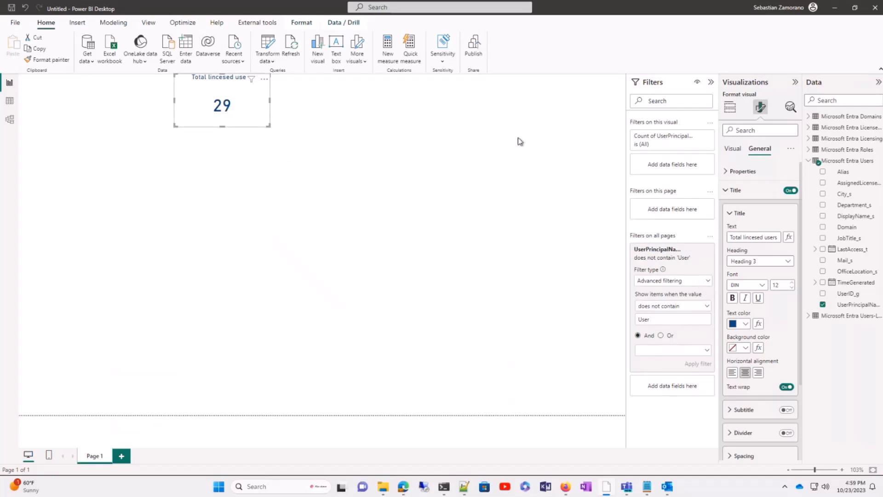
- Give the licensed-user card a visual border in dark blue with 5 px rounded corners
{"action": "left_click", "coordinate": [726, 191]}
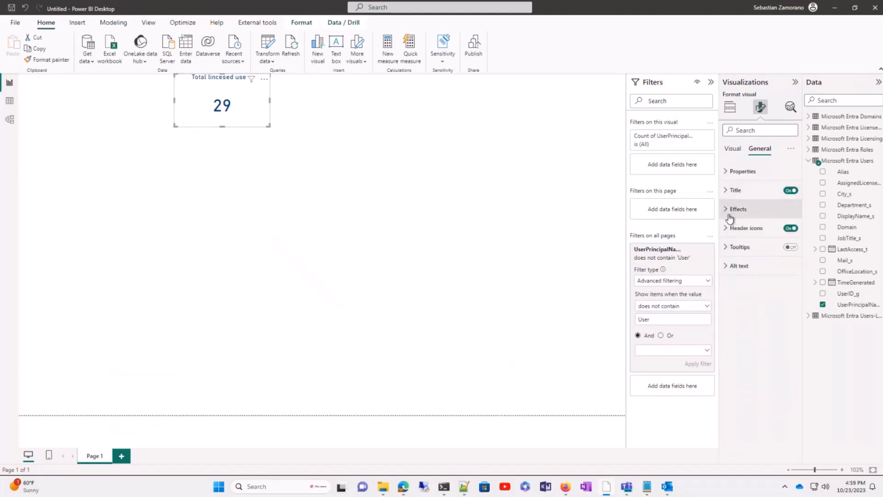
{"action": "left_click", "coordinate": [730, 210]}
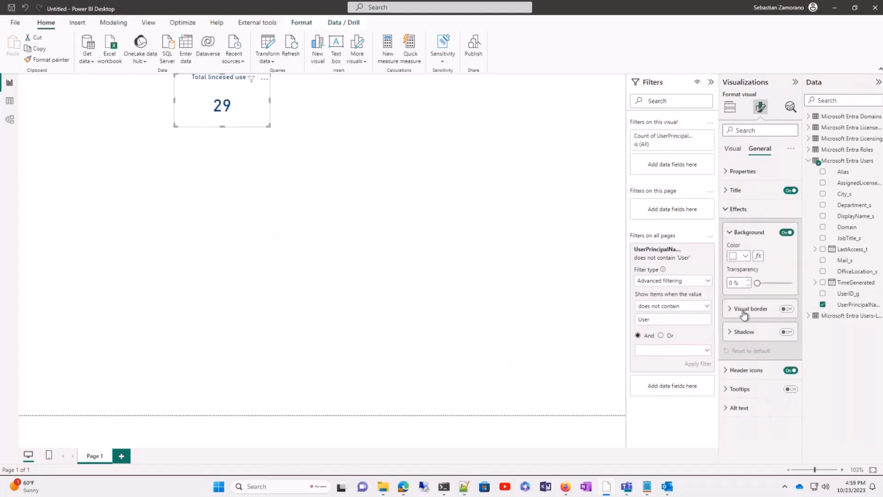
{"action": "left_click", "coordinate": [785, 309]}
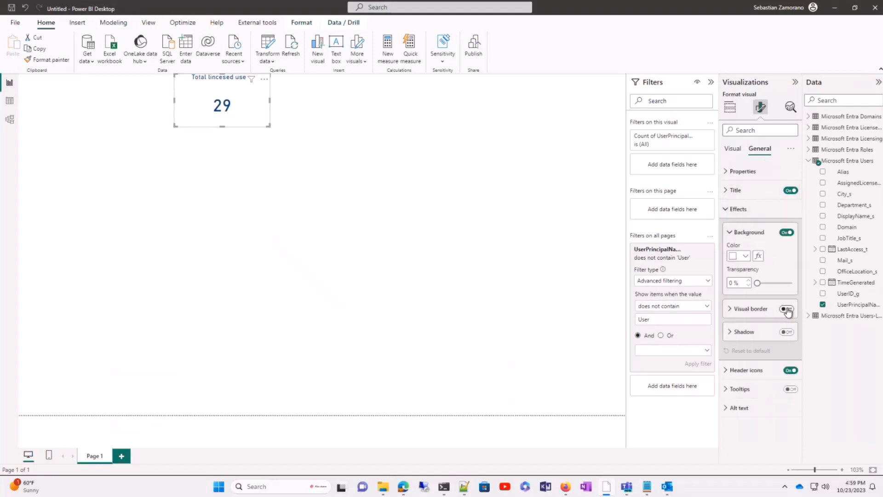
{"action": "left_click", "coordinate": [732, 312]}
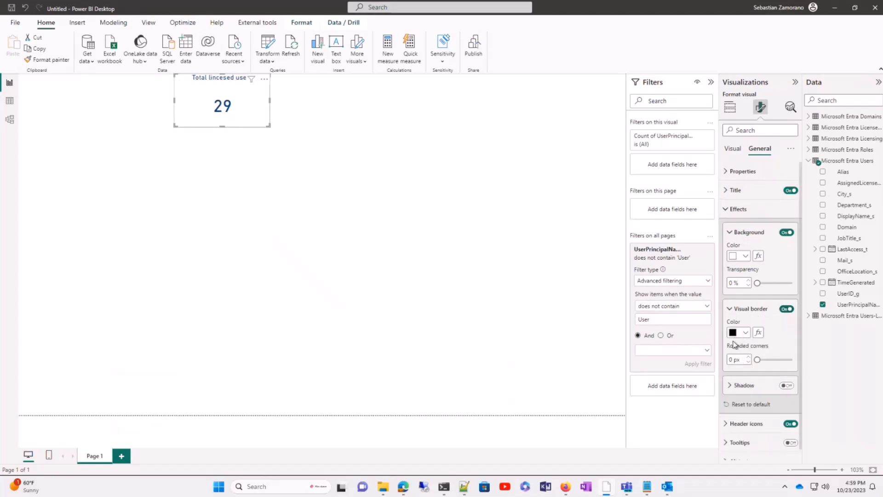
{"action": "left_click", "coordinate": [745, 334]}
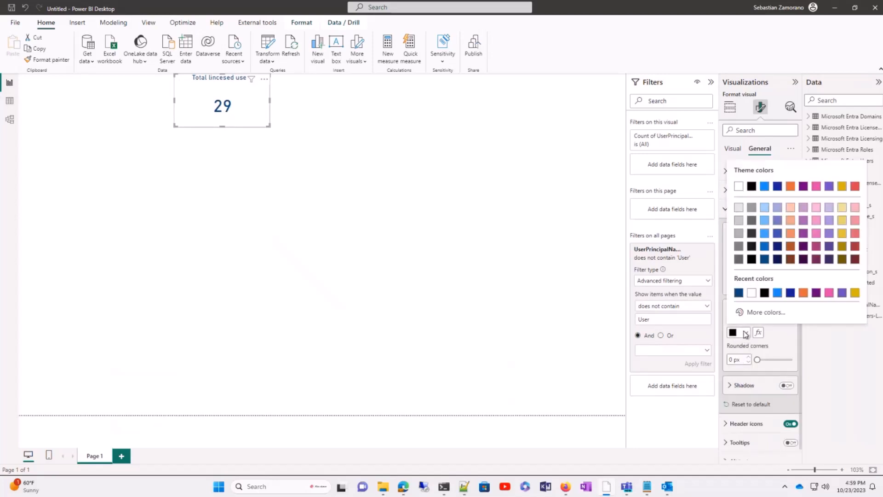
{"action": "left_click", "coordinate": [763, 259]}
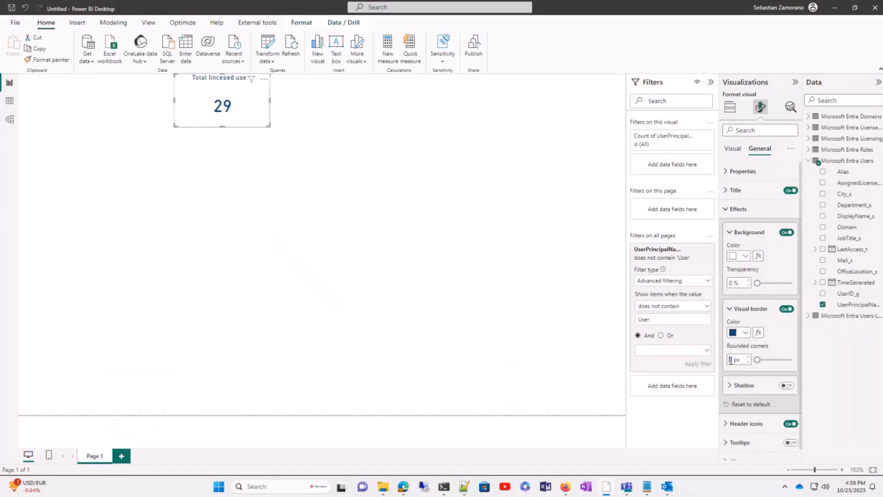
{"action": "type", "text": "5"}
{"action": "left_click", "coordinate": [404, 175]}
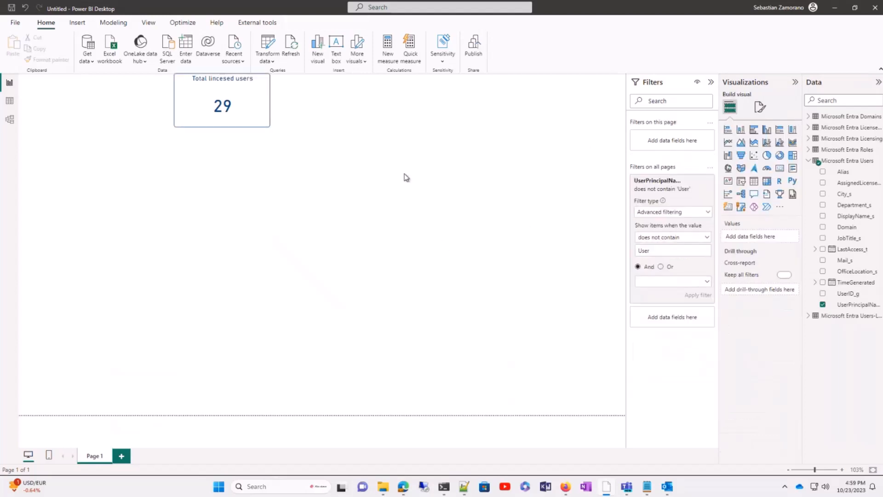
- Correct the spelling of the user count card's title to "Total licensed users"
{"action": "left_click", "coordinate": [249, 101]}
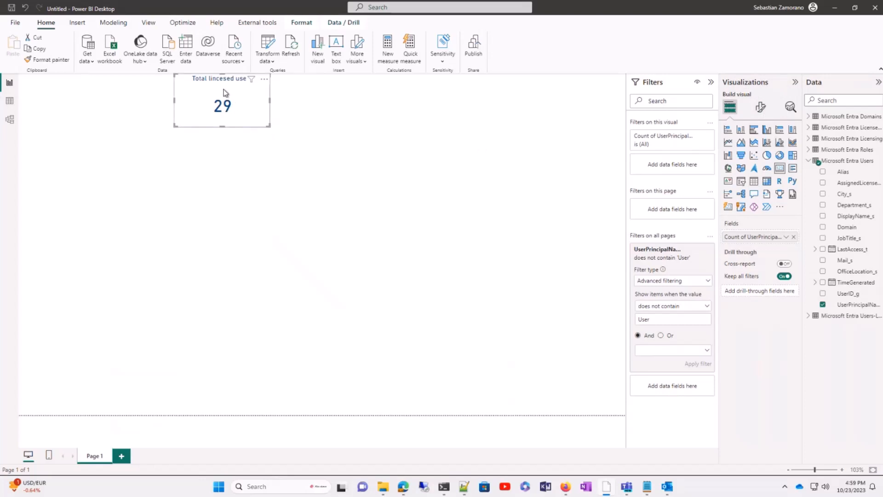
{"action": "left_click", "coordinate": [761, 109]}
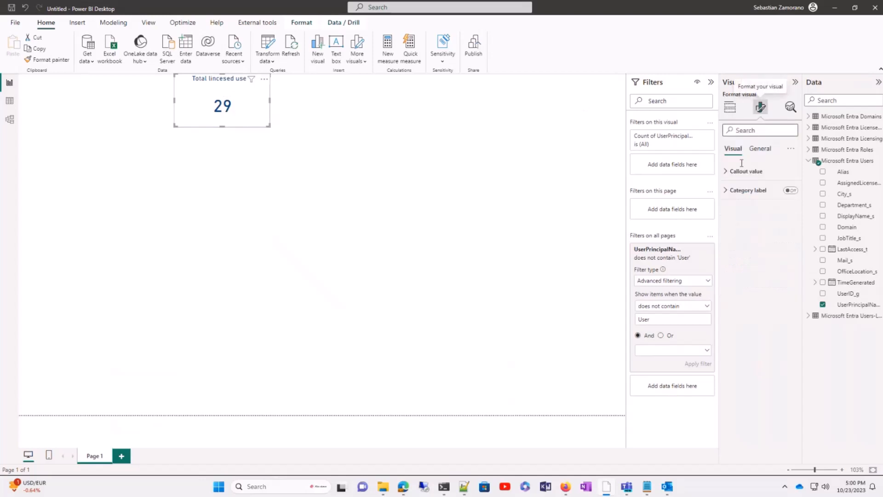
{"action": "left_click", "coordinate": [761, 149]}
{"action": "left_click", "coordinate": [726, 191]}
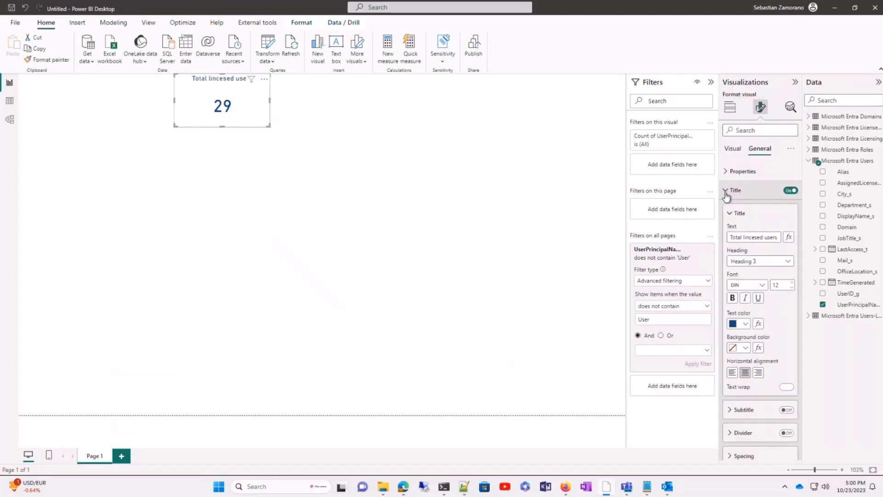
{"action": "left_click", "coordinate": [754, 237]}
{"action": "key", "text": "BackSpace"}
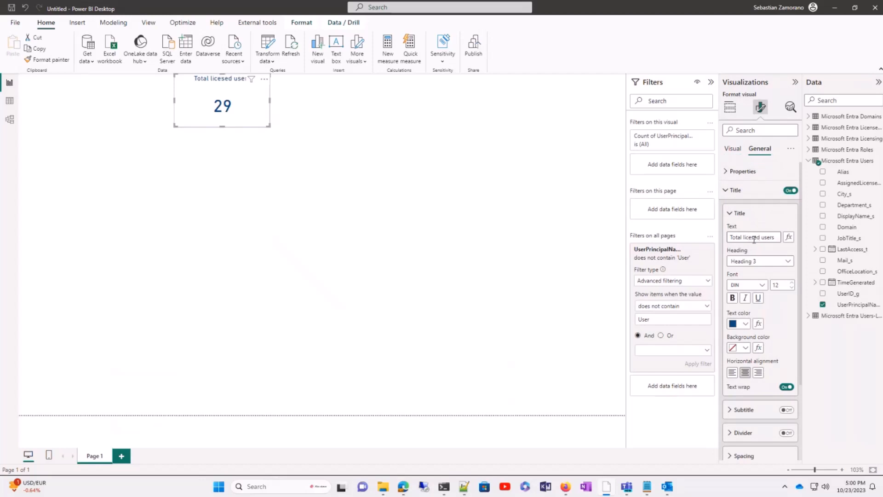
{"action": "type", "text": "n"}
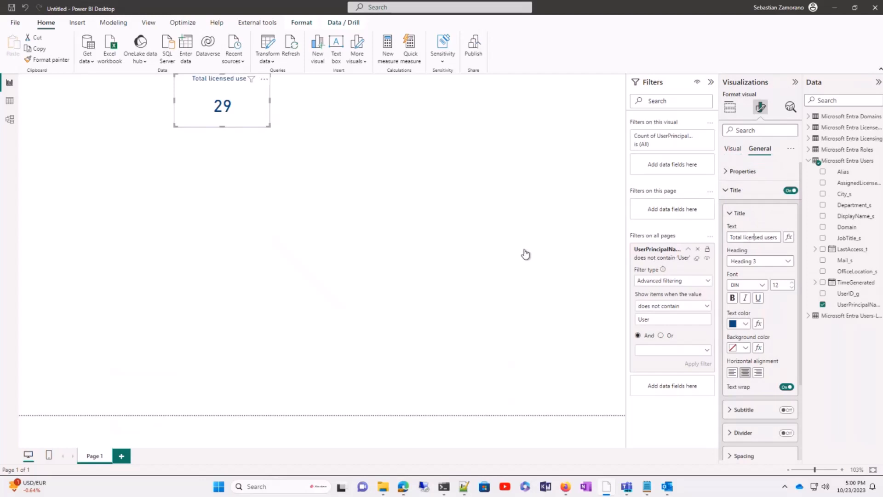
{"action": "left_click", "coordinate": [511, 250]}
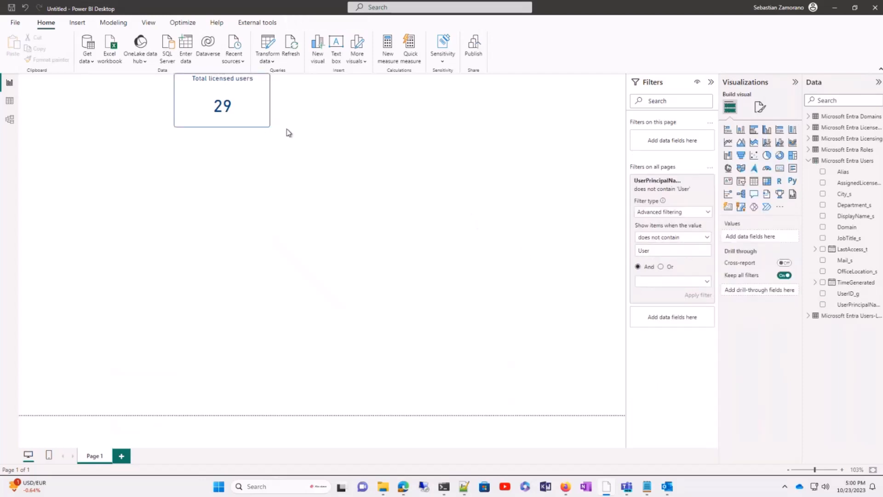
- Add a new card for the Domain field of Microsoft Entra Users, aggregated as Count (Distinct)
{"action": "left_click", "coordinate": [782, 169]}
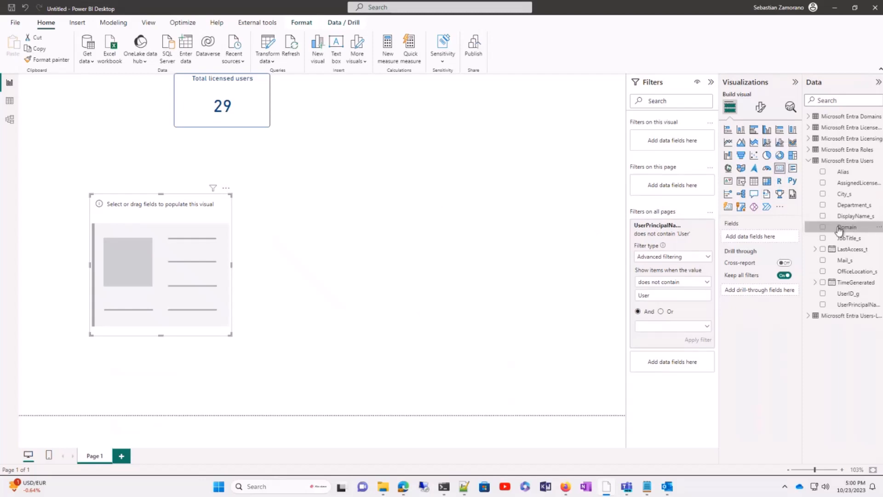
{"action": "left_click_drag", "start_coordinate": [846, 228], "coordinate": [766, 238]}
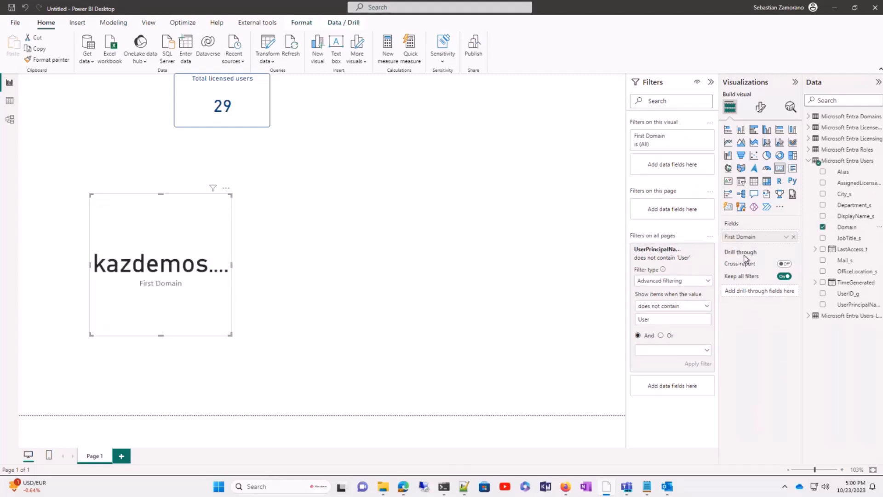
{"action": "left_click", "coordinate": [786, 237]}
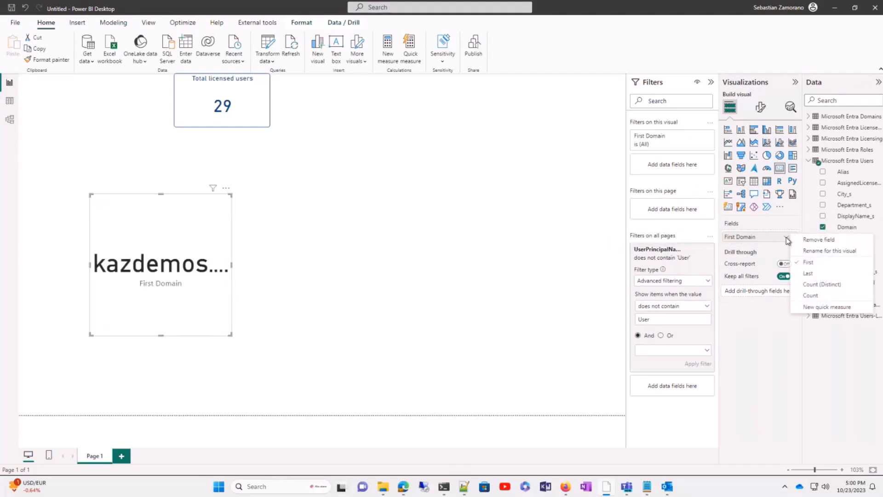
{"action": "left_click", "coordinate": [805, 284]}
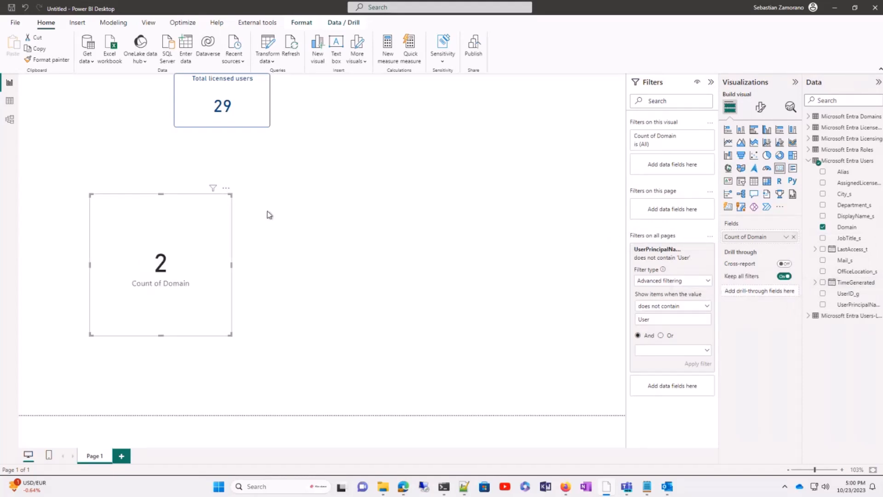
- Place the domain card beside the licensed-user card, shrunk to the same height, and choose Count as its aggregation
{"action": "left_click_drag", "start_coordinate": [161, 253], "coordinate": [358, 138]}
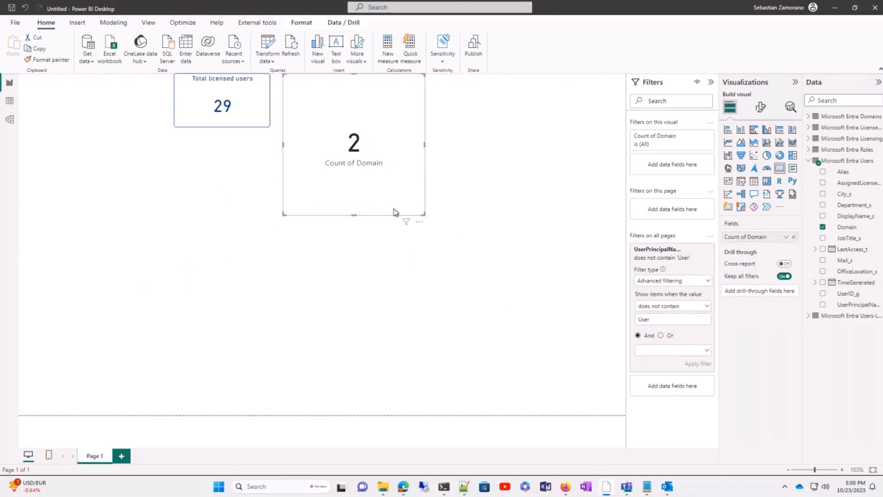
{"action": "left_click_drag", "start_coordinate": [423, 215], "coordinate": [349, 127]}
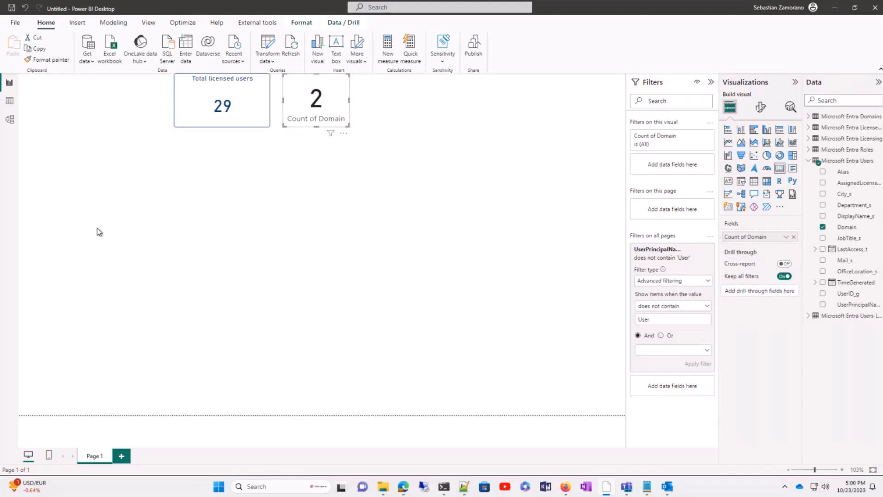
{"action": "left_click", "coordinate": [786, 237]}
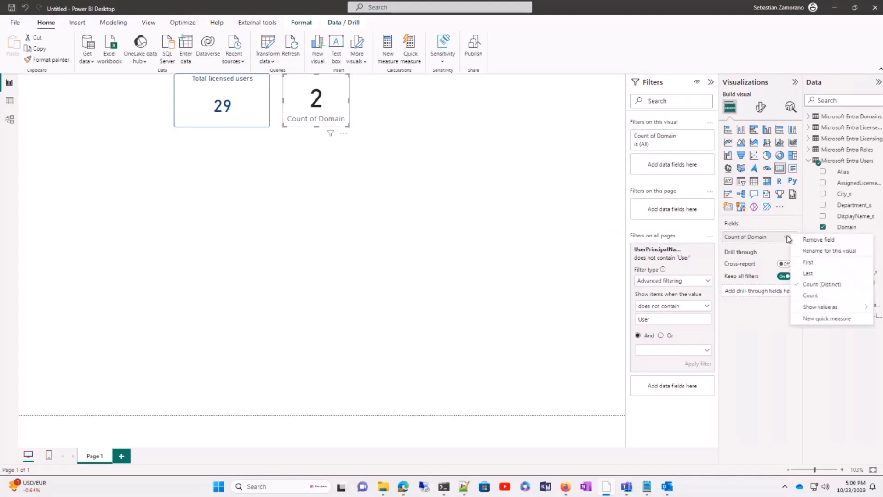
{"action": "left_click", "coordinate": [809, 296]}
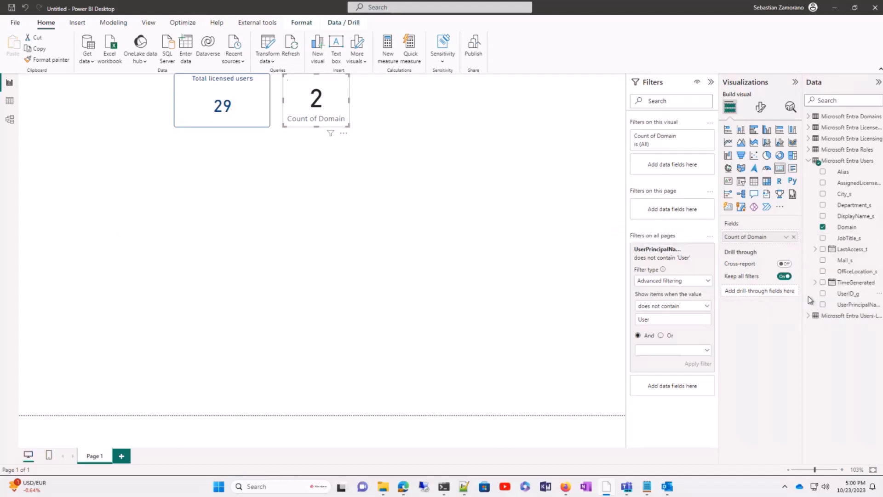
- Replace the domain card's field with Domain_s from Microsoft Entra Domains, aggregated as Count (Distinct)
{"action": "left_click", "coordinate": [786, 238]}
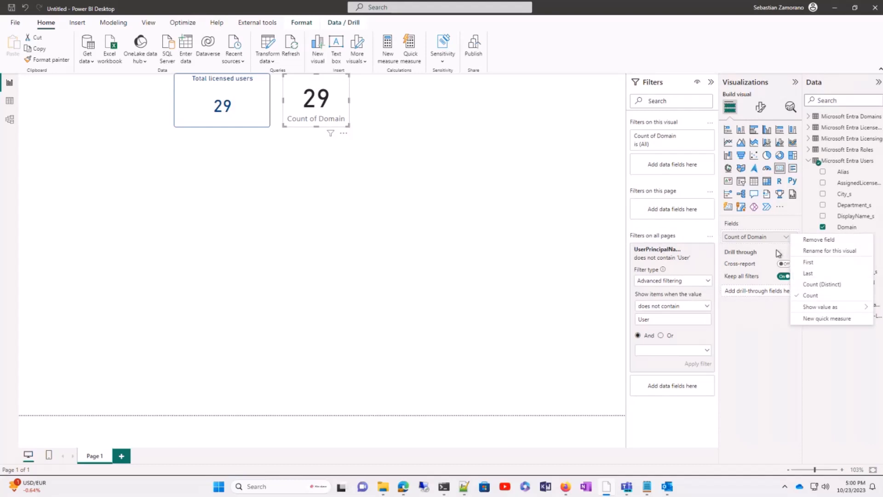
{"action": "left_click", "coordinate": [774, 244]}
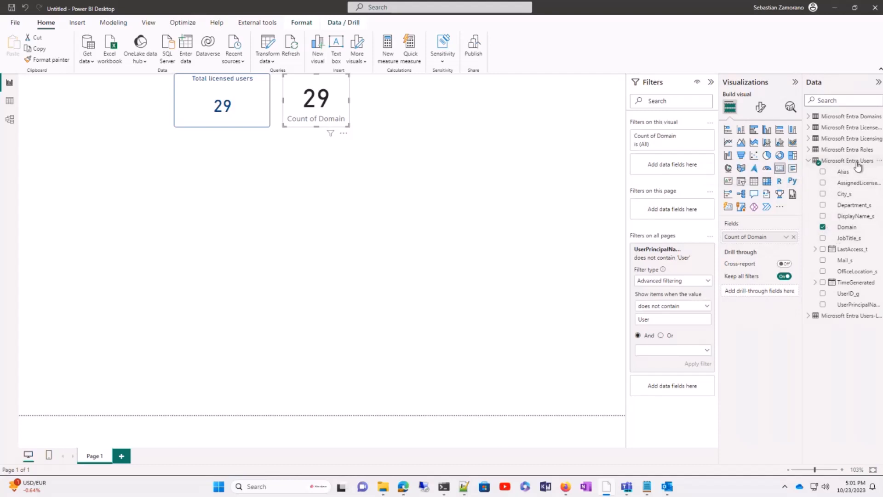
{"action": "left_click", "coordinate": [793, 236]}
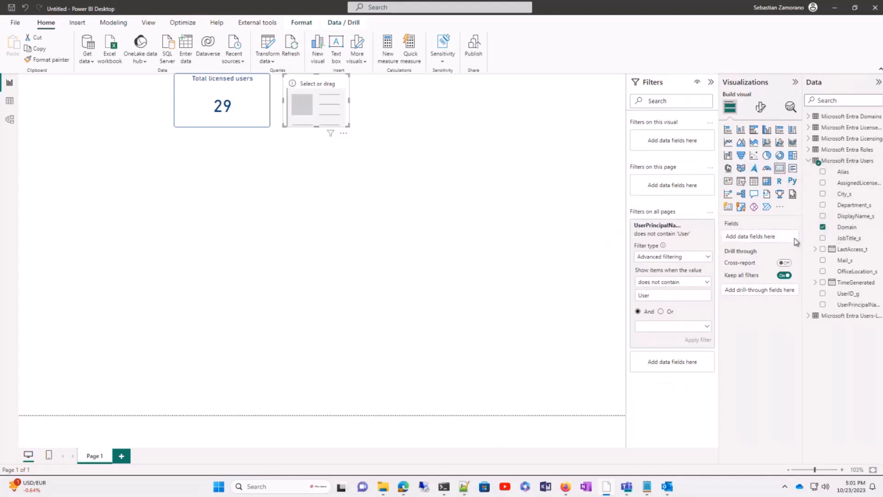
{"action": "left_click", "coordinate": [815, 118]}
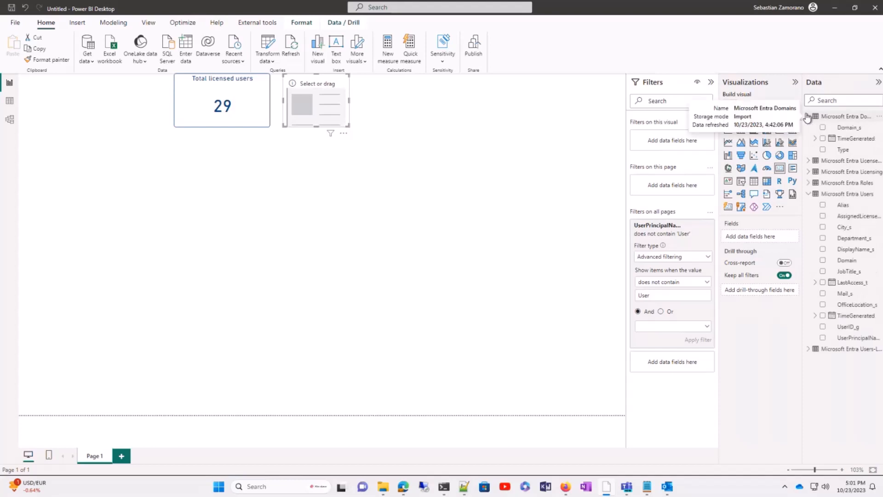
{"action": "left_click_drag", "start_coordinate": [849, 129], "coordinate": [760, 237]}
{"action": "left_click", "coordinate": [786, 237]}
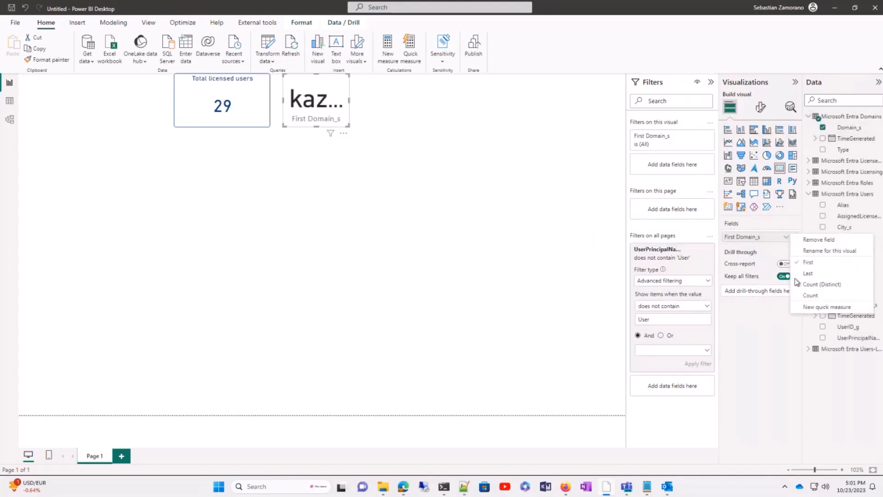
{"action": "left_click", "coordinate": [810, 285]}
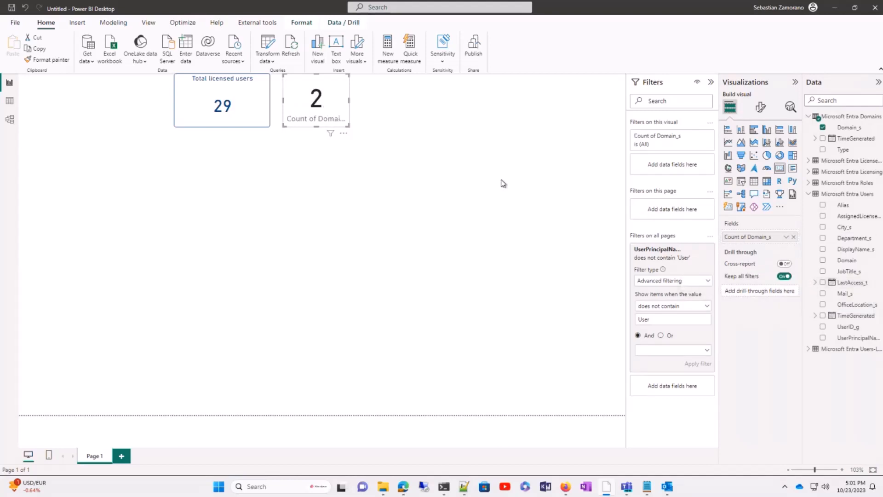
- Inspect the rows of the Microsoft Entra Domains table and return to the report page
{"action": "left_click", "coordinate": [4, 104]}
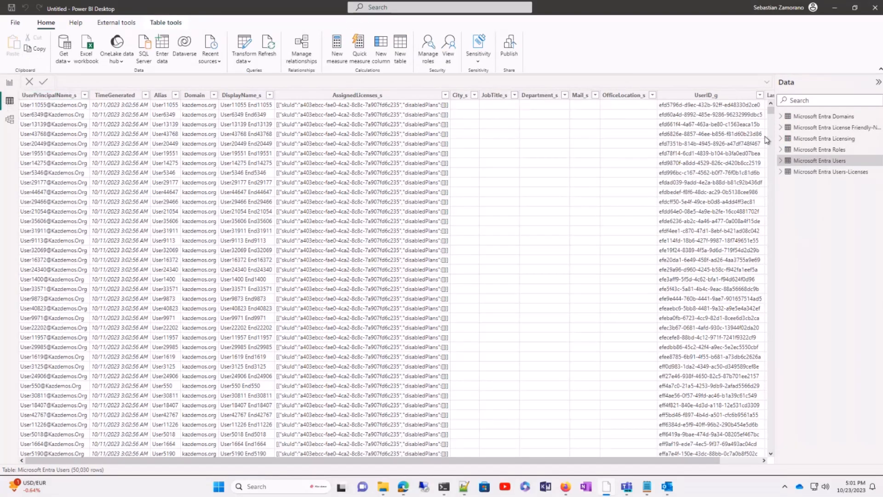
{"action": "left_click", "coordinate": [814, 119]}
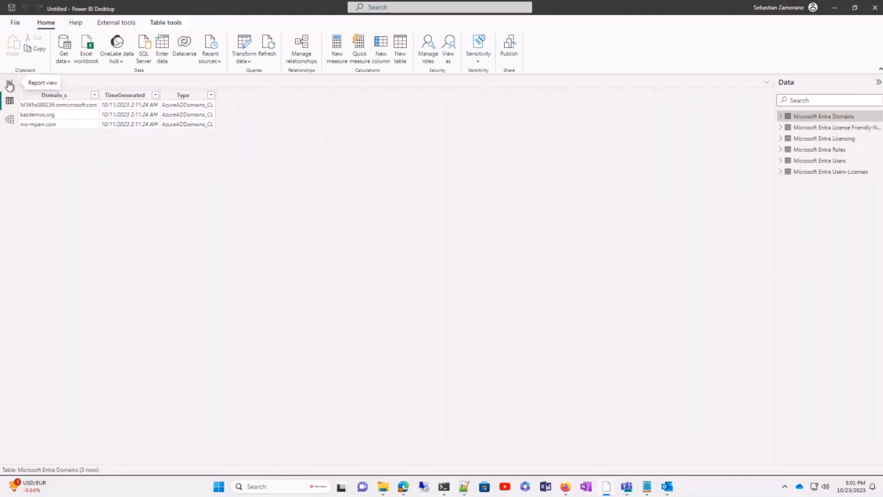
{"action": "left_click", "coordinate": [9, 84]}
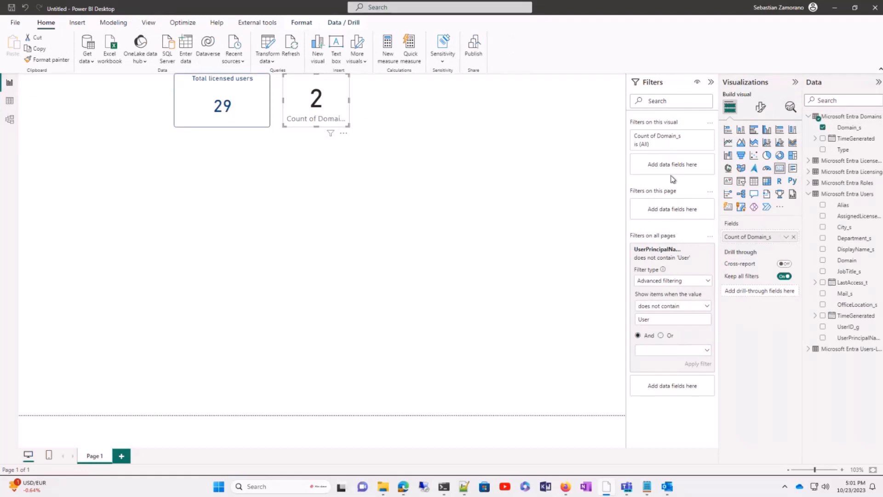
- Try Count as the domain card's aggregation and compare it with the rows of the Microsoft Entra Domains table
{"action": "left_click", "coordinate": [787, 237]}
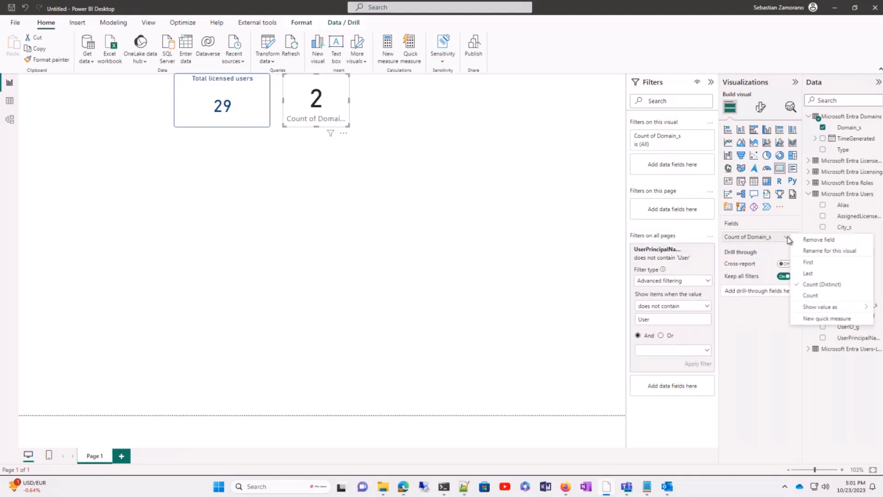
{"action": "left_click", "coordinate": [814, 299]}
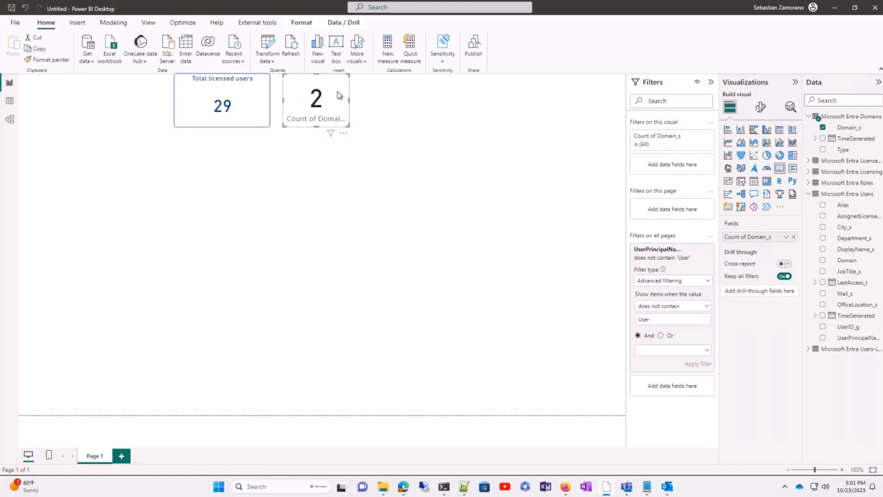
{"action": "left_click", "coordinate": [9, 104]}
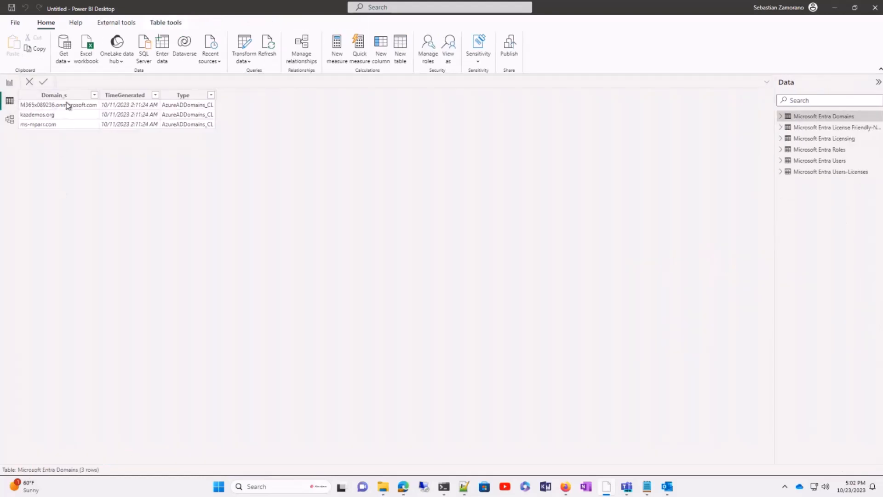
{"action": "left_click", "coordinate": [9, 83]}
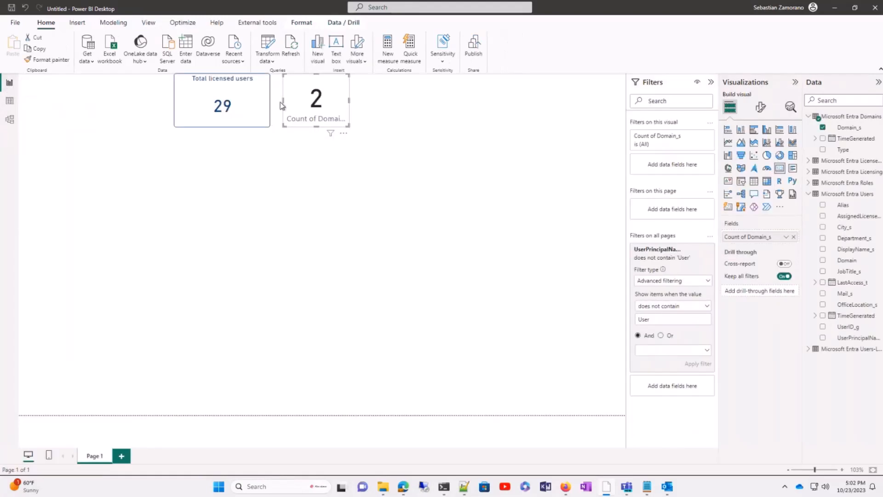
- Set the domain card's aggregation to Count (Distinct) and remove the all-pages filter on UserPrincipalName
{"action": "left_click", "coordinate": [788, 237]}
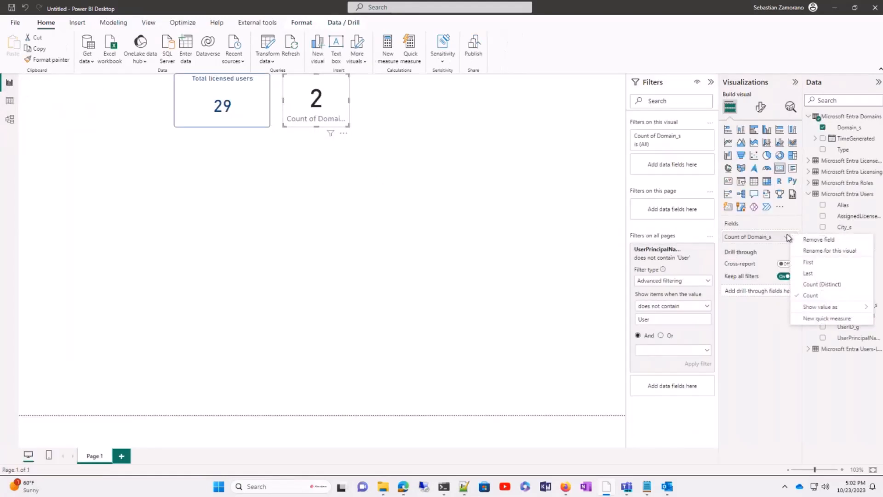
{"action": "left_click", "coordinate": [811, 286]}
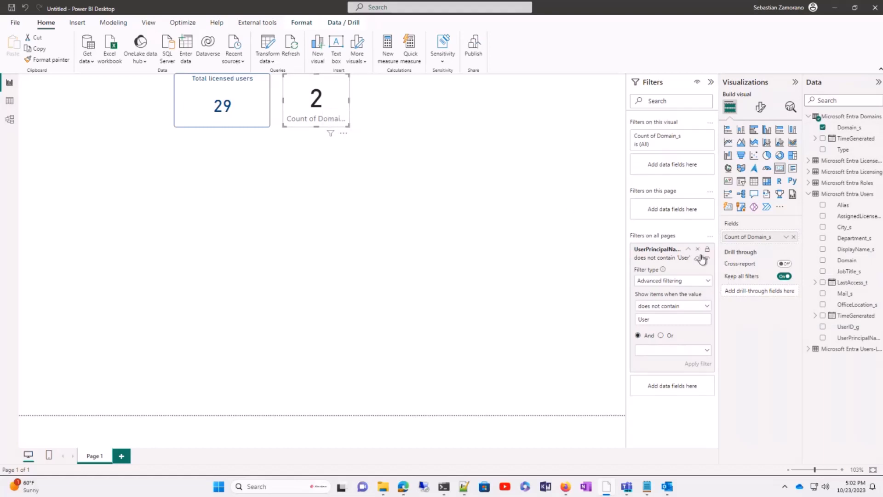
{"action": "left_click", "coordinate": [698, 250]}
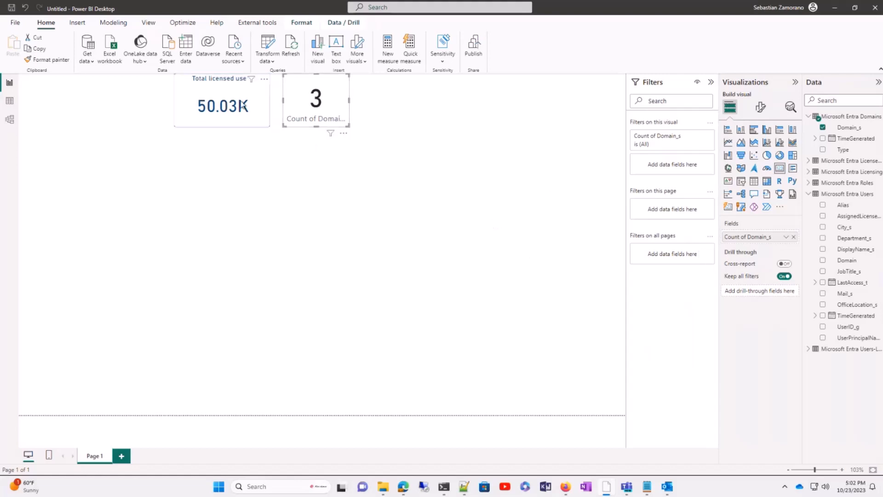
- Examine the relationships between the Microsoft Entra tables in the data model and return to the report page
{"action": "left_click", "coordinate": [261, 97]}
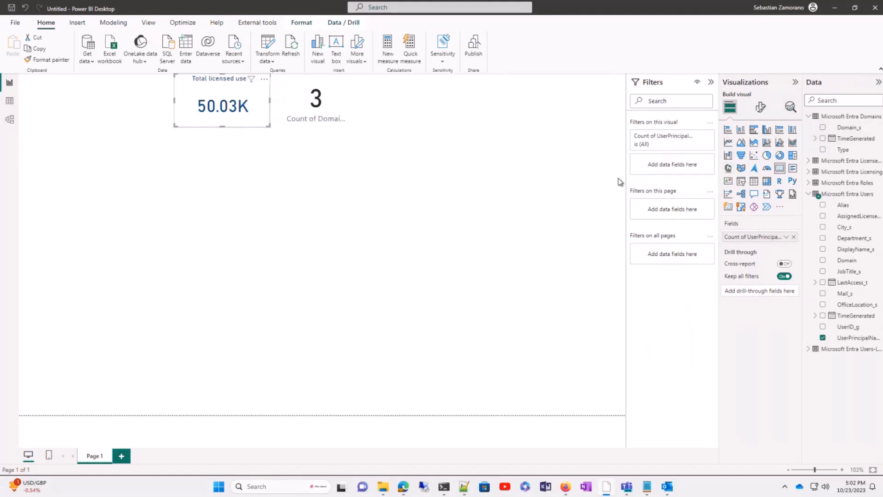
{"action": "left_click", "coordinate": [9, 120]}
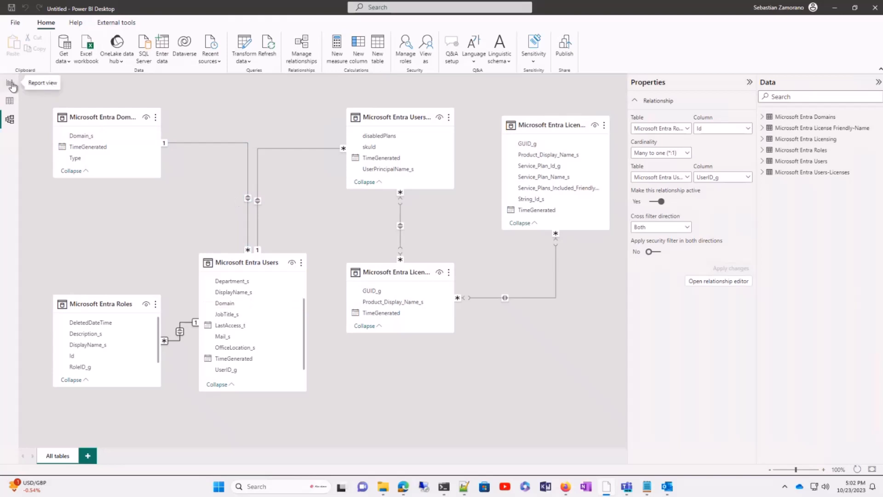
{"action": "left_click", "coordinate": [10, 83]}
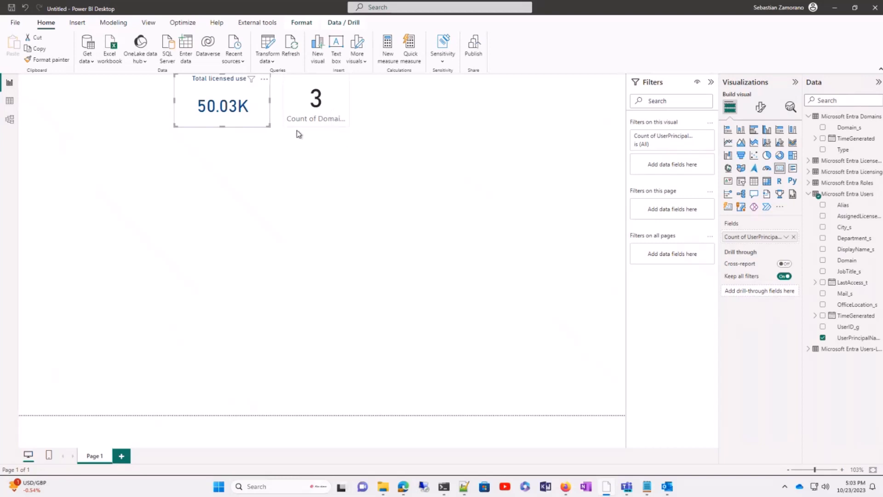
{"action": "left_click", "coordinate": [291, 101]}
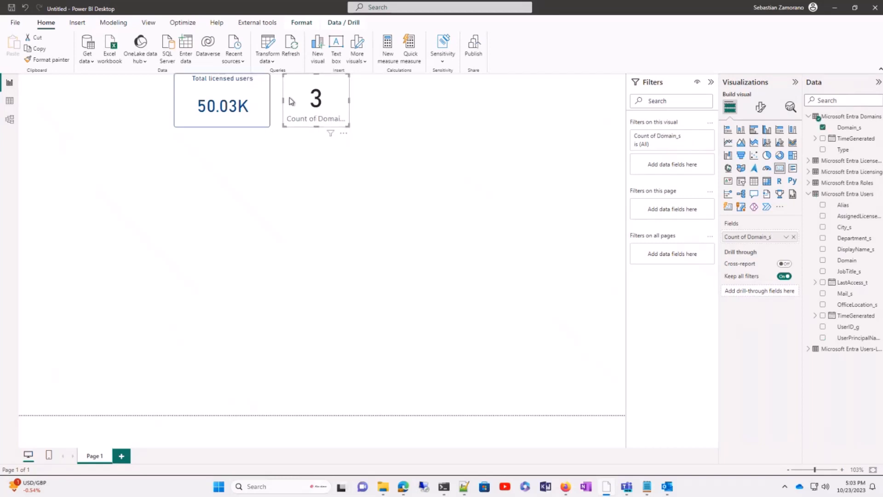
- Filter the Total licensed users card with an advanced UserPrincipalName condition that does not contain "User"
{"action": "left_click", "coordinate": [264, 108]}
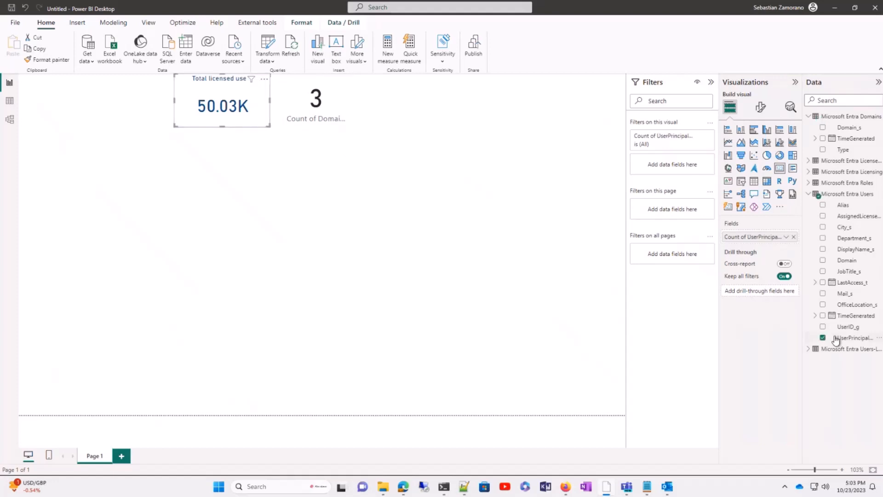
{"action": "left_click_drag", "start_coordinate": [835, 339], "coordinate": [670, 163]}
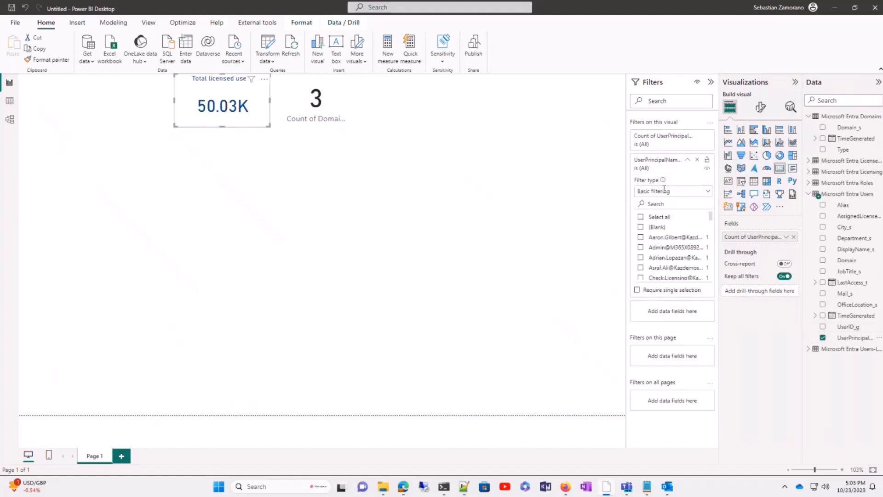
{"action": "left_click", "coordinate": [690, 191]}
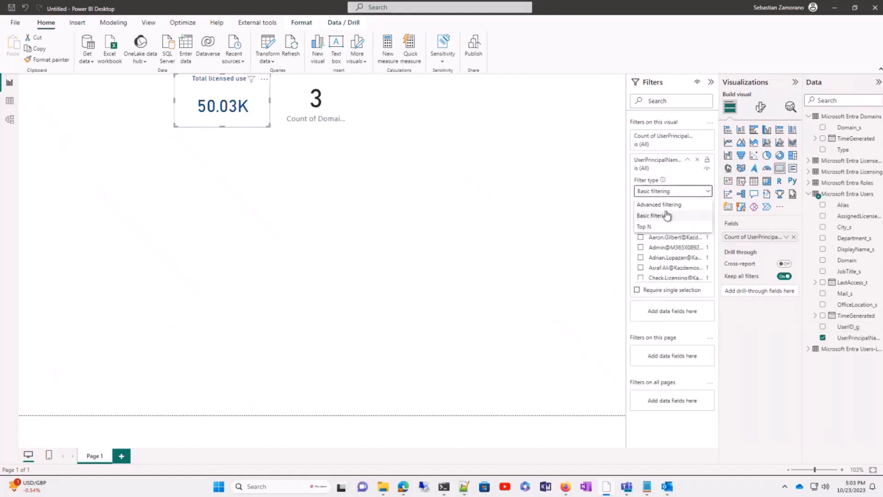
{"action": "left_click", "coordinate": [667, 205]}
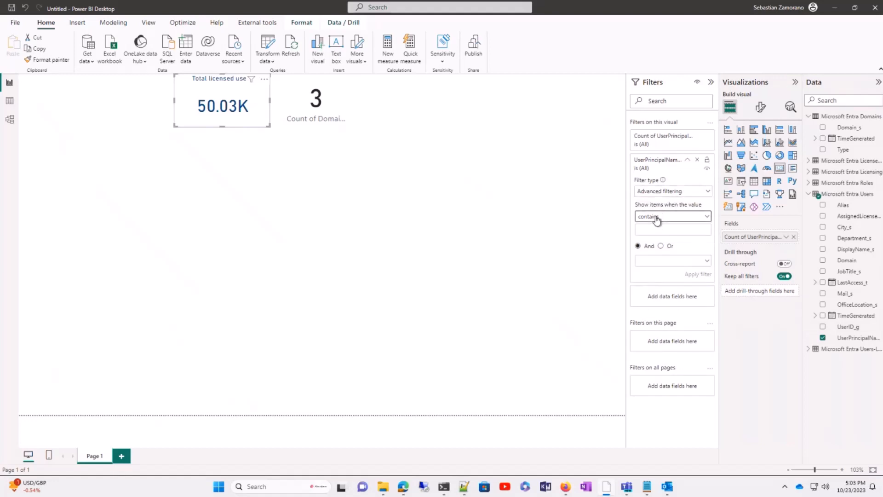
{"action": "left_click", "coordinate": [657, 217]}
{"action": "left_click", "coordinate": [657, 240]}
{"action": "left_click", "coordinate": [654, 229]}
{"action": "type", "text": "Us"}
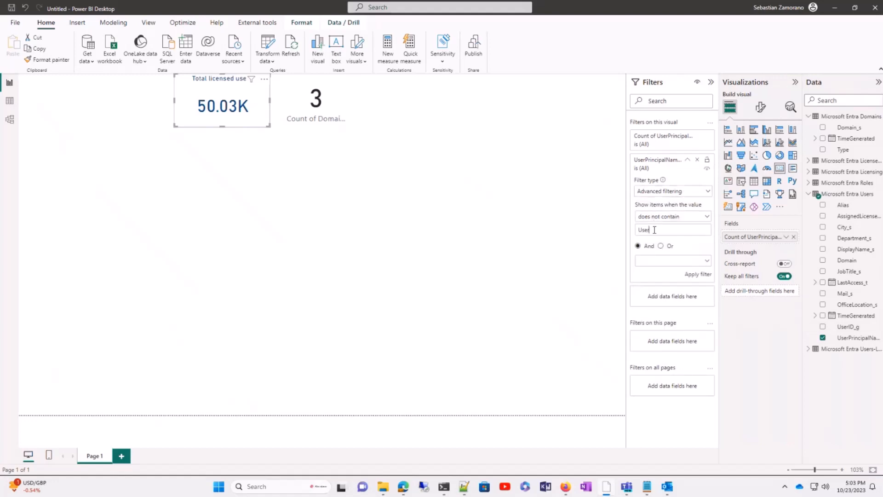
{"action": "type", "text": "er"}
{"action": "left_click", "coordinate": [698, 274]}
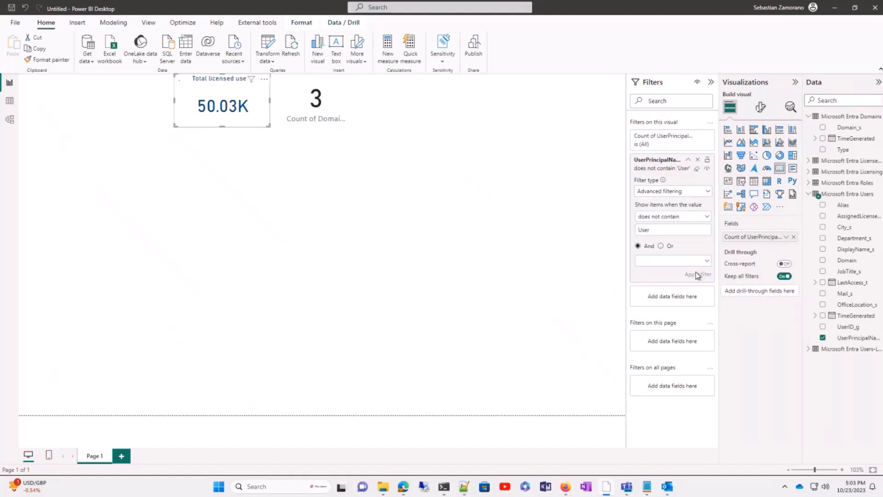
- Turn off the category label on the domain count card
{"action": "left_click", "coordinate": [341, 99]}
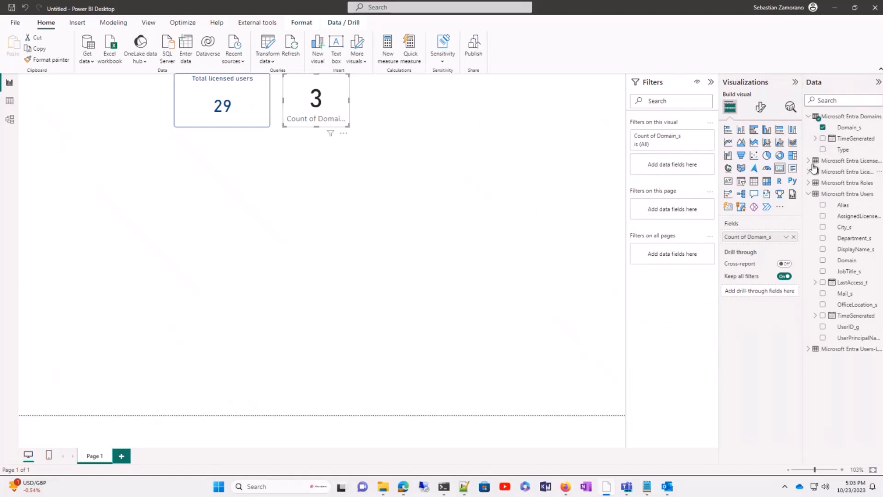
{"action": "left_click", "coordinate": [10, 120]}
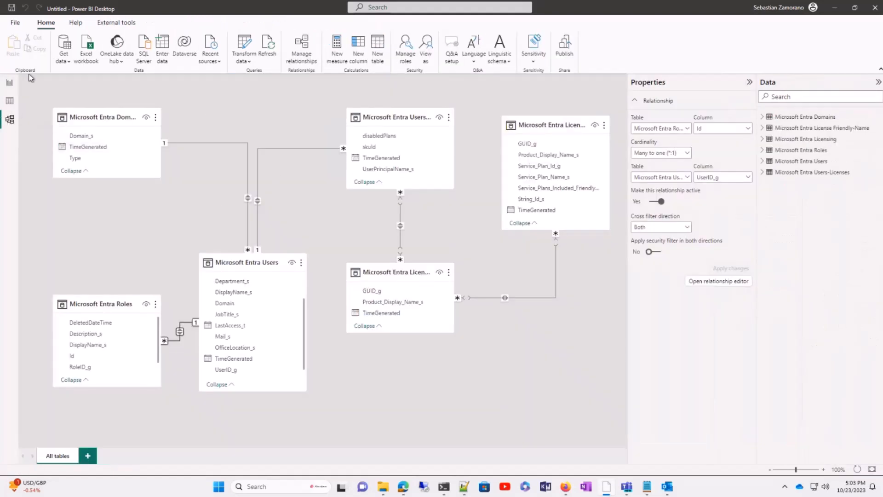
{"action": "left_click", "coordinate": [8, 85]}
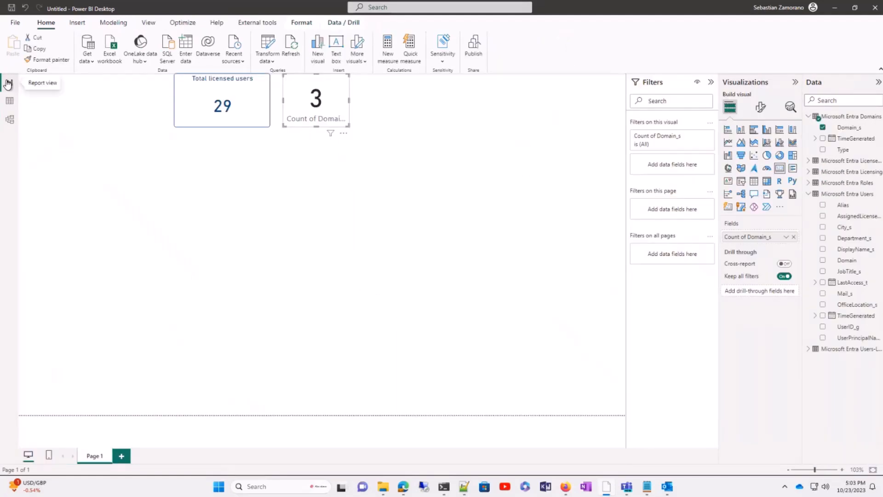
{"action": "left_click", "coordinate": [759, 109]}
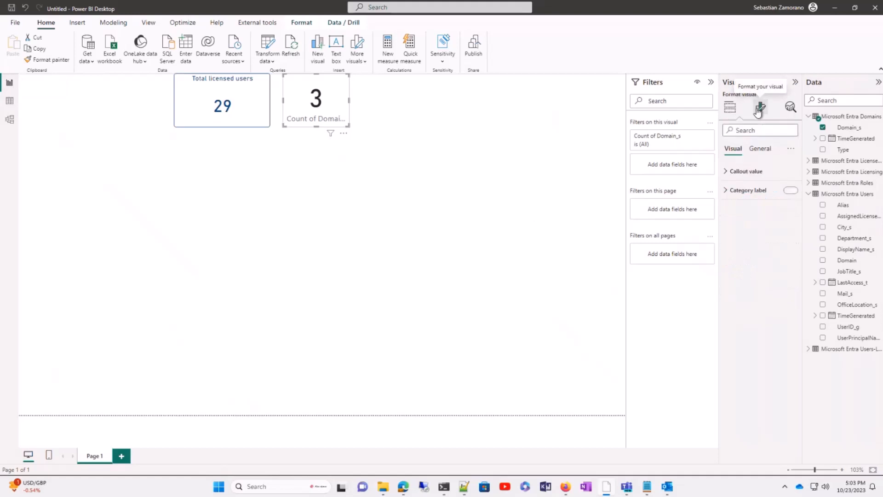
{"action": "left_click", "coordinate": [789, 192]}
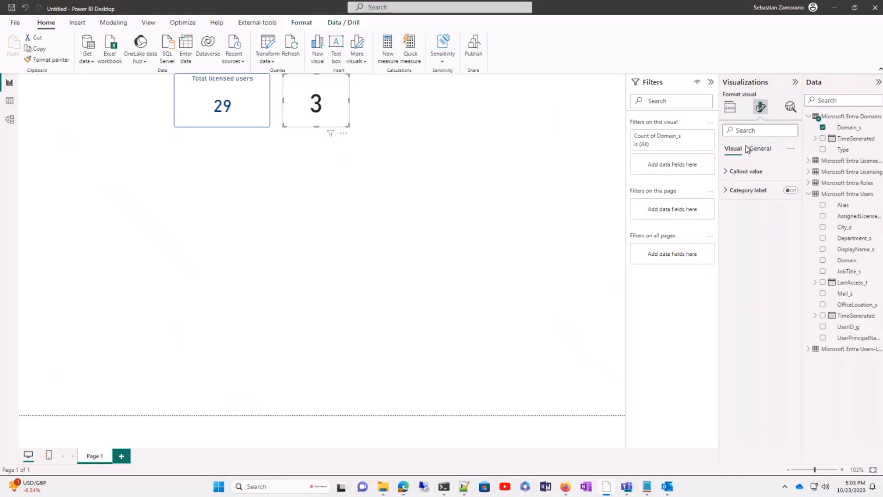
- Enable the domain count card's title and set its text to "Domains registered"
{"action": "left_click", "coordinate": [759, 149]}
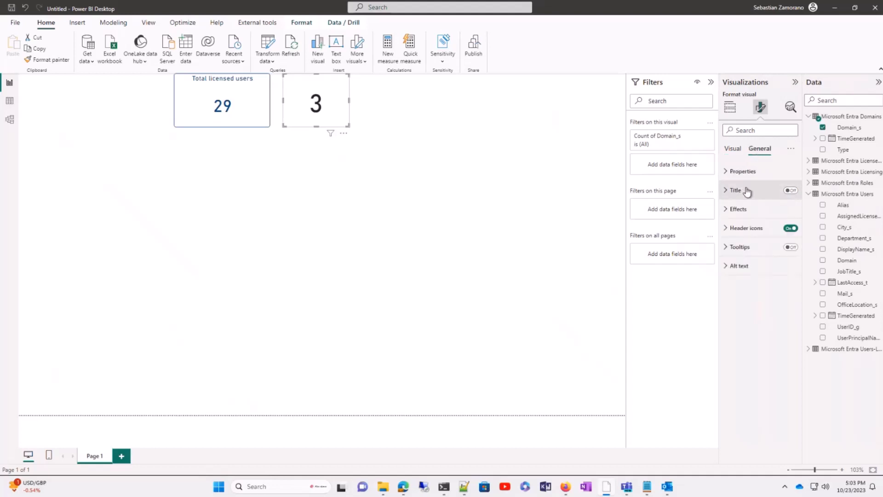
{"action": "left_click", "coordinate": [790, 191]}
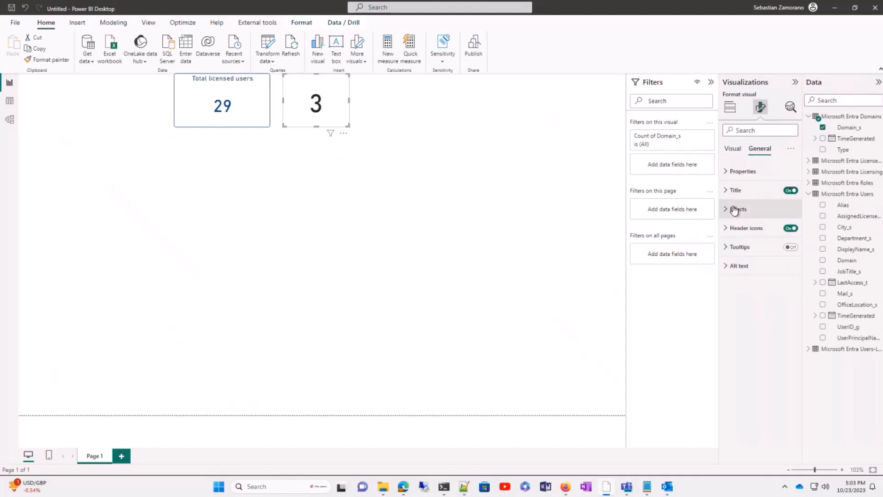
{"action": "left_click", "coordinate": [729, 192]}
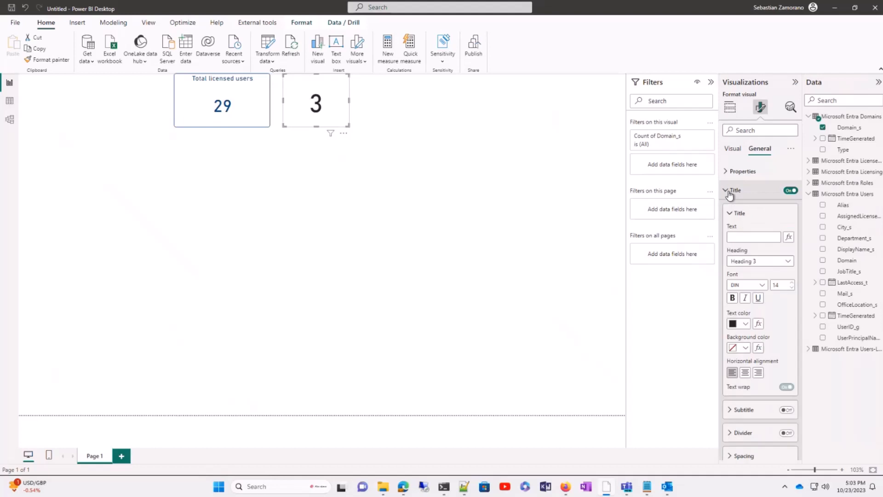
{"action": "left_click", "coordinate": [745, 237]}
{"action": "type", "text": "Total do"}
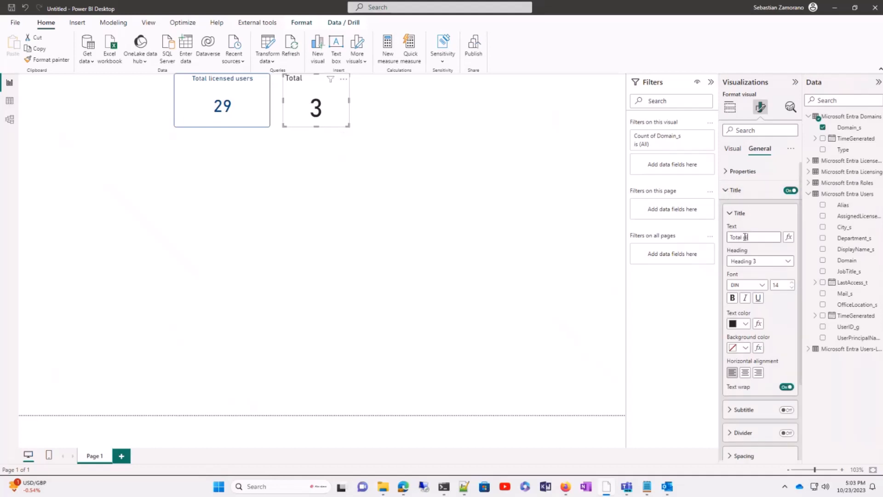
{"action": "key", "text": "BackSpace"}
{"action": "key", "text": "BackSpace"}
{"action": "key", "text": "BackSpace"}
{"action": "key", "text": "BackSpace"}
{"action": "key", "text": "BackSpace"}
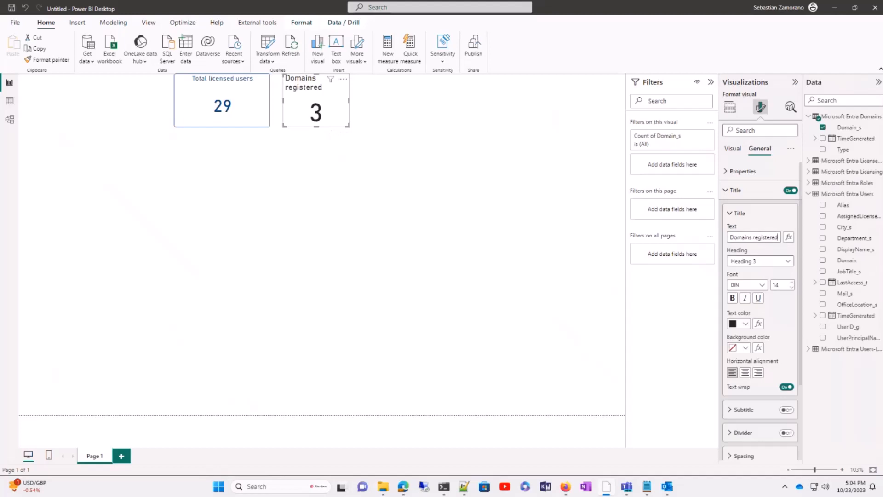
- Format the Domains registered title with font size 12, centered alignment and dark blue text
{"action": "left_click", "coordinate": [791, 288]}
{"action": "left_click", "coordinate": [792, 288]}
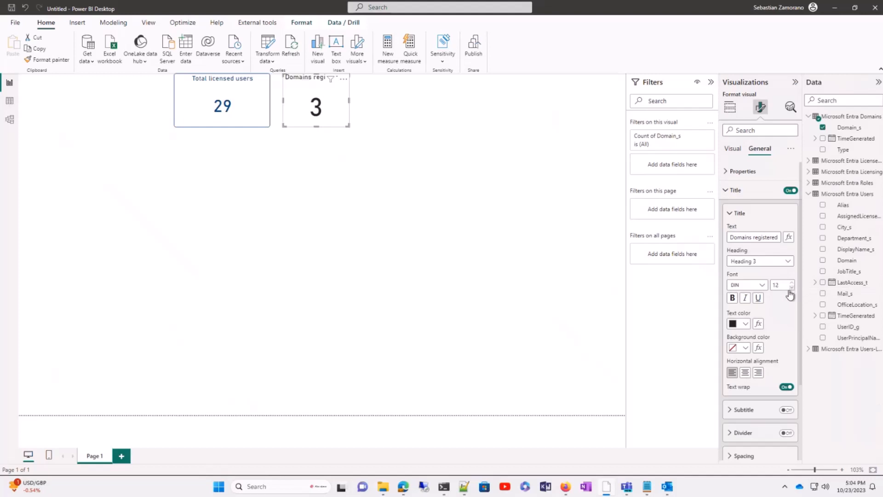
{"action": "left_click", "coordinate": [746, 373]}
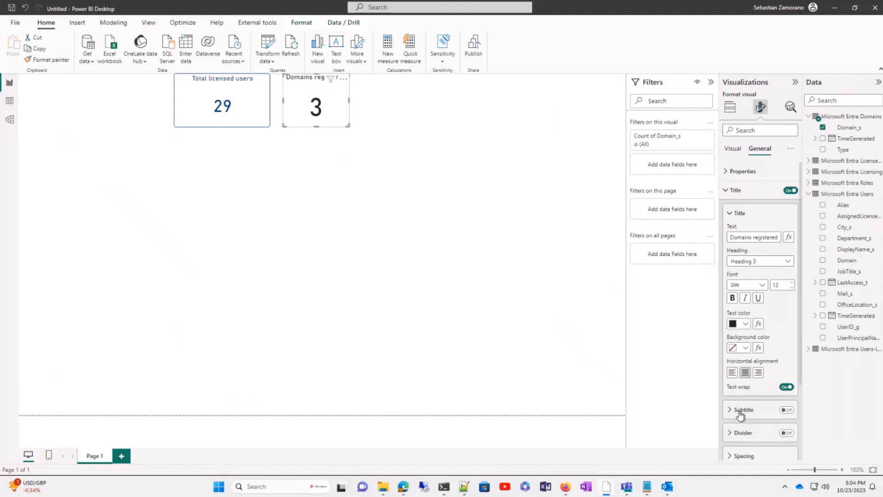
{"action": "left_click", "coordinate": [746, 321]}
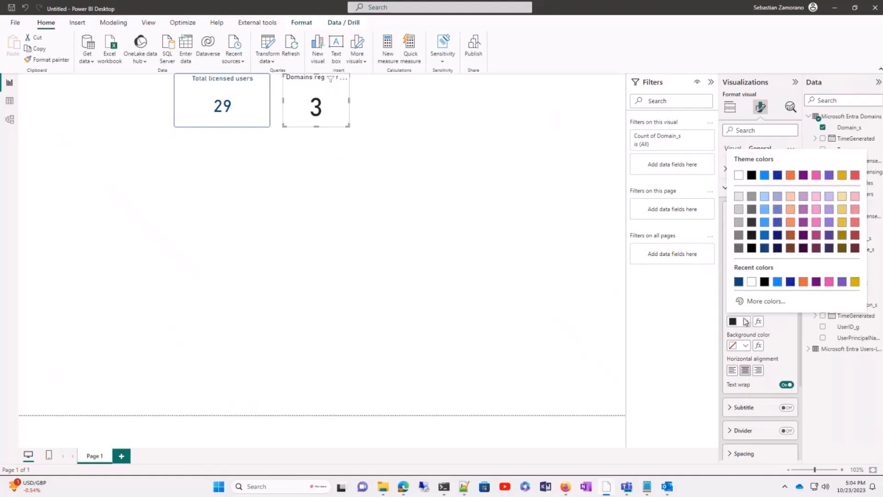
{"action": "left_click", "coordinate": [765, 248]}
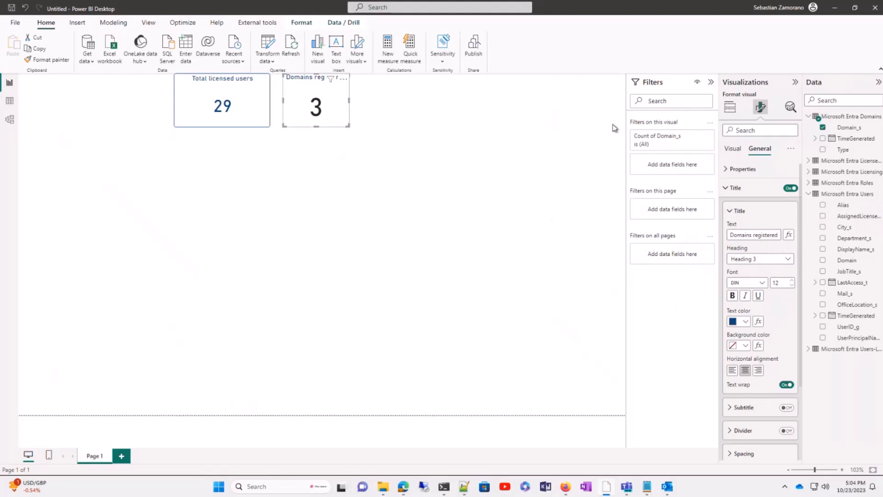
- Set the callout value of the Domains registered card to font size 30 and dark blue
{"action": "left_click", "coordinate": [730, 148]}
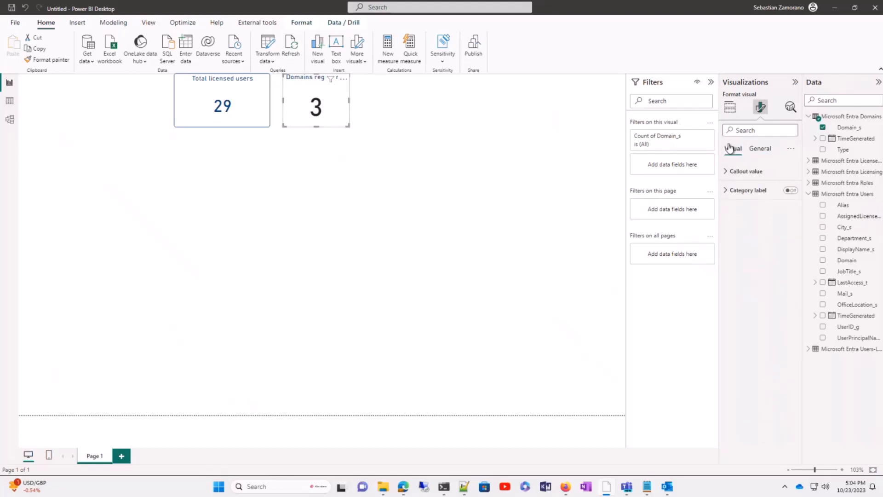
{"action": "left_click", "coordinate": [733, 172]}
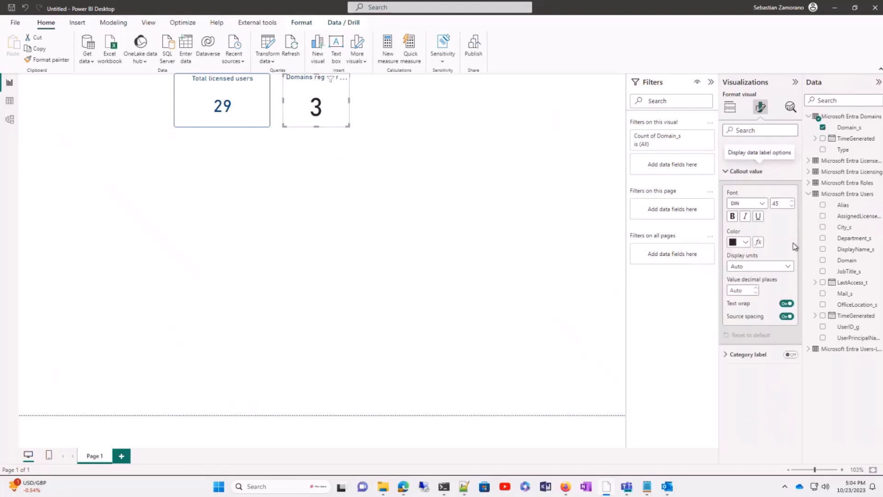
{"action": "left_click", "coordinate": [785, 202]}
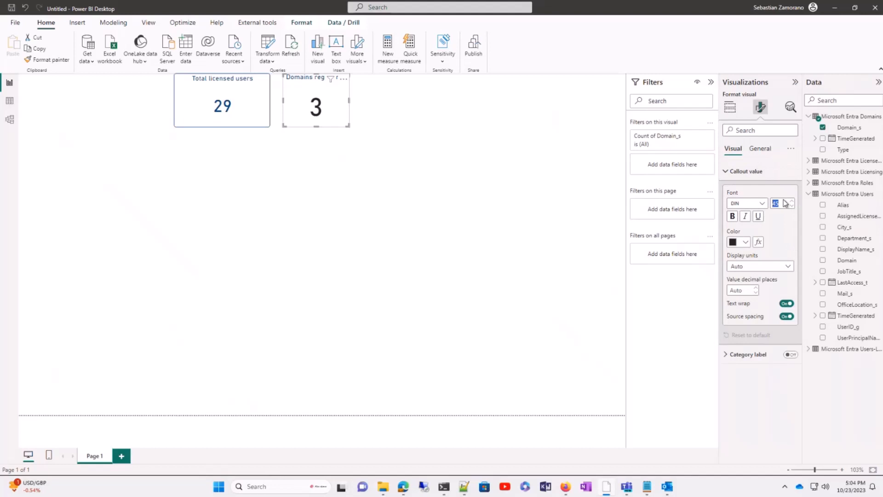
{"action": "type", "text": "30"}
{"action": "left_click", "coordinate": [741, 243]}
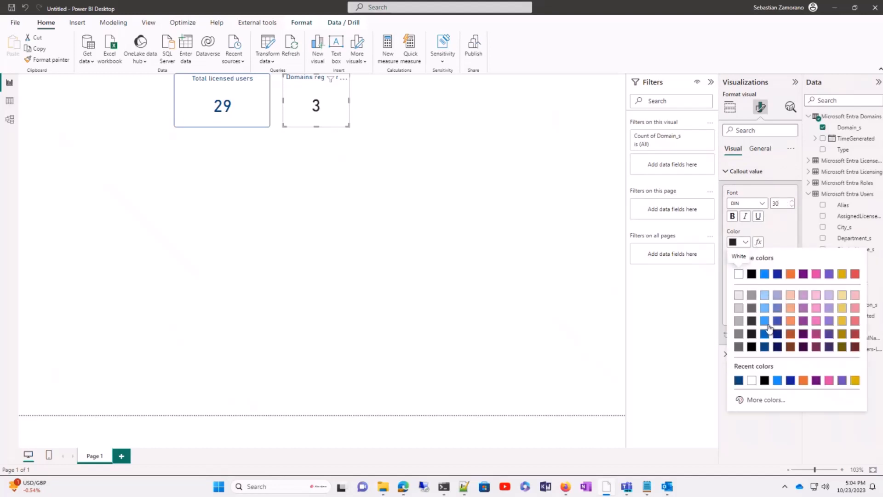
{"action": "left_click", "coordinate": [764, 347]}
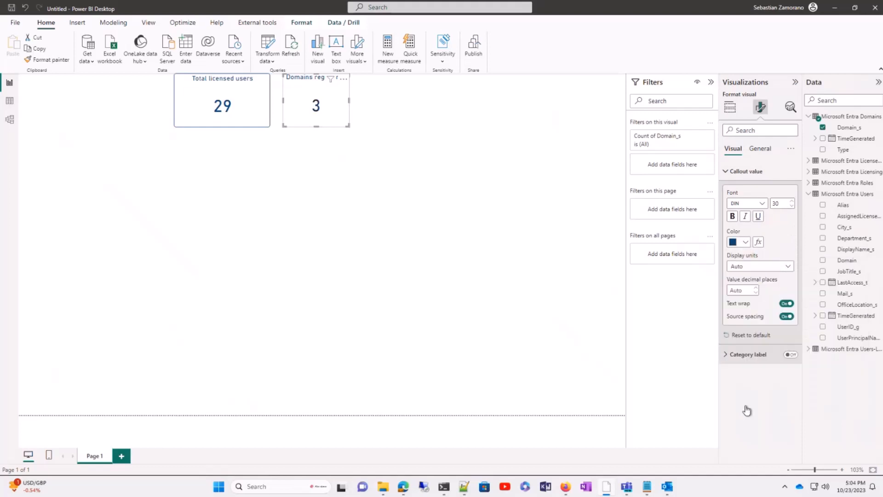
{"action": "left_click", "coordinate": [350, 250]}
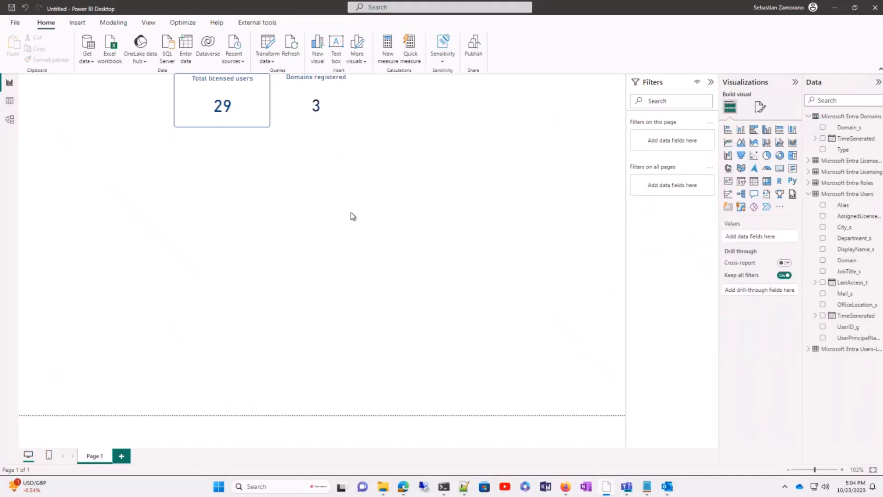
- Add Domain_s as a visual-level filter on the Domains registered card and set its filter type to Advanced filtering
{"action": "left_click", "coordinate": [320, 97]}
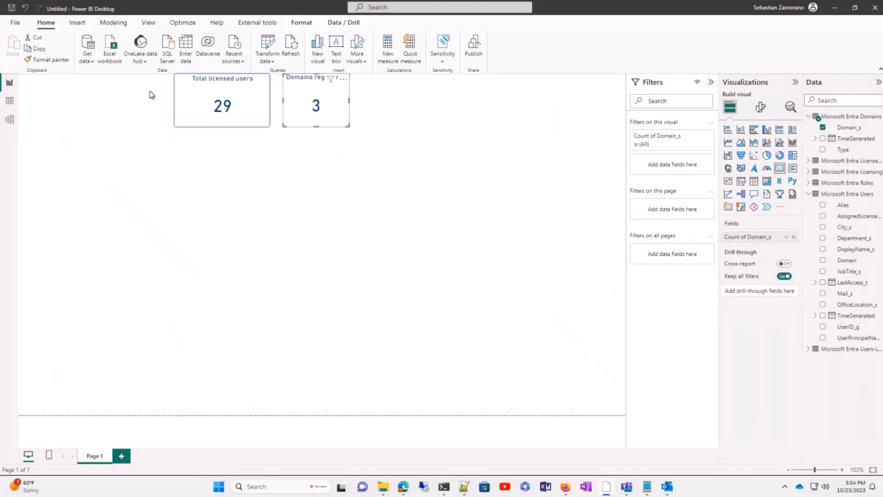
{"action": "left_click", "coordinate": [5, 104]}
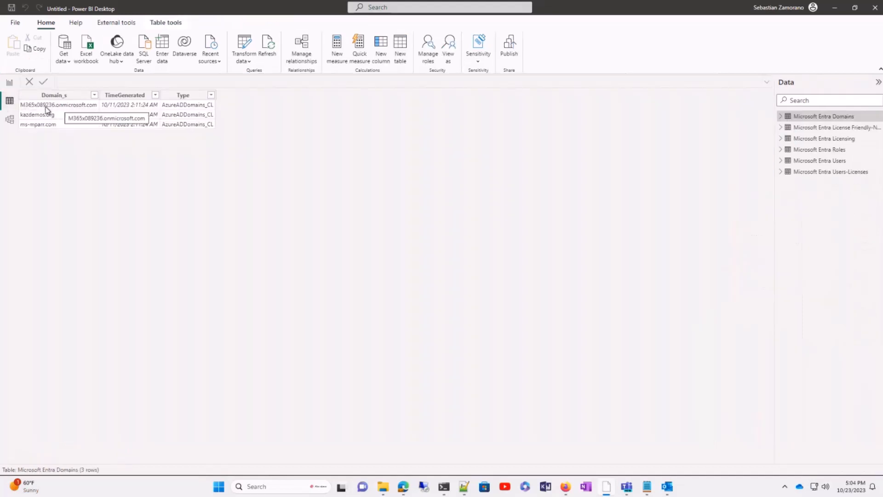
{"action": "left_click", "coordinate": [8, 87]}
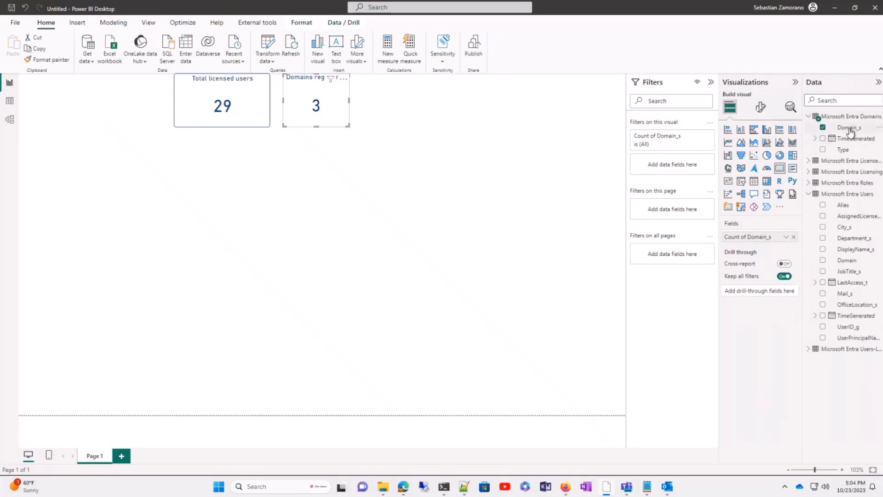
{"action": "left_click_drag", "start_coordinate": [851, 132], "coordinate": [683, 170]}
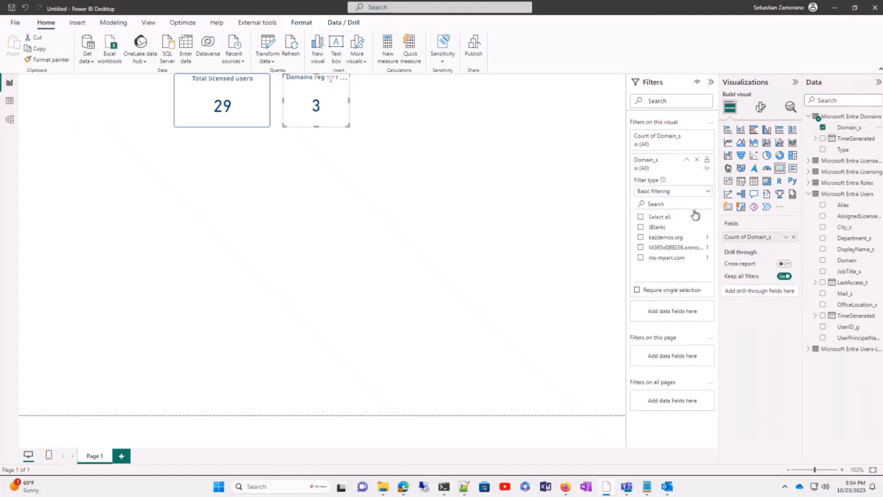
{"action": "left_click", "coordinate": [673, 191]}
{"action": "left_click", "coordinate": [662, 206]}
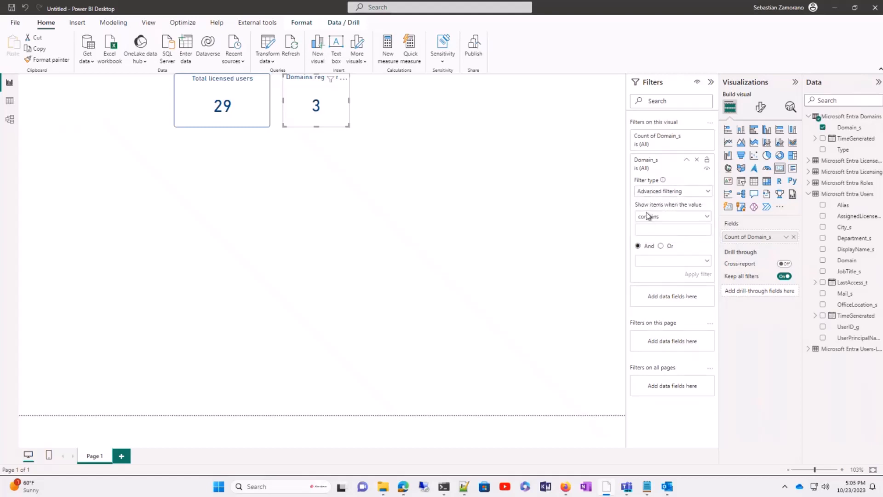
{"action": "left_click", "coordinate": [649, 218]}
{"action": "left_click", "coordinate": [656, 239]}
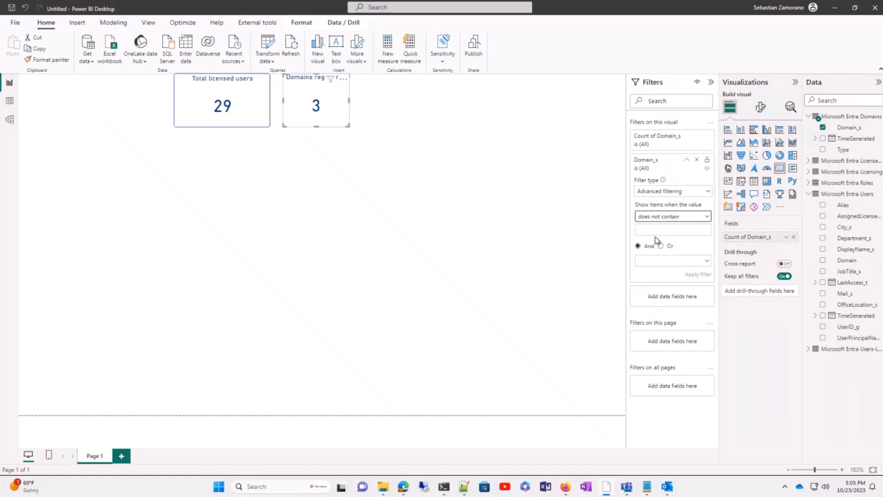
{"action": "left_click", "coordinate": [652, 229]}
{"action": "type", "text": "onmicrosoft"}
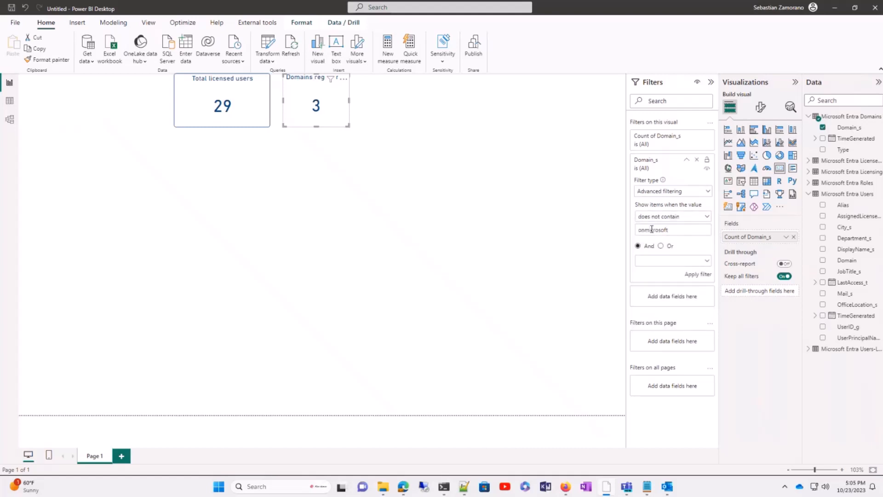
{"action": "left_click", "coordinate": [555, 289]}
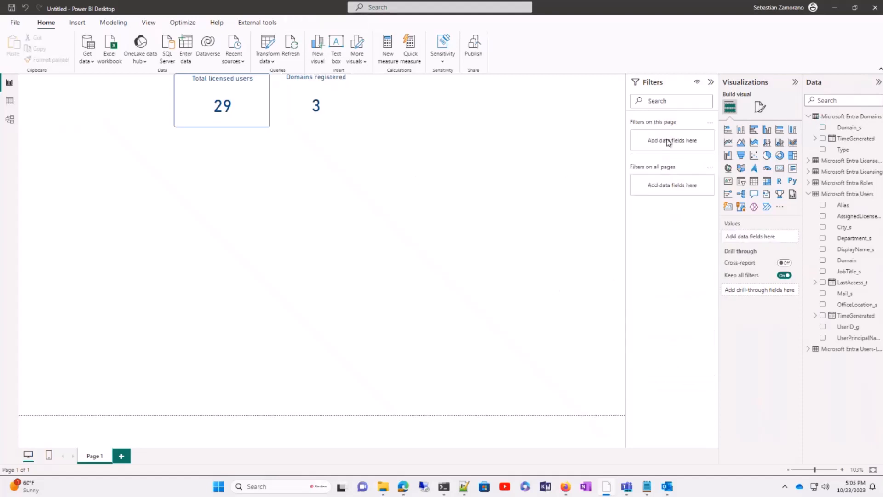
- Filter the Domains registered card to Domain_s values that do not contain "onmicrosoft" and check the filter against the domains table
{"action": "left_click", "coordinate": [342, 95]}
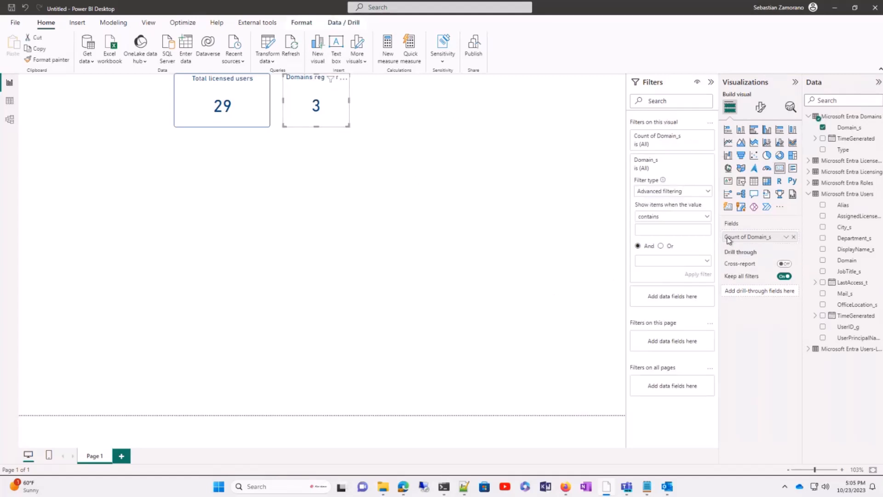
{"action": "left_click", "coordinate": [666, 217]}
{"action": "left_click", "coordinate": [663, 242]}
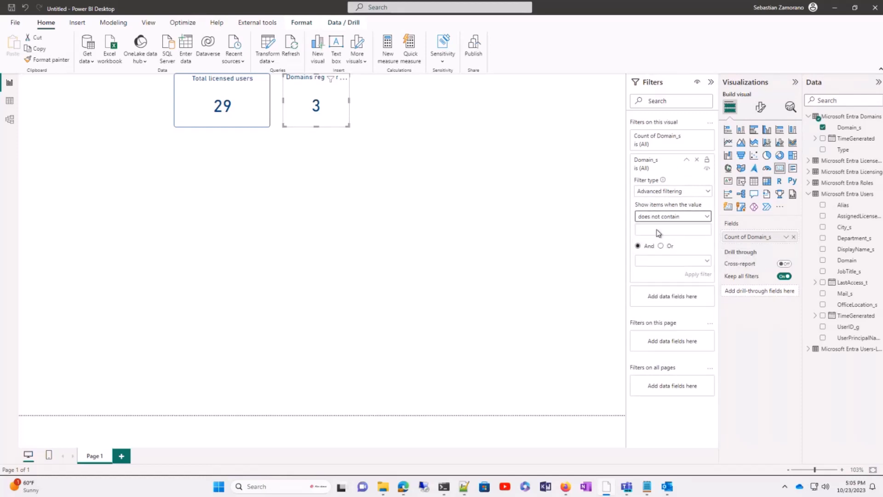
{"action": "type", "text": "onmicrosoft"}
{"action": "left_click", "coordinate": [702, 275]}
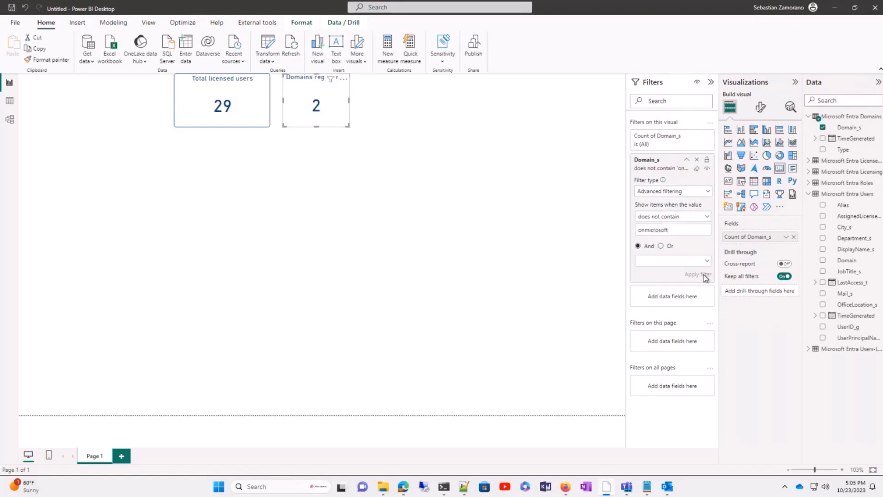
{"action": "left_click", "coordinate": [422, 171]}
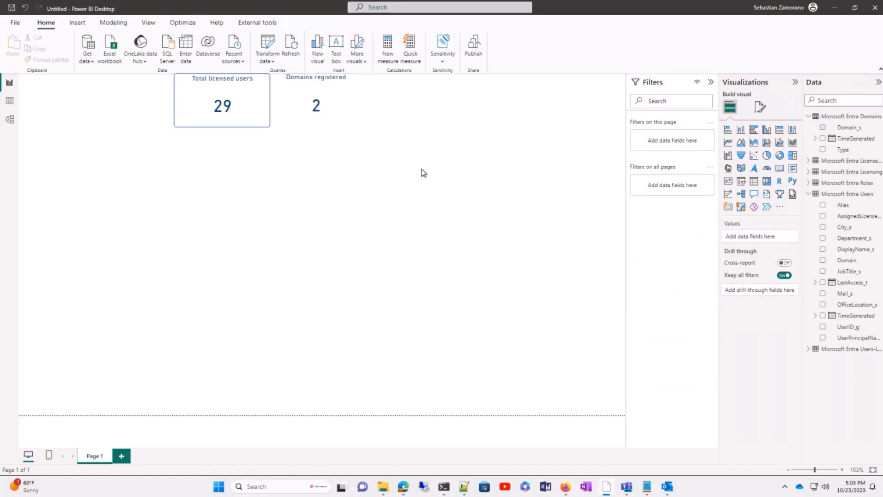
{"action": "left_click", "coordinate": [8, 104]}
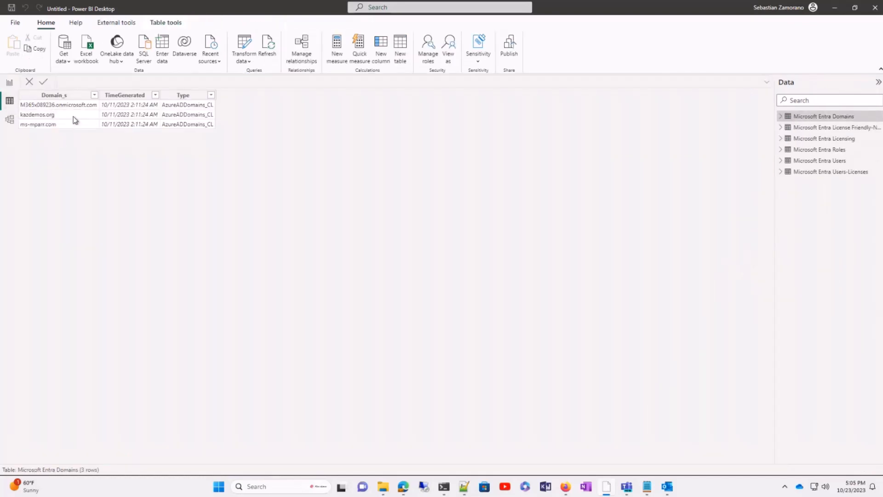
{"action": "left_click", "coordinate": [11, 84]}
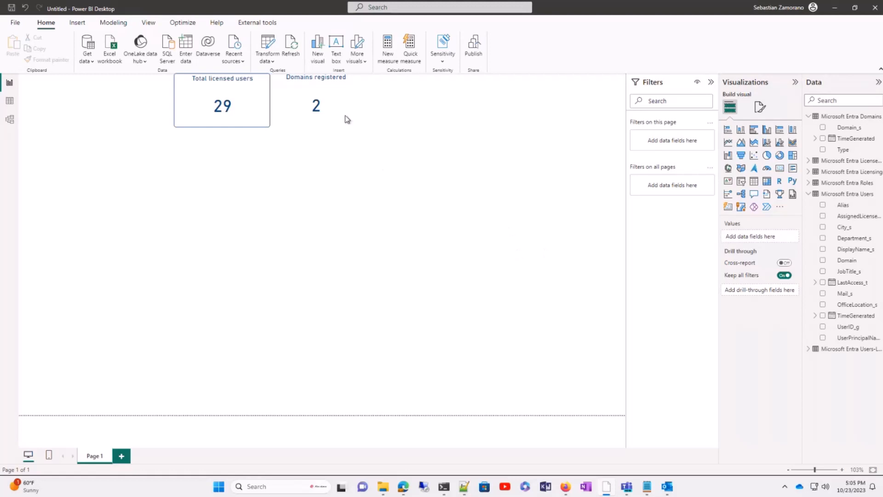
- Give the Domains registered card a dark blue visual border with 5 px rounded corners
{"action": "left_click", "coordinate": [331, 96]}
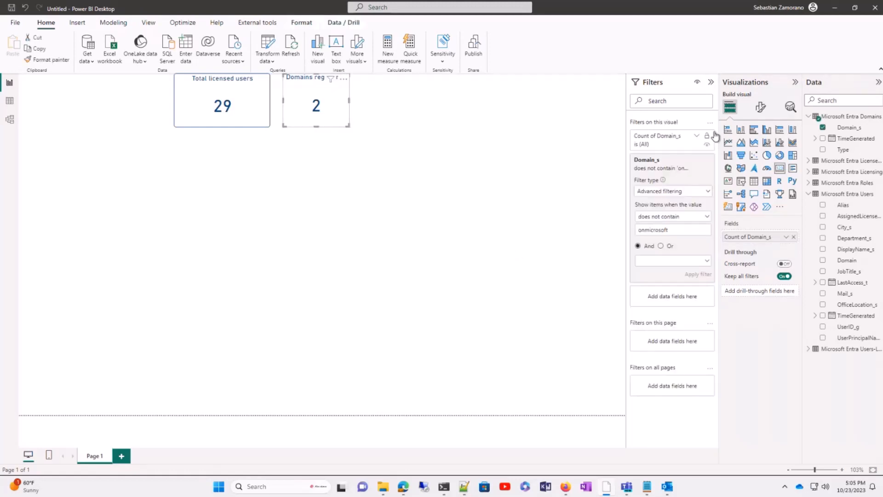
{"action": "left_click", "coordinate": [761, 107]}
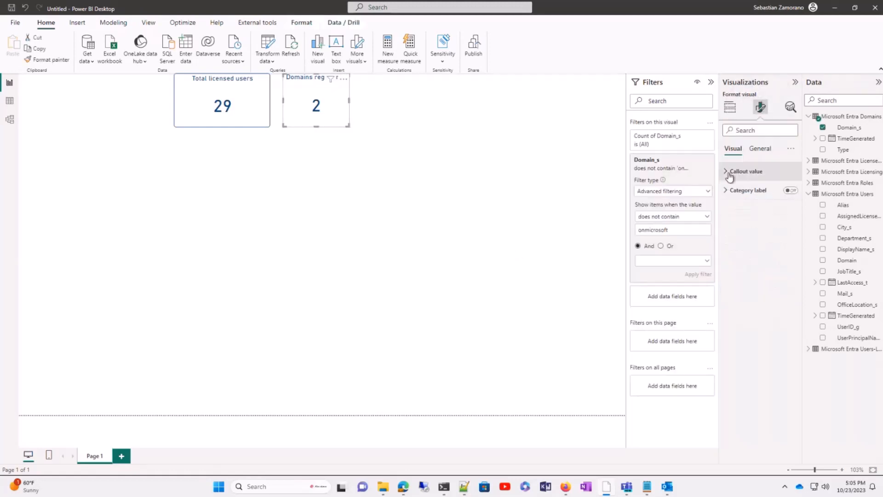
{"action": "left_click", "coordinate": [760, 151]}
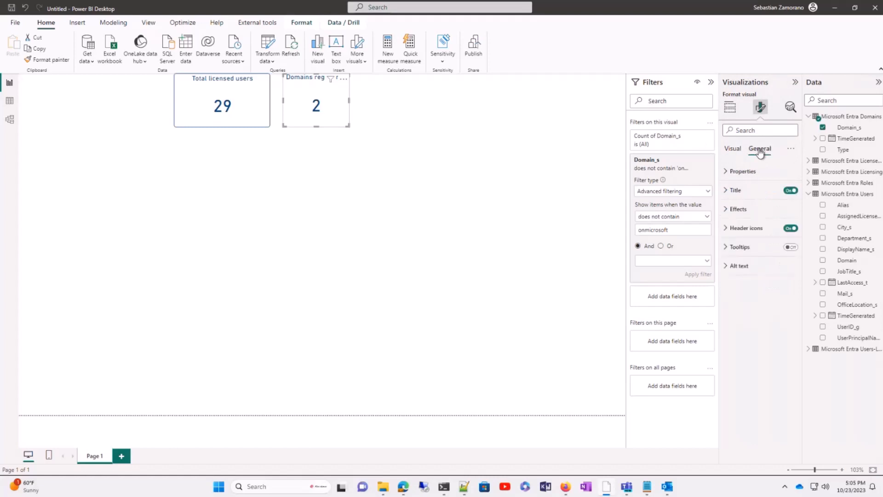
{"action": "left_click", "coordinate": [731, 209]}
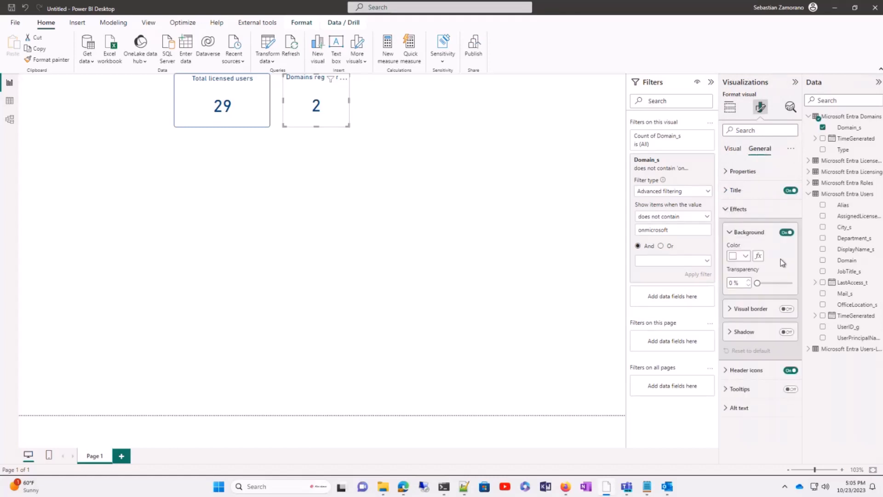
{"action": "left_click", "coordinate": [764, 309]}
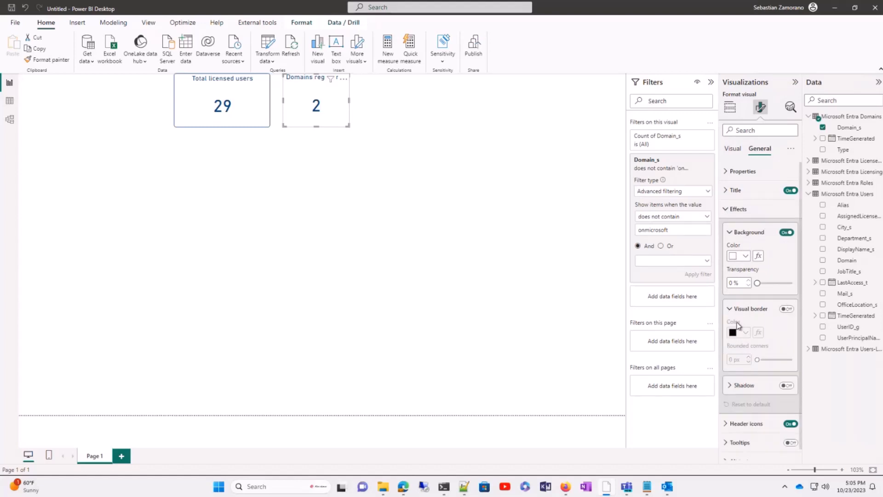
{"action": "left_click", "coordinate": [787, 309]}
{"action": "left_click", "coordinate": [746, 332]}
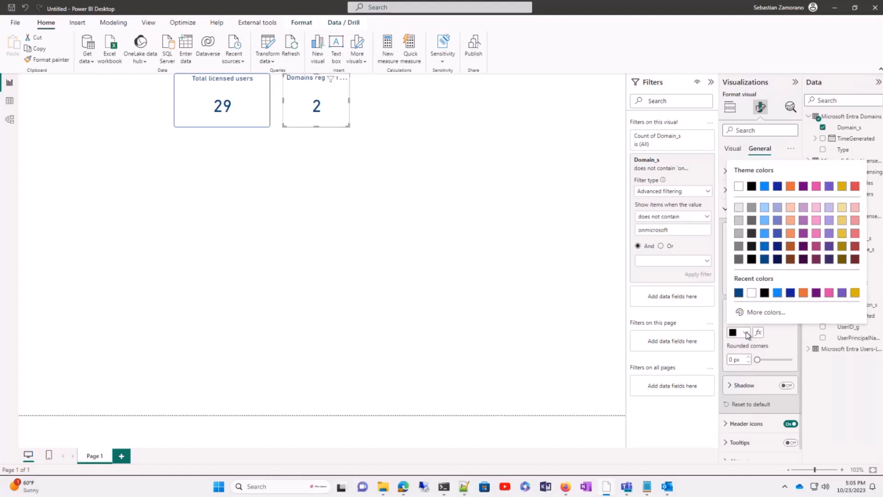
{"action": "left_click", "coordinate": [765, 259]}
{"action": "double_click", "coordinate": [731, 358]}
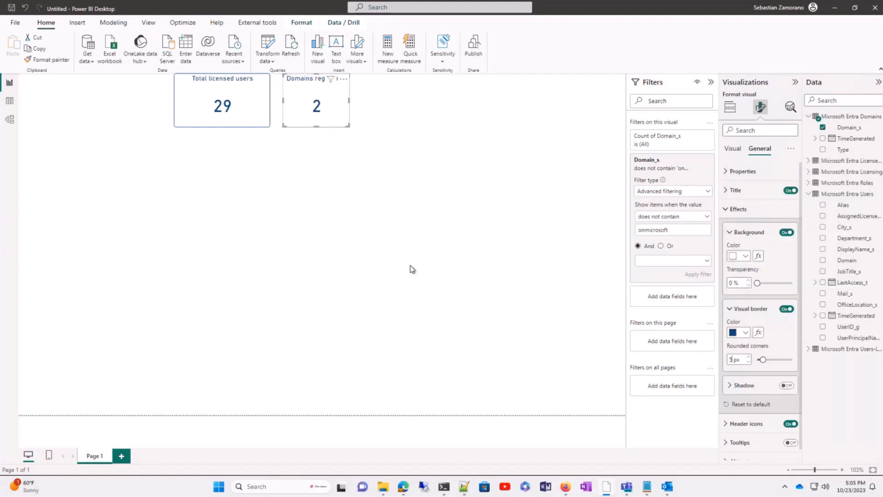
{"action": "left_click", "coordinate": [437, 246]}
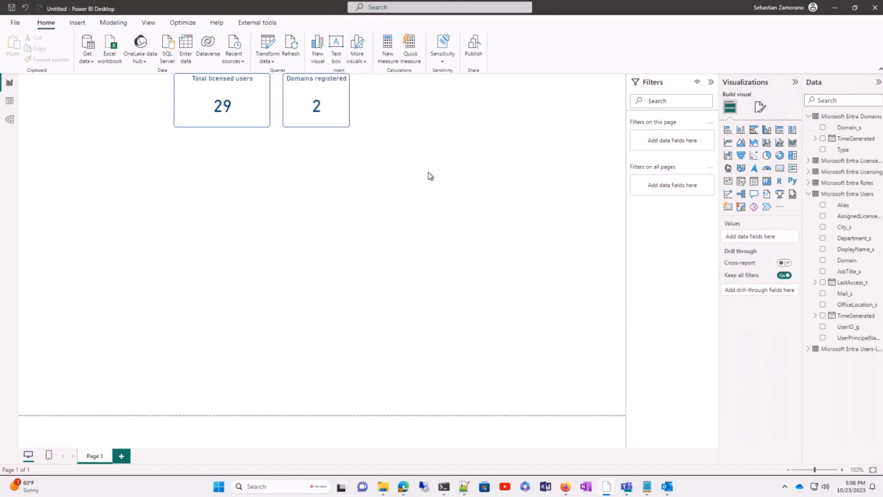
- Add a pie chart to the page and place it beside the Domains registered card
{"action": "left_click", "coordinate": [767, 156]}
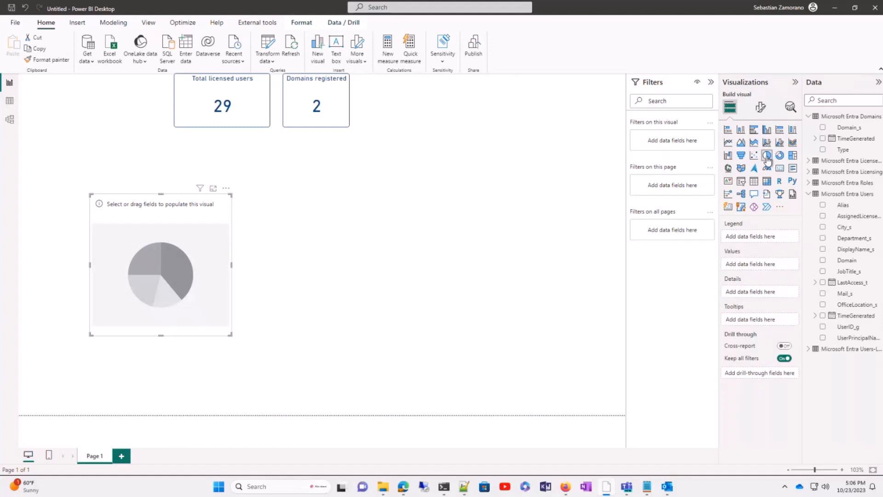
{"action": "left_click_drag", "start_coordinate": [216, 244], "coordinate": [459, 135]}
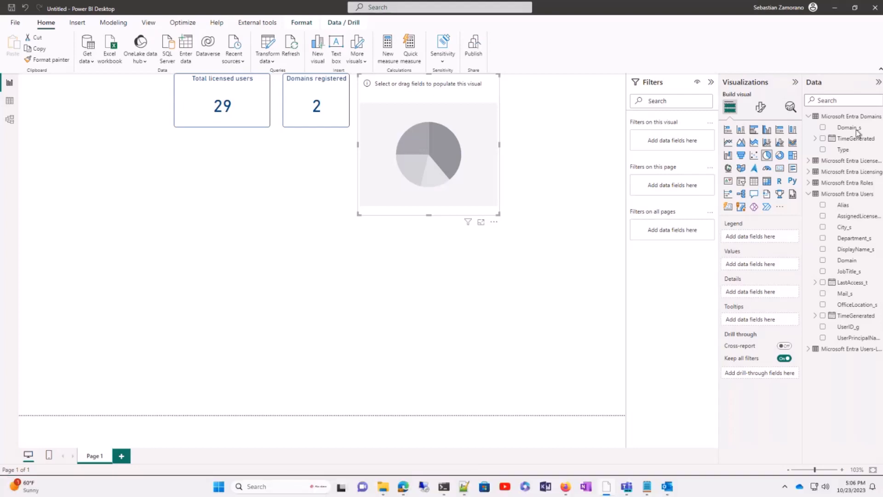
{"action": "left_click_drag", "start_coordinate": [852, 128], "coordinate": [776, 241]}
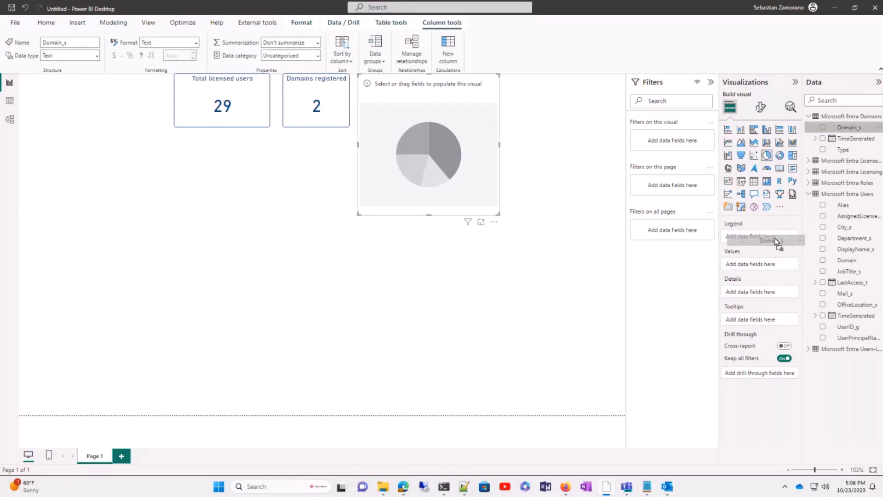
{"action": "left_click_drag", "start_coordinate": [776, 241], "coordinate": [775, 237]}
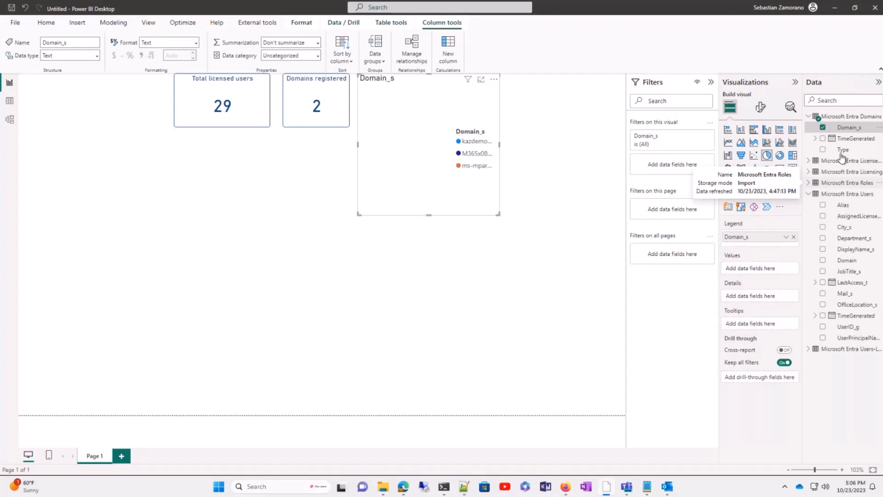
{"action": "left_click", "coordinate": [823, 128]}
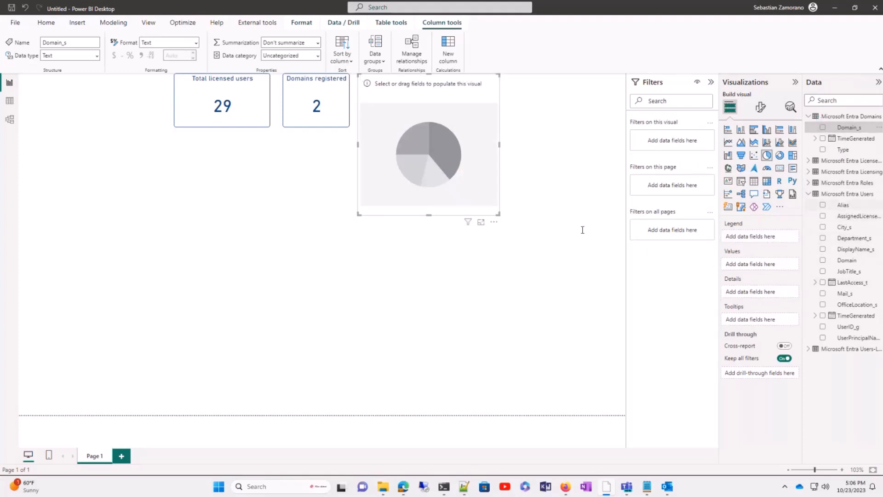
- Set the pie chart's legend to Domain and its values to a distinct count of UserPrincipalName_s from the Microsoft Entra Users table
{"action": "left_click", "coordinate": [9, 104]}
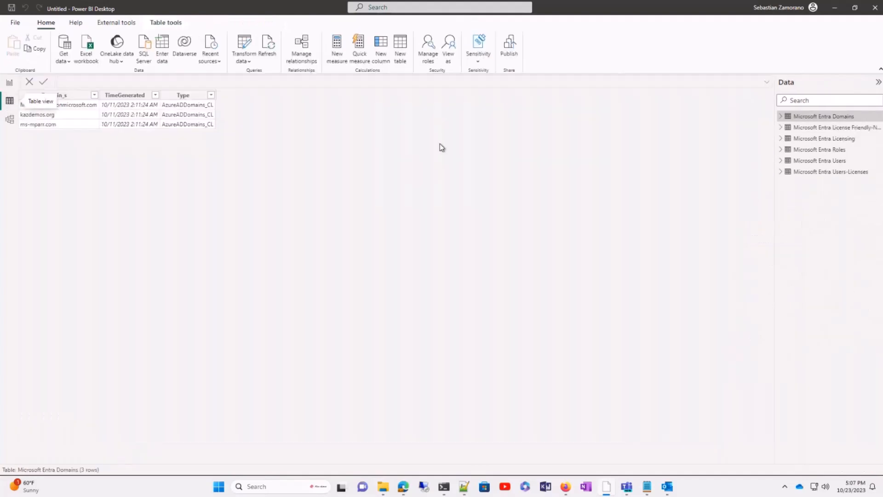
{"action": "left_click", "coordinate": [811, 161]}
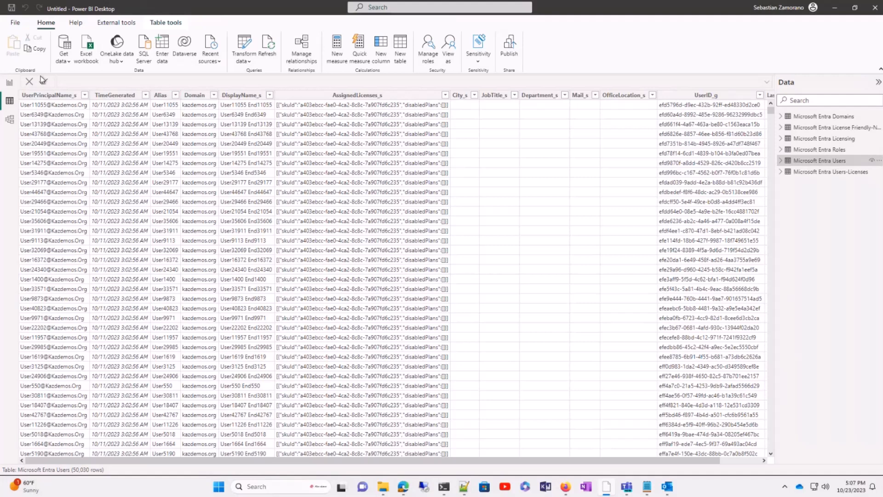
{"action": "left_click", "coordinate": [8, 84]}
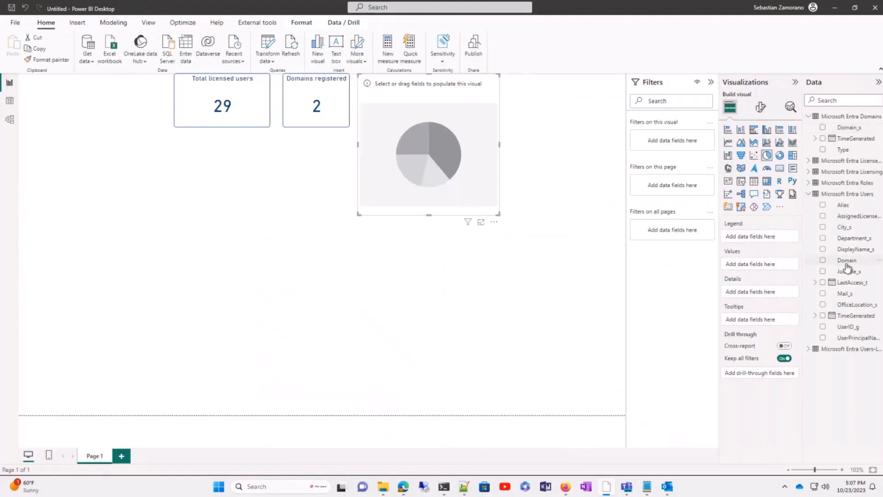
{"action": "left_click_drag", "start_coordinate": [847, 261], "coordinate": [765, 241]}
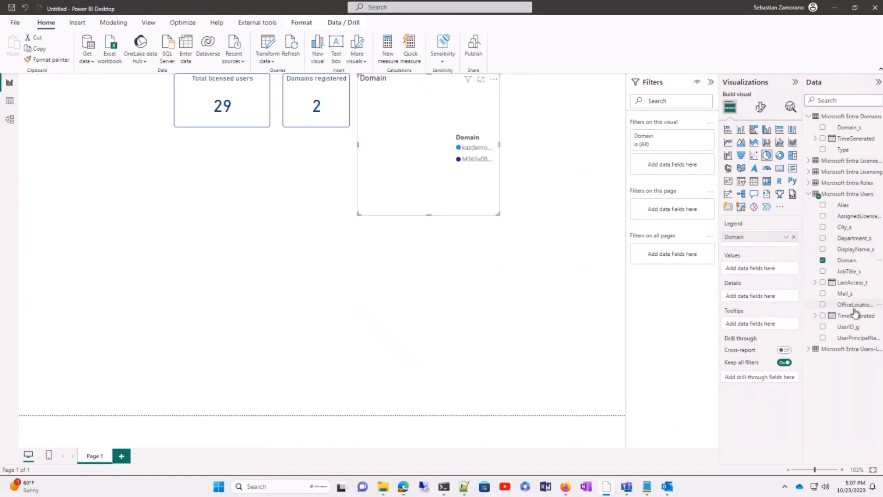
{"action": "left_click_drag", "start_coordinate": [846, 338], "coordinate": [764, 275]}
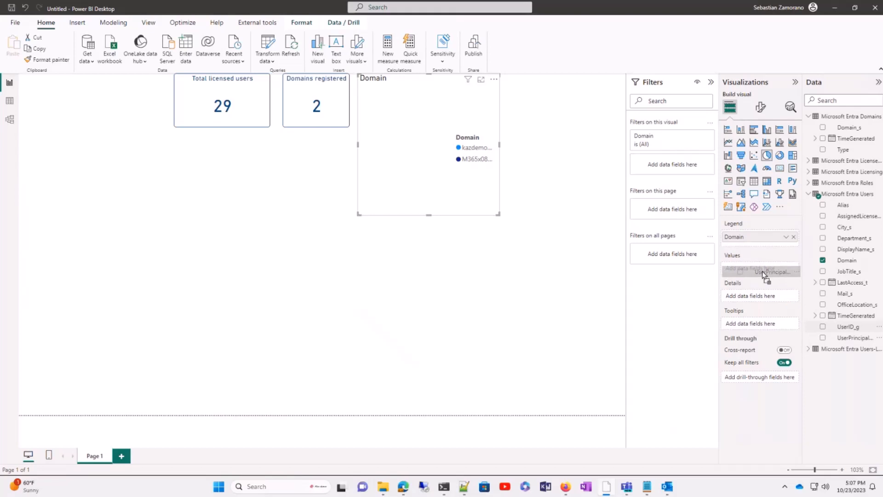
{"action": "left_click_drag", "start_coordinate": [763, 275], "coordinate": [764, 271]}
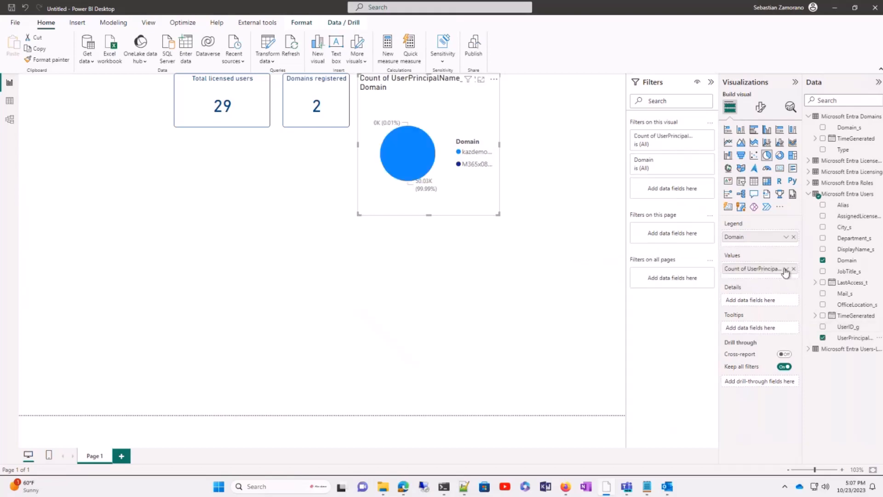
{"action": "left_click", "coordinate": [786, 269]}
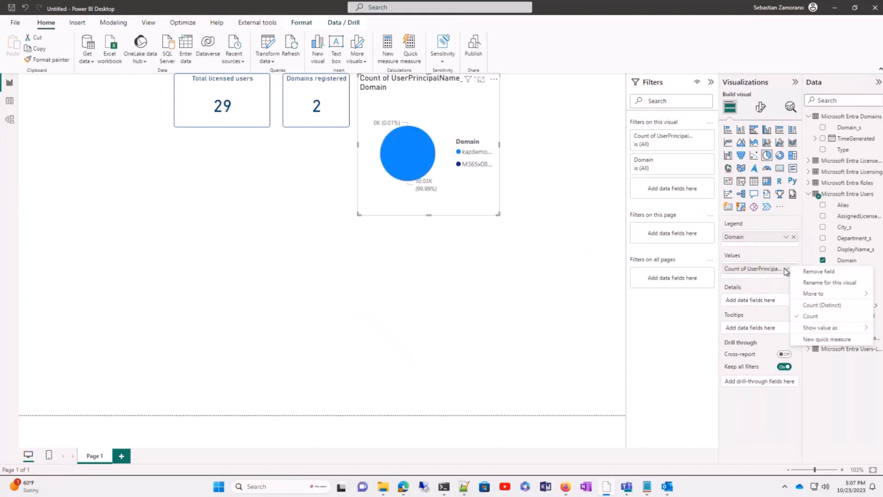
{"action": "left_click", "coordinate": [809, 309]}
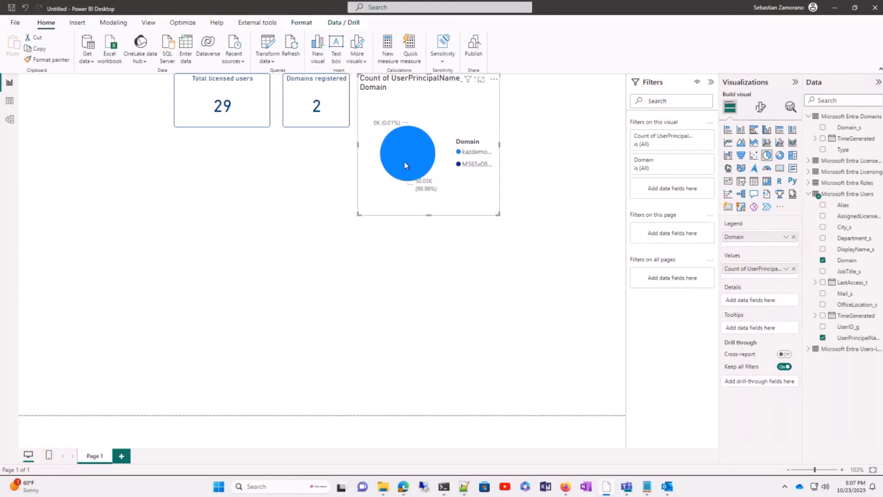
- Filter the pie chart to UserPrincipalName_s values that do not contain "User" using advanced filtering
{"action": "left_click", "coordinate": [412, 126]}
{"action": "left_click_drag", "start_coordinate": [853, 337], "coordinate": [686, 185]}
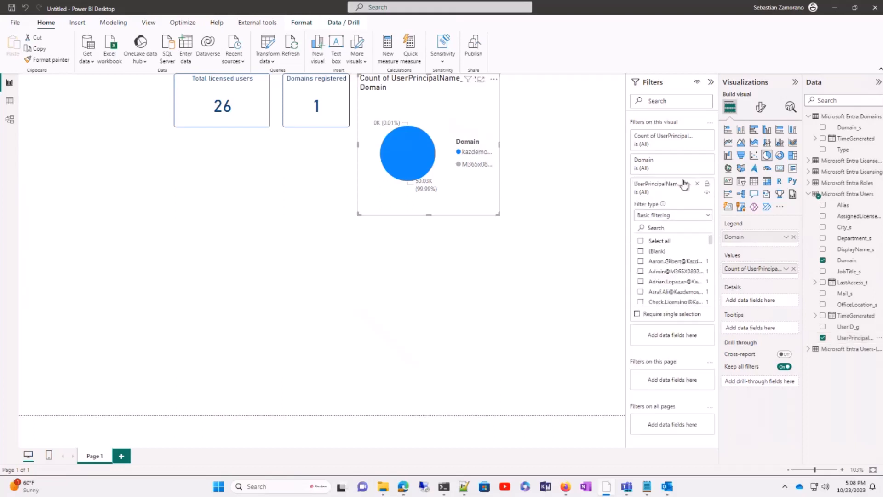
{"action": "left_click", "coordinate": [708, 216]}
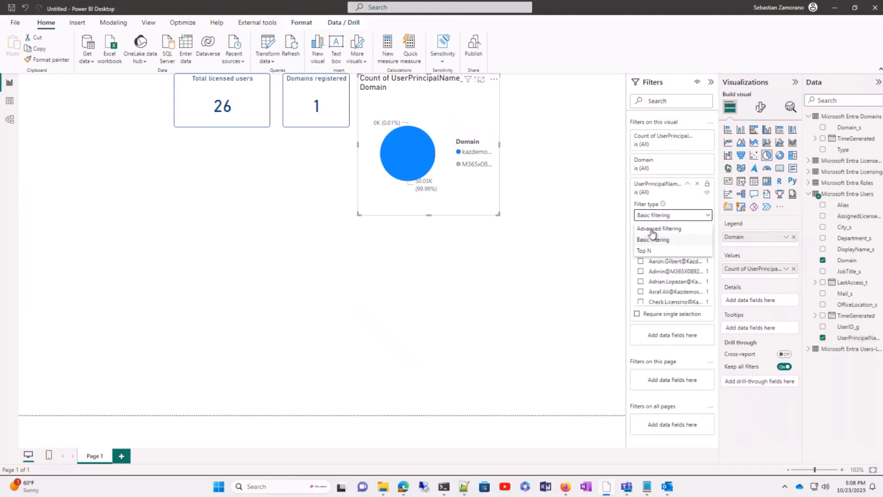
{"action": "left_click", "coordinate": [653, 232]}
{"action": "left_click", "coordinate": [655, 240]}
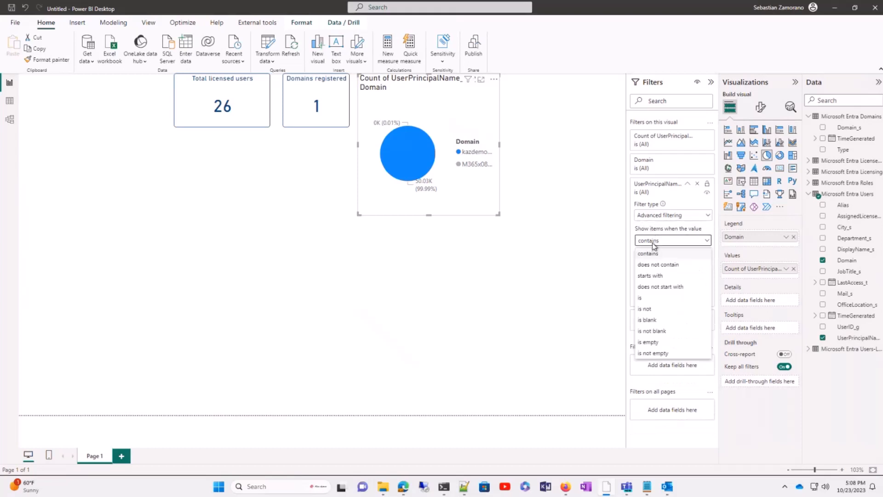
{"action": "left_click", "coordinate": [663, 264]}
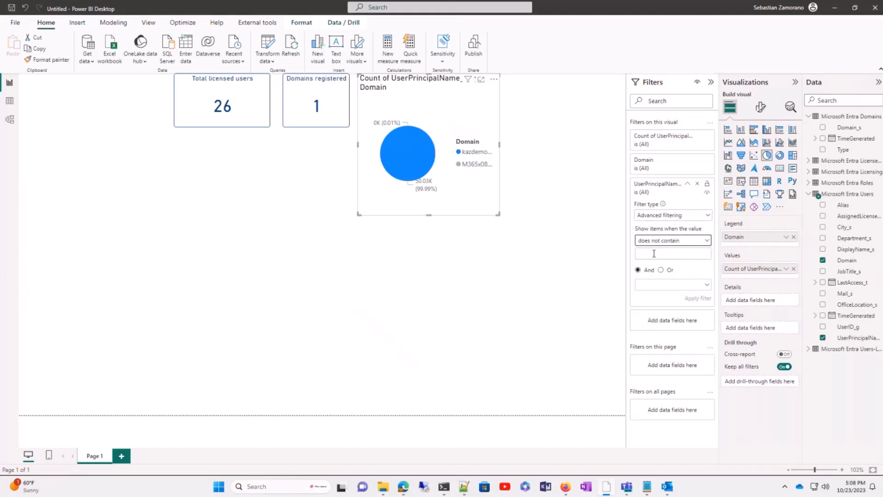
{"action": "left_click", "coordinate": [654, 253]}
{"action": "type", "text": "User"}
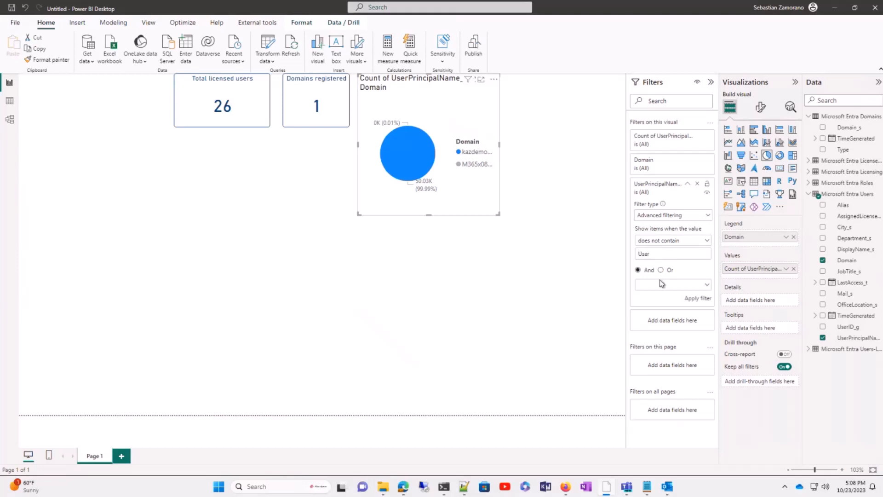
{"action": "left_click", "coordinate": [695, 299]}
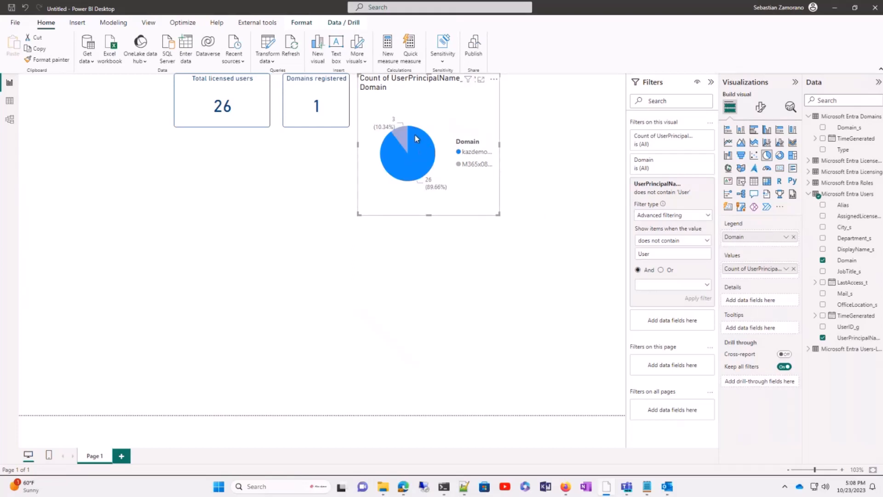
- Change the colour of the pie chart's M365x089236 OnMicrosoft slice to light gold
{"action": "left_click", "coordinate": [761, 109]}
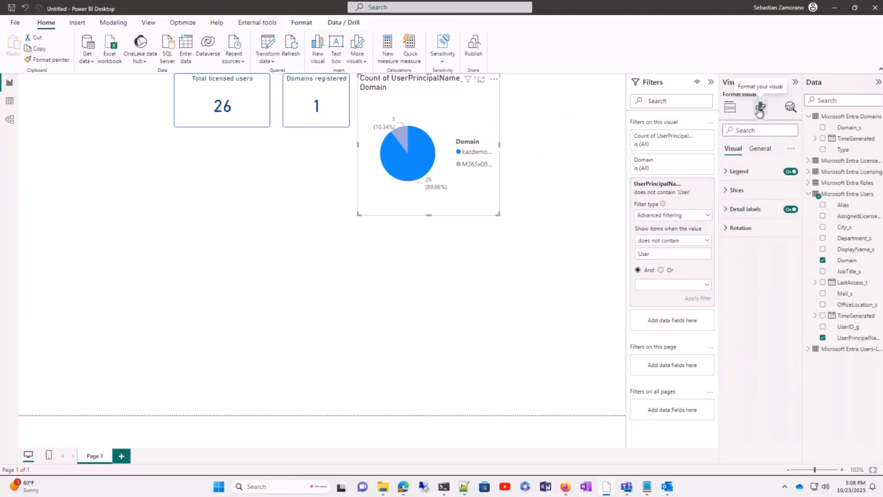
{"action": "left_click", "coordinate": [728, 191]}
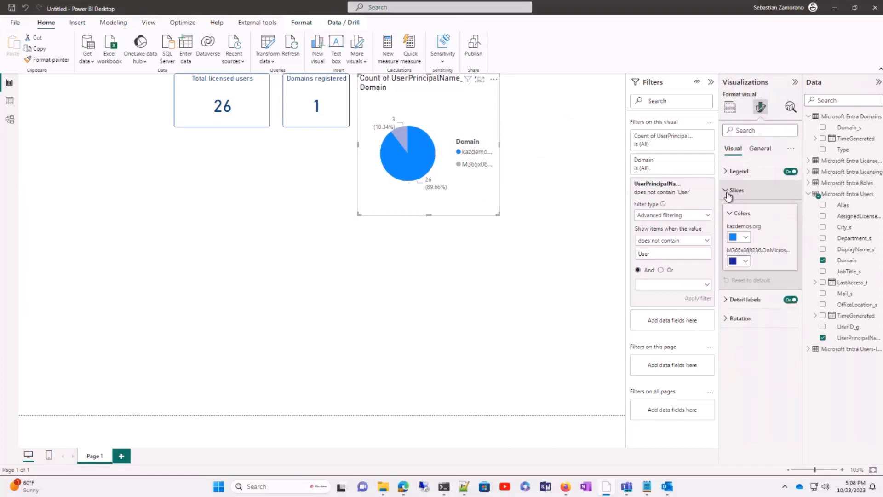
{"action": "left_click", "coordinate": [745, 262]}
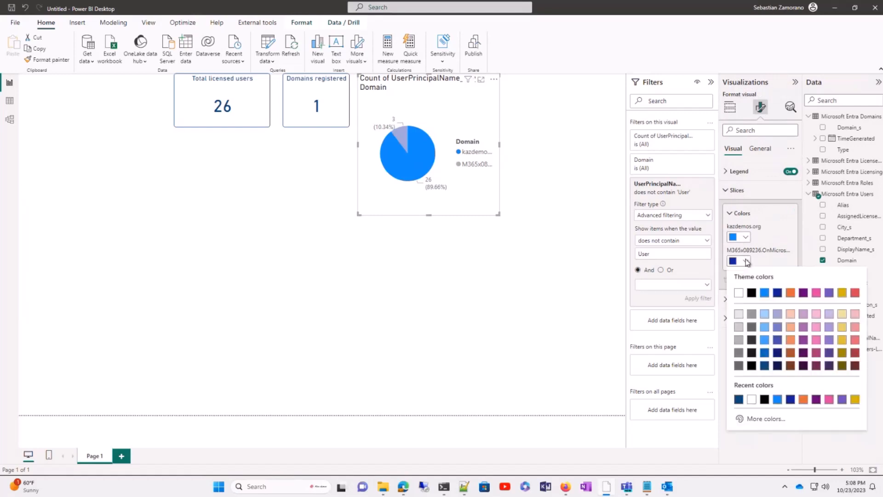
{"action": "left_click", "coordinate": [805, 298]}
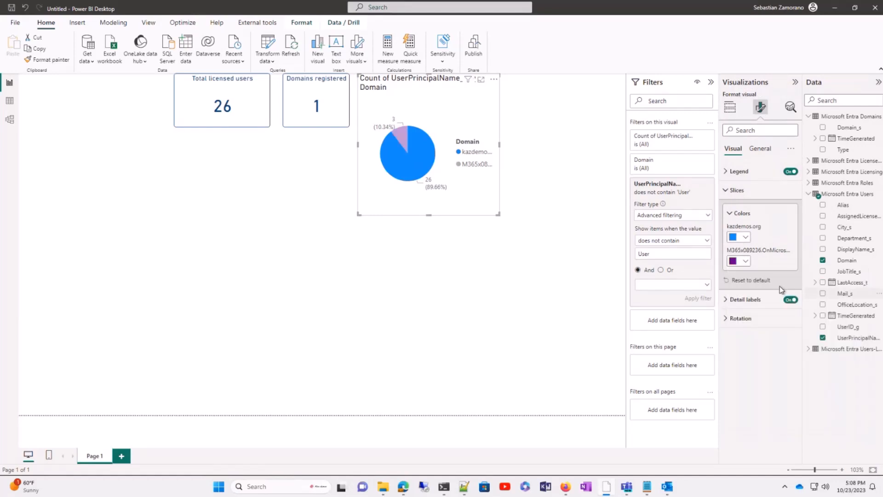
{"action": "left_click", "coordinate": [746, 262]}
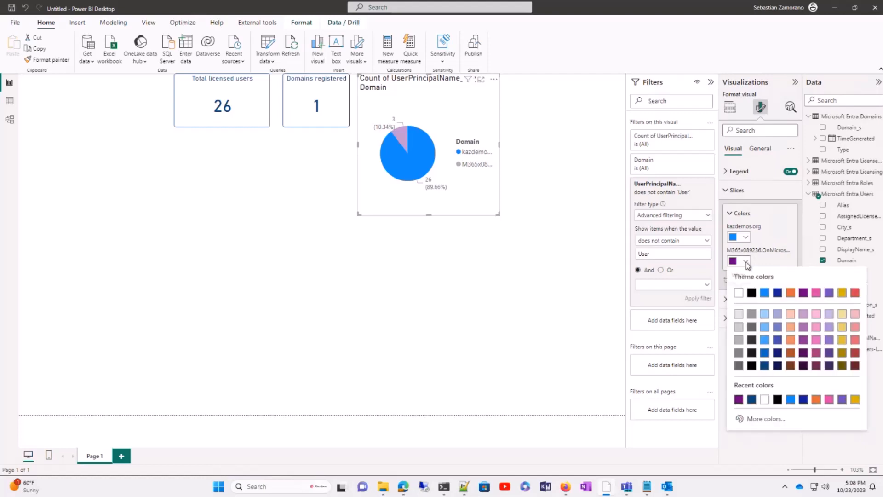
{"action": "left_click", "coordinate": [842, 327]}
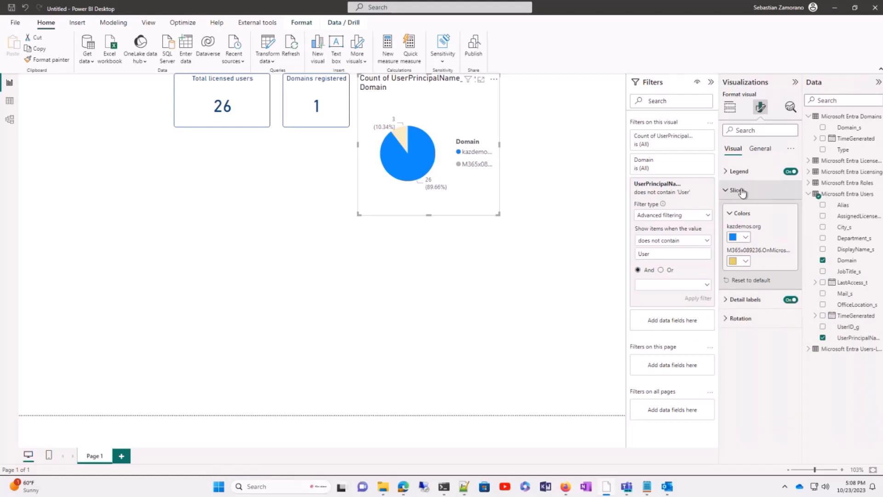
- Review the pie chart's detail label settings and rotate its slices to 185°
{"action": "left_click", "coordinate": [726, 302]}
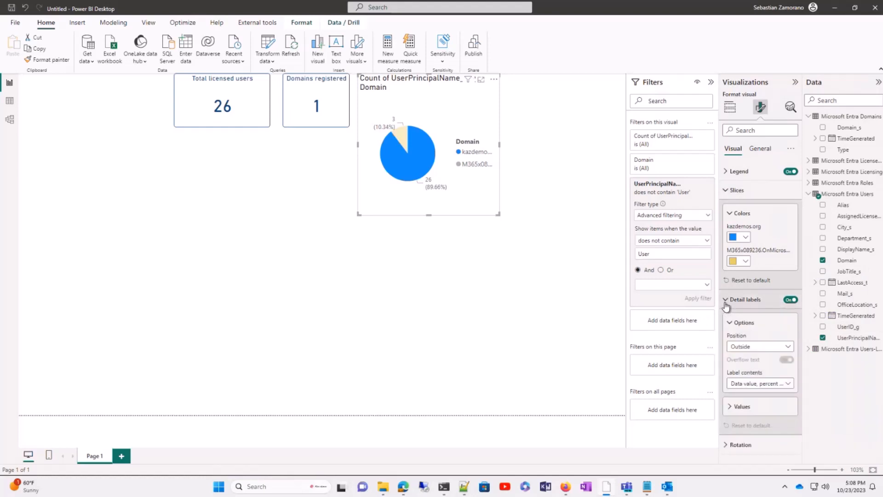
{"action": "left_click", "coordinate": [730, 407]}
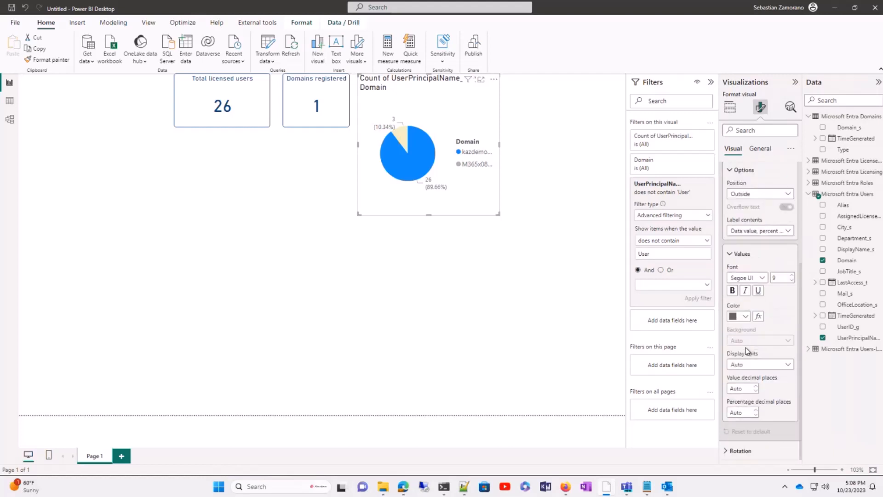
{"action": "left_click", "coordinate": [727, 452]}
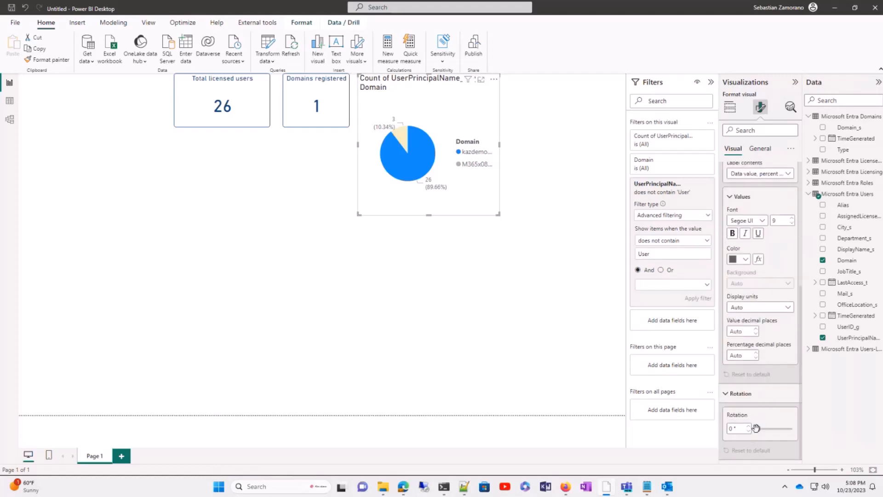
{"action": "left_click_drag", "start_coordinate": [757, 427], "coordinate": [775, 427]}
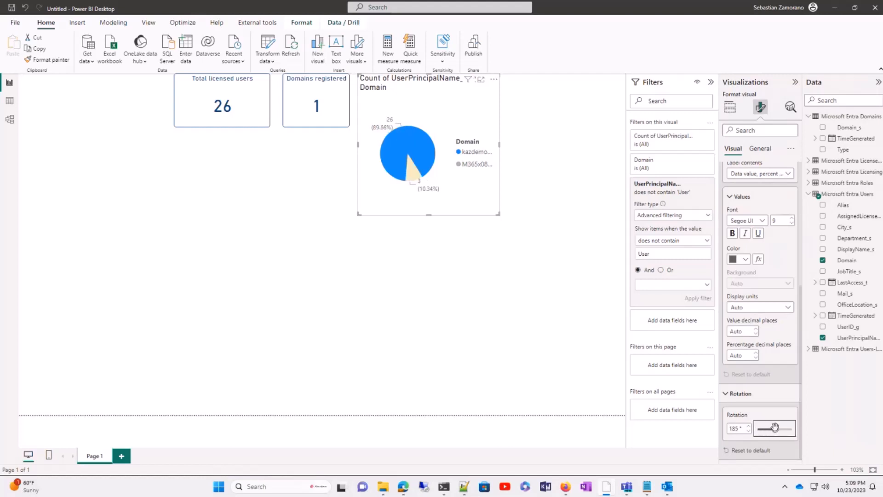
{"action": "scroll", "coordinate": [772, 328], "scroll_direction": "up", "scroll_amount": 5}
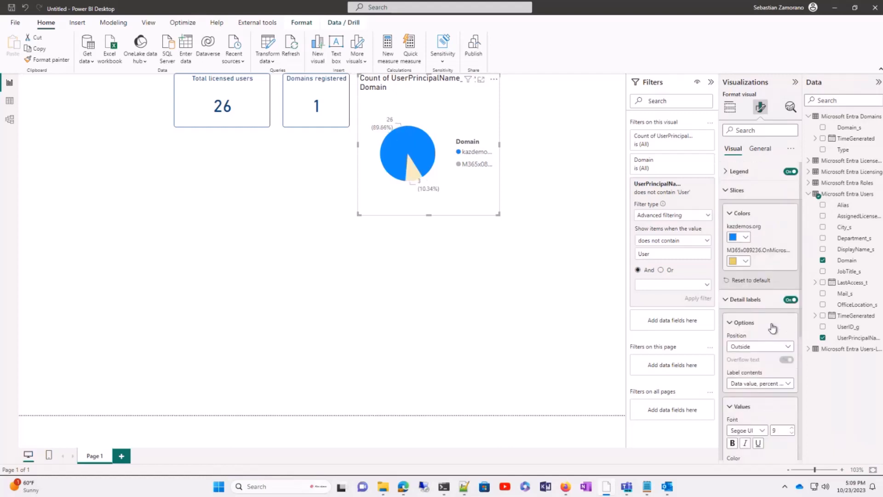
{"action": "left_click", "coordinate": [736, 171]}
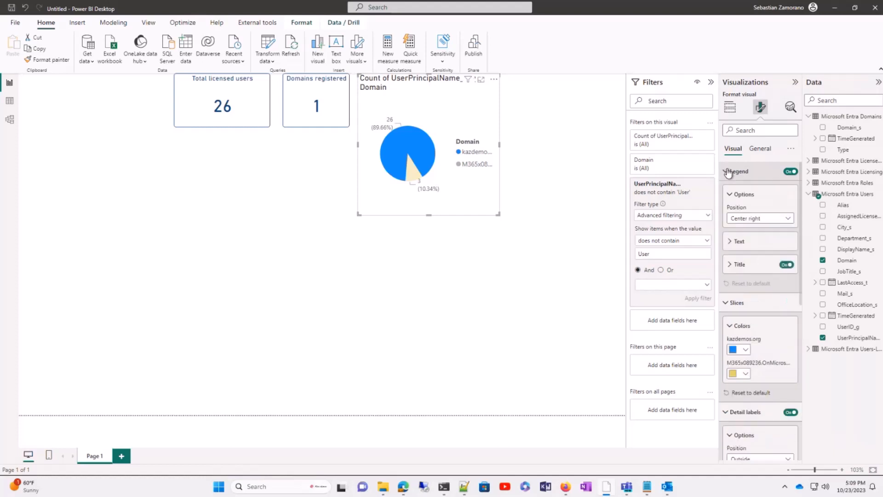
{"action": "left_click", "coordinate": [735, 241]}
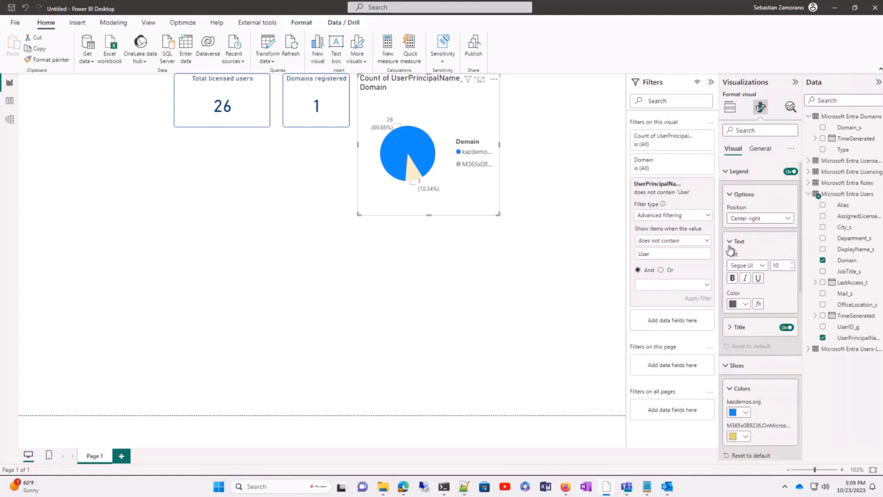
{"action": "left_click", "coordinate": [737, 327]}
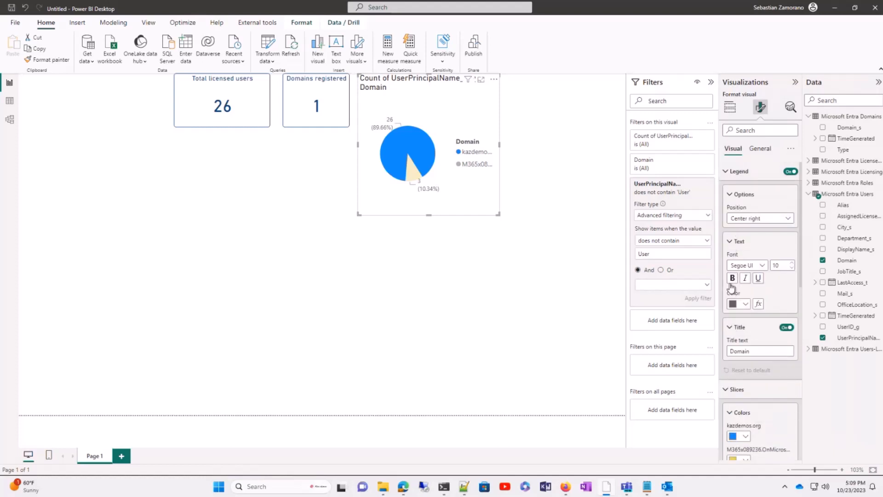
- Change the pie chart's title text to "Users by domain"
{"action": "left_click", "coordinate": [761, 156]}
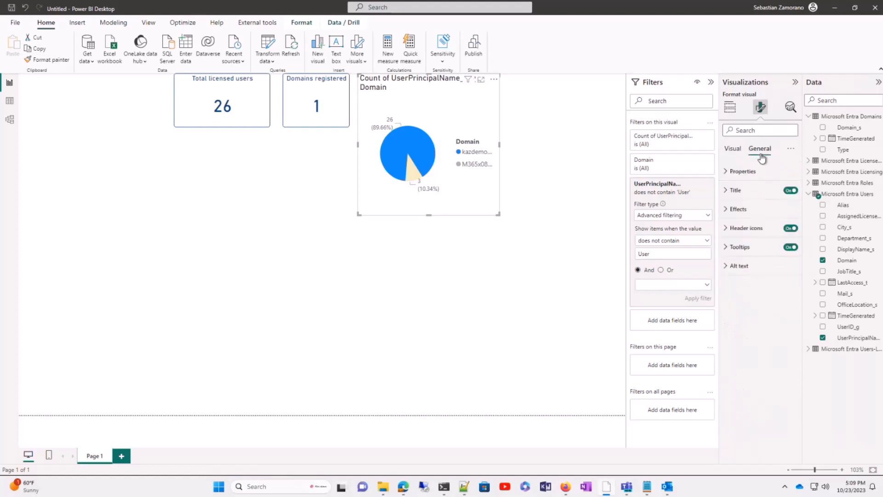
{"action": "left_click", "coordinate": [733, 190]}
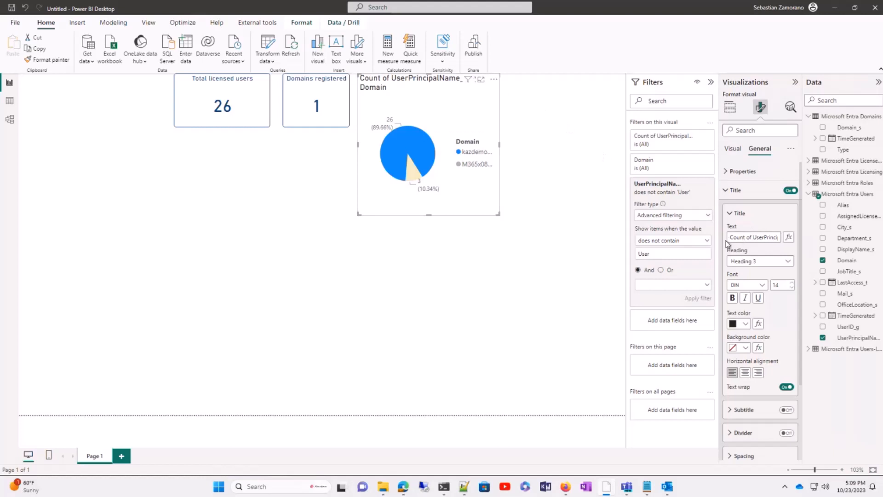
{"action": "left_click_drag", "start_coordinate": [729, 237], "coordinate": [834, 237]}
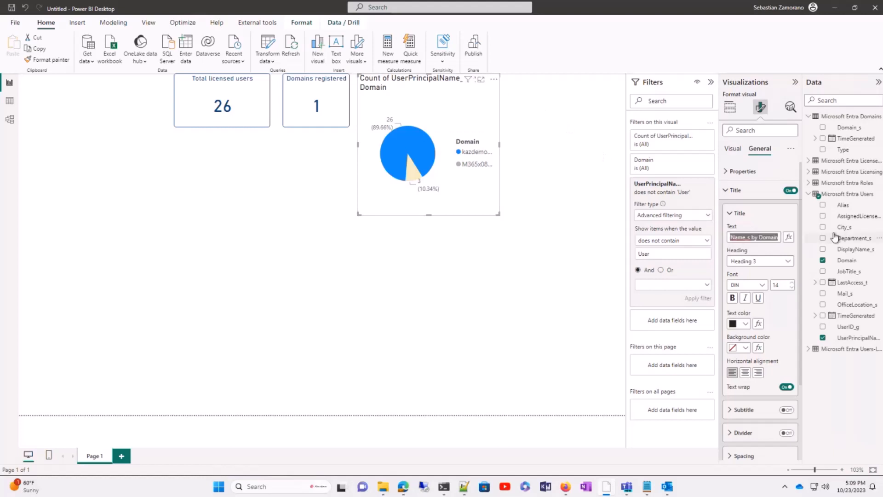
{"action": "type", "text": "Users"}
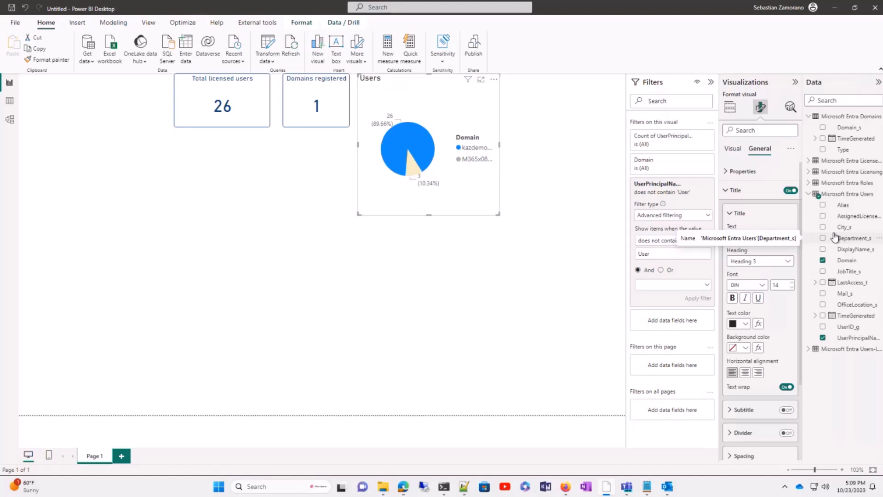
{"action": "type", "text": " by domain"}
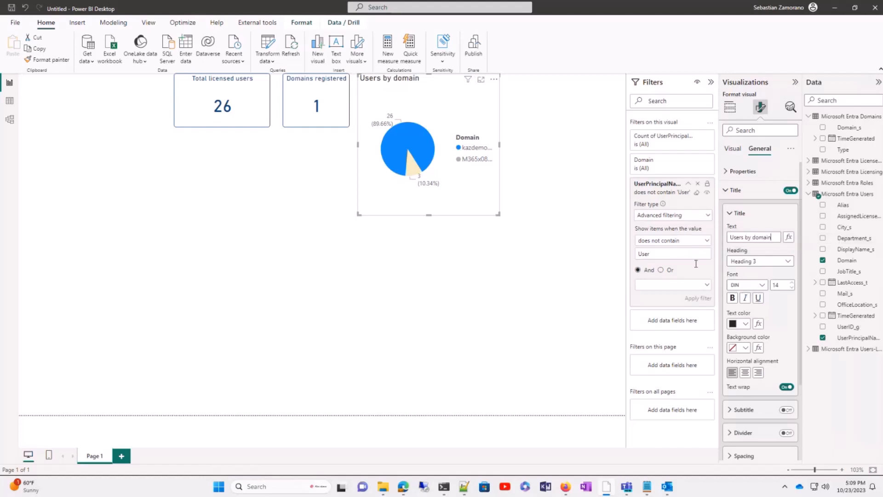
- Centre the pie chart's title and set its text colour to dark blue
{"action": "left_click", "coordinate": [746, 372]}
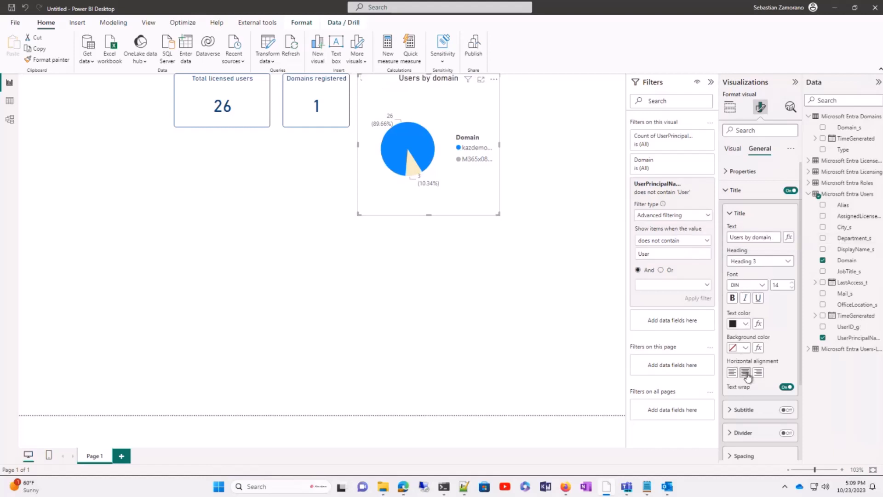
{"action": "left_click", "coordinate": [746, 324]}
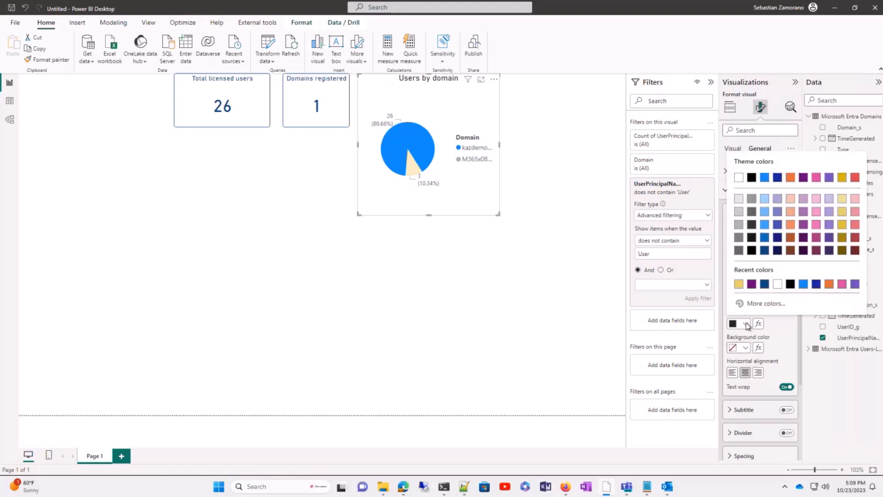
{"action": "left_click", "coordinate": [766, 250]}
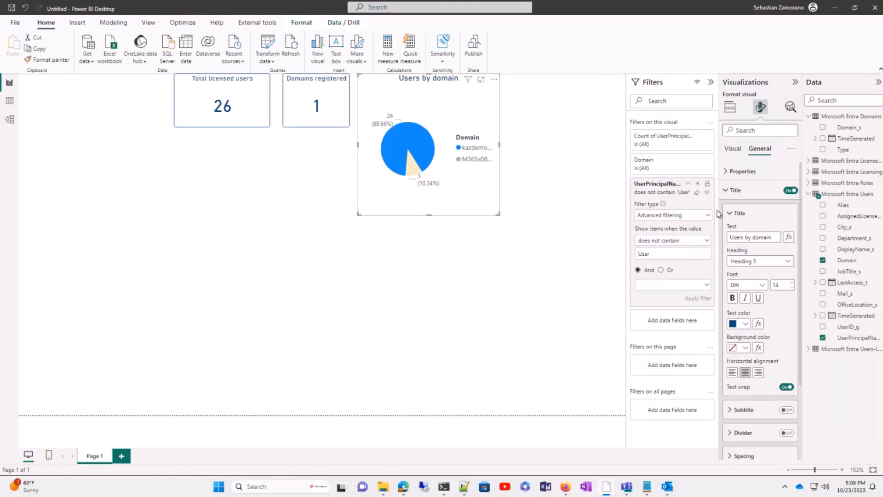
{"action": "left_click", "coordinate": [726, 191]}
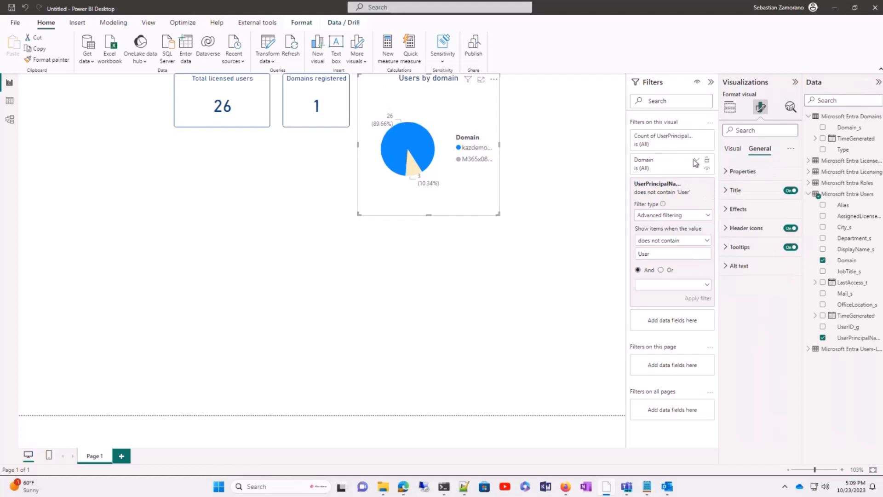
- Test how the cards respond to selecting and clearing each domain in the Users by domain pie chart, including through its legend
{"action": "left_click", "coordinate": [333, 104]}
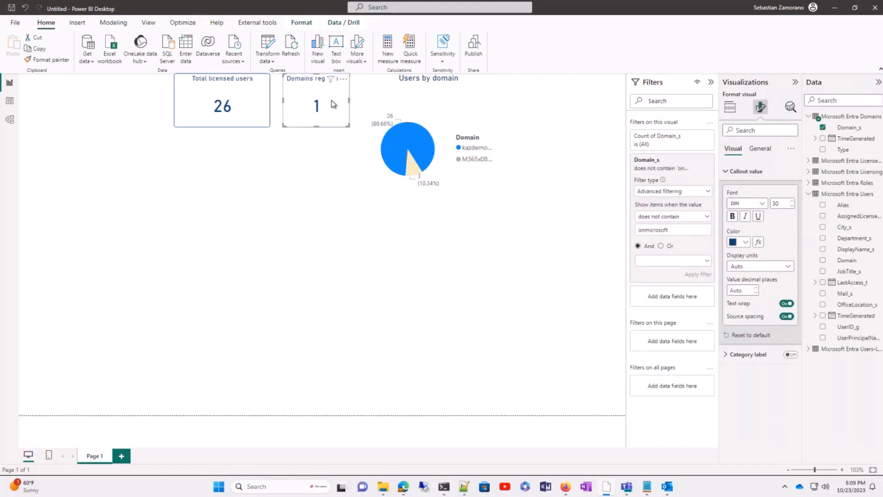
{"action": "left_click", "coordinate": [417, 174]}
{"action": "left_click", "coordinate": [417, 173]}
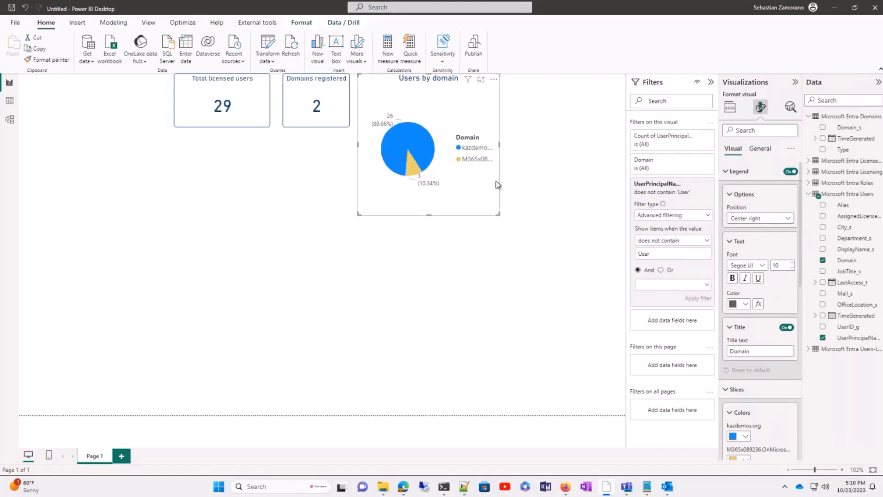
{"action": "left_click", "coordinate": [426, 141]}
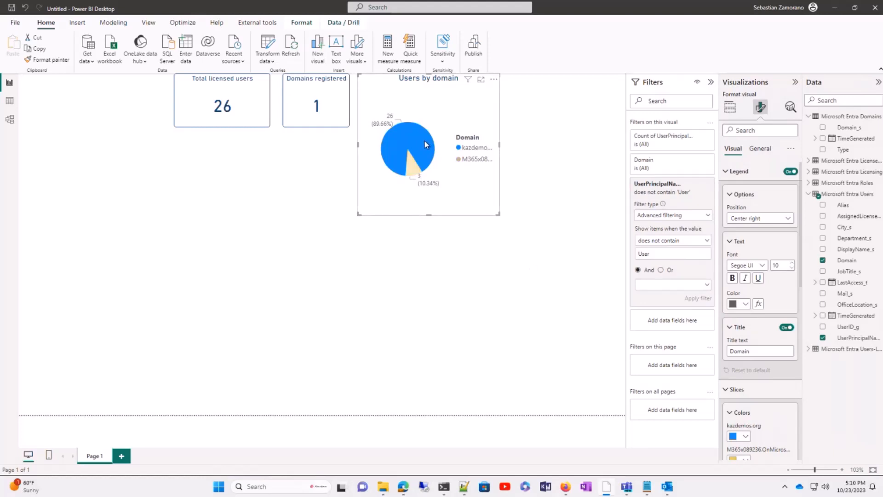
{"action": "left_click", "coordinate": [416, 168]}
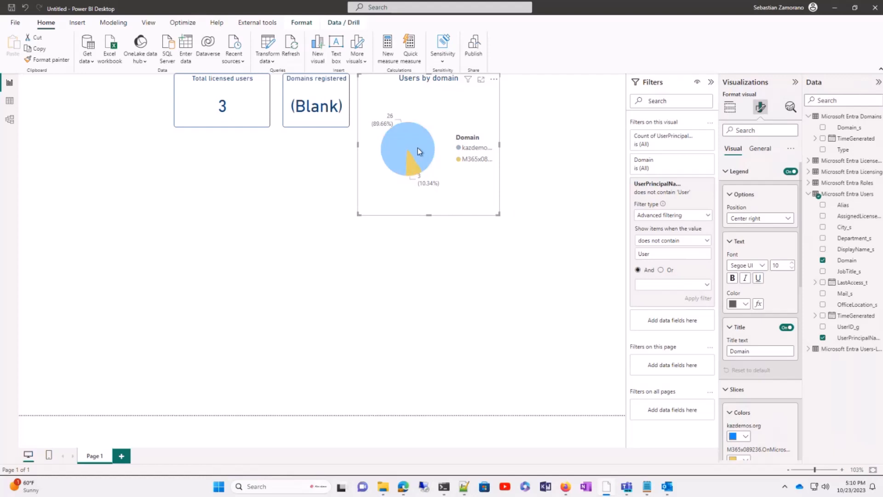
{"action": "left_click", "coordinate": [418, 150]}
{"action": "left_click", "coordinate": [419, 150]}
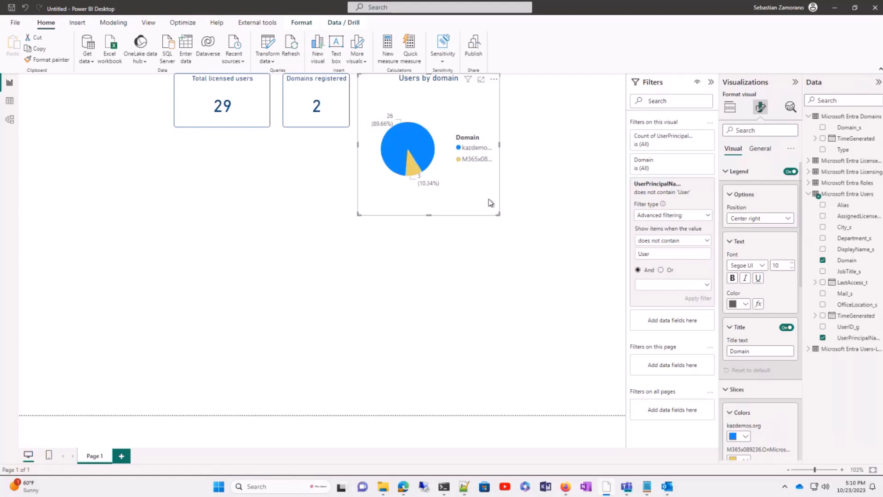
{"action": "left_click", "coordinate": [468, 150]}
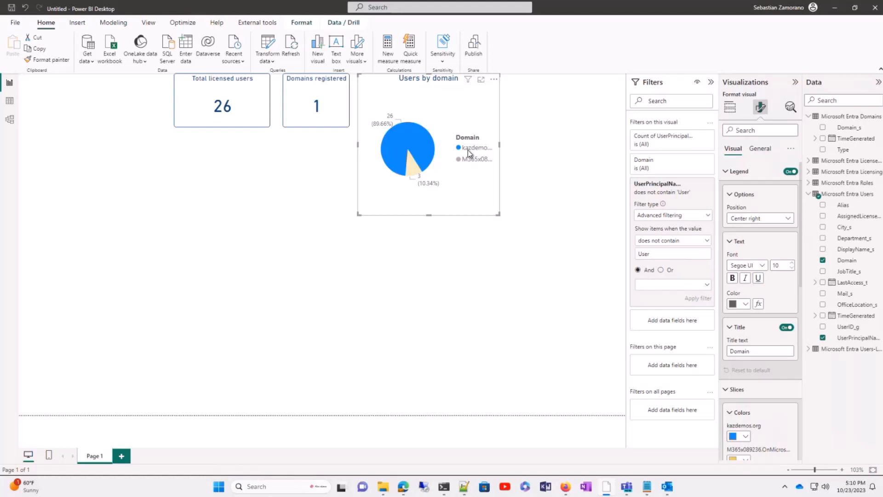
- Check how the two cards filter when each domain is selected and cleared in the pie chart's legend and its kazdemos.org slice
{"action": "left_click", "coordinate": [468, 150]}
{"action": "left_click", "coordinate": [469, 159]}
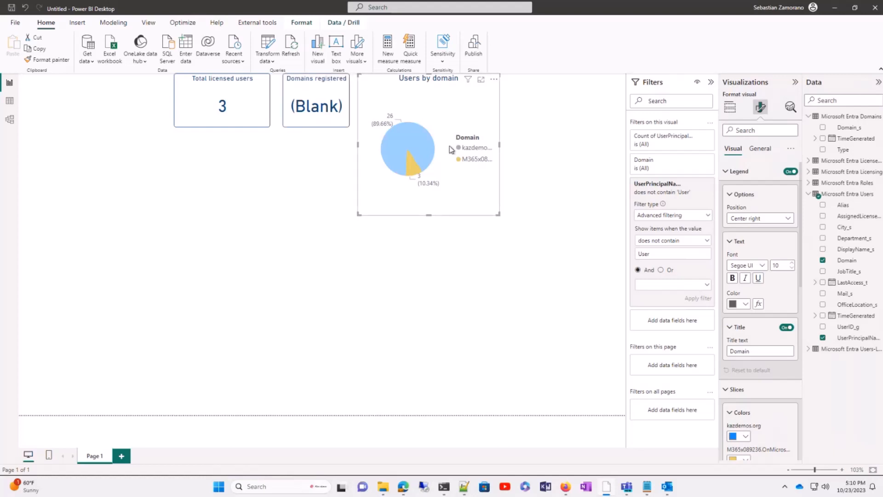
{"action": "left_click", "coordinate": [470, 161]}
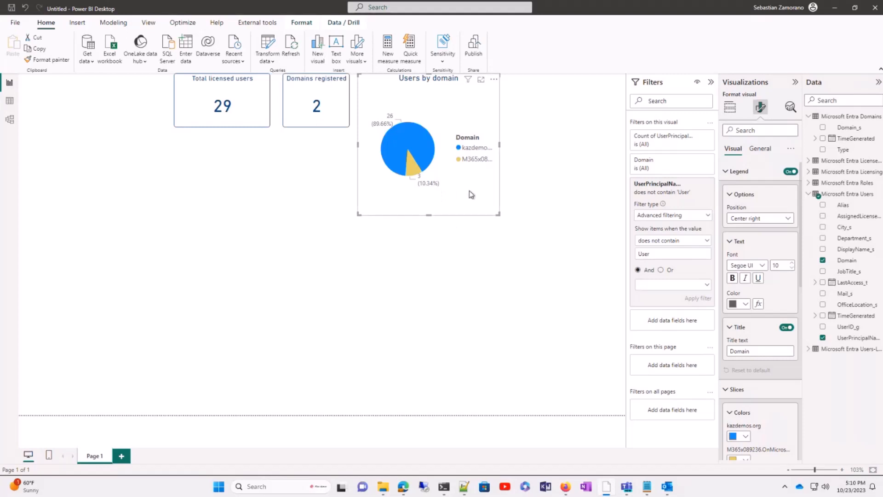
{"action": "left_click", "coordinate": [426, 149]}
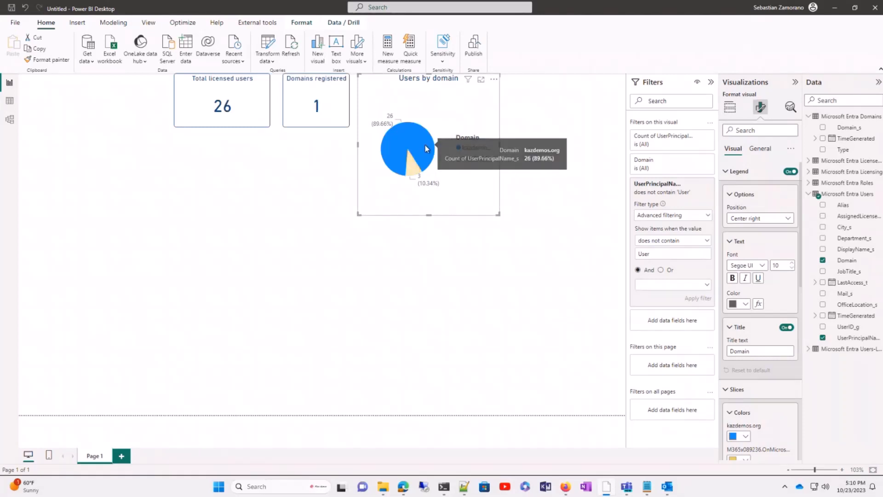
{"action": "left_click", "coordinate": [425, 148]}
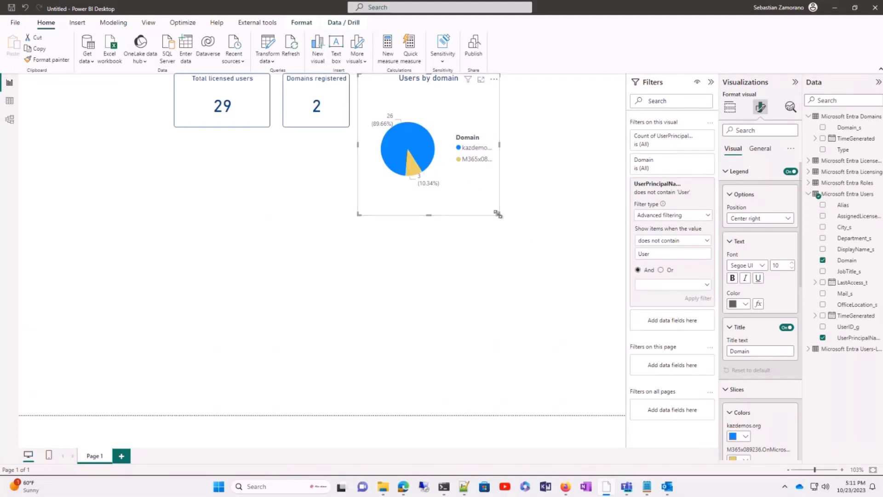
- Shrink the Users by domain chart to the cards' height and add a dark blue visual border with 3 px rounded corners
{"action": "left_click_drag", "start_coordinate": [495, 215], "coordinate": [504, 129]}
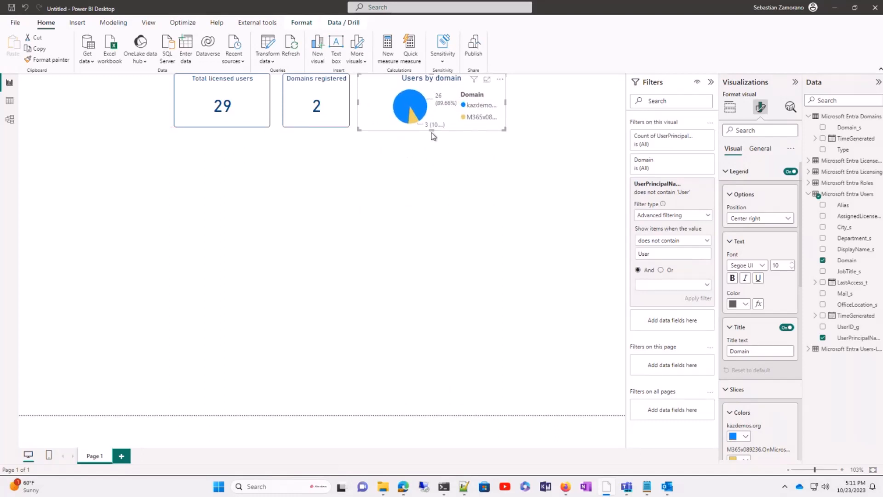
{"action": "left_click_drag", "start_coordinate": [429, 129], "coordinate": [429, 125]}
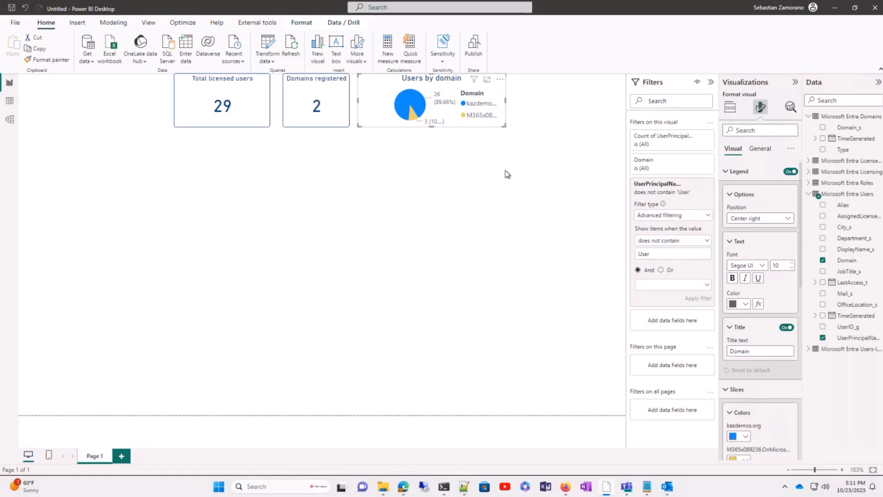
{"action": "left_click", "coordinate": [758, 149]}
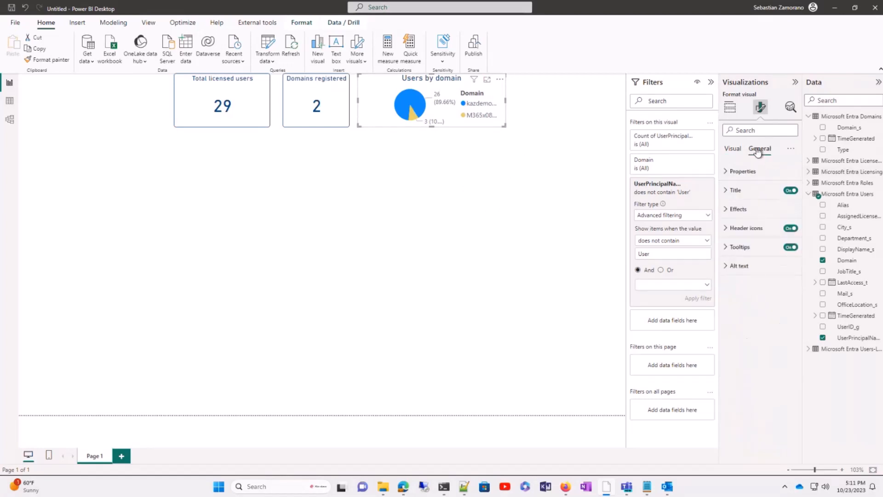
{"action": "left_click", "coordinate": [729, 209]}
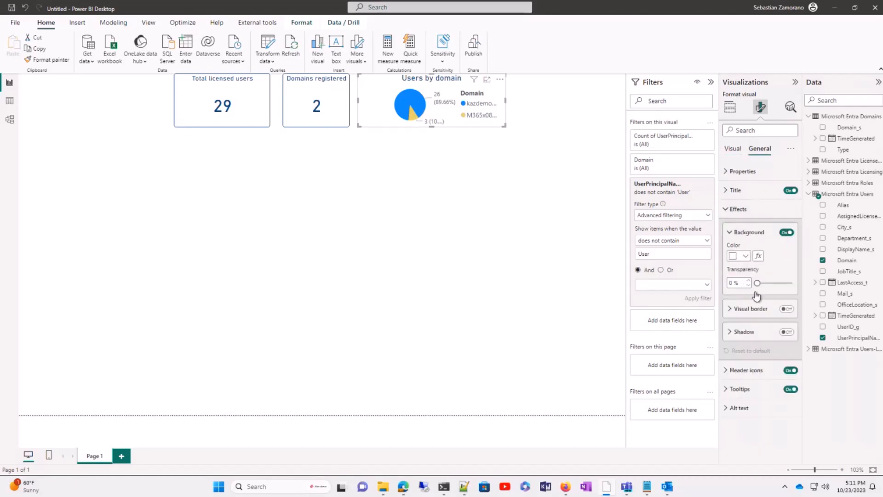
{"action": "left_click", "coordinate": [785, 310]}
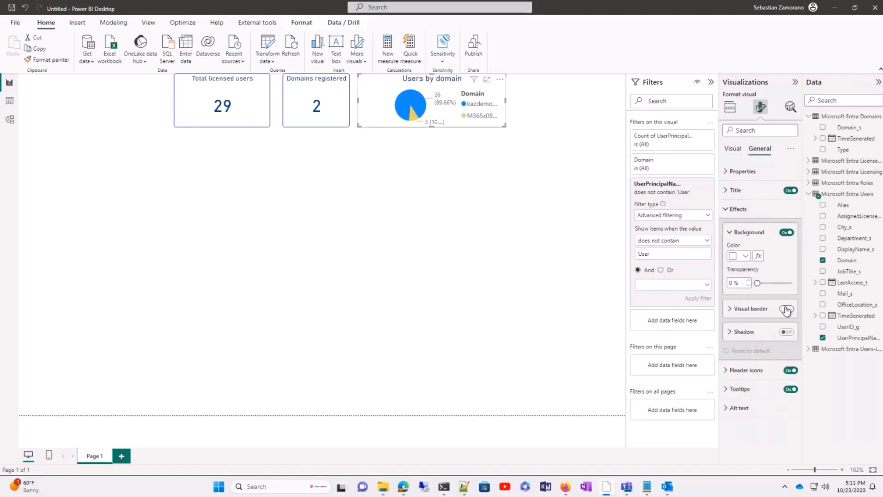
{"action": "left_click", "coordinate": [732, 309]}
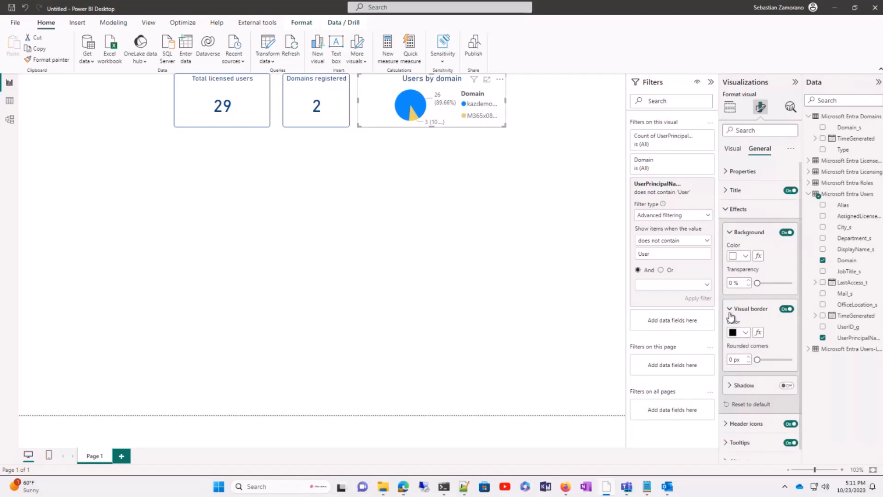
{"action": "left_click", "coordinate": [745, 332]}
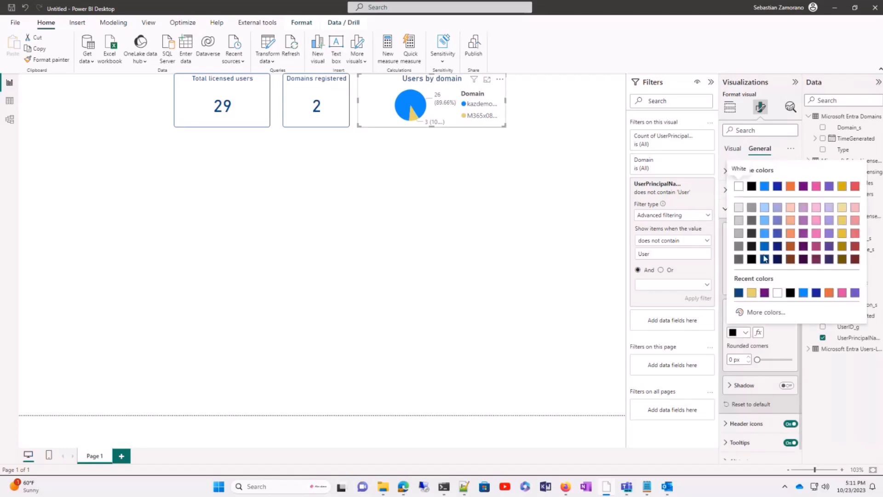
{"action": "left_click", "coordinate": [765, 260]}
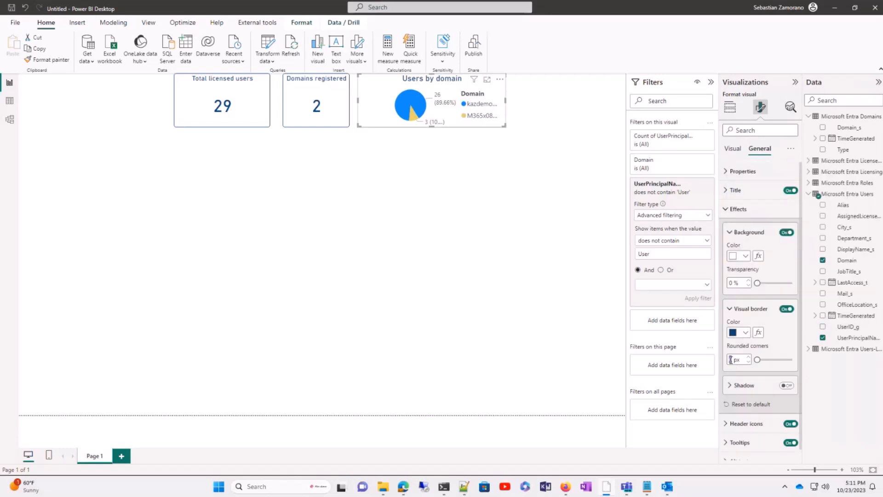
{"action": "type", "text": "3"}
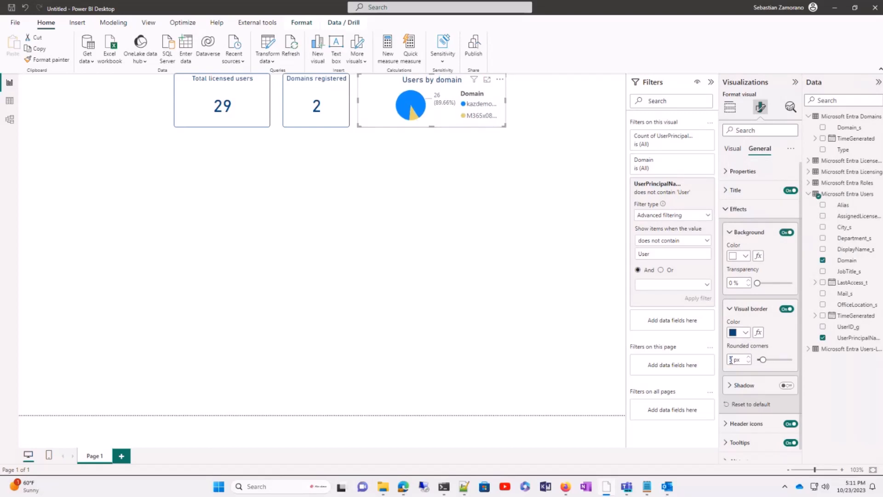
{"action": "left_click", "coordinate": [569, 316]}
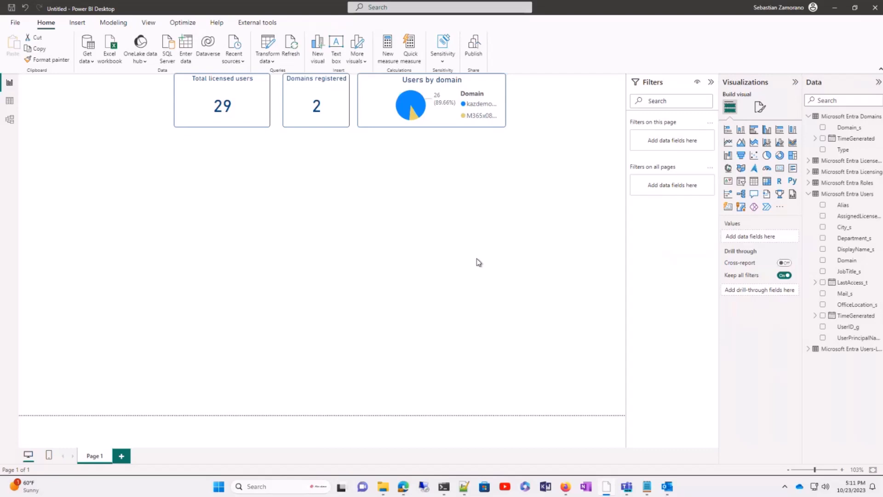
- Increase the Users by domain chart's height slightly so the smaller slice's detail label fits
{"action": "left_click", "coordinate": [437, 126]}
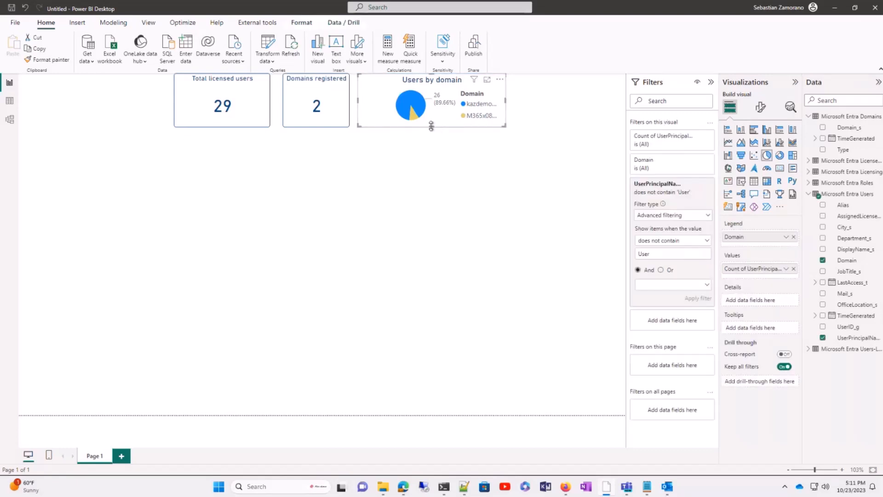
{"action": "mouse_move", "coordinate": [437, 127]}
{"action": "left_mouse_down"}
{"action": "mouse_move", "coordinate": [432, 155]}
{"action": "mouse_move", "coordinate": [435, 118]}
{"action": "mouse_move", "coordinate": [435, 129]}
{"action": "left_mouse_up"}
{"action": "mouse_move", "coordinate": [415, 116]}
{"action": "left_click_drag", "start_coordinate": [432, 128], "coordinate": [431, 131]}
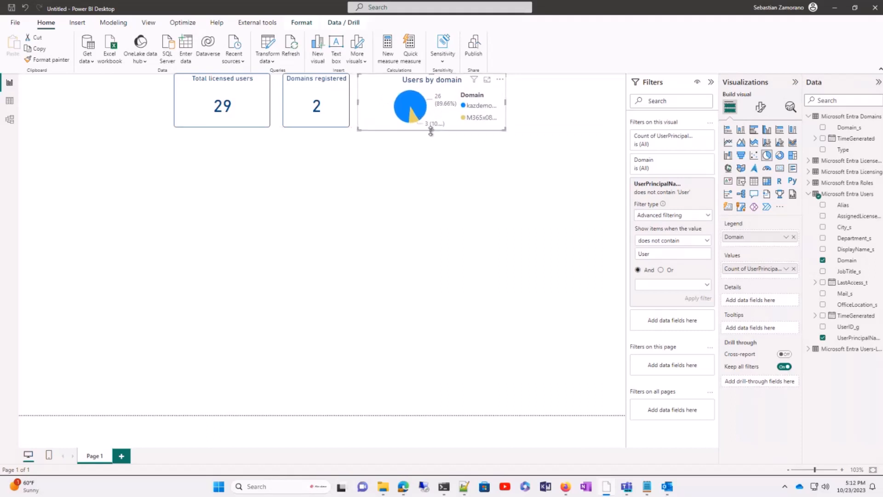
- Extend the Domains registered and Total licensed users cards downward to line up with the bottom edge of the pie chart
{"action": "left_click", "coordinate": [330, 124]}
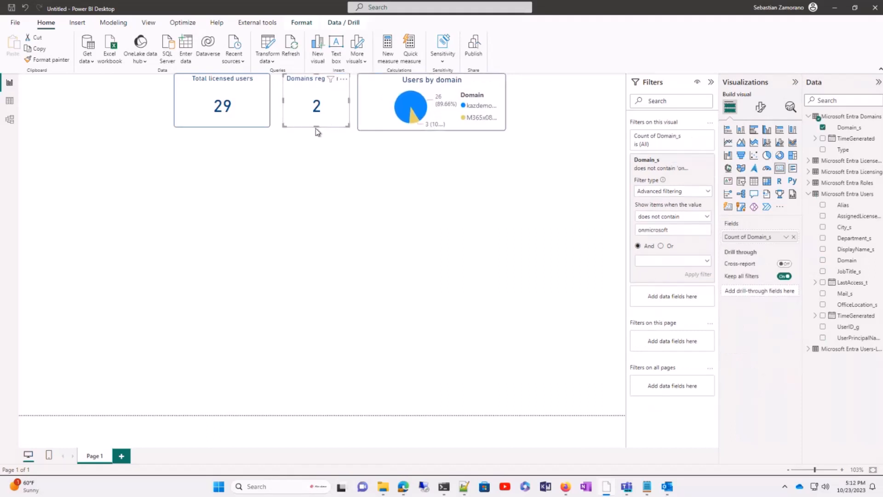
{"action": "left_click_drag", "start_coordinate": [315, 128], "coordinate": [316, 134]}
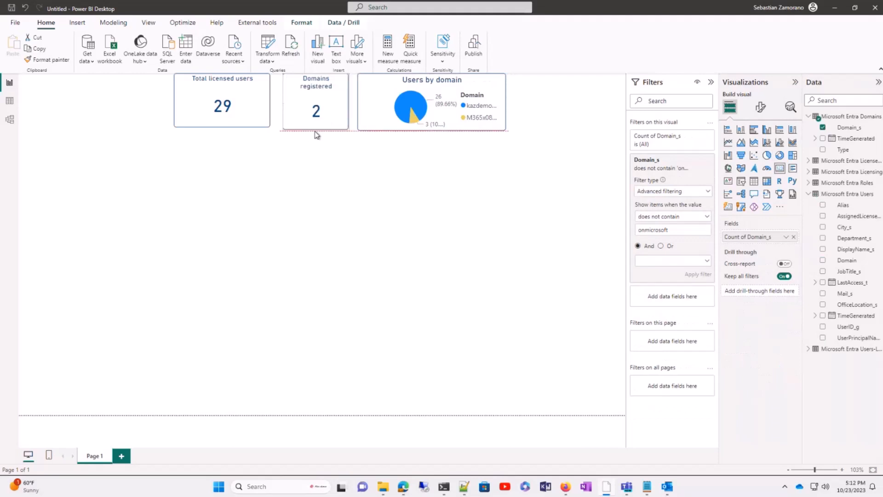
{"action": "left_click", "coordinate": [226, 125]}
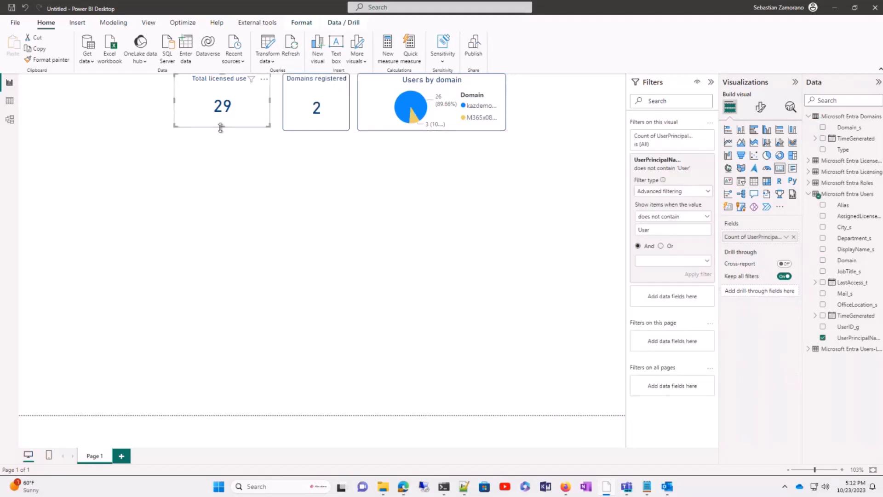
{"action": "left_click", "coordinate": [220, 133]}
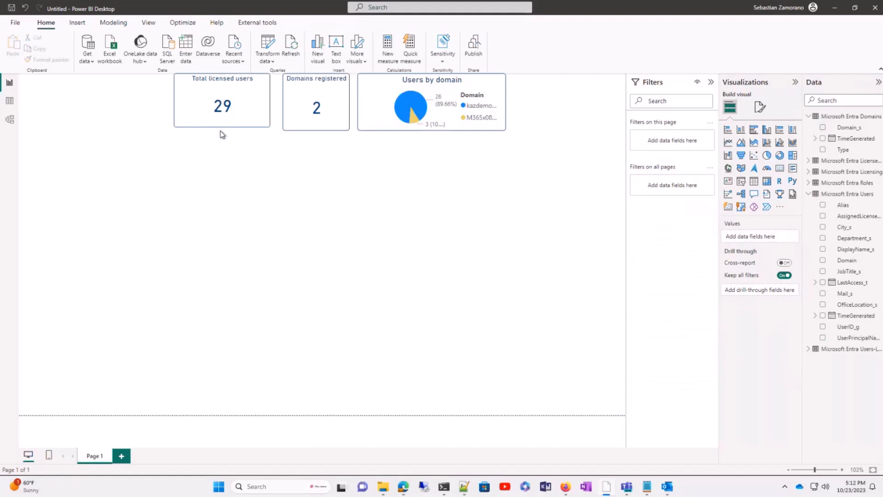
{"action": "left_click", "coordinate": [220, 126]}
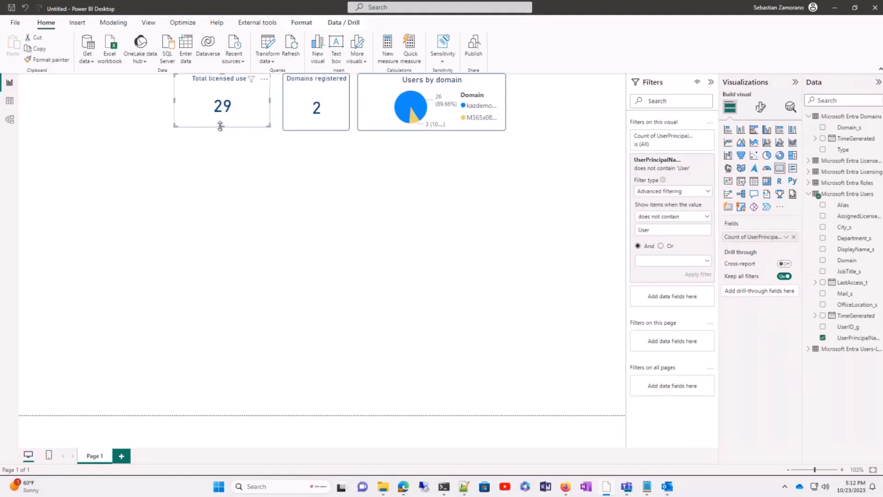
{"action": "left_click_drag", "start_coordinate": [221, 126], "coordinate": [221, 134]}
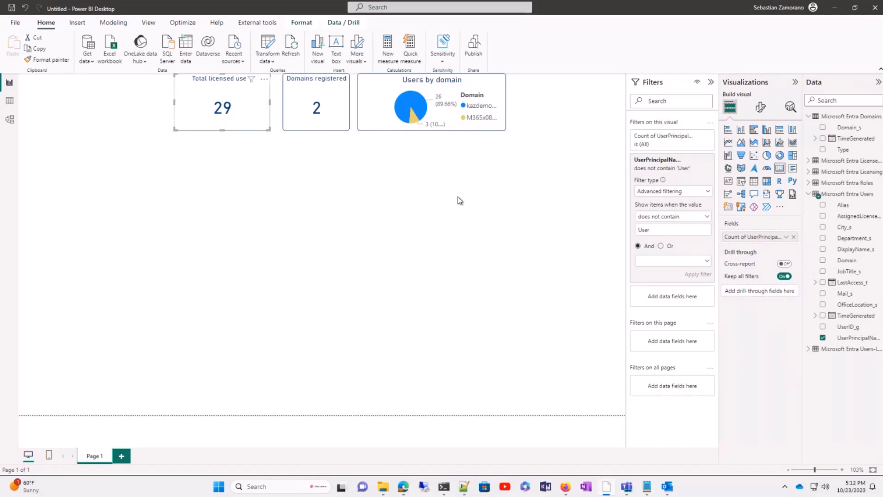
{"action": "left_click", "coordinate": [541, 164]}
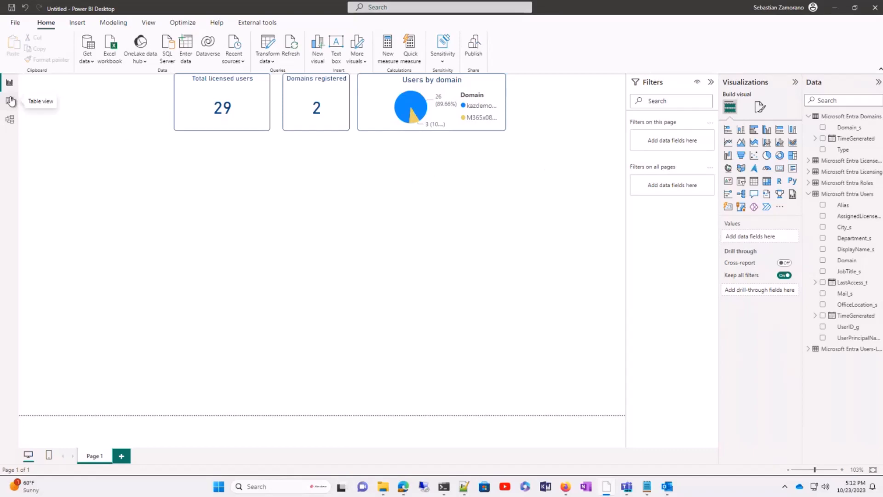
- Examine the LastAccess_t values in the Microsoft Entra Users table data, and return to the report page
{"action": "left_click", "coordinate": [10, 101]}
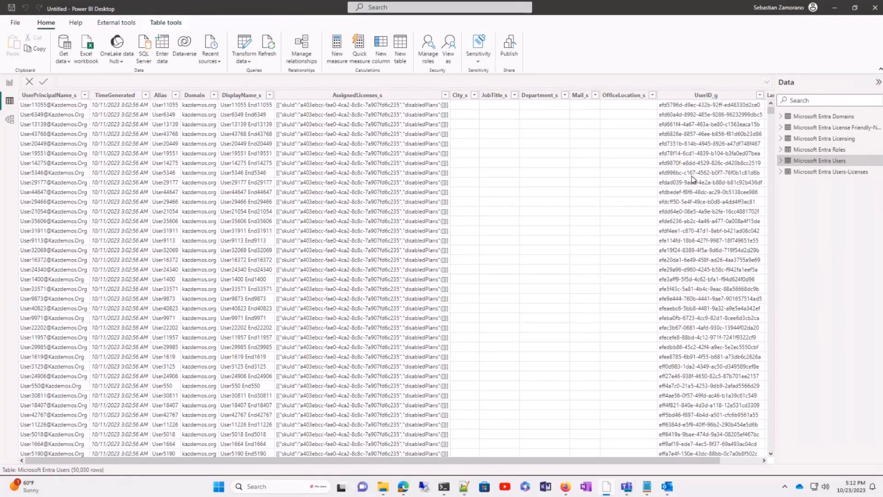
{"action": "scroll", "coordinate": [693, 179], "scroll_direction": "right", "scroll_amount": 2}
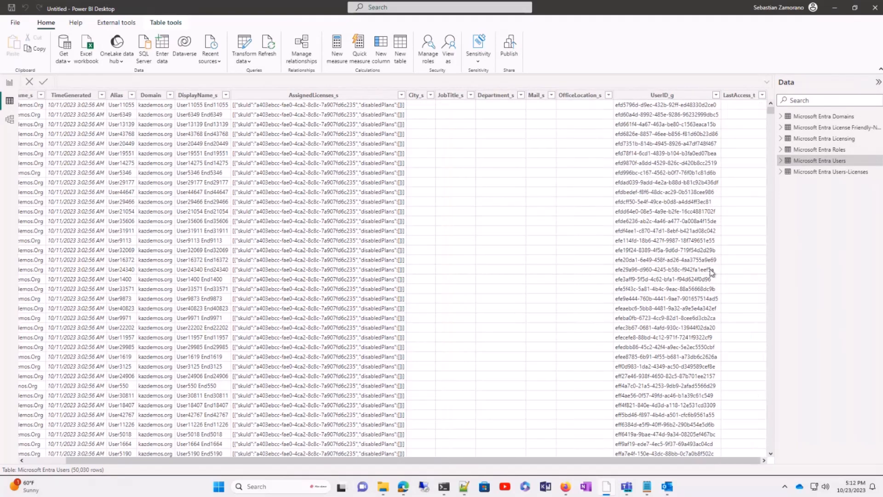
{"action": "left_click", "coordinate": [762, 96]}
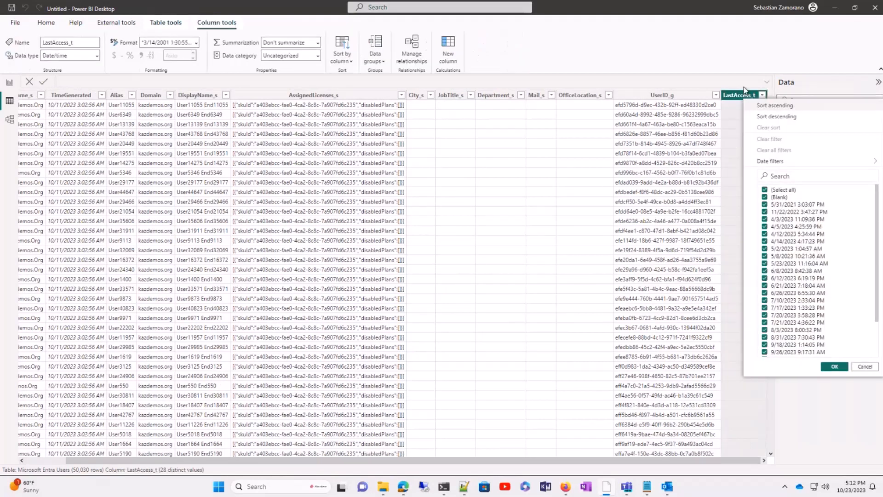
{"action": "left_click", "coordinate": [694, 85]}
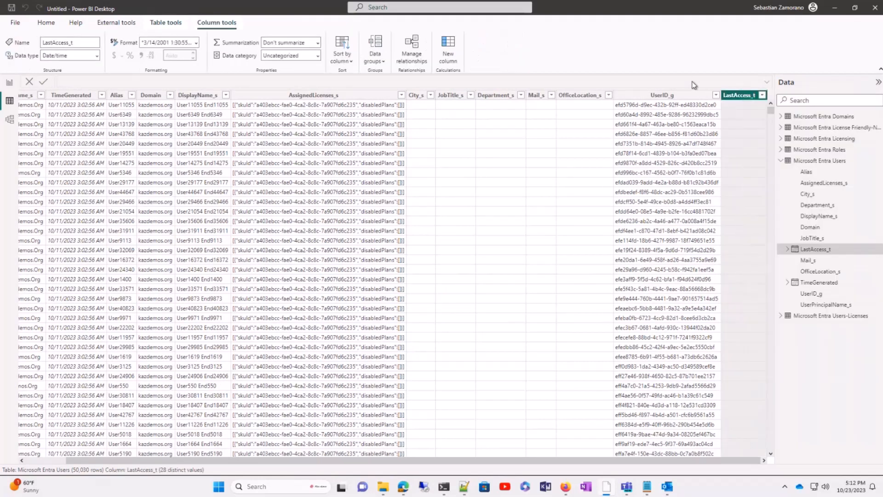
{"action": "left_click", "coordinate": [7, 86]}
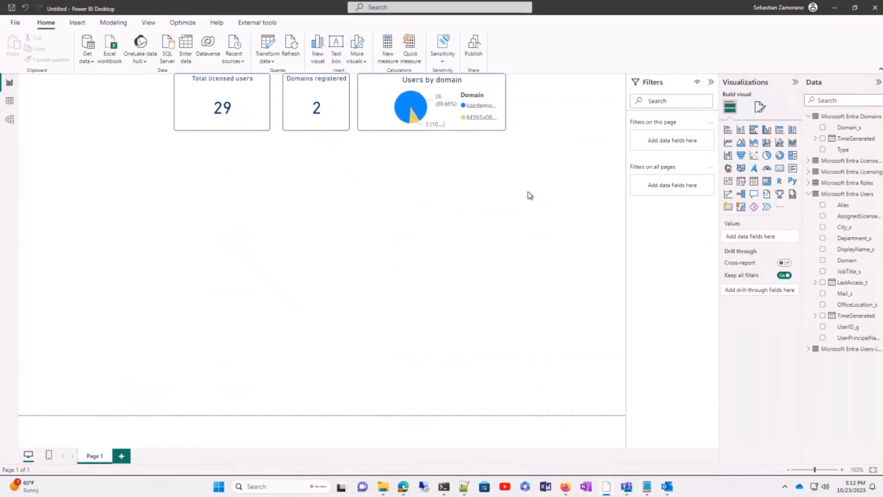
- Insert a second pie chart on the report page and use LastAccess_t from Microsoft Entra Users as its legend
{"action": "left_click", "coordinate": [766, 155]}
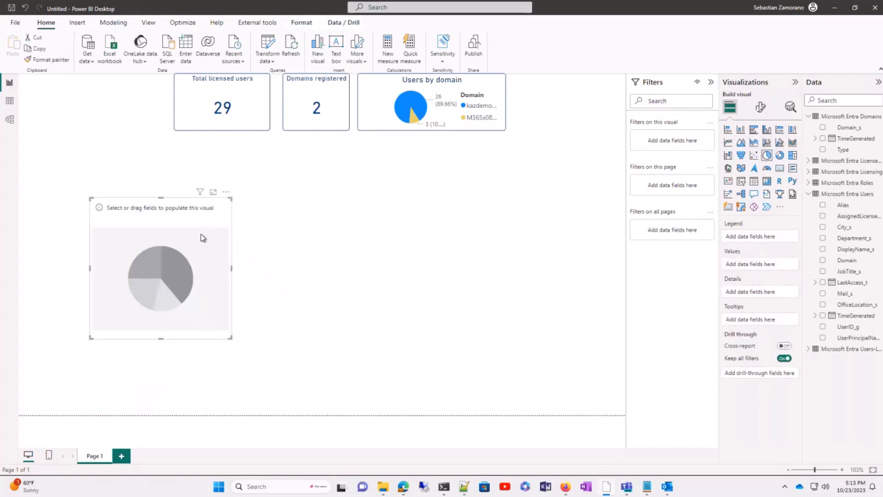
{"action": "left_click_drag", "start_coordinate": [202, 237], "coordinate": [597, 153]}
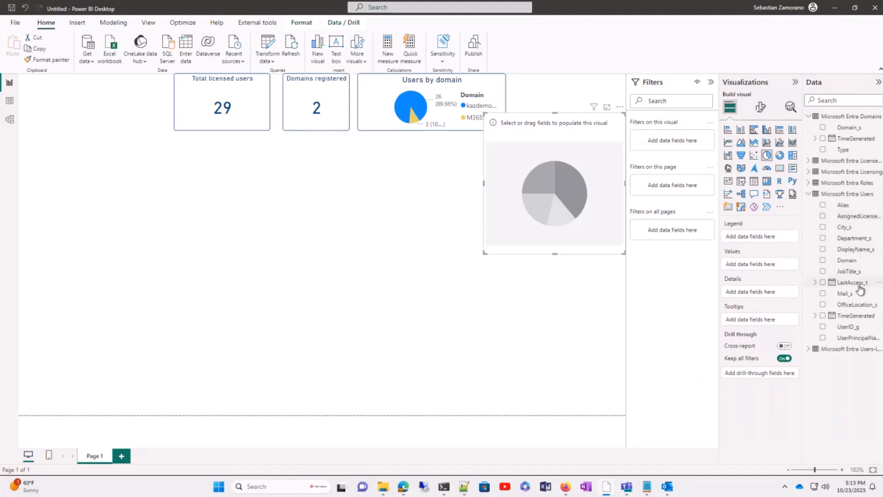
{"action": "left_click_drag", "start_coordinate": [852, 283], "coordinate": [764, 242]}
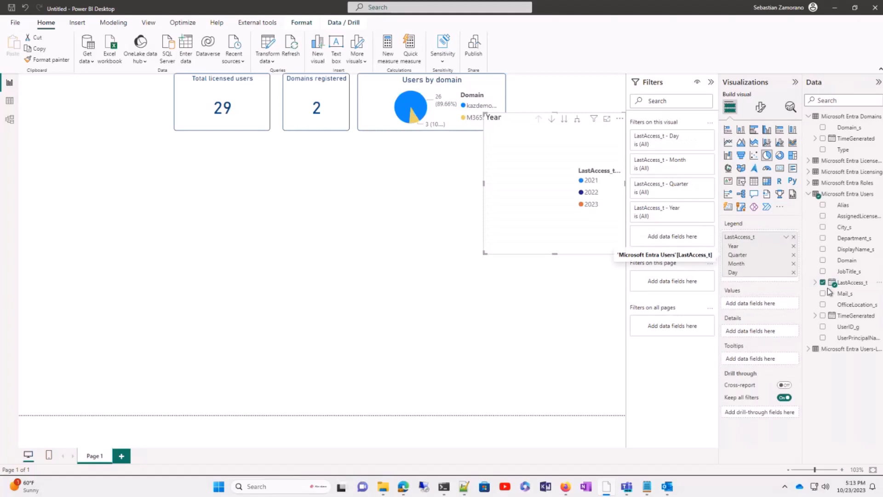
- Add UserPrincipalName_s as the new pie chart's values with a distinct count, and move the chart below the Users by domain chart
{"action": "left_click_drag", "start_coordinate": [854, 339], "coordinate": [761, 299]}
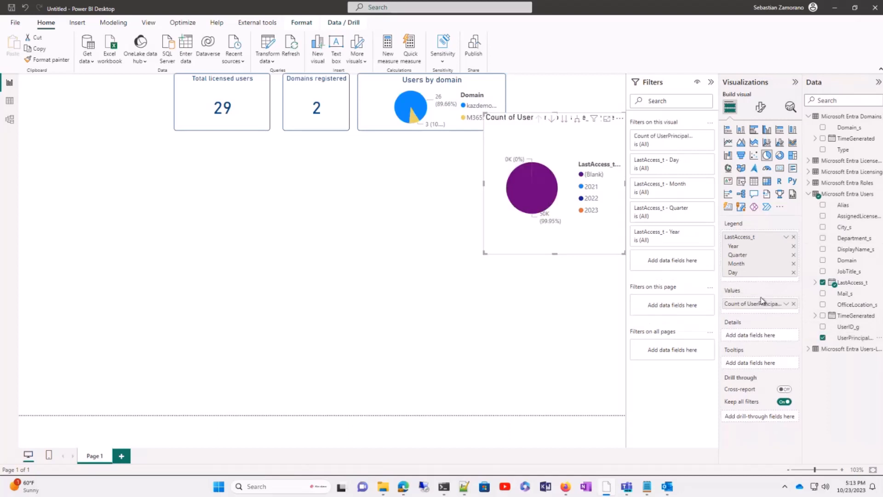
{"action": "left_click", "coordinate": [785, 304]}
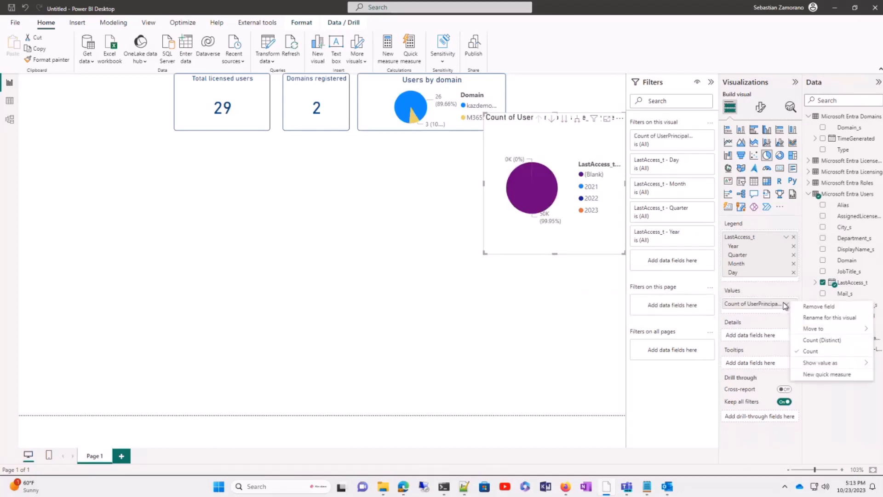
{"action": "left_click", "coordinate": [809, 342]}
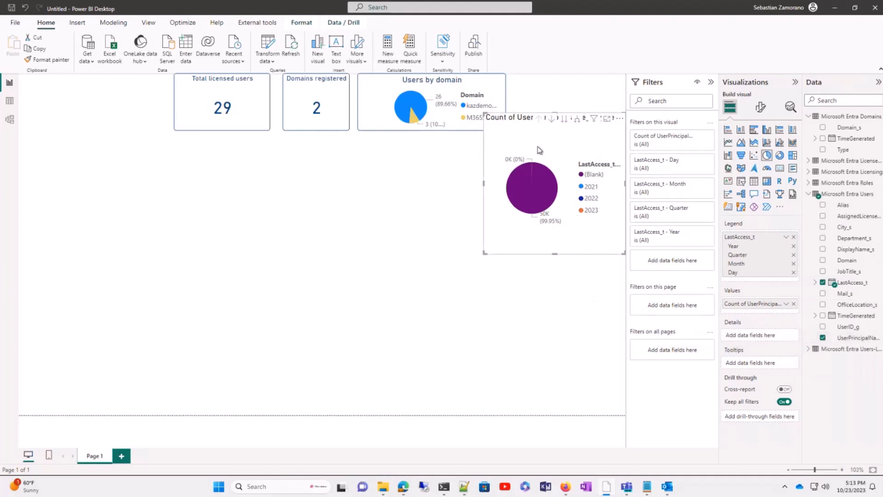
{"action": "left_click_drag", "start_coordinate": [538, 150], "coordinate": [420, 196]}
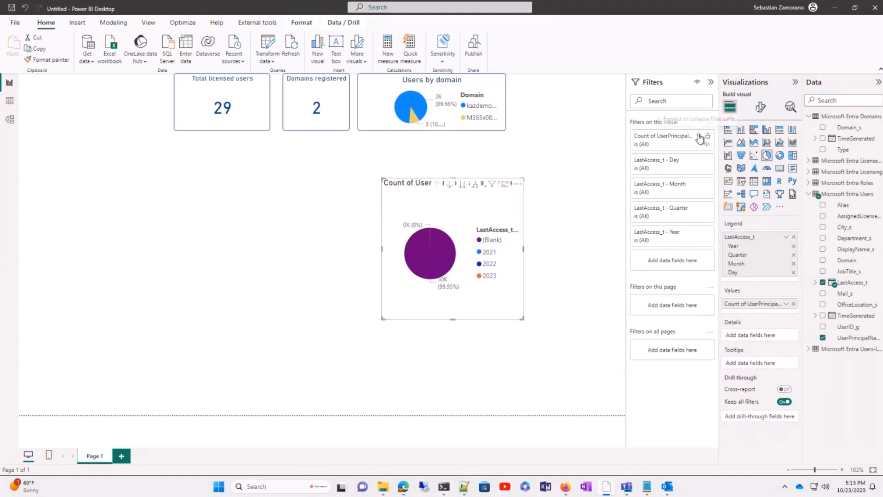
- Add UserPrincipalName_s as an advanced filter on the last-access pie chart, showing values that do not contain "Users"
{"action": "left_click", "coordinate": [699, 137]}
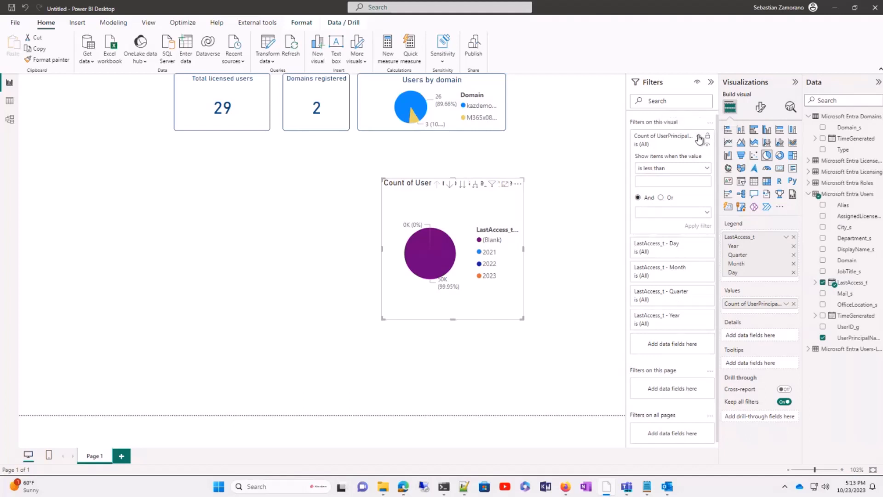
{"action": "left_click", "coordinate": [700, 137]}
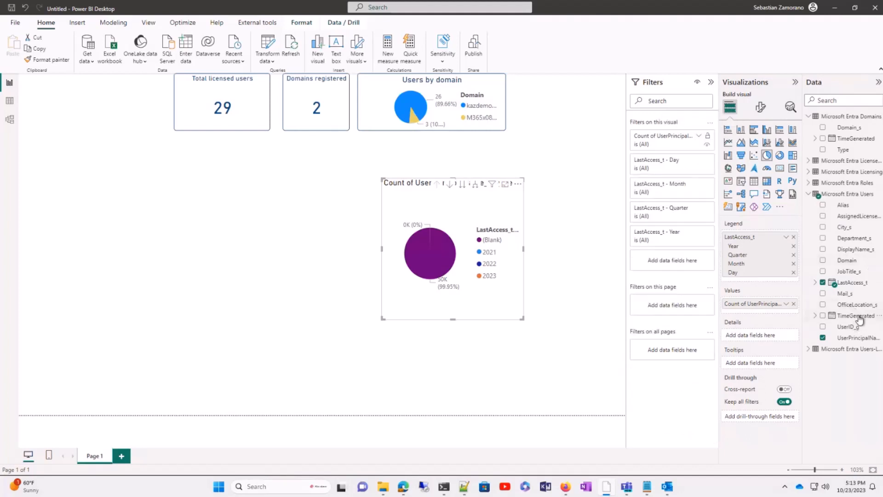
{"action": "left_click_drag", "start_coordinate": [821, 337], "coordinate": [678, 260]}
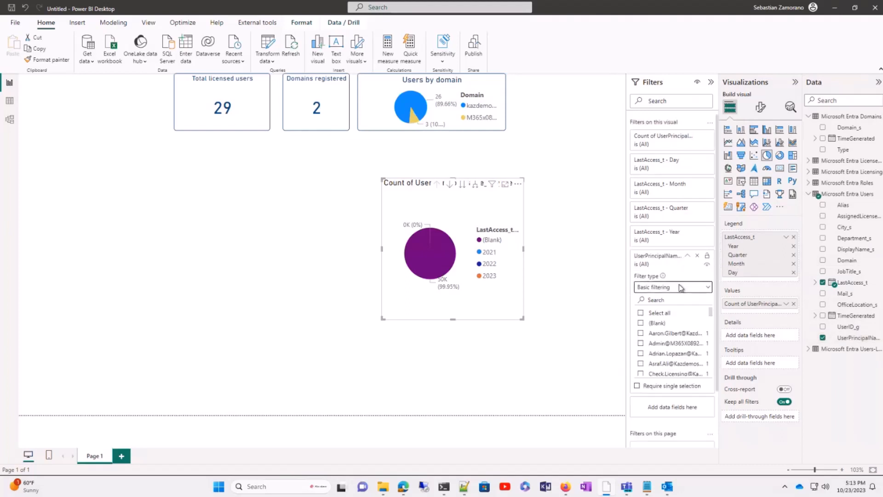
{"action": "left_click", "coordinate": [676, 287]}
{"action": "left_click", "coordinate": [669, 302]}
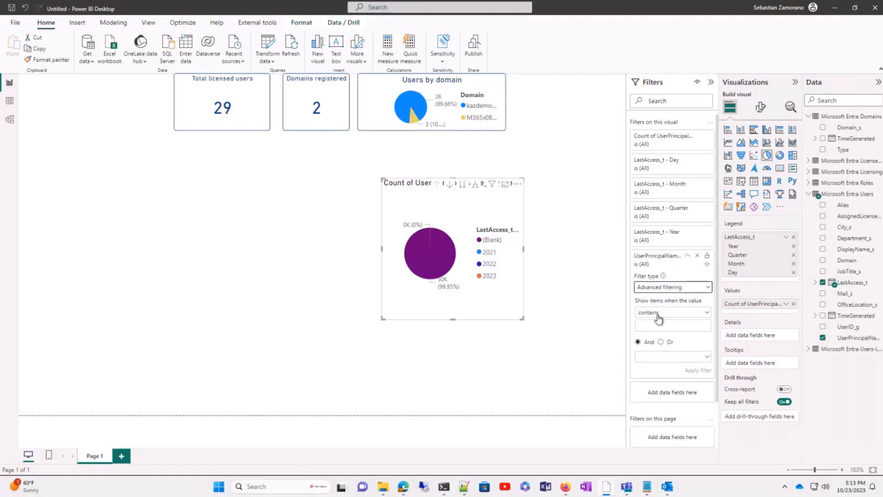
{"action": "left_click", "coordinate": [663, 313]}
{"action": "left_click", "coordinate": [662, 335]}
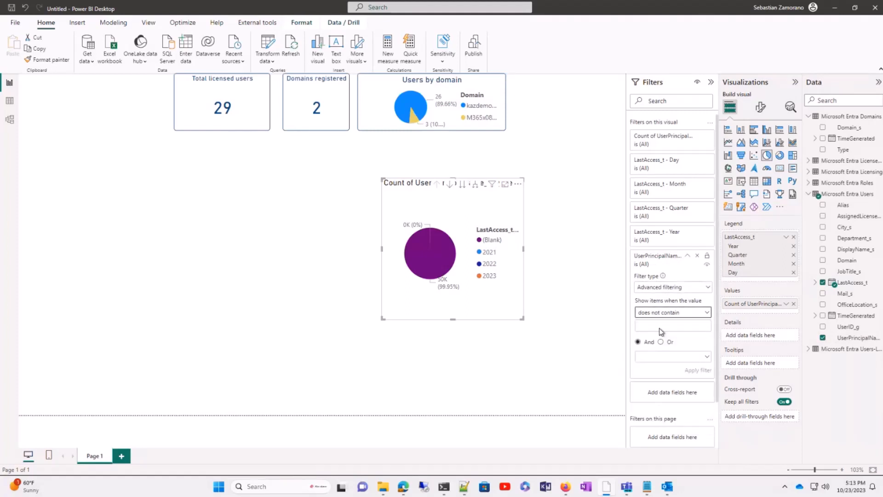
{"action": "left_click", "coordinate": [660, 325]}
{"action": "type", "text": "Userse"}
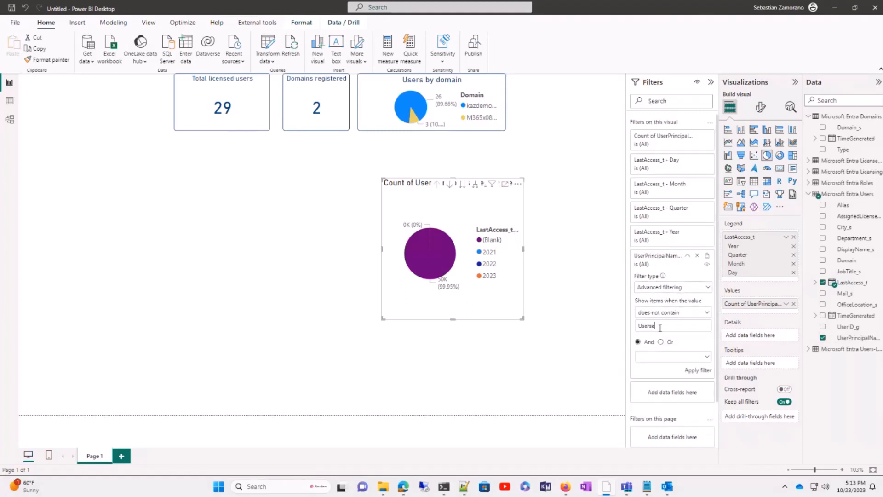
{"action": "key", "text": "BackSpace"}
{"action": "left_click", "coordinate": [694, 371]}
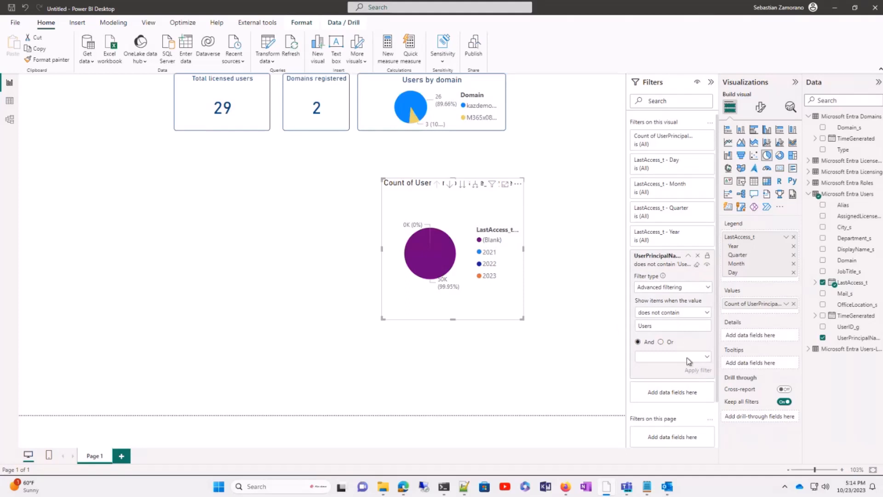
- Change the UserPrincipalName_s filter text to "User" and apply the filter
{"action": "left_click", "coordinate": [663, 325]}
{"action": "type", "text": "\\"}
{"action": "key", "text": "BackSpace"}
{"action": "key", "text": "BackSpace"}
{"action": "left_click", "coordinate": [705, 370]}
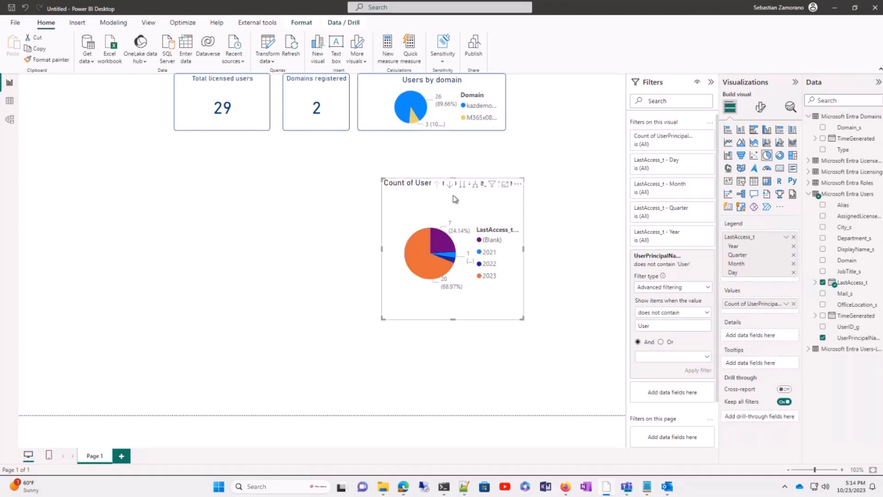
- Move the last-access pie chart up and to the right, just below the Users by domain chart, and inspect both charts
{"action": "left_click_drag", "start_coordinate": [422, 199], "coordinate": [497, 162]}
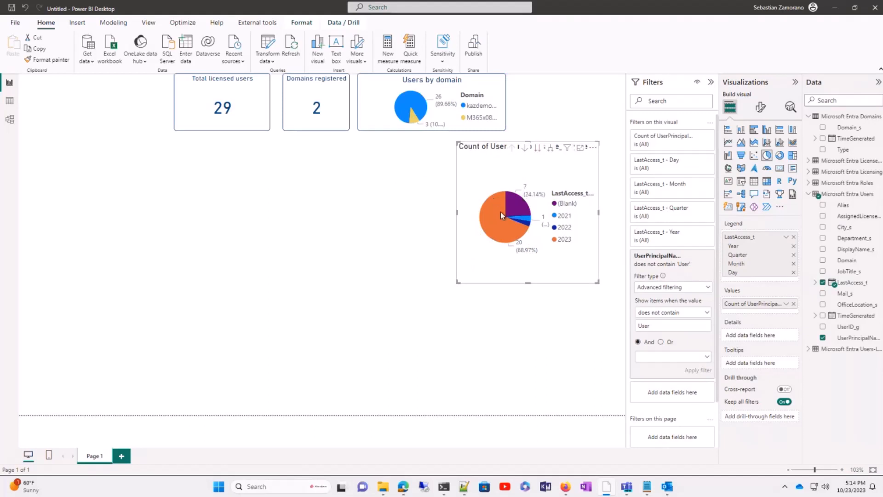
{"action": "mouse_move", "coordinate": [527, 218]}
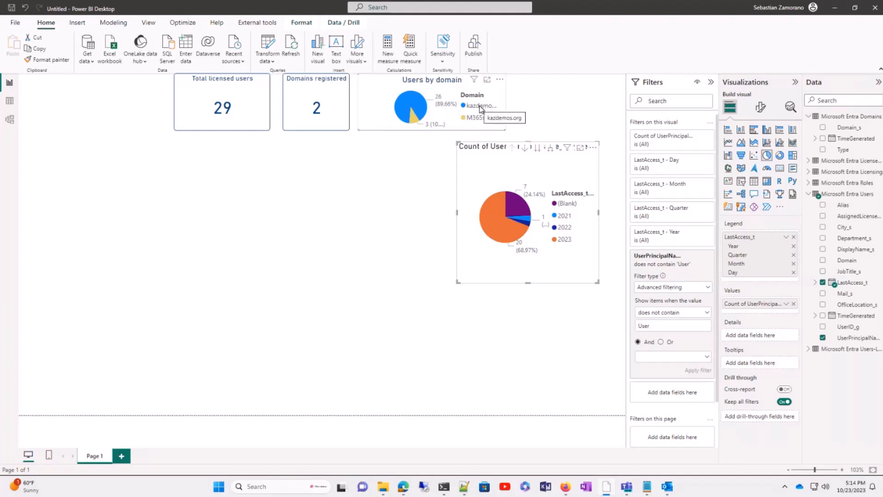
{"action": "mouse_move", "coordinate": [417, 122]}
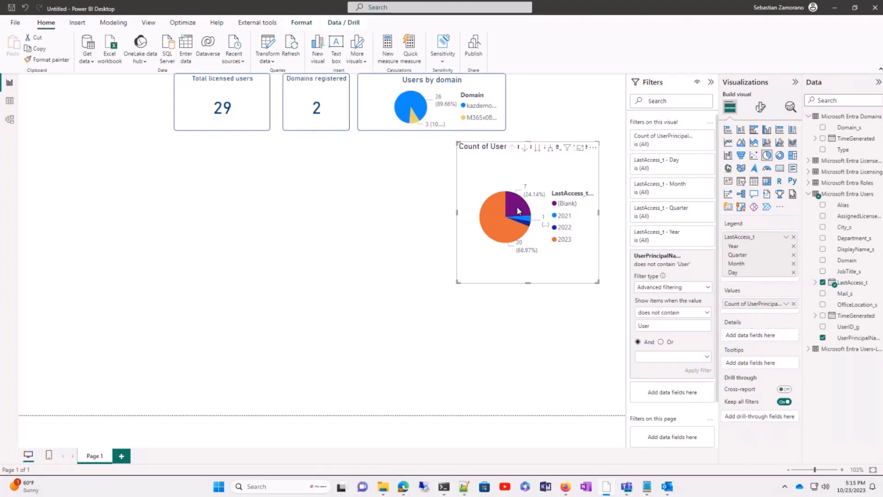
- Examine the last-access pie chart by quarter and by month, enlarging it for readability, and return it to the year level
{"action": "mouse_move", "coordinate": [518, 210]}
{"action": "left_click", "coordinate": [537, 151]}
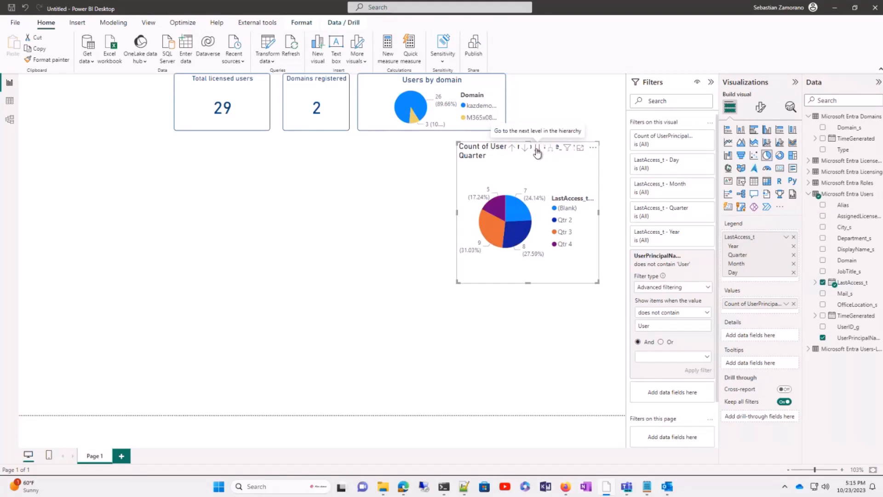
{"action": "left_click", "coordinate": [537, 151]}
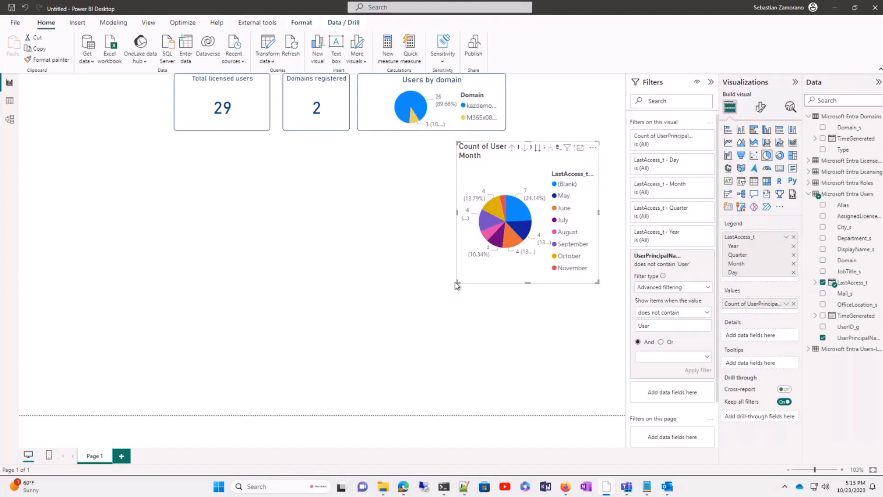
{"action": "left_click_drag", "start_coordinate": [456, 283], "coordinate": [338, 349]}
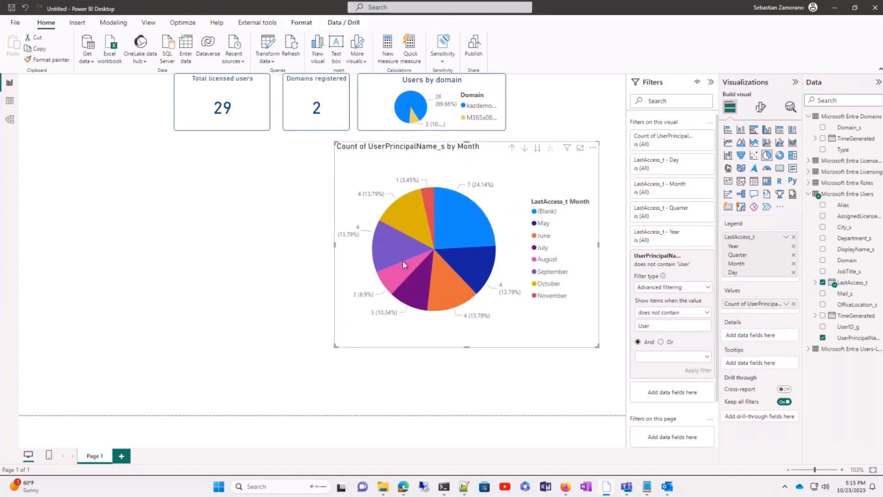
{"action": "left_click", "coordinate": [510, 150]}
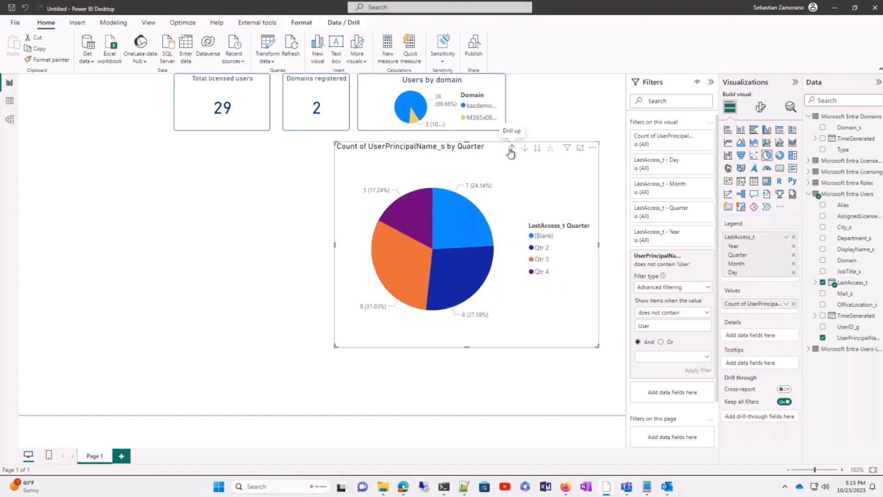
{"action": "left_click", "coordinate": [510, 150]}
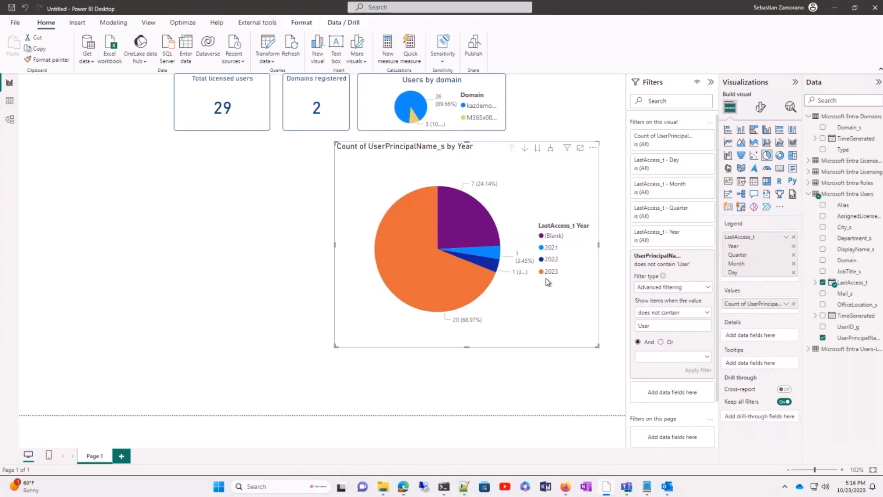
- Shrink the last-access pie chart and place it at the top of the page, to the right of Users by domain
{"action": "left_click", "coordinate": [598, 349]}
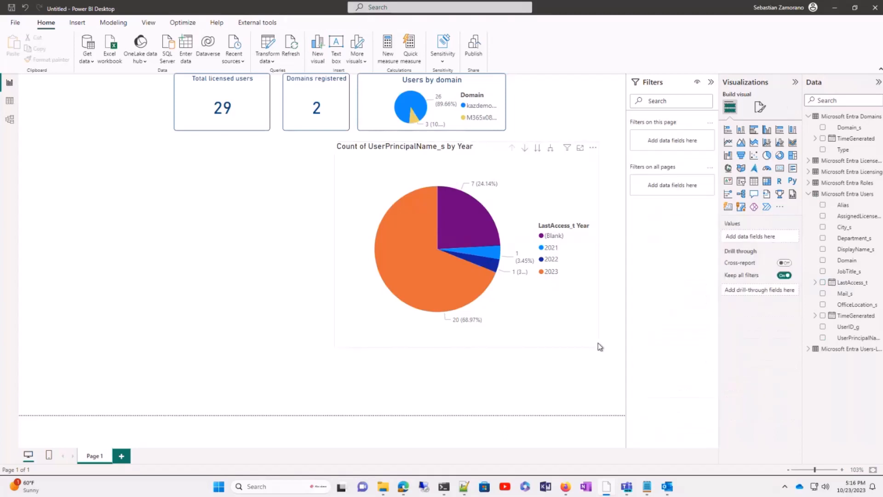
{"action": "left_click", "coordinate": [598, 349]}
{"action": "left_click", "coordinate": [598, 349]}
{"action": "left_click", "coordinate": [594, 342]}
{"action": "left_click_drag", "start_coordinate": [598, 349], "coordinate": [614, 181]}
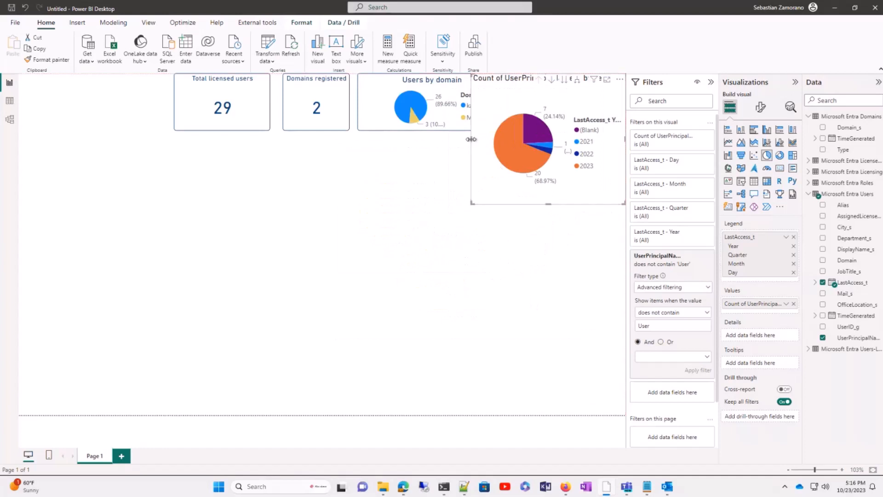
{"action": "left_click_drag", "start_coordinate": [472, 139], "coordinate": [514, 141]}
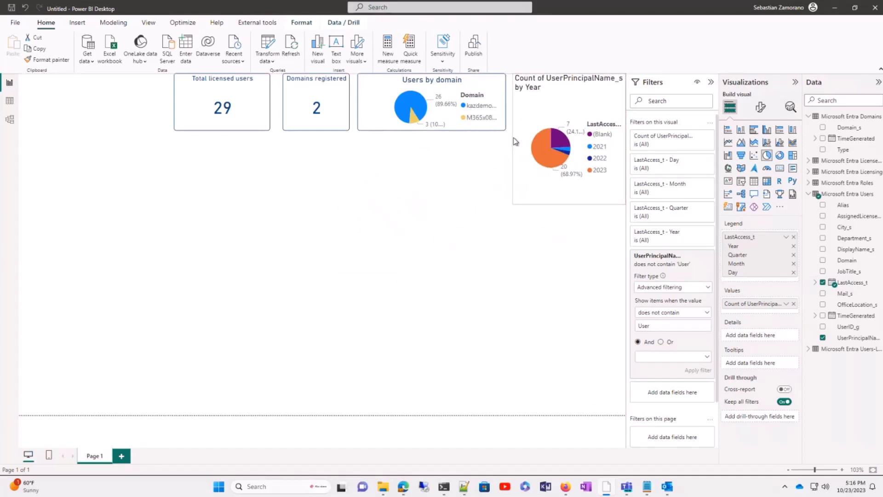
{"action": "left_click", "coordinate": [440, 190]}
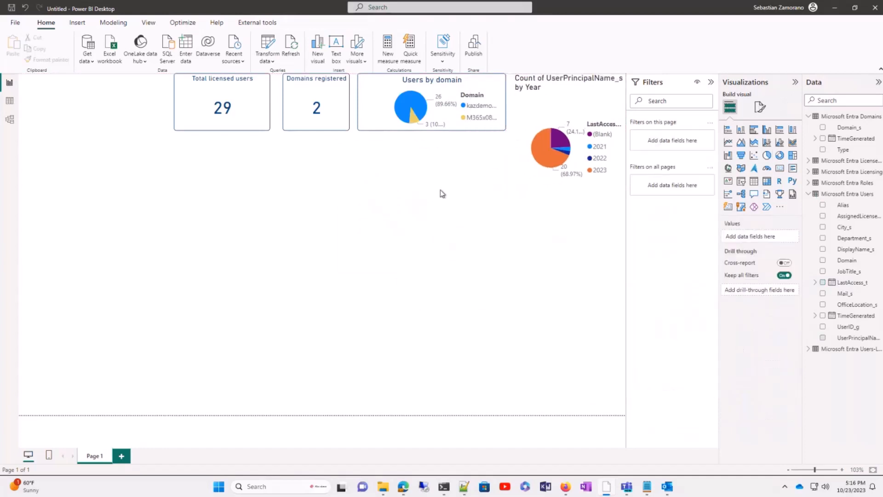
- Give the last-access pie chart a dark blue visual border with 5 px rounded corners
{"action": "left_click", "coordinate": [549, 109]}
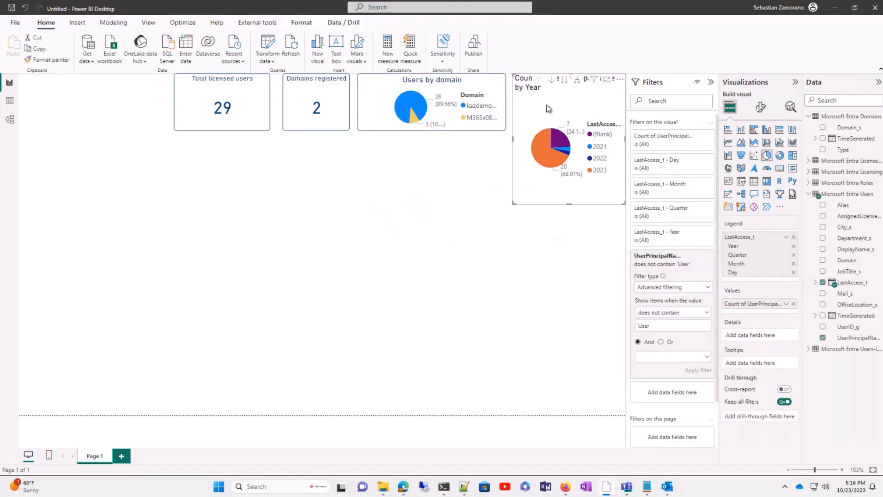
{"action": "left_click", "coordinate": [761, 108]}
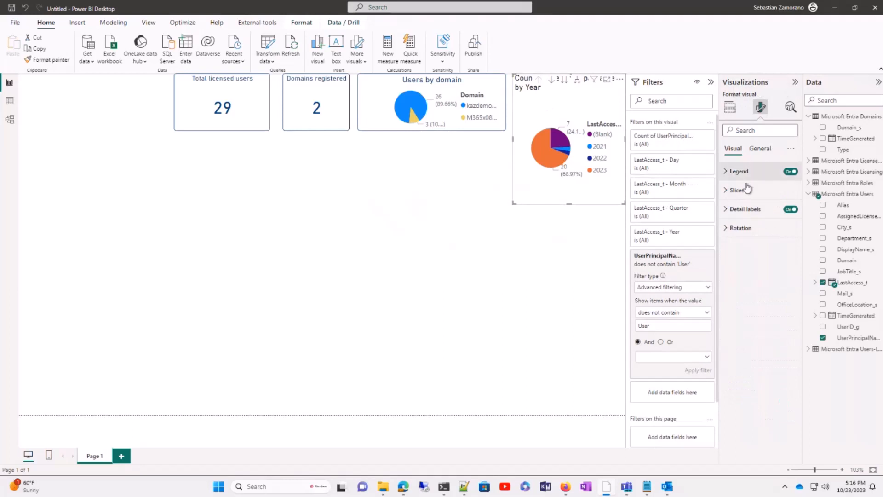
{"action": "left_click", "coordinate": [771, 150]}
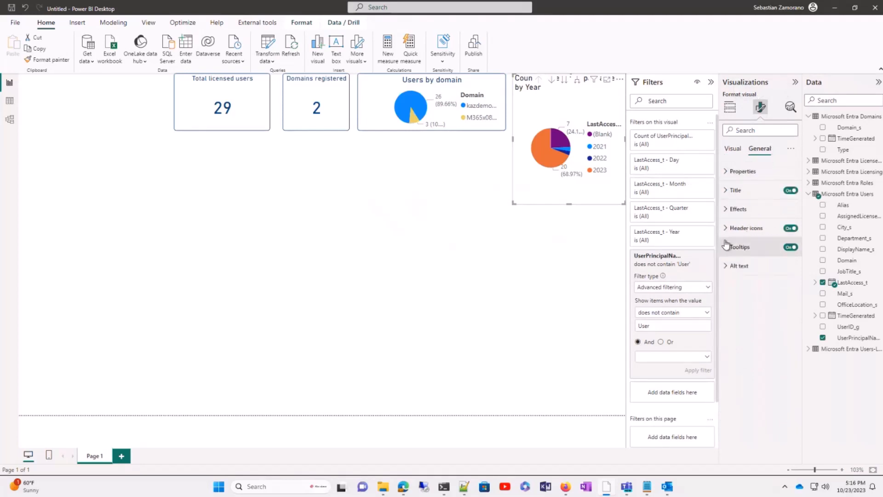
{"action": "left_click", "coordinate": [727, 210]}
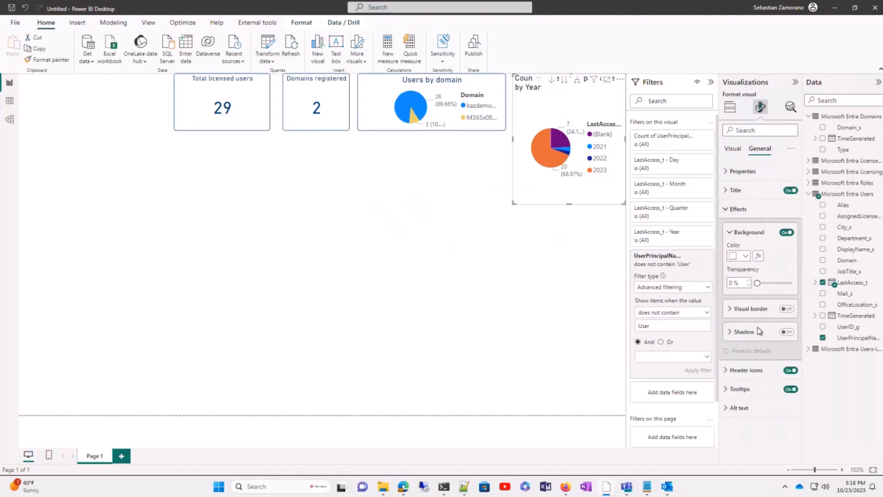
{"action": "left_click", "coordinate": [731, 311]}
{"action": "left_click", "coordinate": [787, 309]}
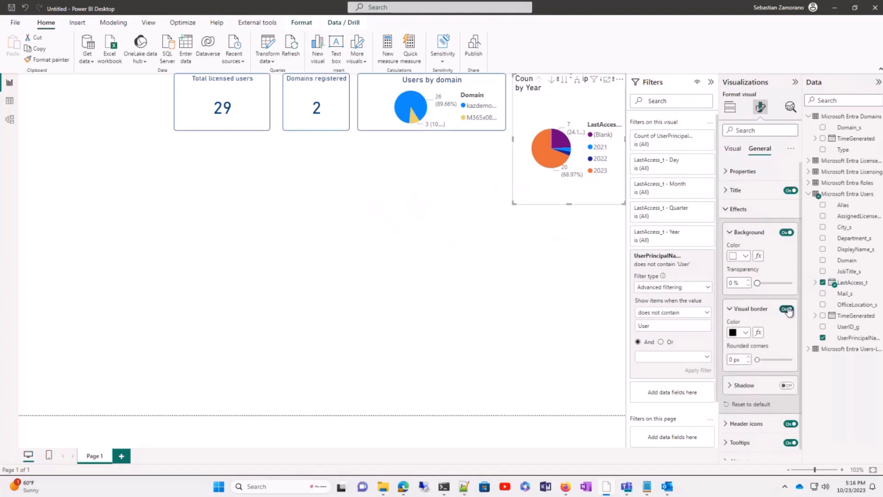
{"action": "left_click", "coordinate": [745, 332]}
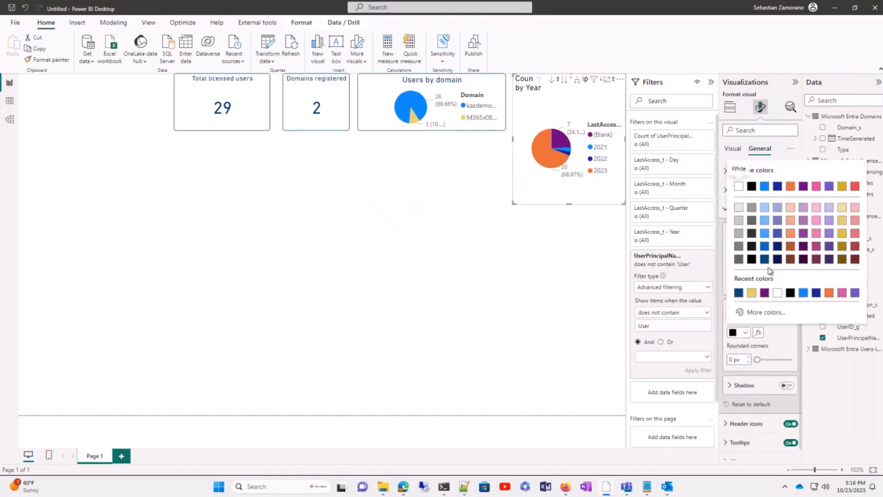
{"action": "left_click", "coordinate": [764, 260]}
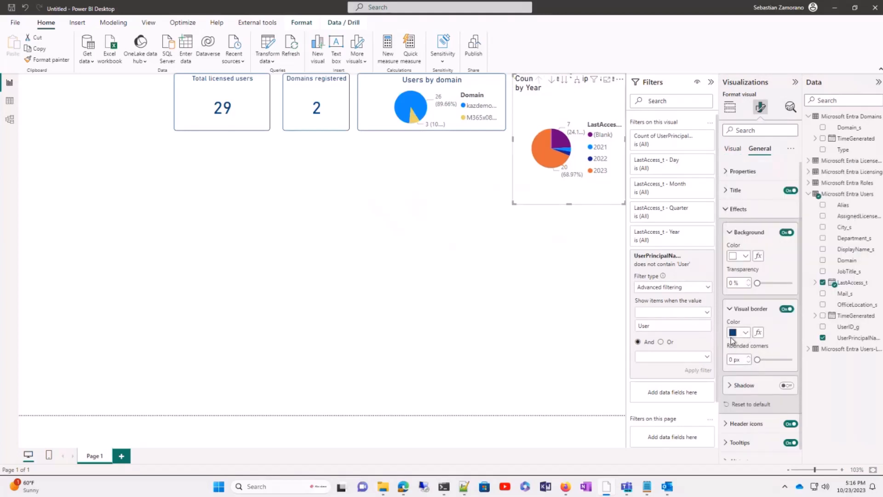
{"action": "double_click", "coordinate": [731, 359]}
{"action": "type", "text": "5"}
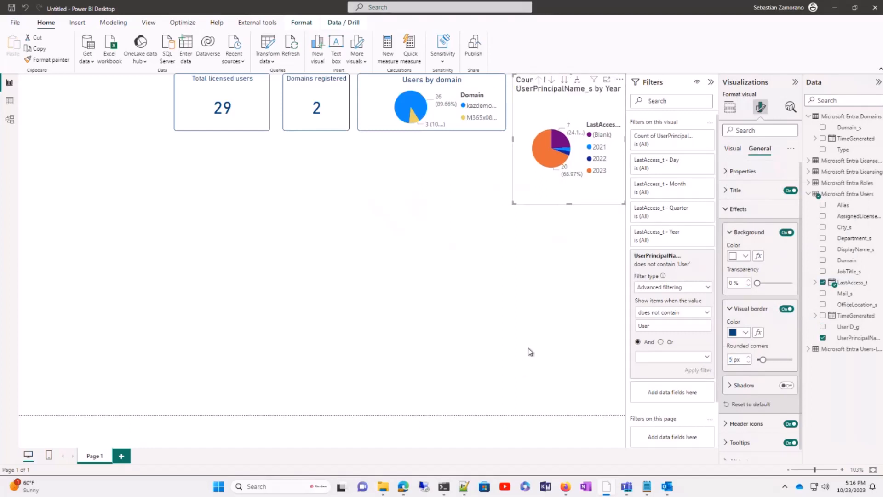
{"action": "left_click", "coordinate": [530, 352]}
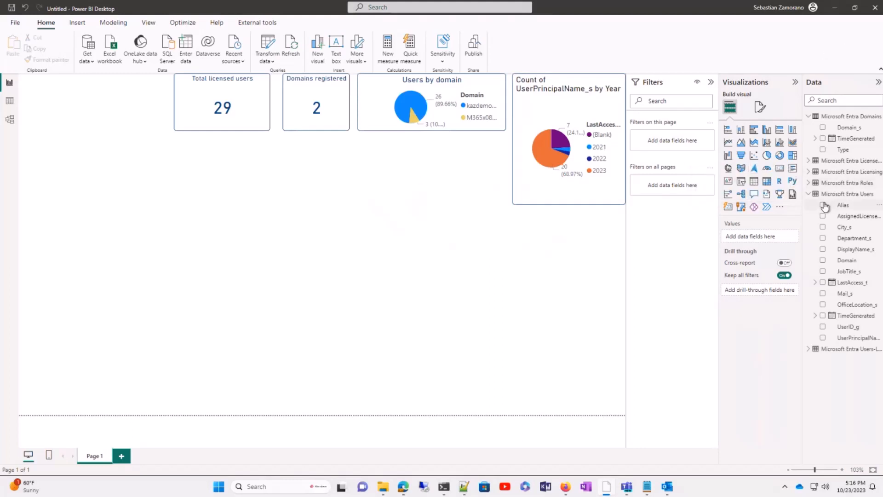
- Insert a card below Users by domain, matching that chart's width and ending level with the last-access chart's bottom edge
{"action": "left_click", "coordinate": [780, 169]}
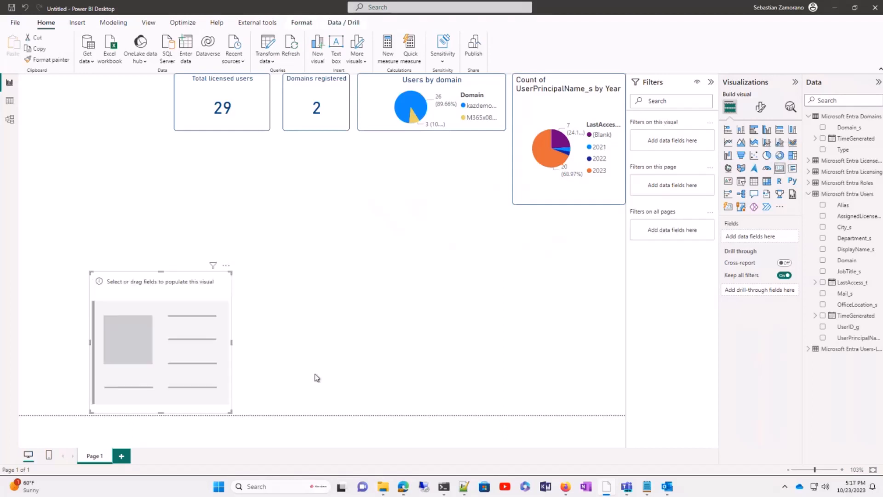
{"action": "left_click_drag", "start_coordinate": [201, 331], "coordinate": [471, 193]}
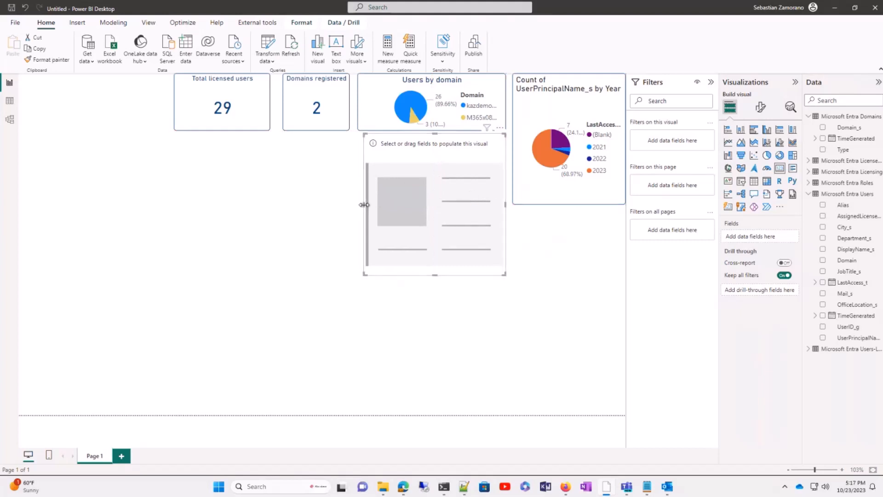
{"action": "left_click_drag", "start_coordinate": [364, 204], "coordinate": [357, 206]}
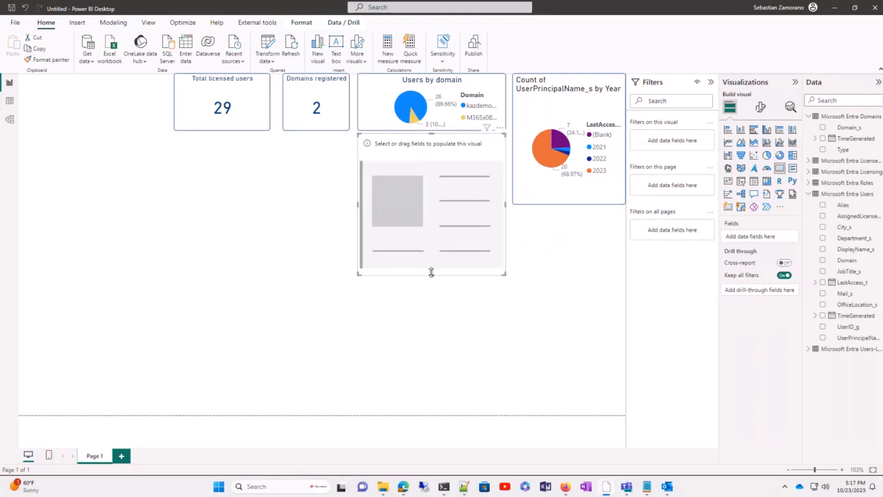
{"action": "left_click_drag", "start_coordinate": [431, 272], "coordinate": [443, 205]}
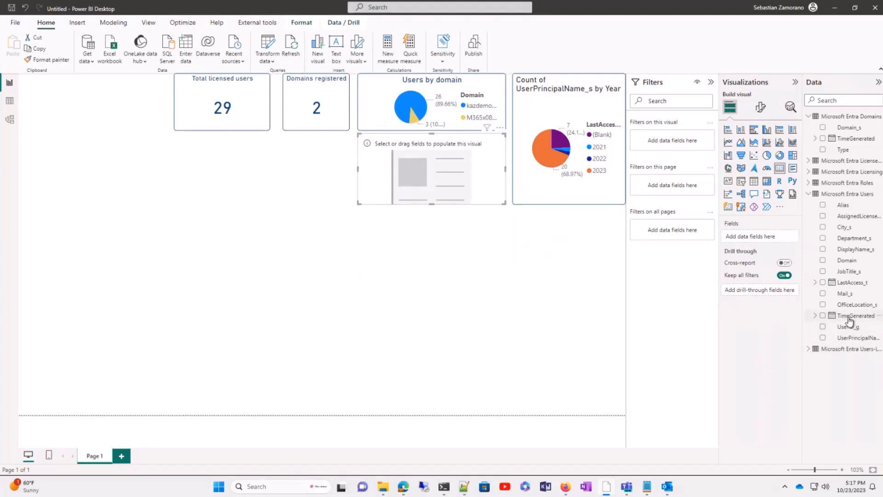
- Fill the empty card with TimeGenerated from the Microsoft Entra Users table, summarized as Latest
{"action": "left_click_drag", "start_coordinate": [849, 322], "coordinate": [751, 239]}
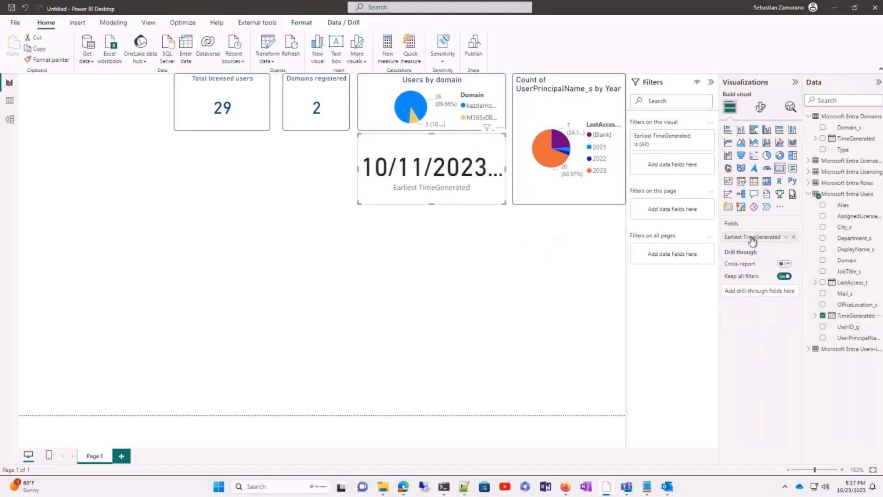
{"action": "left_click", "coordinate": [786, 238]}
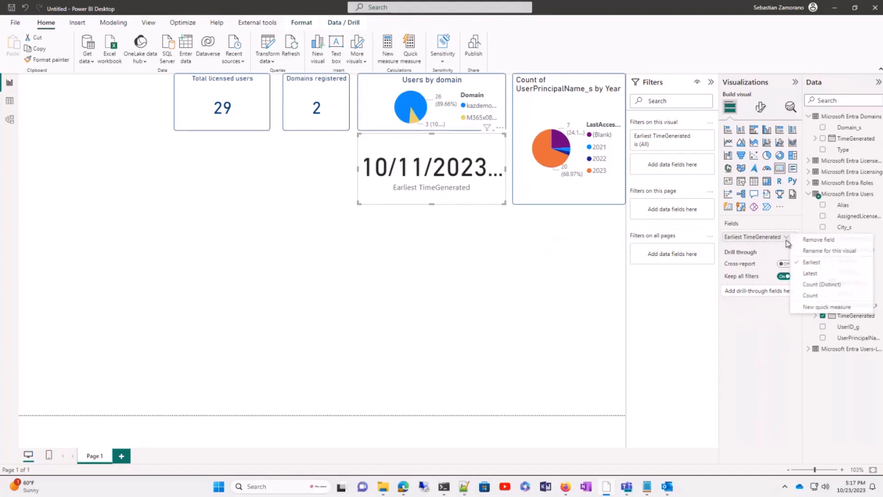
{"action": "left_click", "coordinate": [809, 274]}
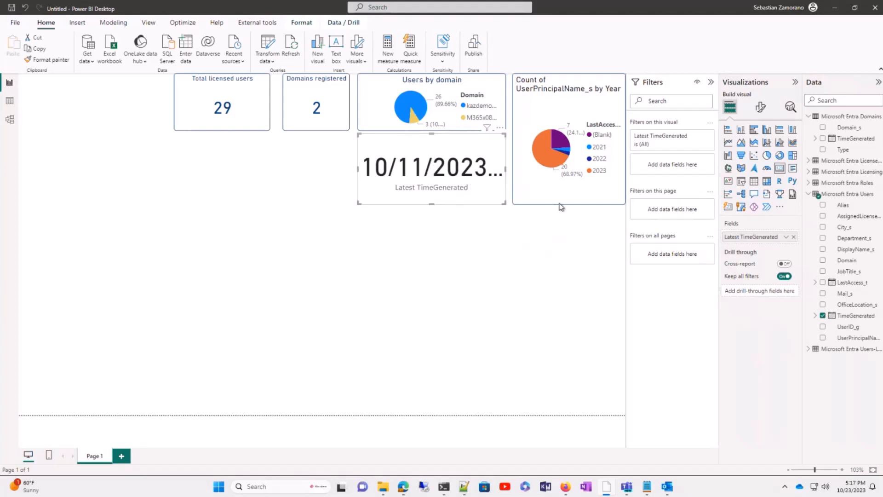
- Turn off the date card's category label and set its callout value to size 20 in dark blue
{"action": "left_click", "coordinate": [761, 108]}
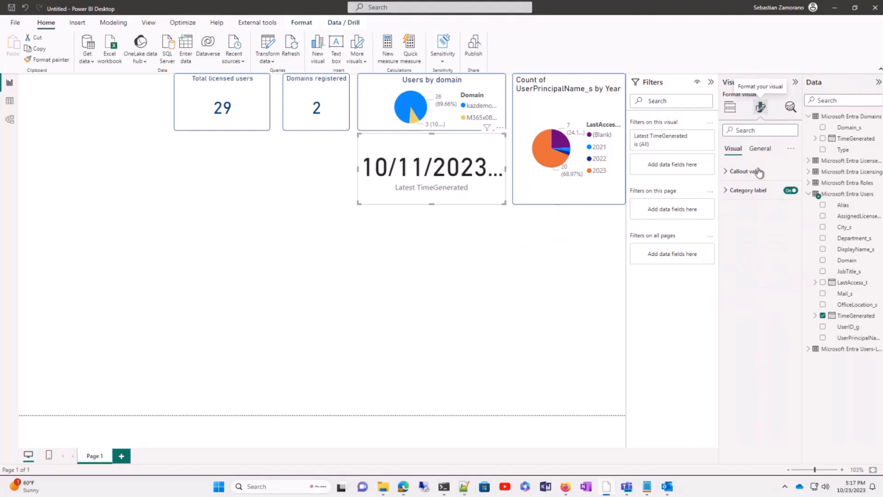
{"action": "left_click", "coordinate": [790, 190]}
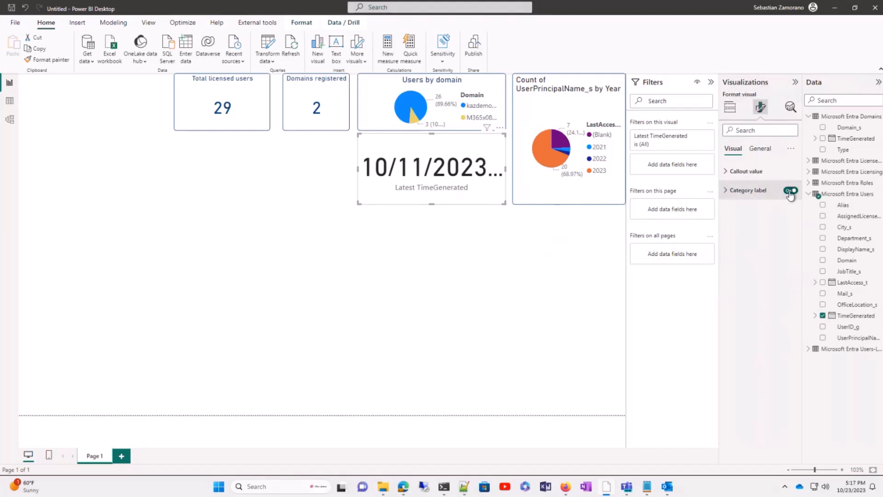
{"action": "left_click", "coordinate": [725, 173]}
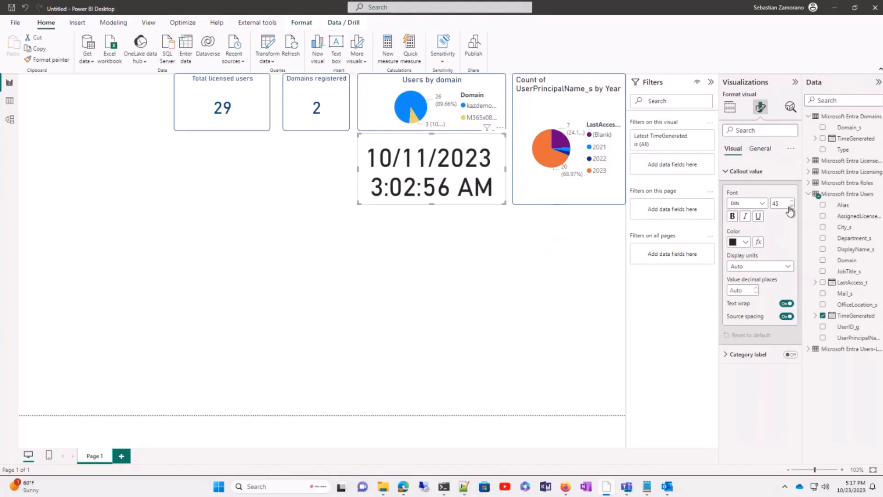
{"action": "left_click_drag", "start_coordinate": [779, 203], "coordinate": [765, 203]}
{"action": "type", "text": "20"}
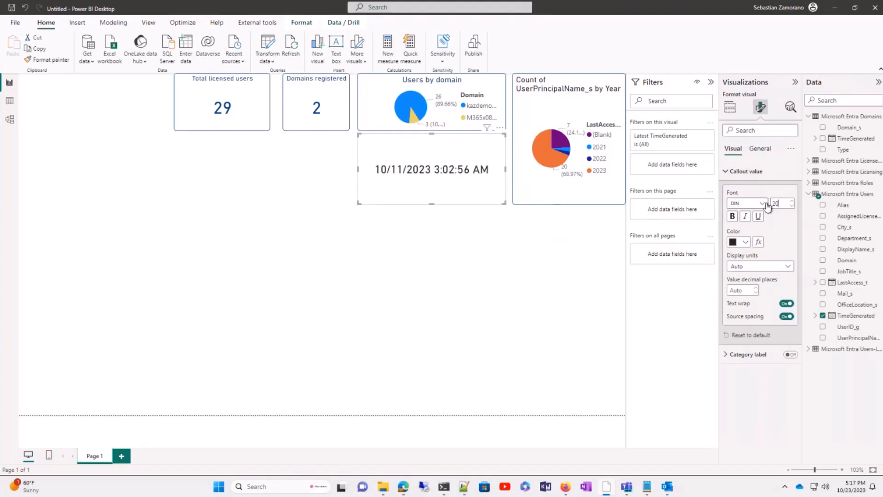
{"action": "left_click", "coordinate": [746, 242]}
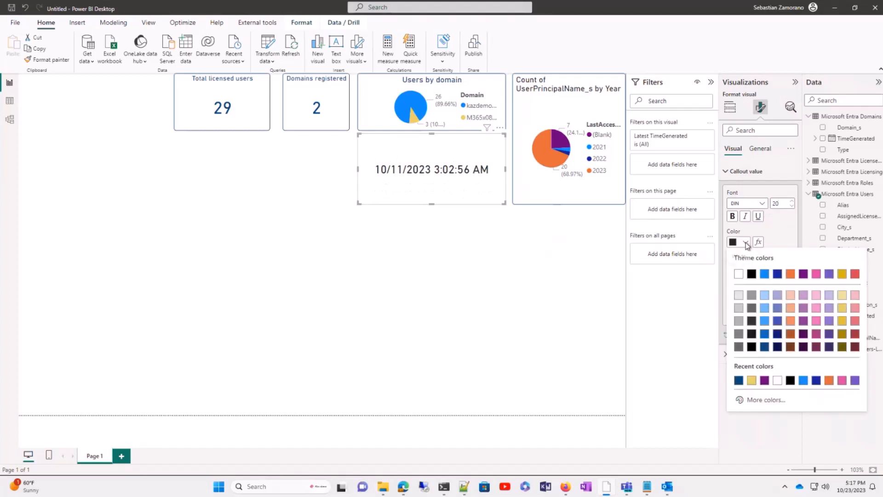
{"action": "left_click", "coordinate": [764, 347]}
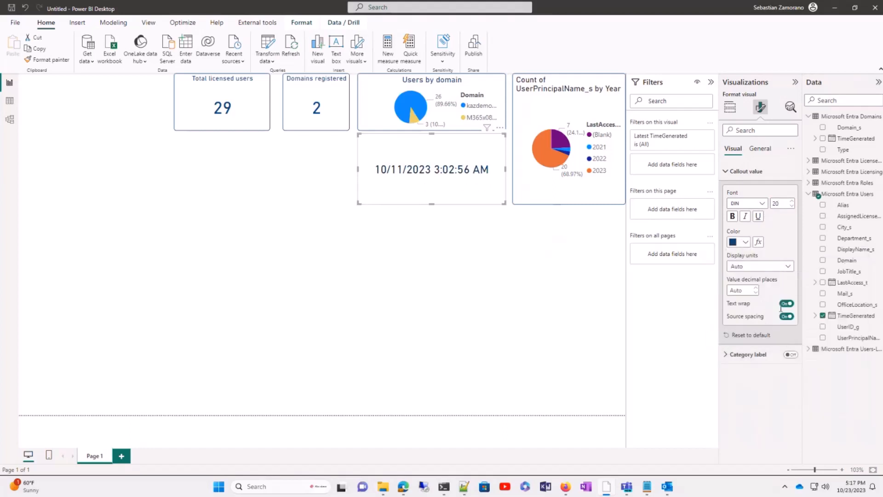
- Turn on the date card's title and set its text to "Last update"
{"action": "left_click", "coordinate": [760, 151]}
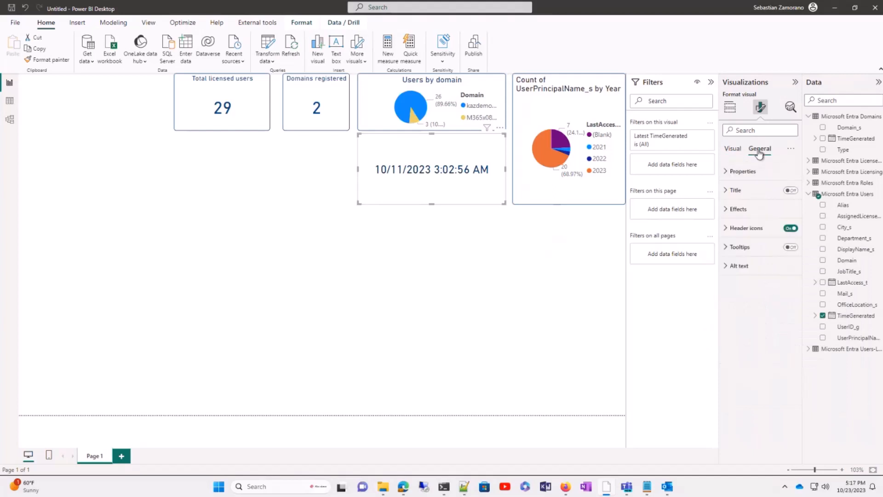
{"action": "left_click", "coordinate": [727, 173]}
{"action": "left_click", "coordinate": [727, 173]}
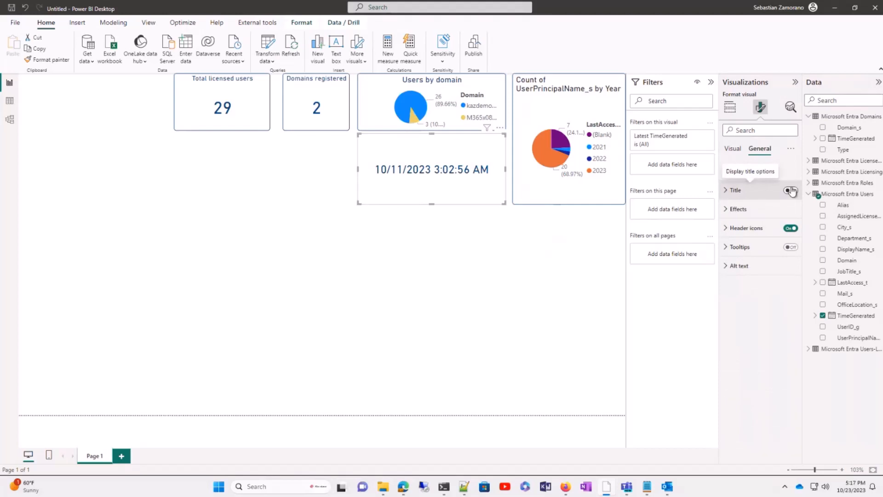
{"action": "left_click", "coordinate": [790, 190]}
{"action": "left_click", "coordinate": [731, 190]}
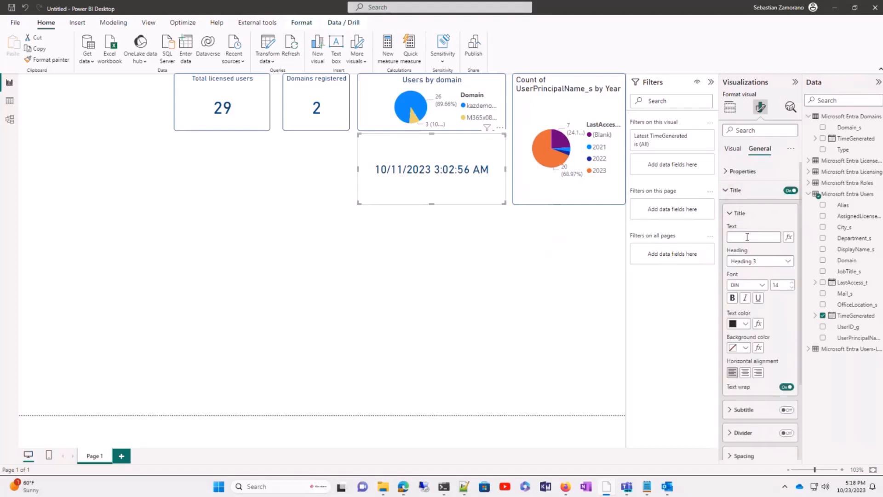
{"action": "type", "text": "Last "}
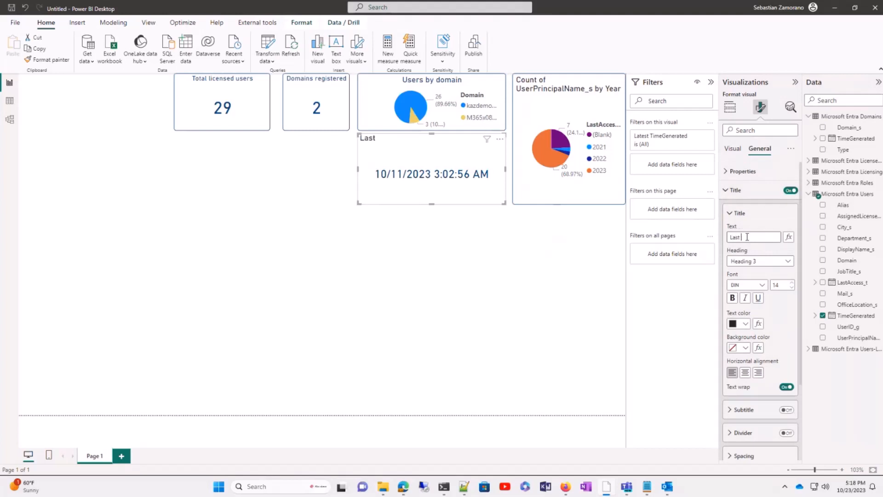
{"action": "type", "text": "update"}
- Format the Last update card's title at size 12 in dark blue, centered horizontally
{"action": "left_click", "coordinate": [792, 288]}
{"action": "left_click", "coordinate": [791, 288]}
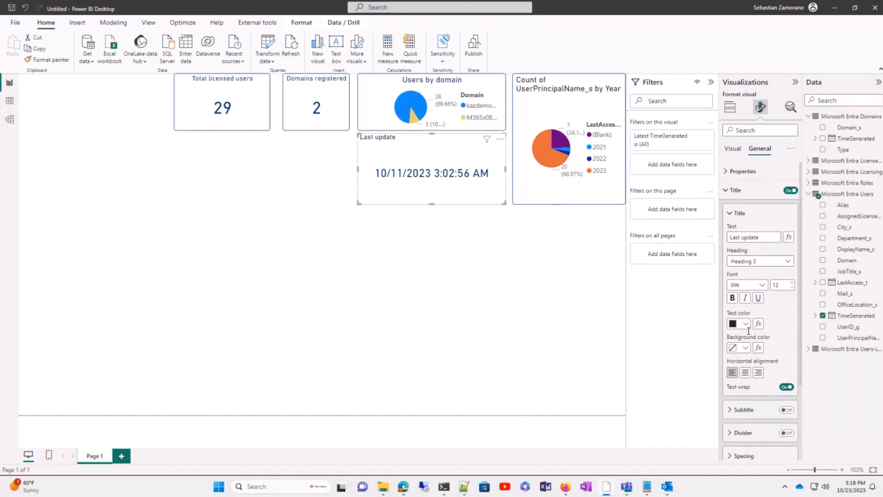
{"action": "left_click", "coordinate": [746, 323]}
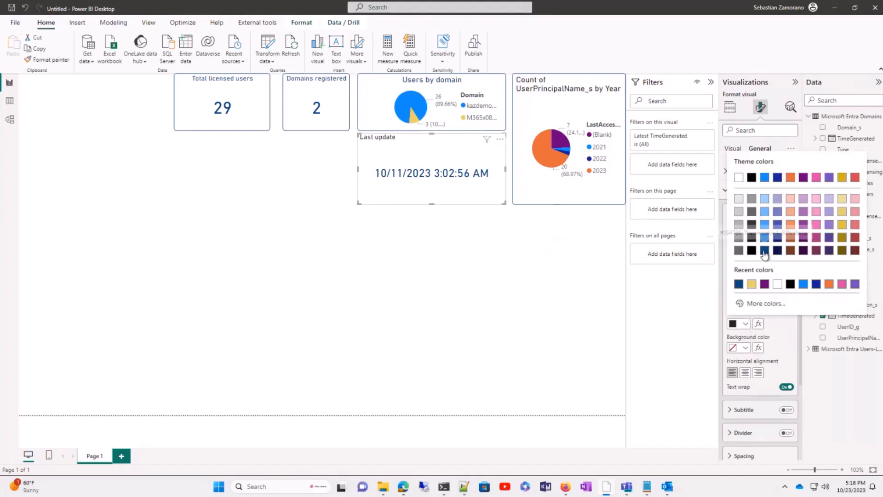
{"action": "left_click", "coordinate": [764, 250]}
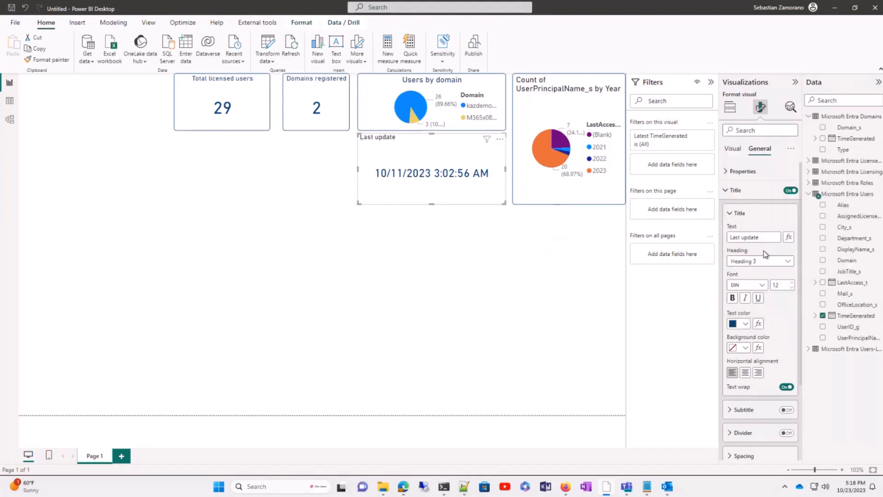
{"action": "left_click", "coordinate": [745, 373]}
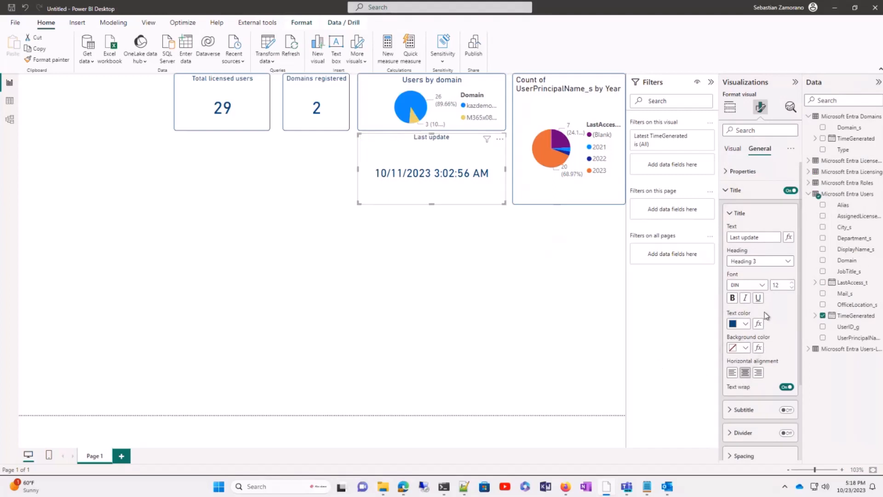
- Give the Last update card a dark blue visual border with 5 px rounded corners
{"action": "scroll", "coordinate": [764, 312], "scroll_direction": "down", "scroll_amount": 2}
{"action": "scroll", "coordinate": [766, 315], "scroll_direction": "down", "scroll_amount": 1}
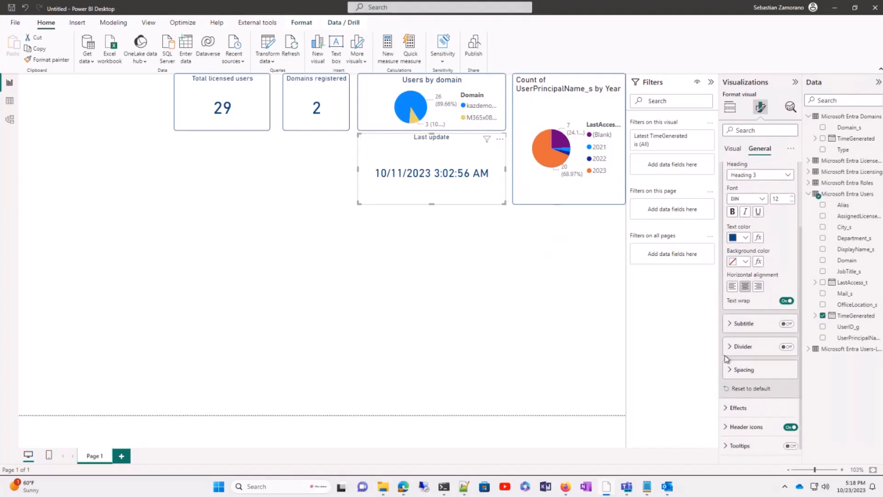
{"action": "left_click", "coordinate": [730, 408]}
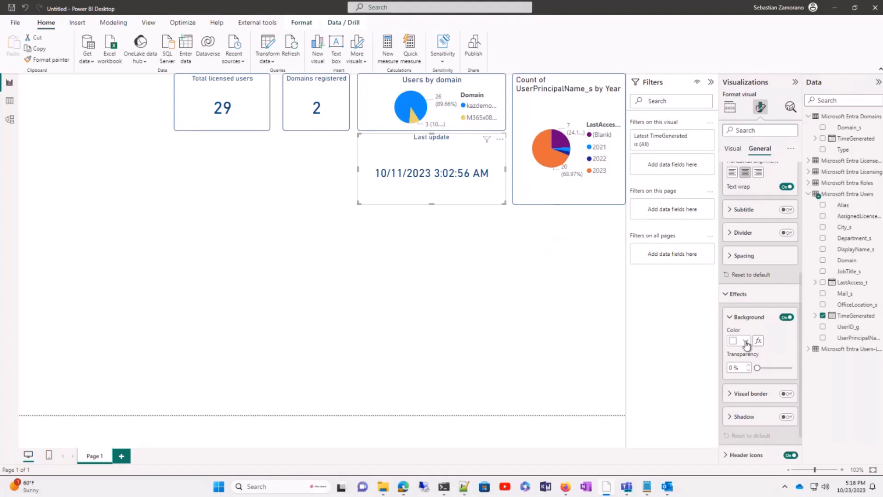
{"action": "left_click", "coordinate": [756, 395]}
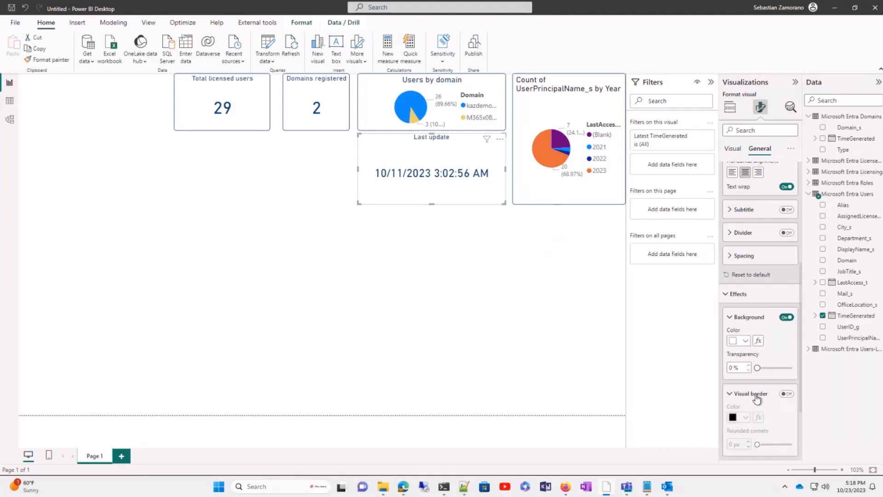
{"action": "left_click", "coordinate": [786, 394]}
{"action": "left_click", "coordinate": [746, 417]}
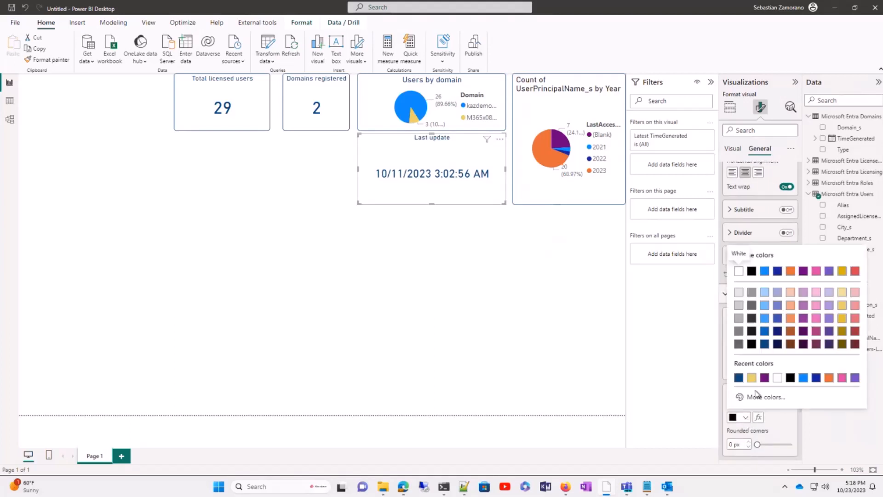
{"action": "left_click", "coordinate": [764, 344]}
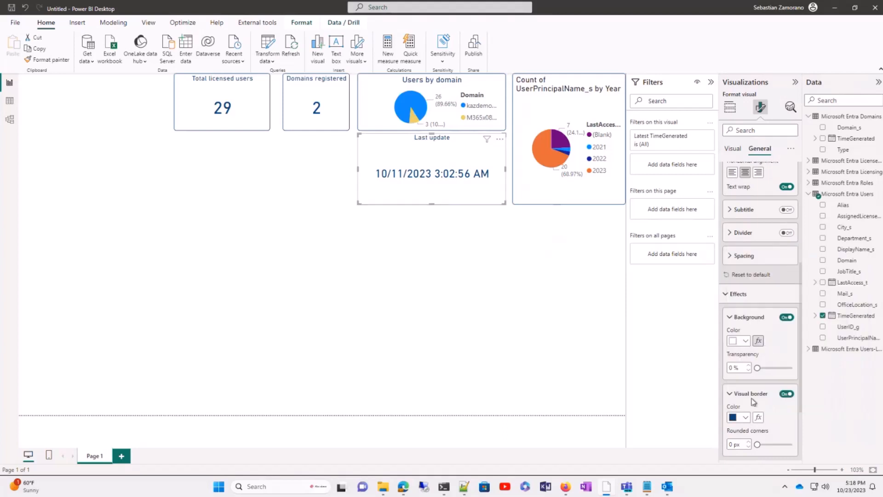
{"action": "left_click", "coordinate": [730, 445]}
{"action": "type", "text": "5"}
{"action": "left_click", "coordinate": [528, 320]}
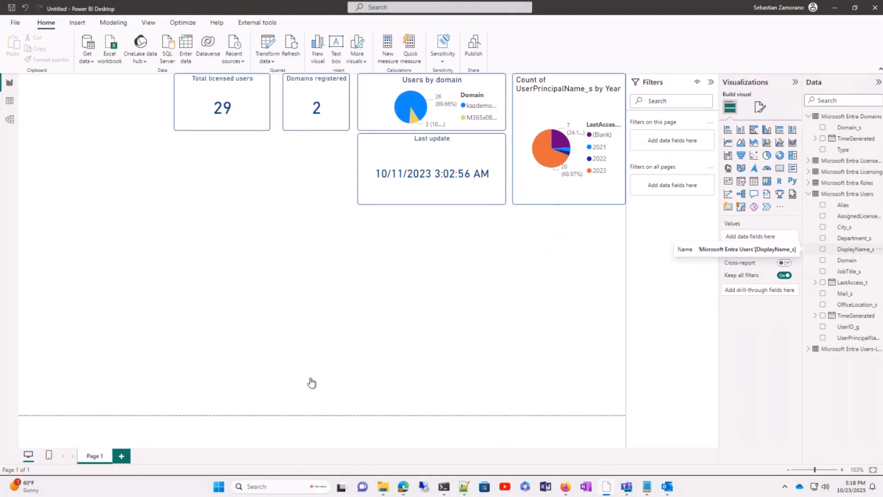
- Insert a stacked column chart plotting the distinct count of Microsoft Entra Users' UserPrincipalName_s by Microsoft Entra Roles' DisplayName_s
{"action": "left_click", "coordinate": [741, 131]}
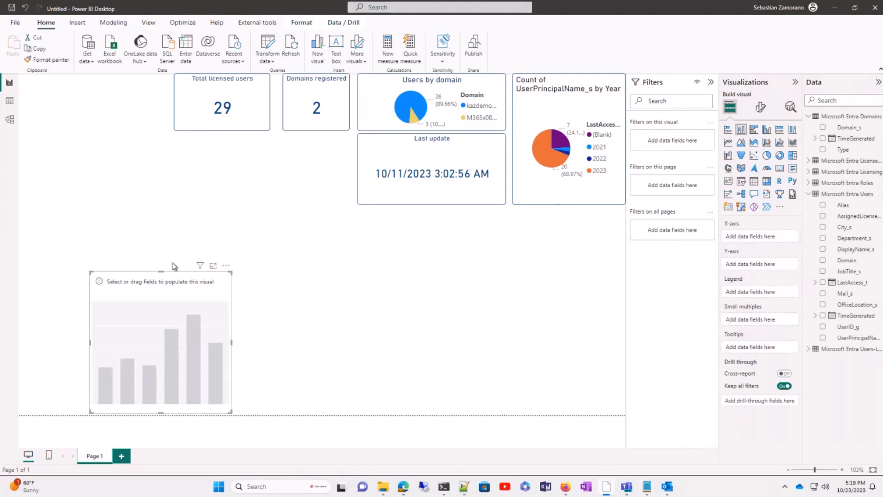
{"action": "left_click_drag", "start_coordinate": [170, 283], "coordinate": [193, 207]}
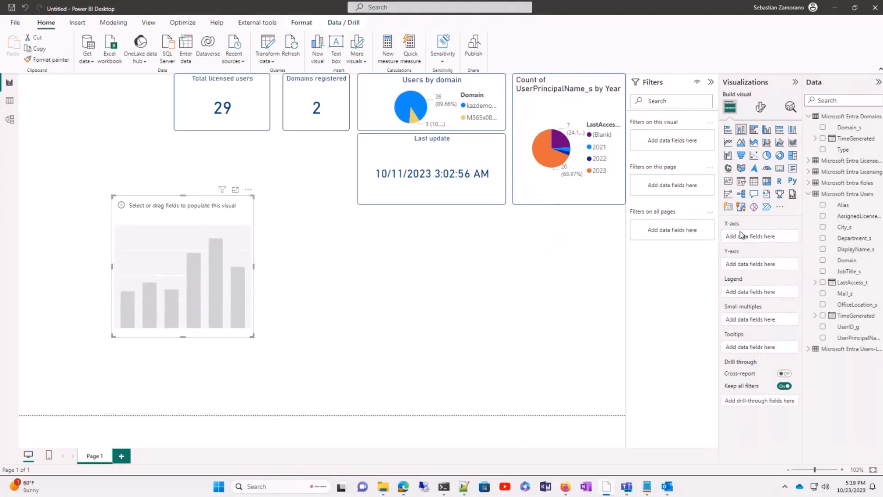
{"action": "left_click", "coordinate": [810, 183]}
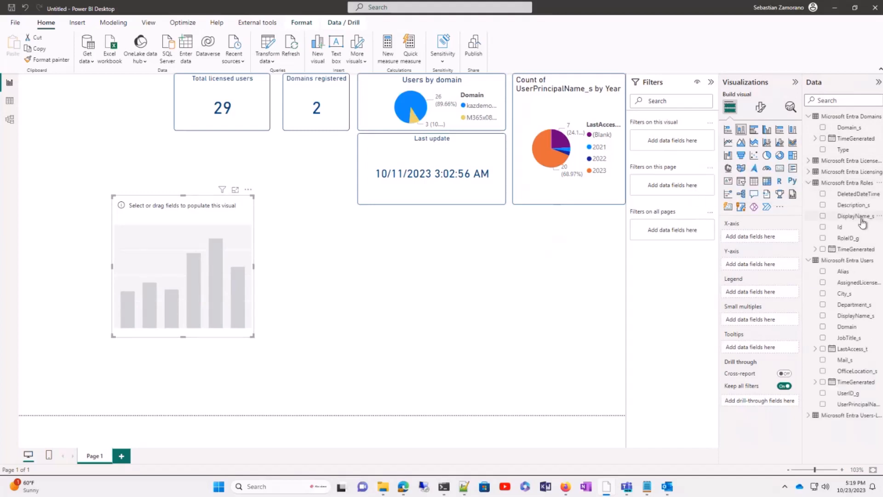
{"action": "left_click_drag", "start_coordinate": [862, 223], "coordinate": [770, 240]}
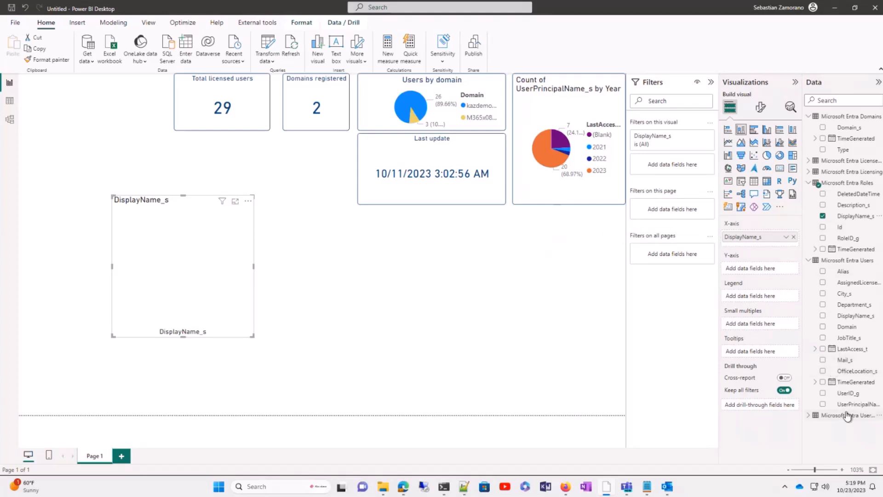
{"action": "left_click_drag", "start_coordinate": [847, 405], "coordinate": [765, 272]}
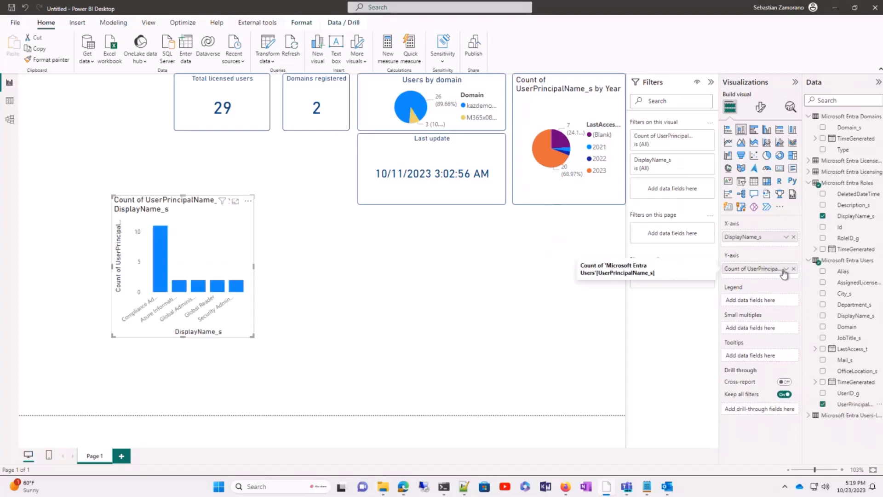
{"action": "left_click", "coordinate": [786, 268]}
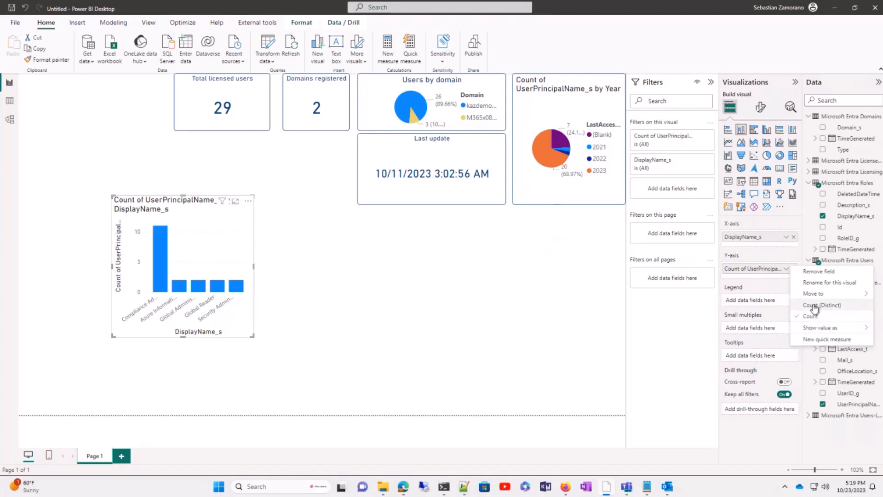
{"action": "left_click", "coordinate": [814, 306]}
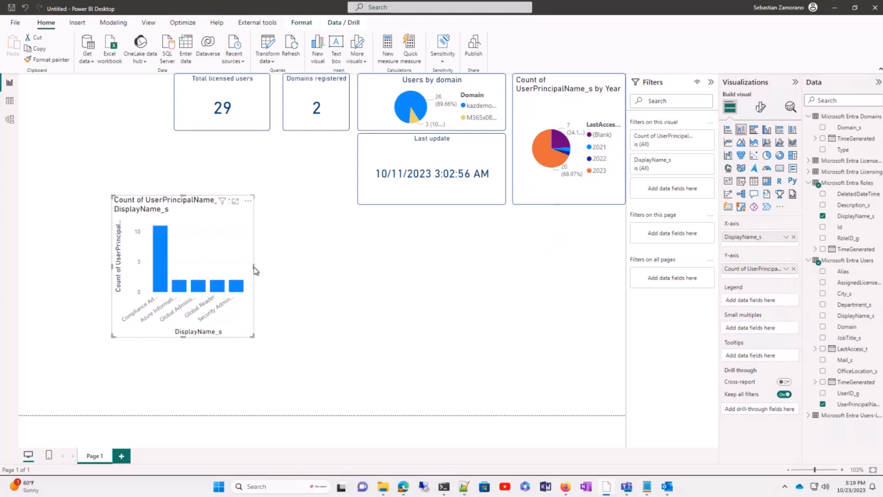
- Fit the column chart below the licensed users and domains cards, spanning both widths and ending level with the Last update card's bottom edge
{"action": "left_click_drag", "start_coordinate": [253, 266], "coordinate": [305, 265]}
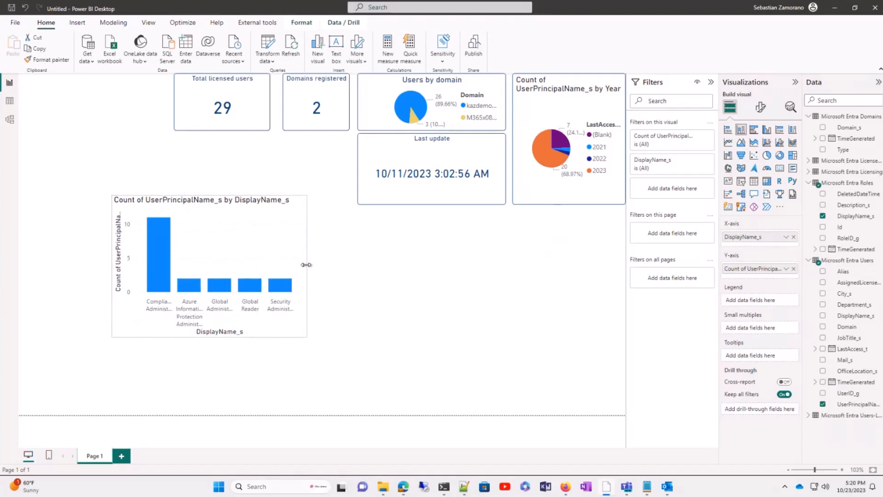
{"action": "left_click_drag", "start_coordinate": [248, 228], "coordinate": [286, 164]}
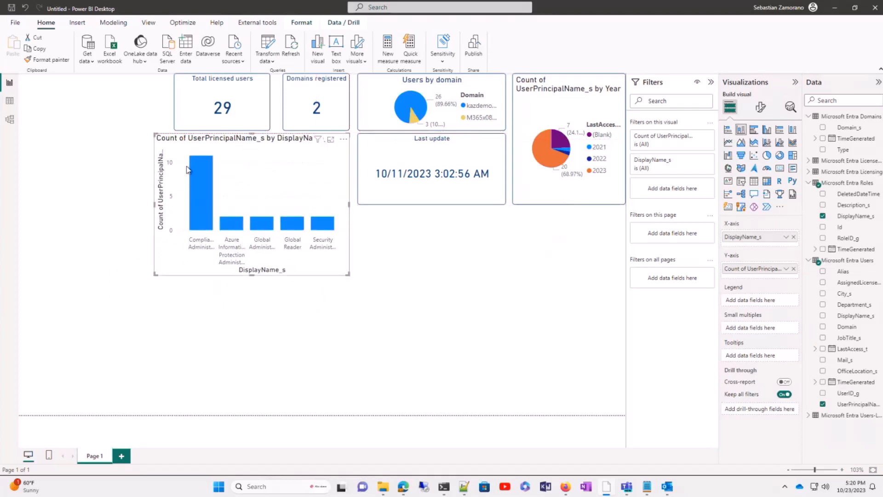
{"action": "left_click", "coordinate": [156, 206]}
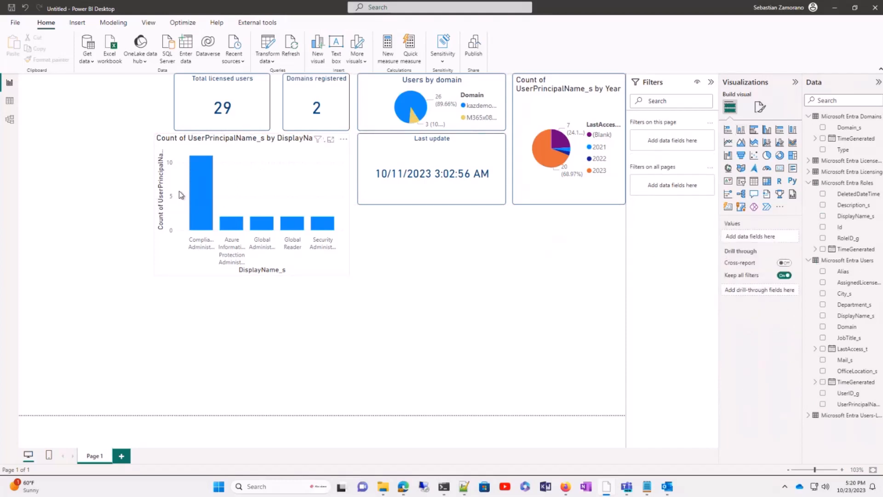
{"action": "left_click", "coordinate": [179, 191]}
{"action": "left_click_drag", "start_coordinate": [156, 206], "coordinate": [175, 204]}
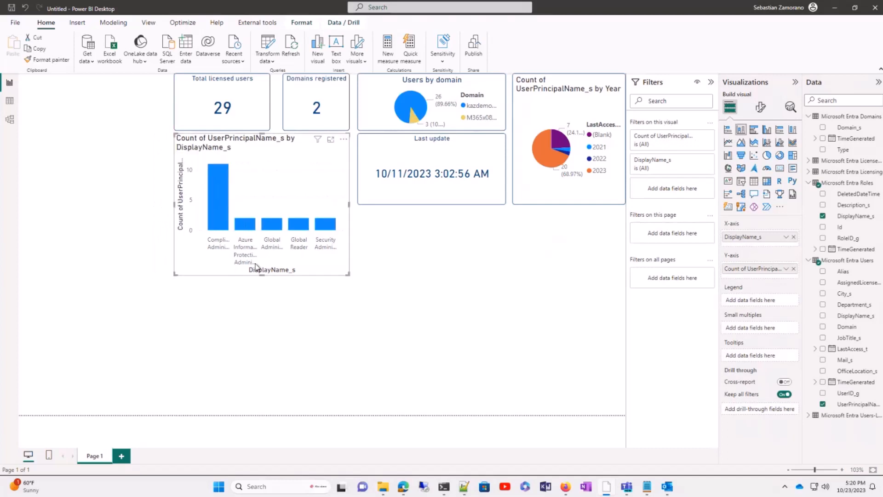
{"action": "left_click_drag", "start_coordinate": [261, 275], "coordinate": [270, 204]}
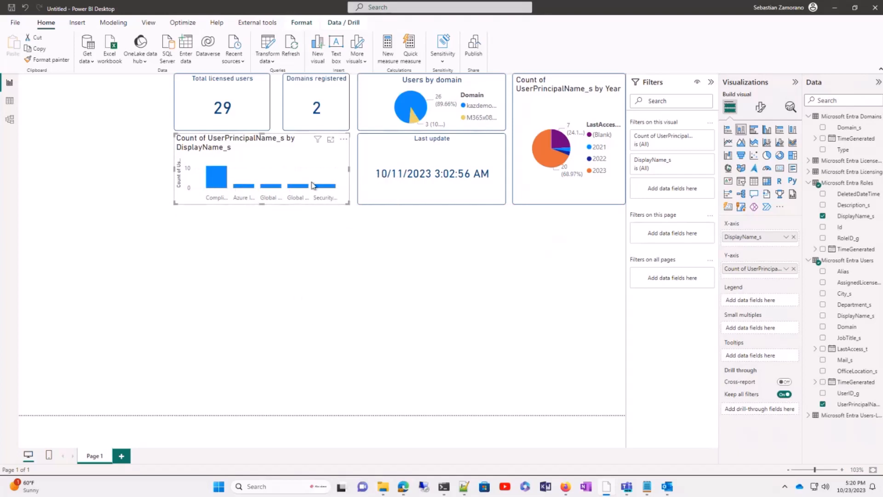
- Make the users-by-role column chart taller, extending it downward, and turn off its X-axis and Y-axis titles
{"action": "mouse_move", "coordinate": [301, 189]}
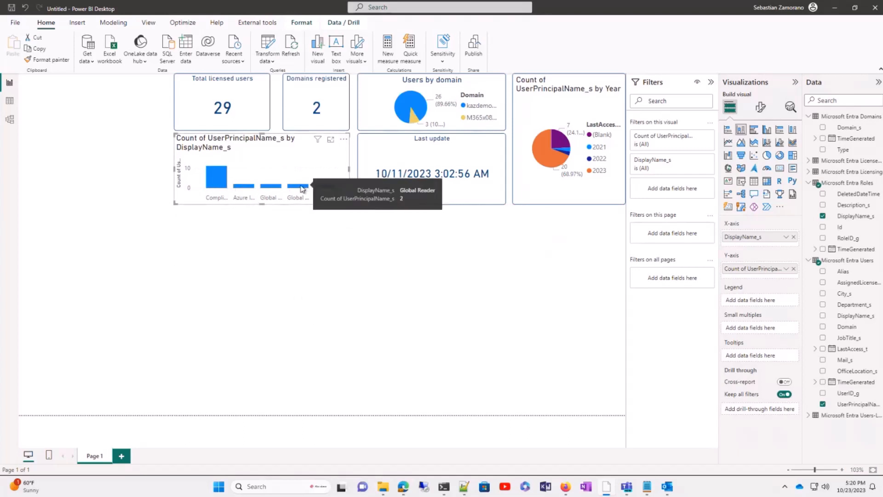
{"action": "left_click_drag", "start_coordinate": [263, 205], "coordinate": [260, 286]}
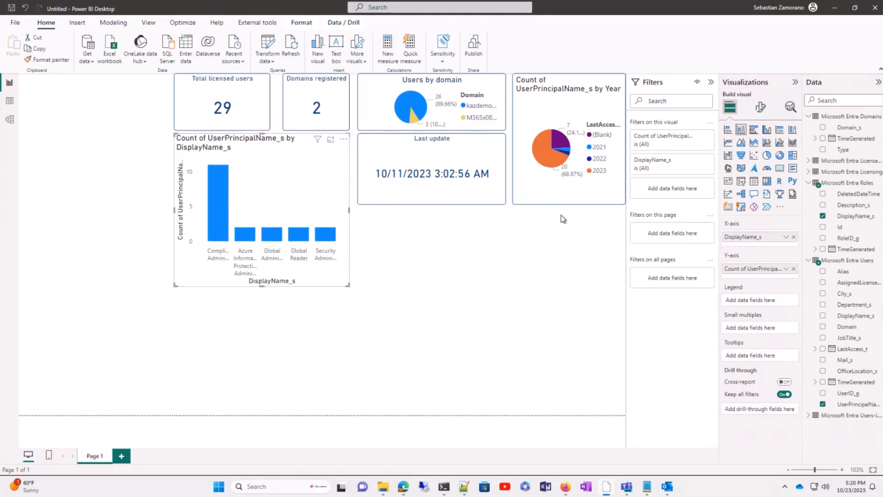
{"action": "left_click", "coordinate": [763, 110]}
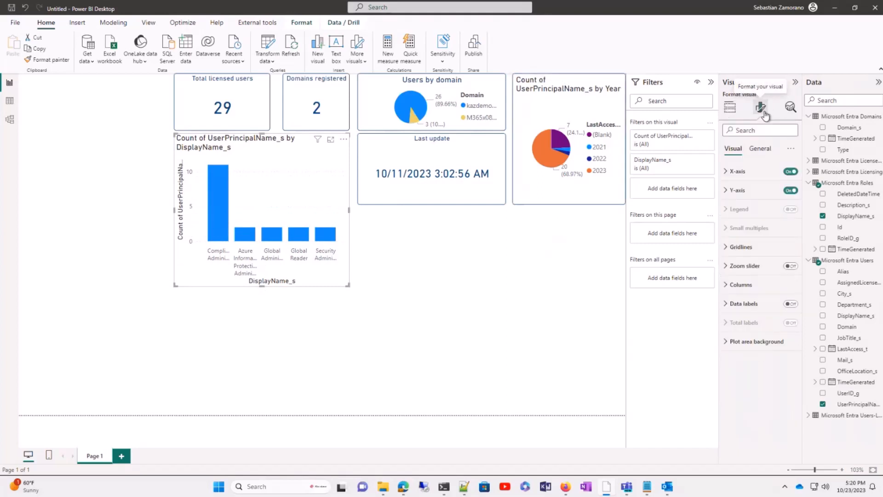
{"action": "left_click", "coordinate": [728, 173]}
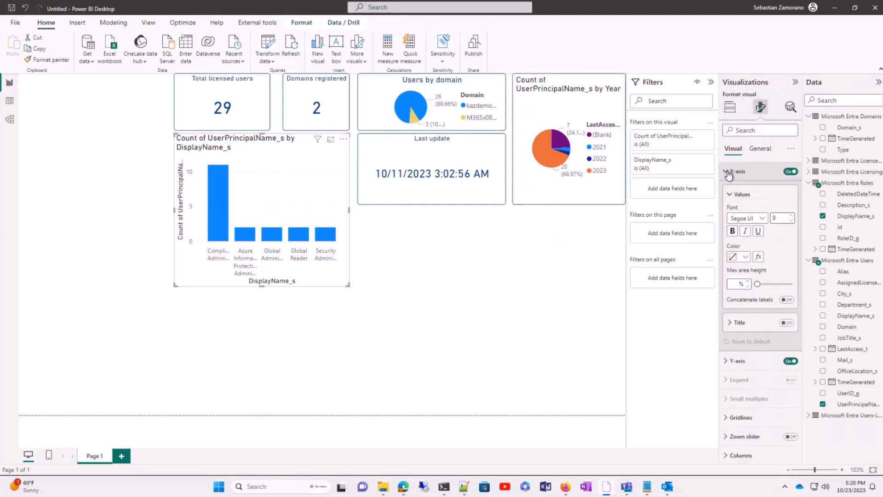
{"action": "left_click", "coordinate": [787, 323]}
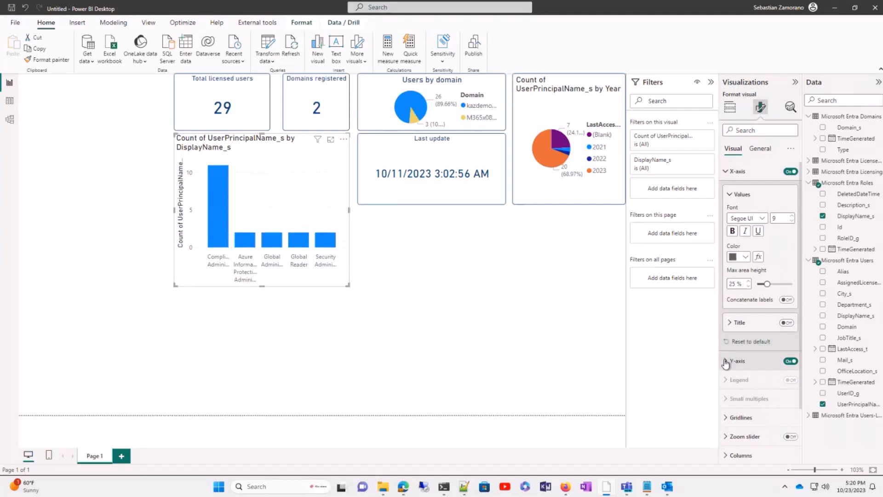
{"action": "left_click", "coordinate": [725, 361]}
{"action": "scroll", "coordinate": [767, 389], "scroll_direction": "down", "scroll_amount": 2}
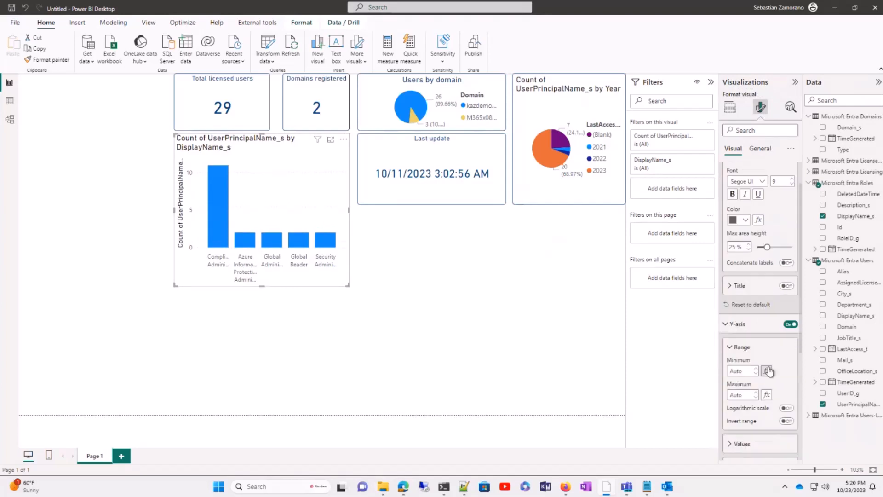
{"action": "left_click", "coordinate": [787, 386]}
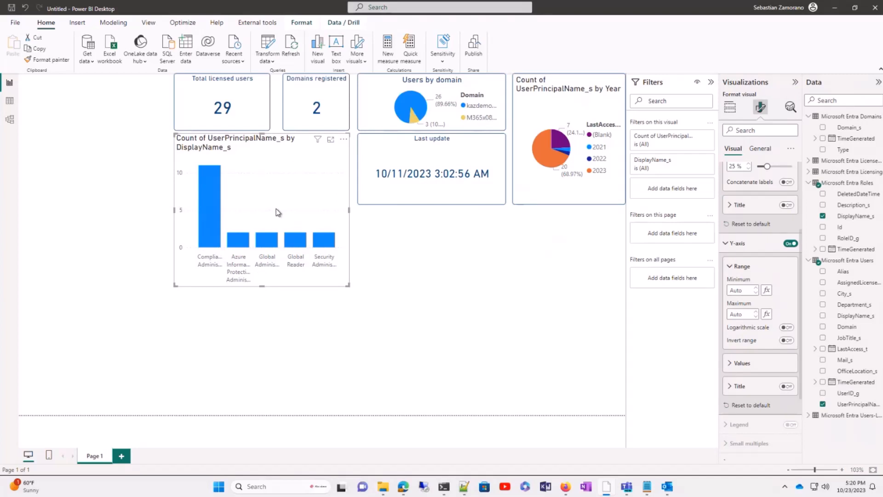
{"action": "left_click", "coordinate": [378, 243]}
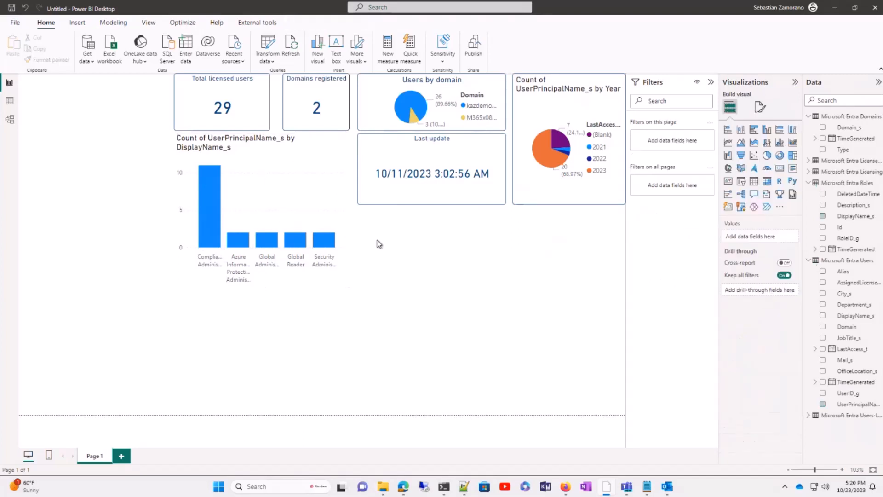
- Test cross-filtering by selecting and clearing the kazdemos.org slice in Users by domain and the tallest column in the role chart
{"action": "left_click", "coordinate": [332, 199]}
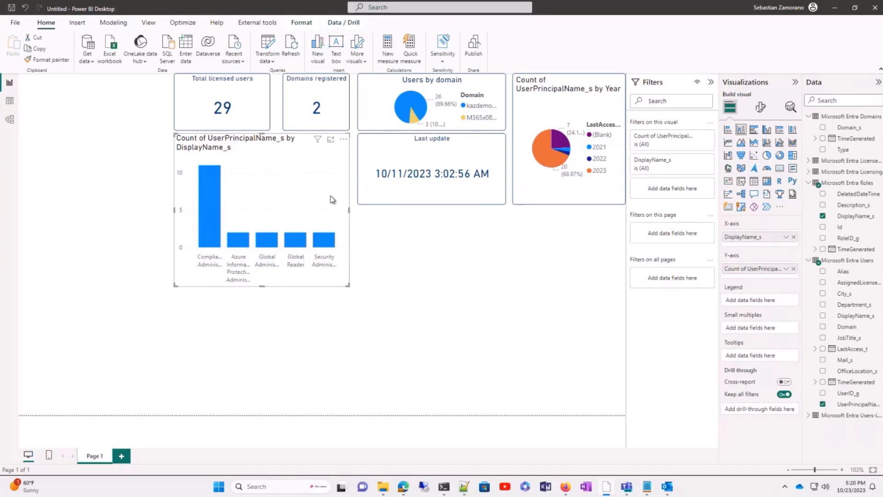
{"action": "left_click", "coordinate": [758, 107]}
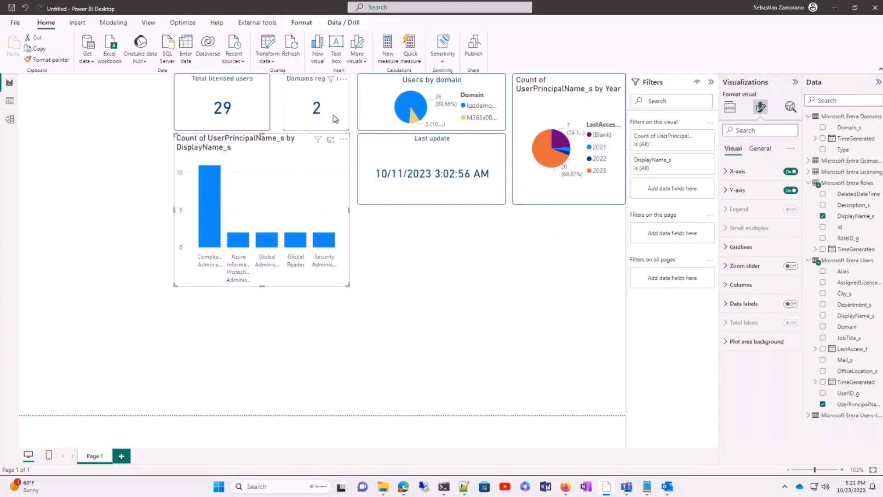
{"action": "mouse_move", "coordinate": [418, 108]}
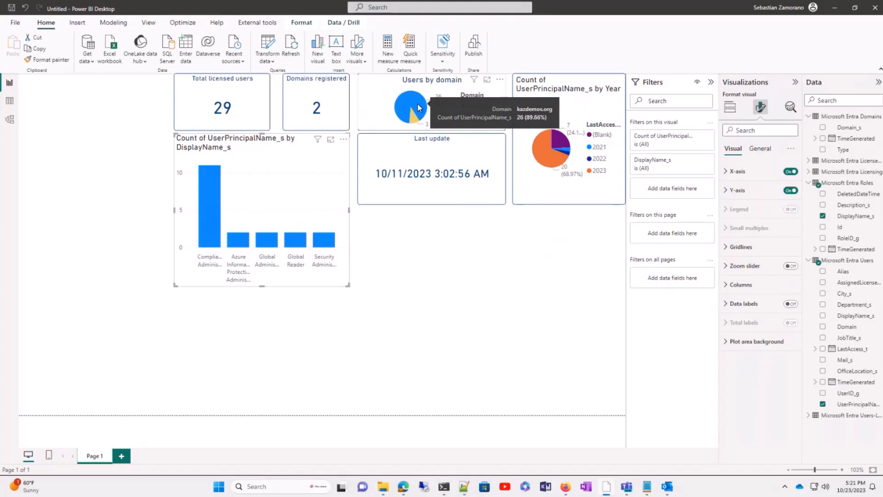
{"action": "left_click", "coordinate": [418, 108]}
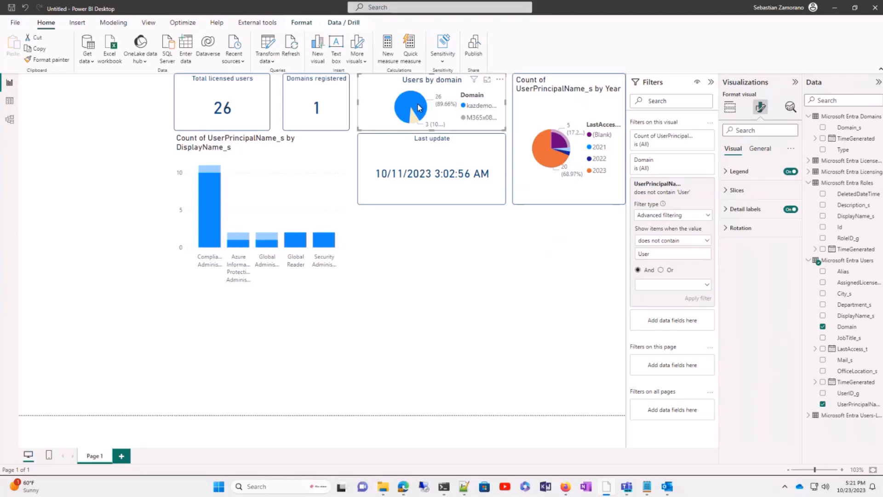
{"action": "left_click", "coordinate": [417, 108]}
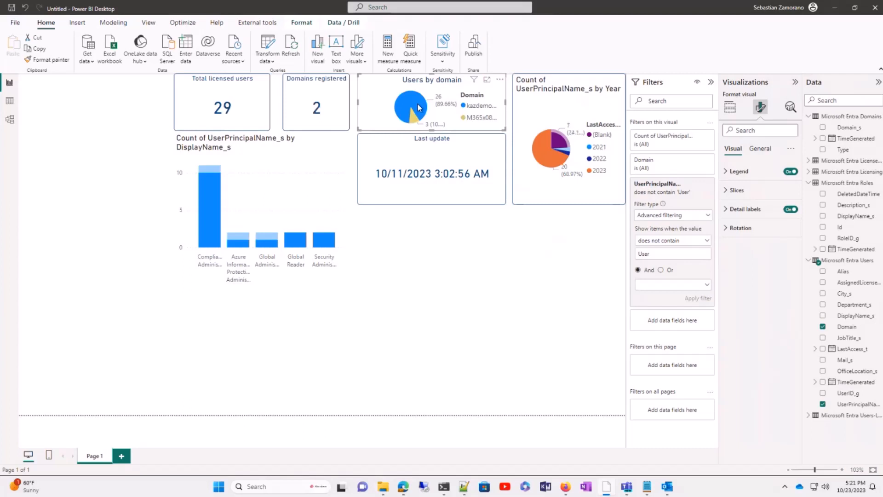
{"action": "left_click", "coordinate": [213, 214]}
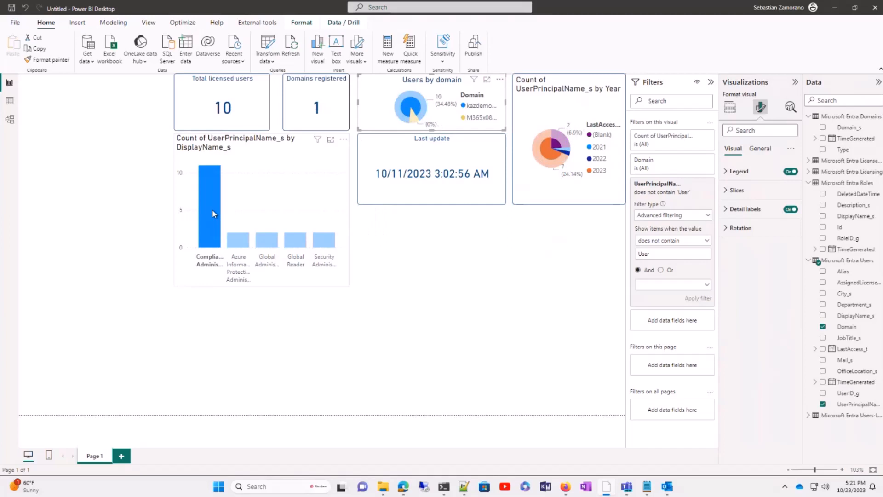
{"action": "left_click", "coordinate": [212, 209]}
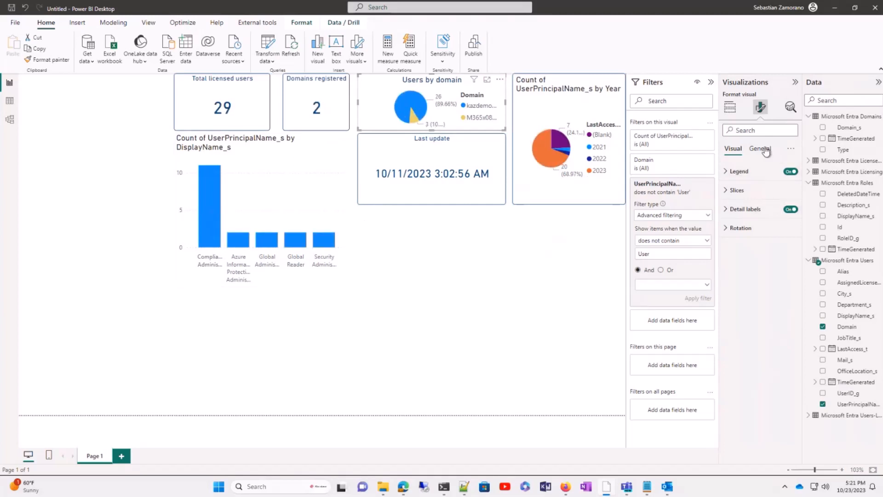
- Give the users-by-role column chart a dark blue visual border with 5 px rounded corners
{"action": "left_click", "coordinate": [297, 203]}
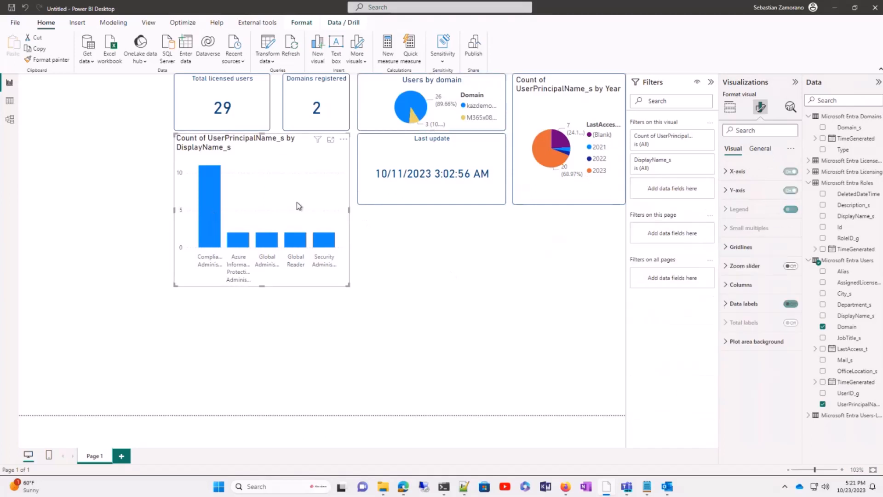
{"action": "left_click", "coordinate": [760, 148]}
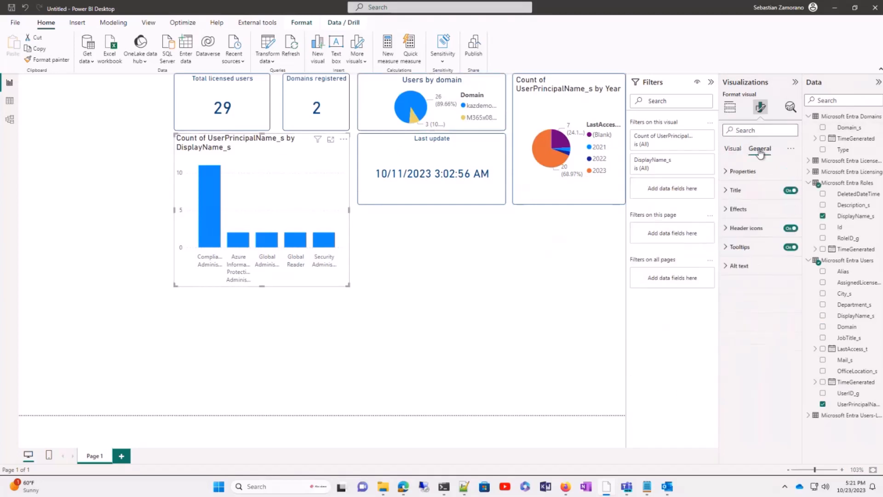
{"action": "left_click", "coordinate": [726, 210]}
{"action": "left_click", "coordinate": [787, 308]}
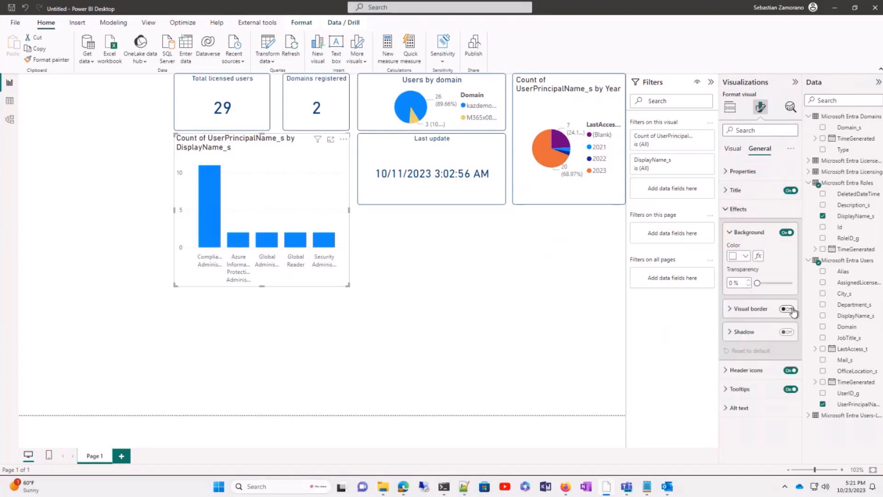
{"action": "left_click", "coordinate": [730, 309]}
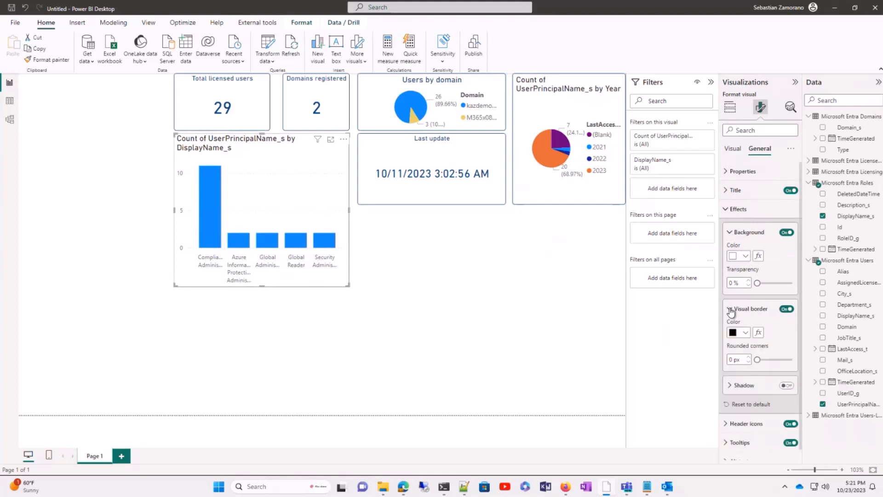
{"action": "left_click", "coordinate": [746, 333]}
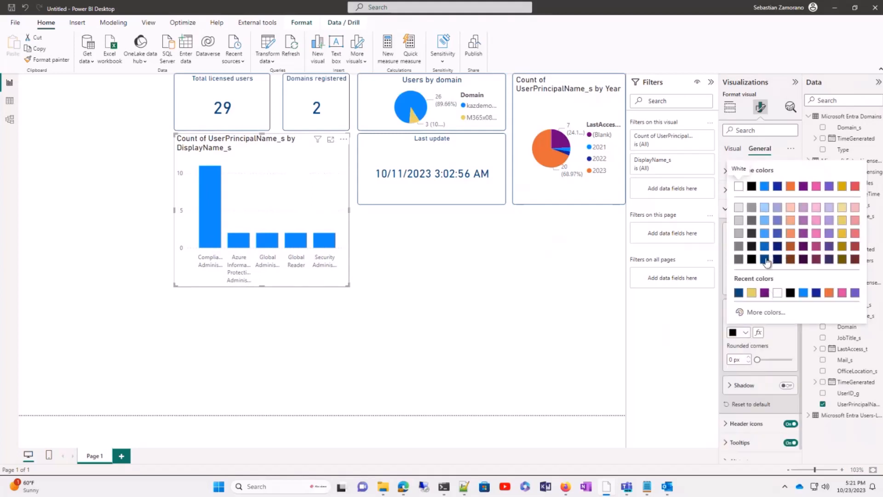
{"action": "left_click", "coordinate": [764, 259]}
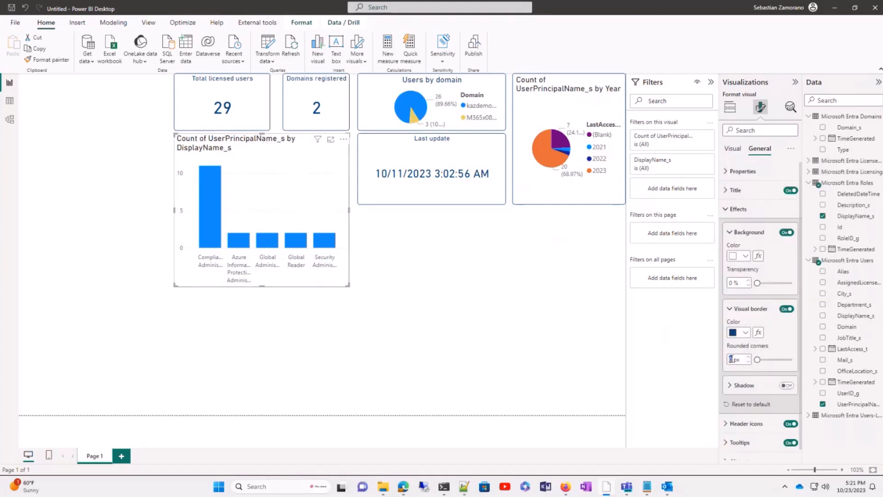
{"action": "type", "text": "5"}
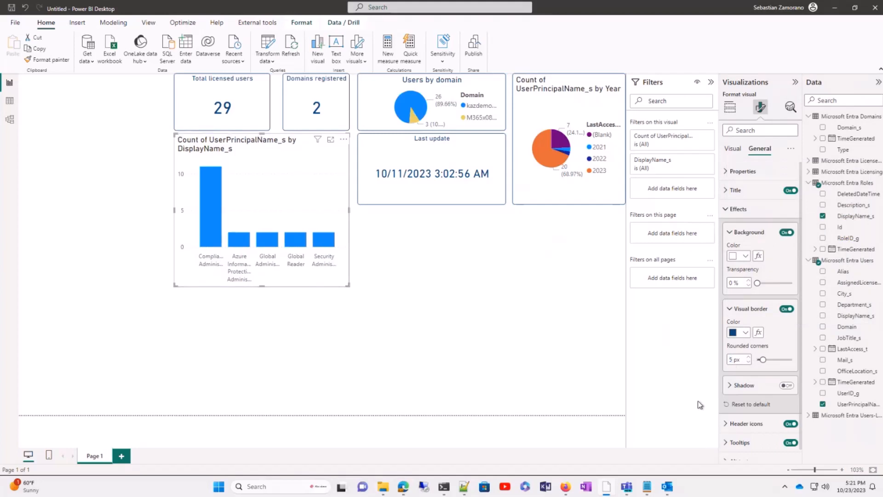
{"action": "left_click", "coordinate": [426, 292]}
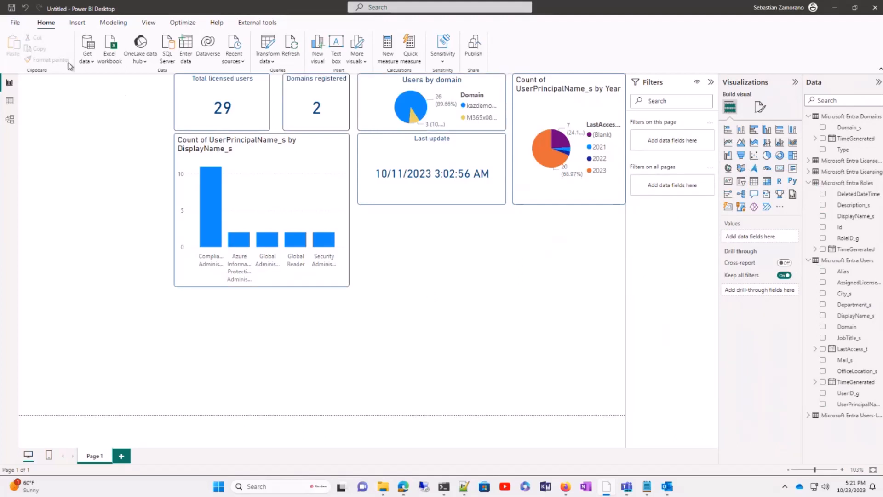
- Insert the image MPARR - Solution Achitecture.png from the Pictures folder into the report page
{"action": "left_click", "coordinate": [82, 25]}
{"action": "left_click", "coordinate": [361, 50]}
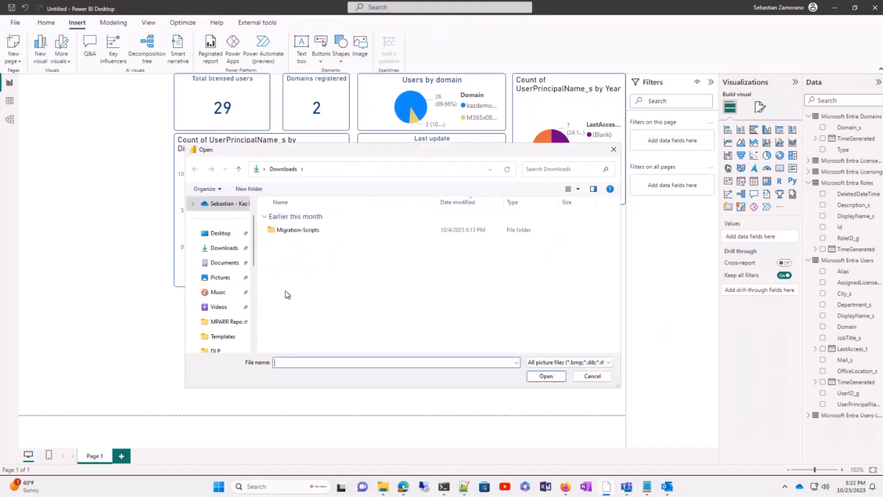
{"action": "left_click", "coordinate": [220, 277]}
{"action": "scroll", "coordinate": [473, 311], "scroll_direction": "down", "scroll_amount": 1}
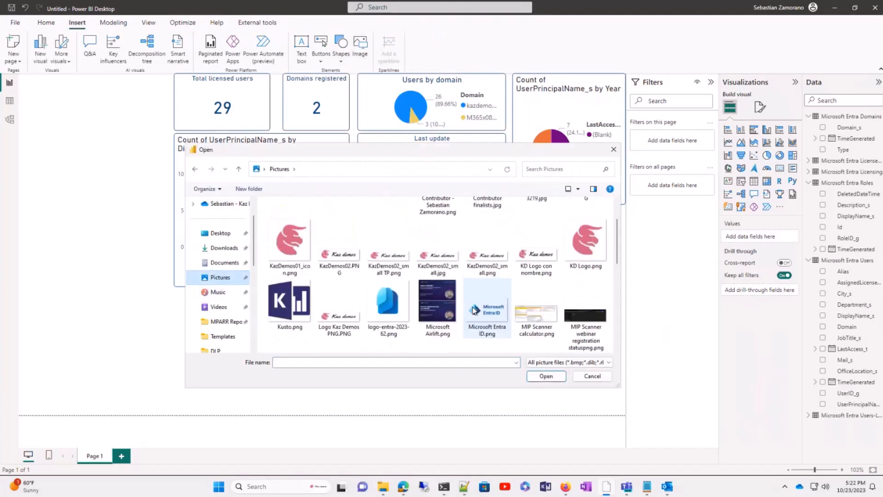
{"action": "scroll", "coordinate": [521, 295], "scroll_direction": "down", "scroll_amount": 2}
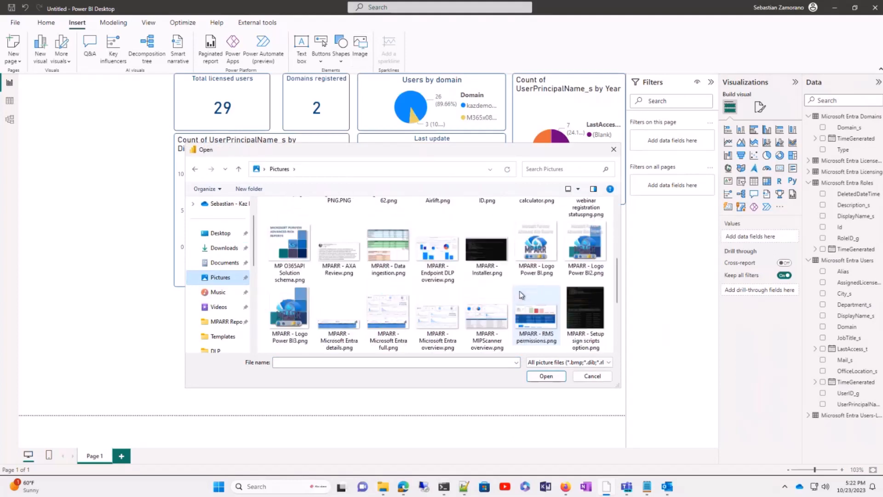
{"action": "scroll", "coordinate": [471, 306], "scroll_direction": "down", "scroll_amount": 3}
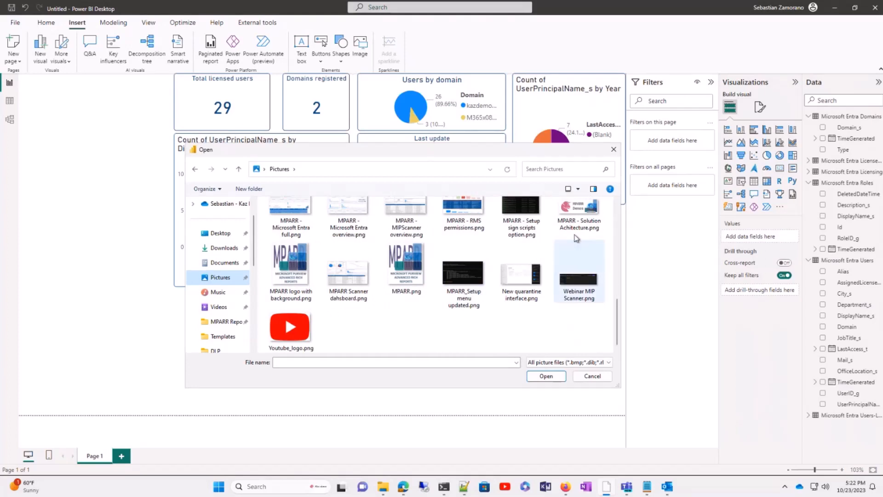
{"action": "left_click", "coordinate": [576, 217]}
{"action": "left_click", "coordinate": [546, 375]}
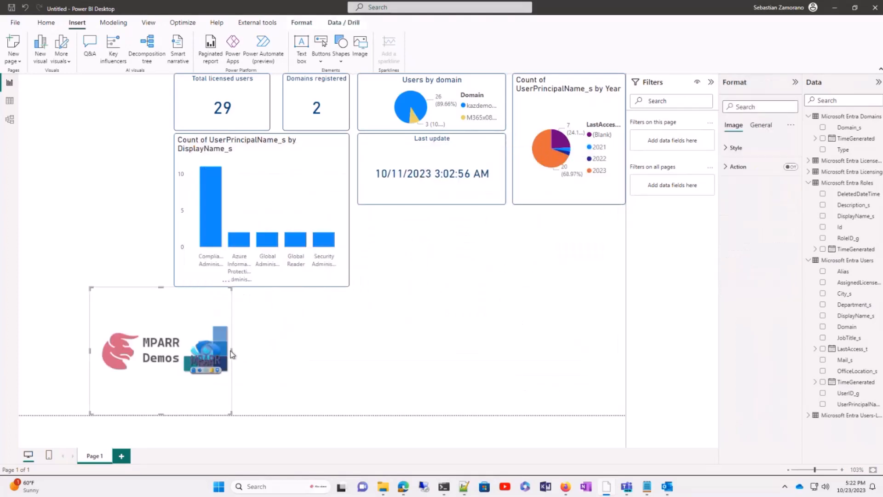
- Widen the MPARR Demos image and place it across the lower charts, sent to the back behind the other visuals
{"action": "left_click_drag", "start_coordinate": [232, 353], "coordinate": [458, 340]}
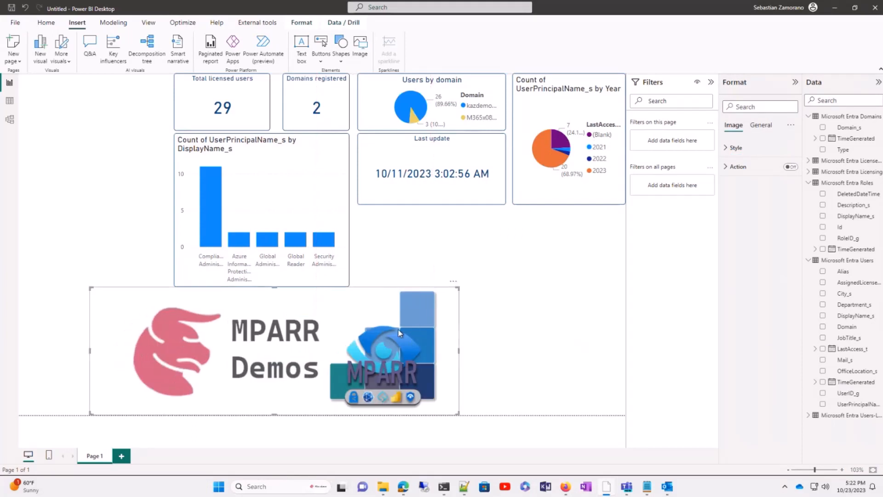
{"action": "left_click_drag", "start_coordinate": [398, 332], "coordinate": [435, 233]}
{"action": "left_click", "coordinate": [301, 22]}
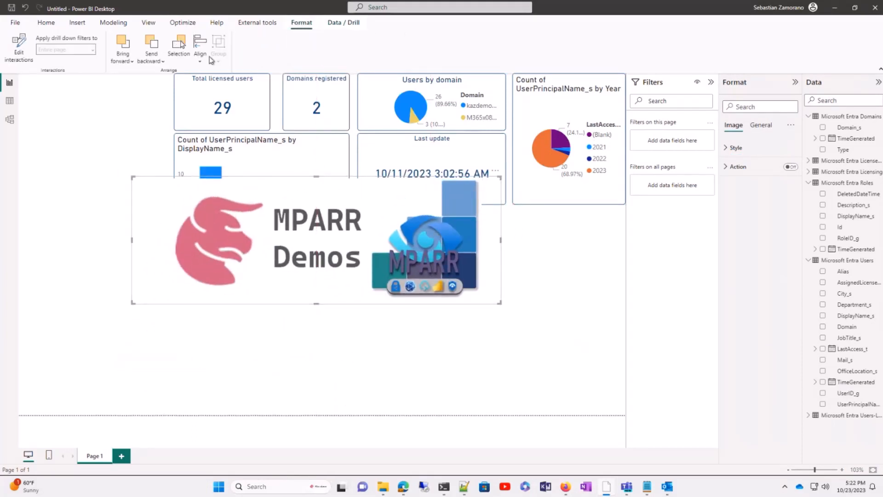
{"action": "left_click", "coordinate": [156, 62]}
{"action": "left_click", "coordinate": [161, 92]}
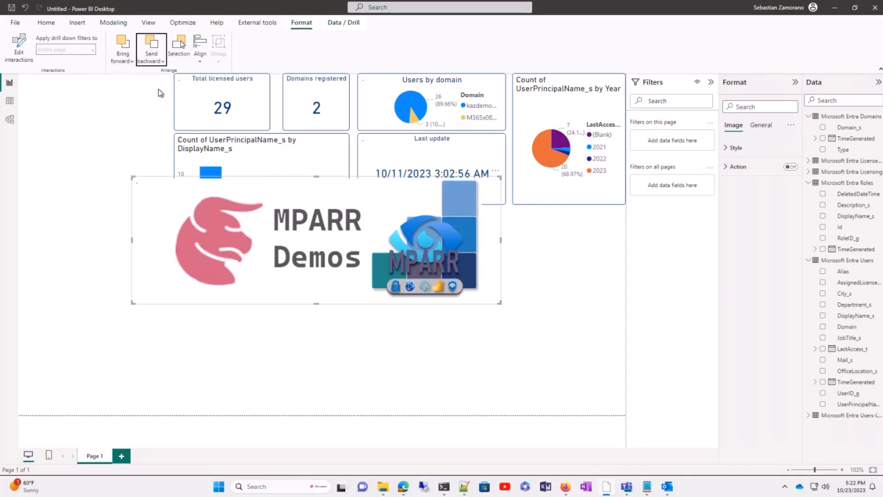
{"action": "left_click", "coordinate": [151, 58]}
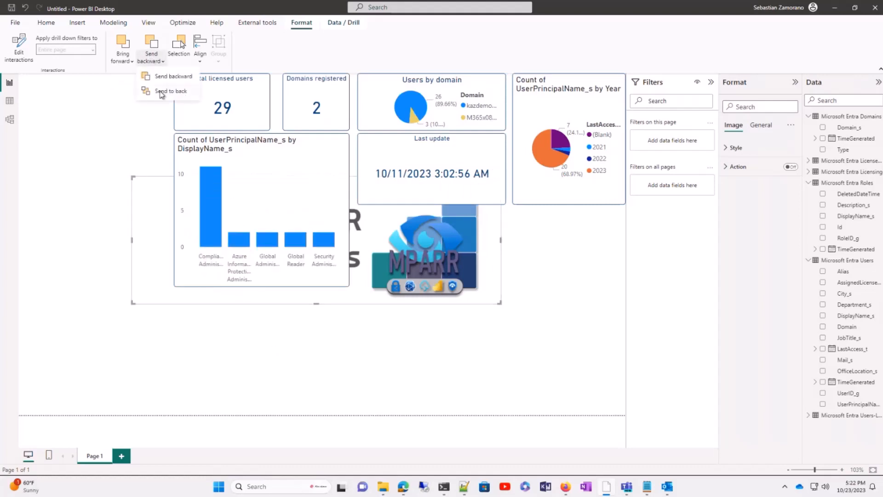
{"action": "left_click", "coordinate": [160, 92]}
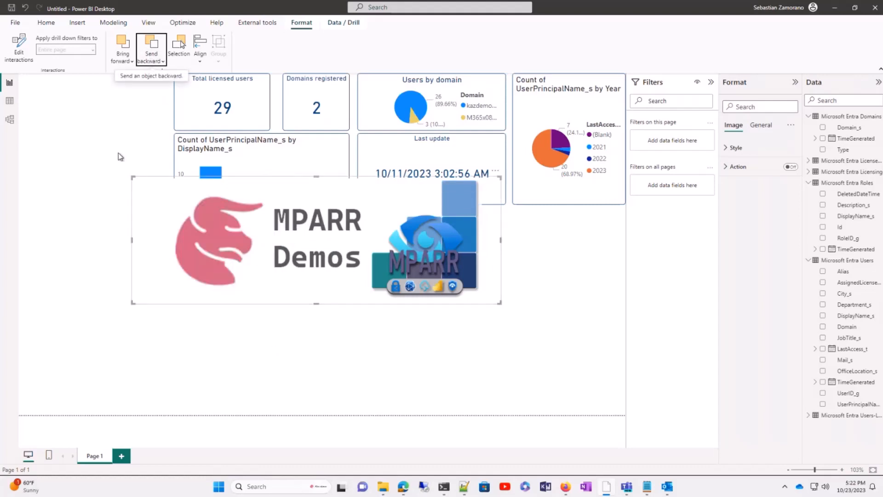
{"action": "left_click", "coordinate": [123, 124]}
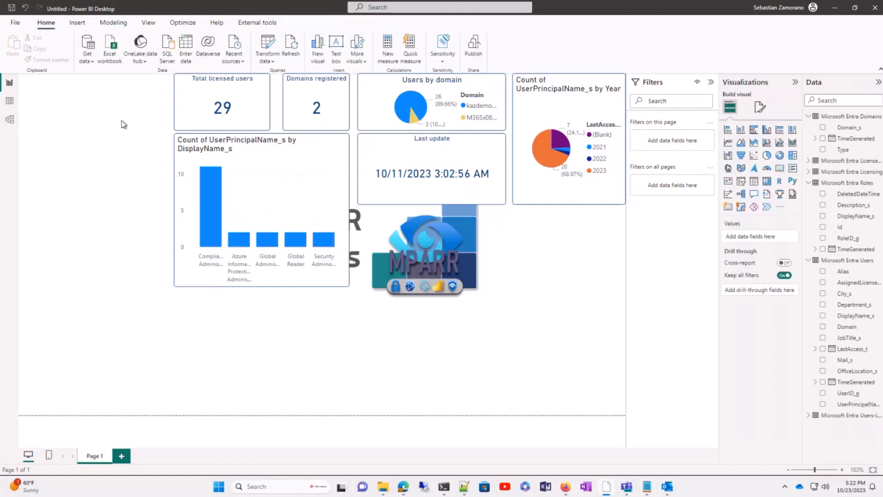
- Turn off the background of the users-by-role column chart
{"action": "left_click", "coordinate": [316, 173]}
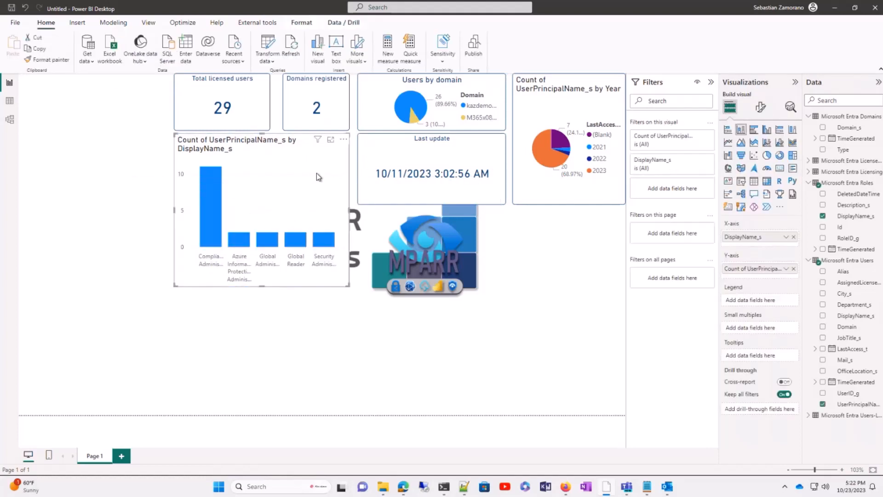
{"action": "left_click", "coordinate": [762, 108]}
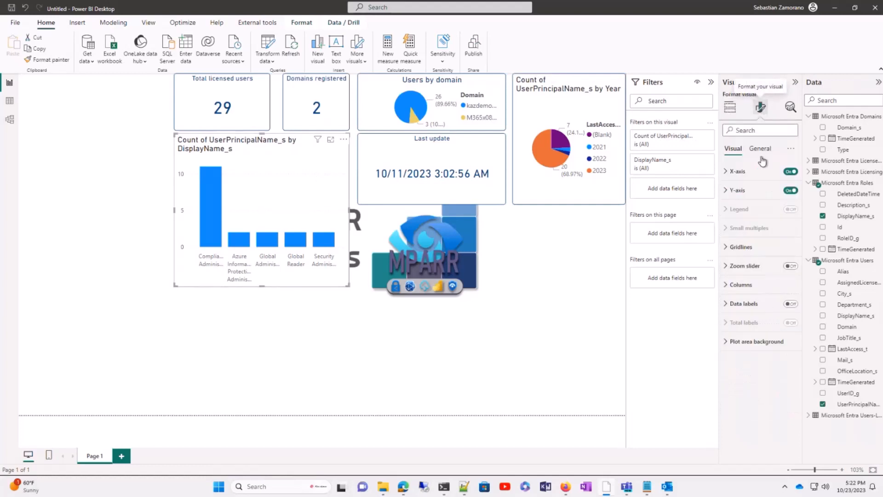
{"action": "left_click", "coordinate": [760, 149]}
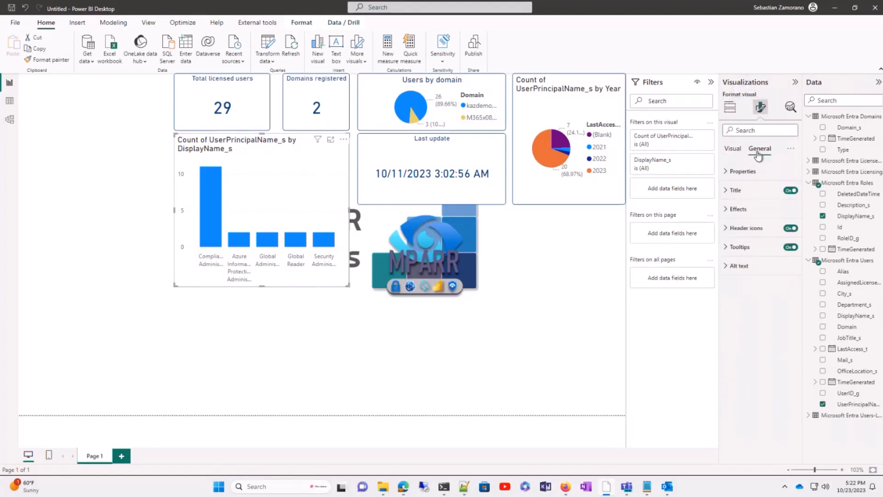
{"action": "left_click", "coordinate": [728, 212]}
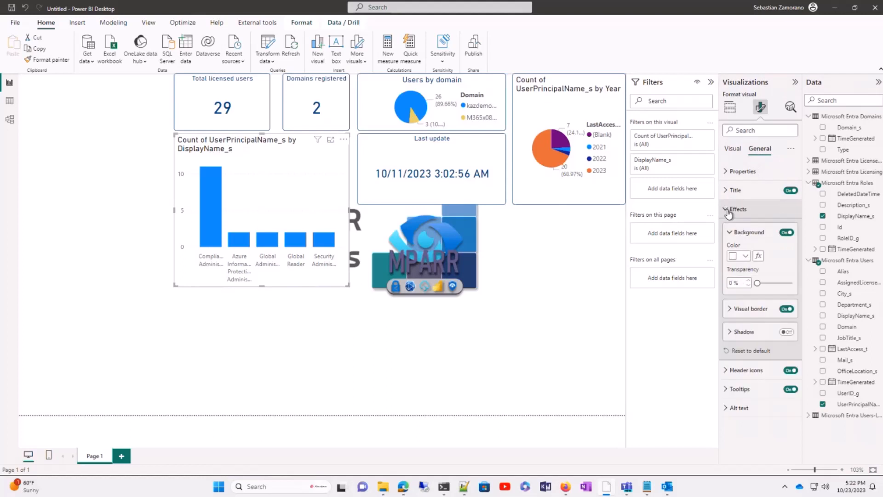
{"action": "left_click", "coordinate": [787, 233]}
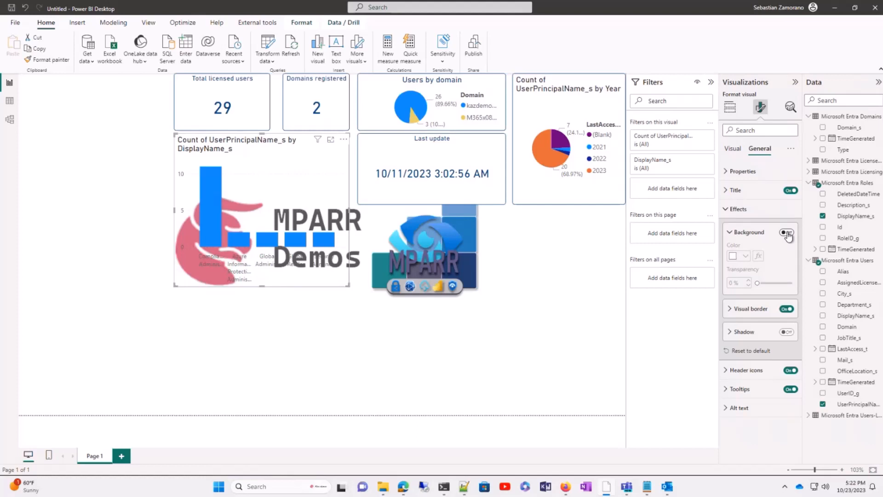
- Examine the MPARR Demos image's scaling, effects and size settings
{"action": "left_click", "coordinate": [440, 261]}
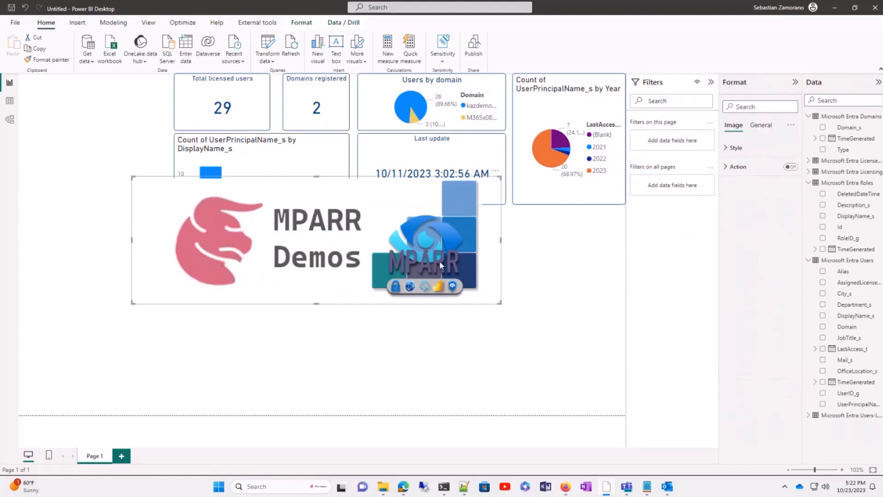
{"action": "left_click", "coordinate": [306, 26]}
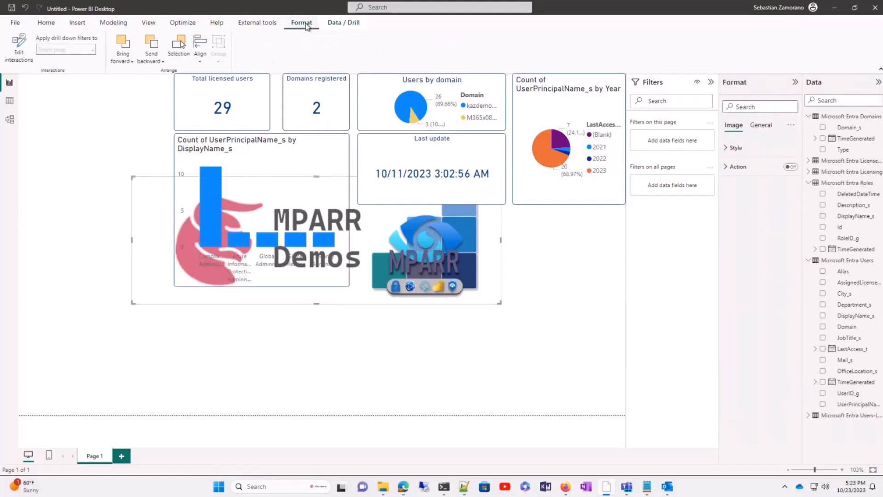
{"action": "left_click", "coordinate": [344, 23]}
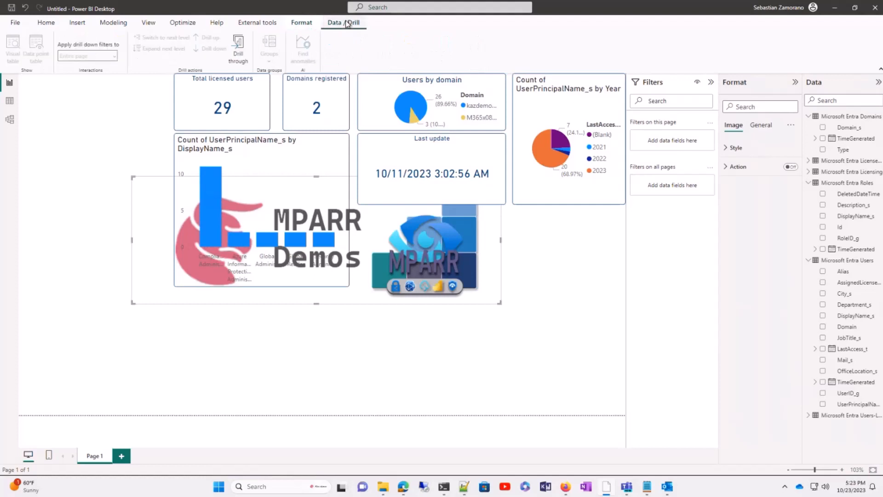
{"action": "left_click", "coordinate": [303, 26]}
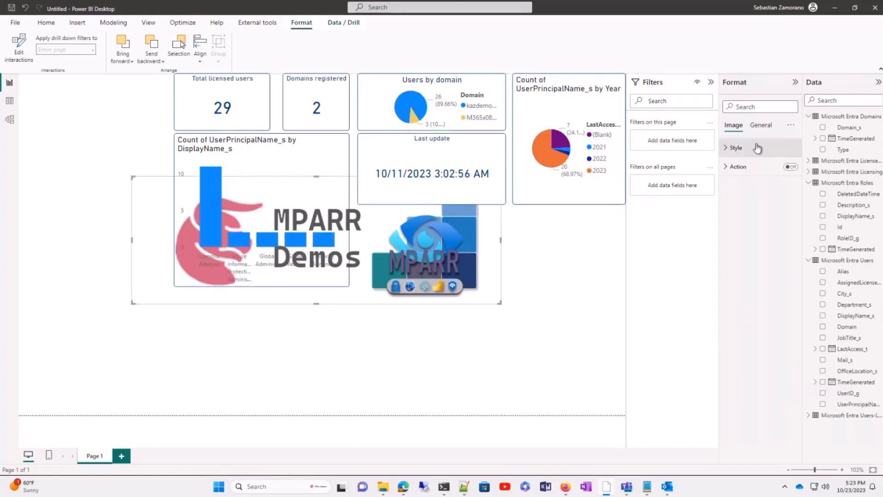
{"action": "left_click", "coordinate": [732, 149]}
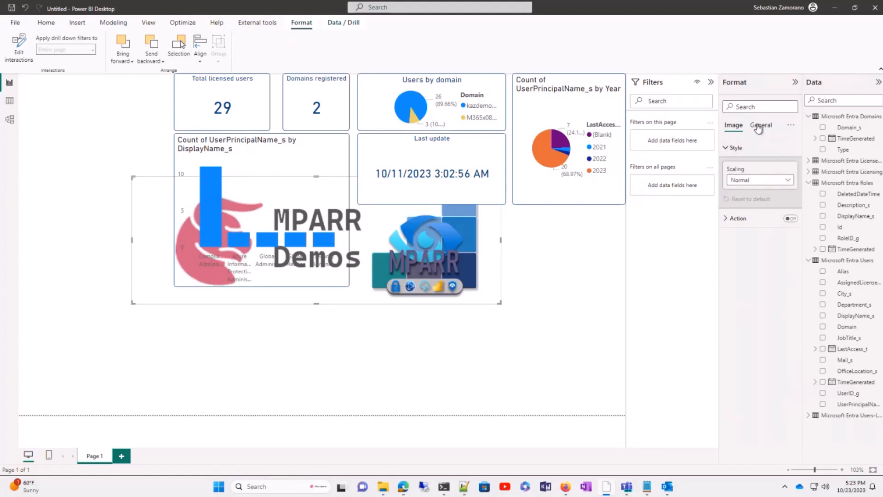
{"action": "left_click", "coordinate": [759, 126]}
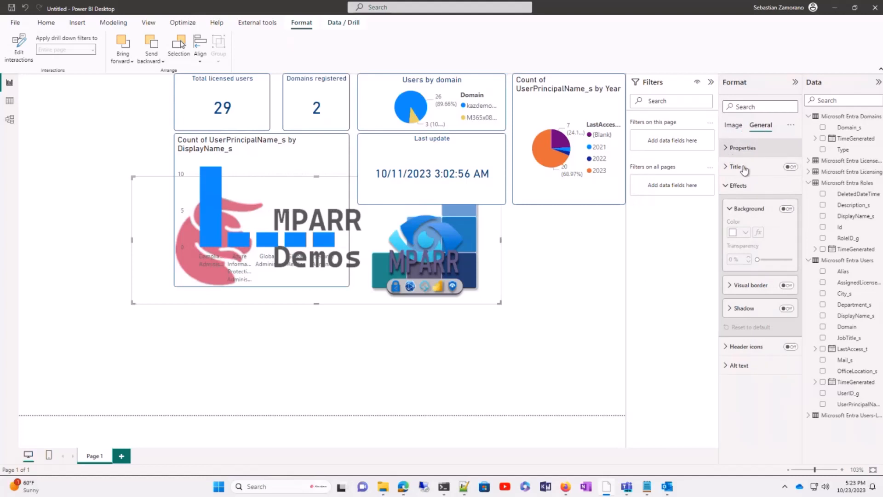
{"action": "left_click", "coordinate": [726, 148]}
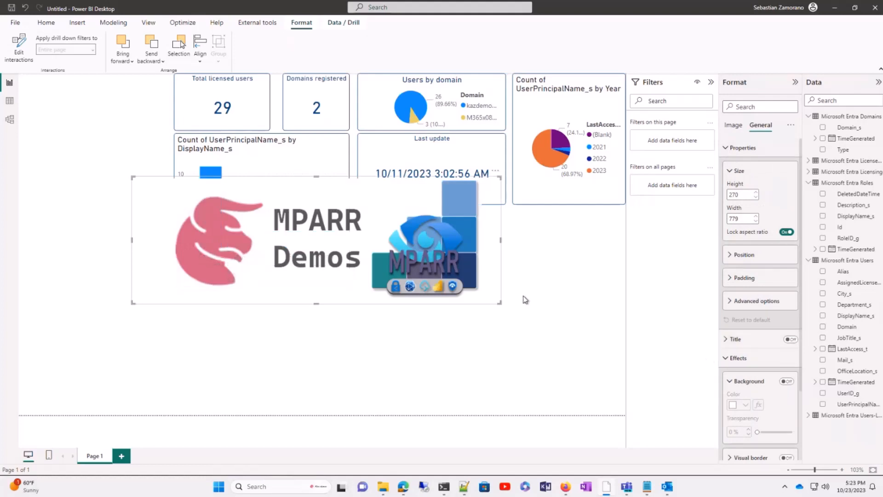
- Shrink the MPARR Demos image and place it beside the Total licensed users card, keeping the role chart below that card
{"action": "left_click_drag", "start_coordinate": [499, 303], "coordinate": [390, 265]}
{"action": "left_click_drag", "start_coordinate": [357, 221], "coordinate": [355, 219]}
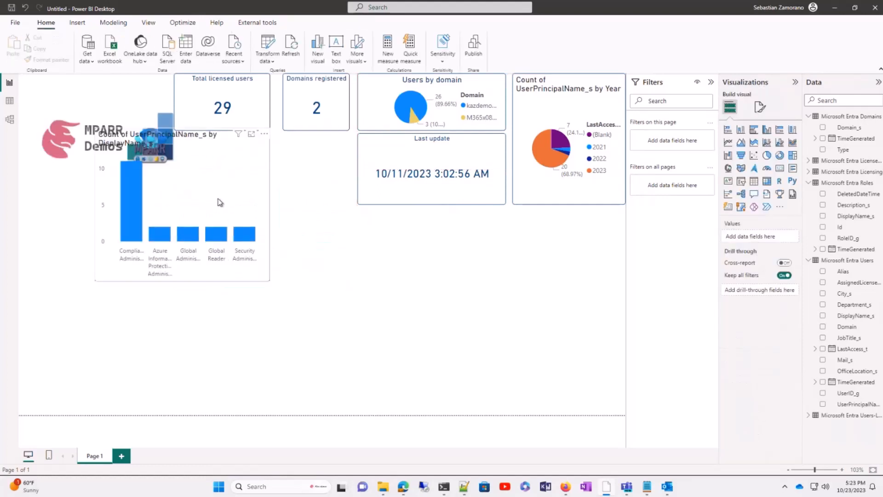
{"action": "left_click_drag", "start_coordinate": [205, 188], "coordinate": [284, 198]}
{"action": "left_click", "coordinate": [183, 164]}
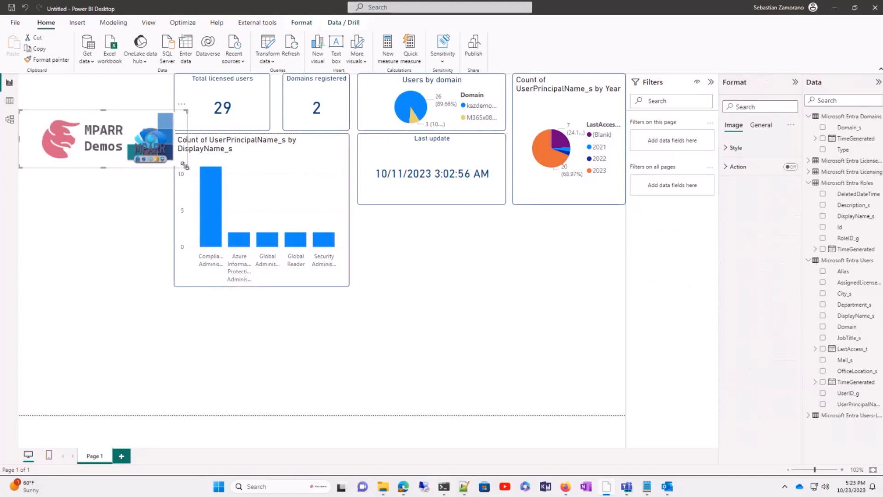
{"action": "left_click_drag", "start_coordinate": [183, 163], "coordinate": [127, 101]}
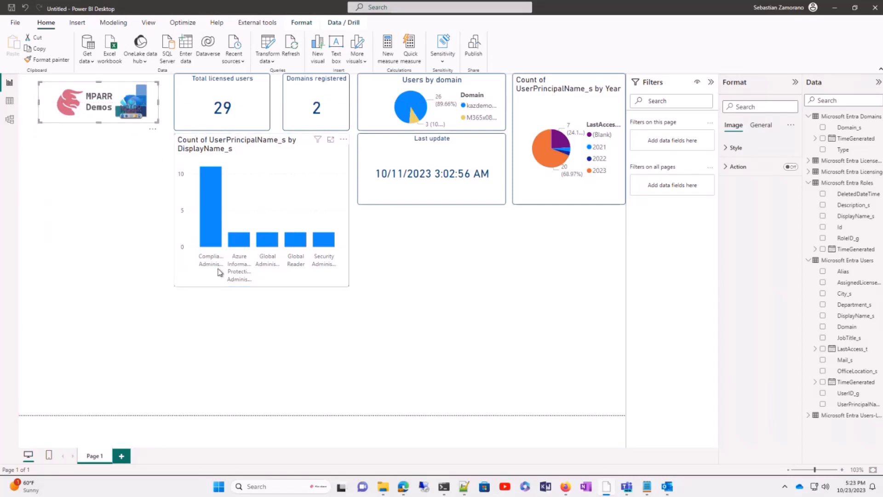
{"action": "left_click", "coordinate": [389, 302]}
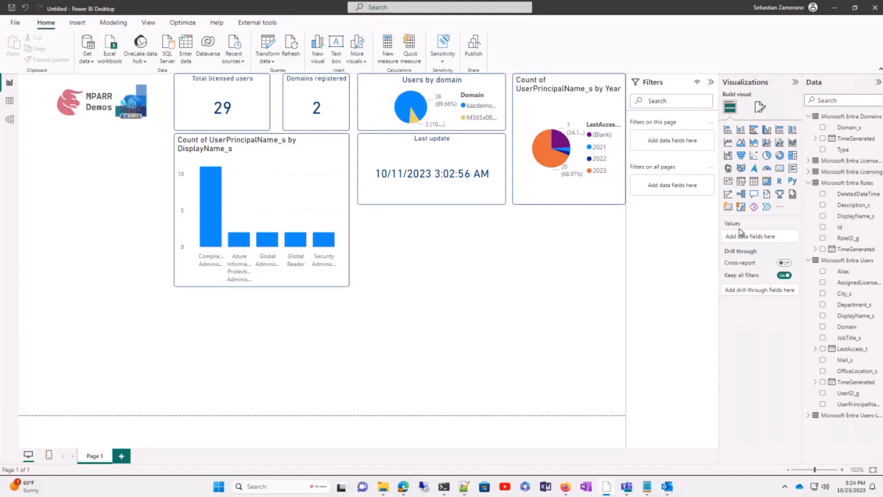
- Search the additional Power BI visuals for text and import Microsoft Corporation's Text Filter visual into the report
{"action": "left_click", "coordinate": [781, 208]}
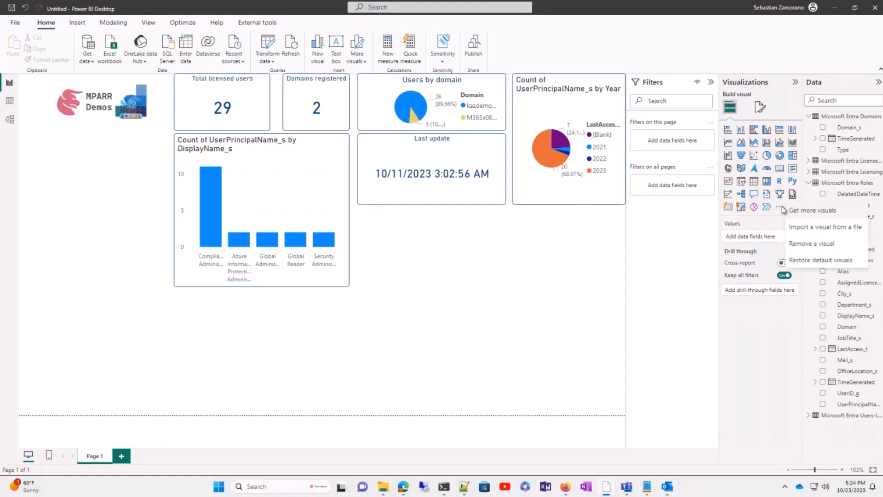
{"action": "left_click", "coordinate": [803, 210]}
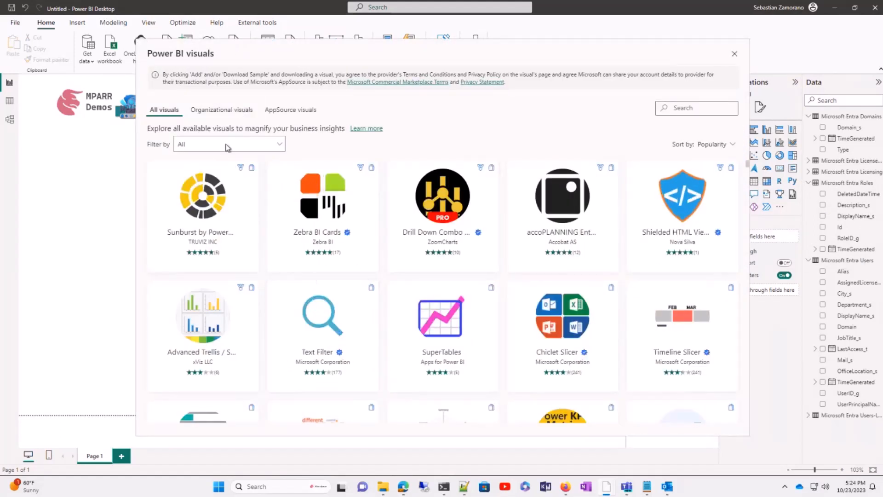
{"action": "left_click", "coordinate": [694, 109]}
{"action": "type", "text": "test"}
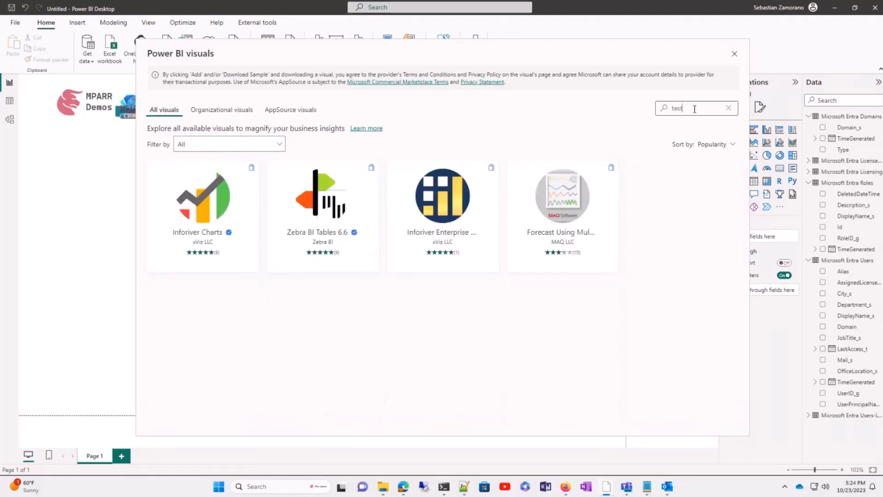
{"action": "key", "text": "BackSpace"}
{"action": "key", "text": "BackSpace"}
{"action": "type", "text": "xt"}
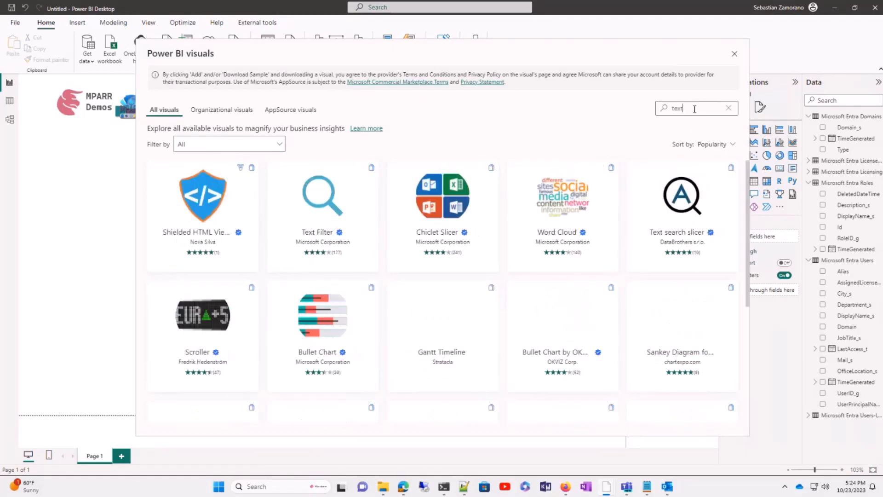
{"action": "left_click", "coordinate": [324, 205]}
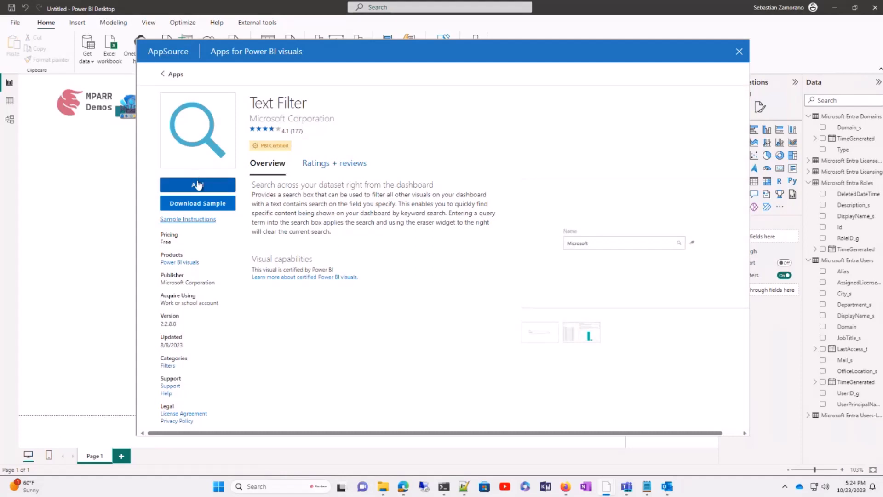
{"action": "left_click", "coordinate": [197, 183]}
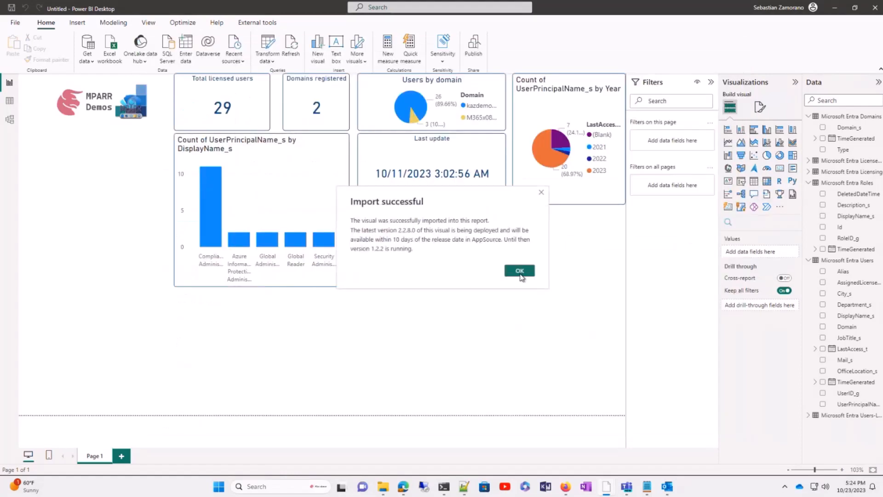
{"action": "left_click", "coordinate": [517, 272]}
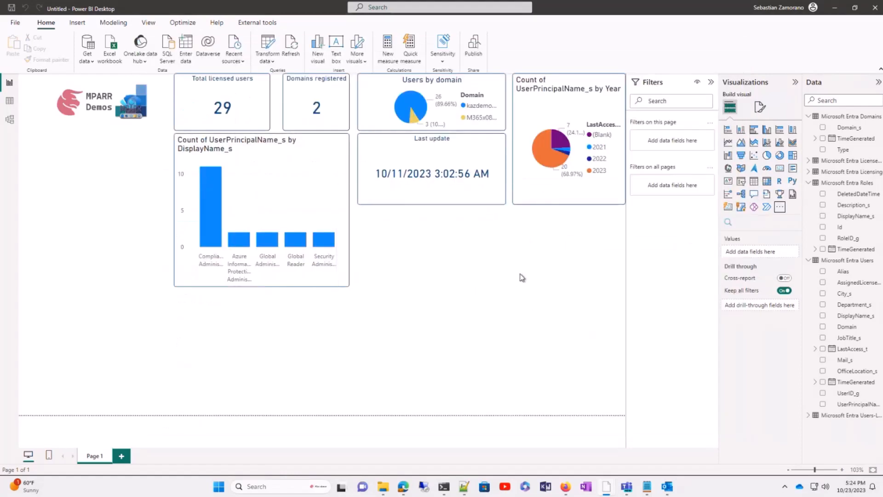
- Add a Text Filter visual under the Last update card, widened to match it, using DisplayName_s from Microsoft Entra Users
{"action": "left_click", "coordinate": [729, 224]}
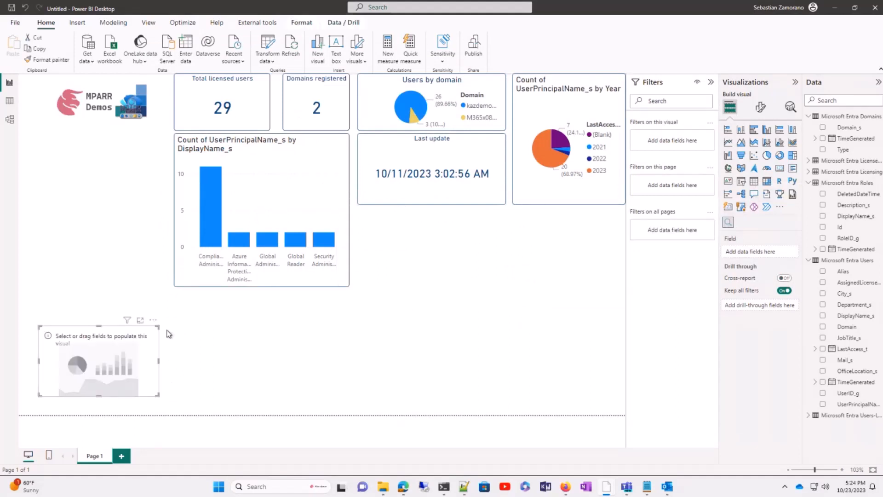
{"action": "left_click_drag", "start_coordinate": [128, 346], "coordinate": [448, 235]}
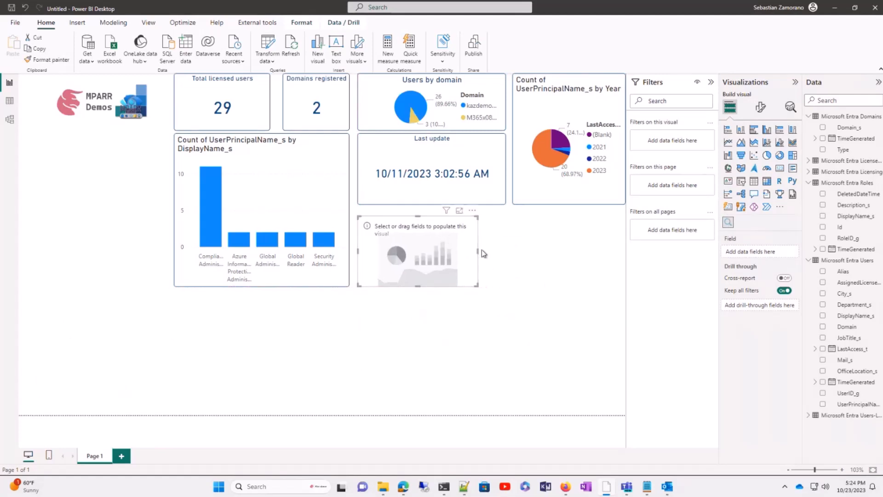
{"action": "left_click_drag", "start_coordinate": [477, 254], "coordinate": [503, 250]}
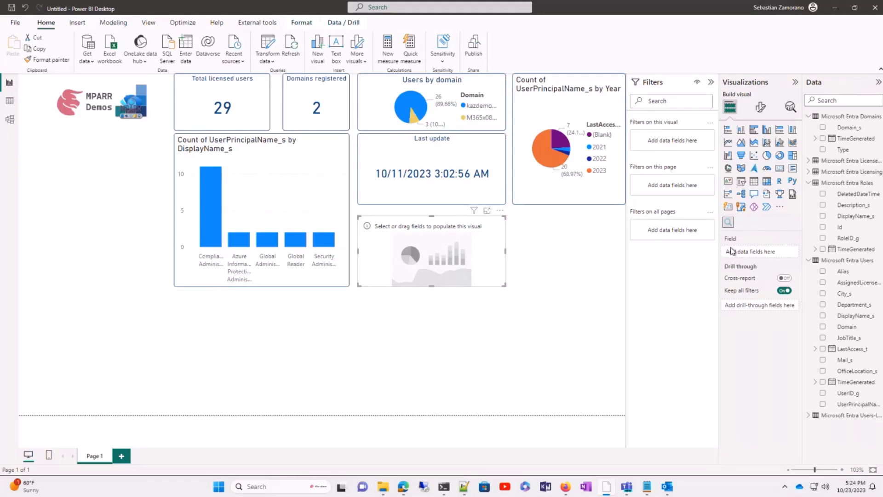
{"action": "left_click", "coordinate": [852, 410]}
{"action": "left_click_drag", "start_coordinate": [852, 410], "coordinate": [850, 346]}
{"action": "left_click_drag", "start_coordinate": [853, 316], "coordinate": [769, 257]}
{"action": "left_click_drag", "start_coordinate": [767, 255], "coordinate": [768, 252]}
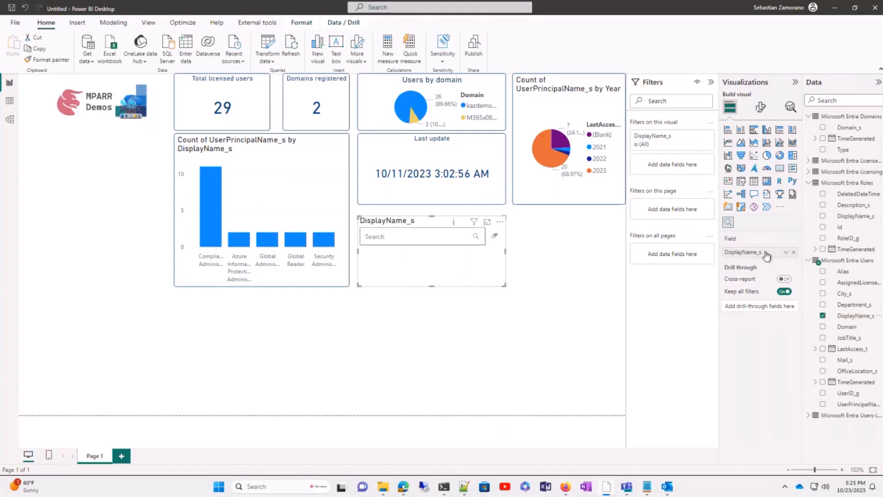
- Test the DisplayName_s text filter by searching for a person's first name, and clear the search
{"action": "left_click", "coordinate": [413, 238]}
{"action": "type", "text": "Sebastian"}
{"action": "key", "text": "Return"}
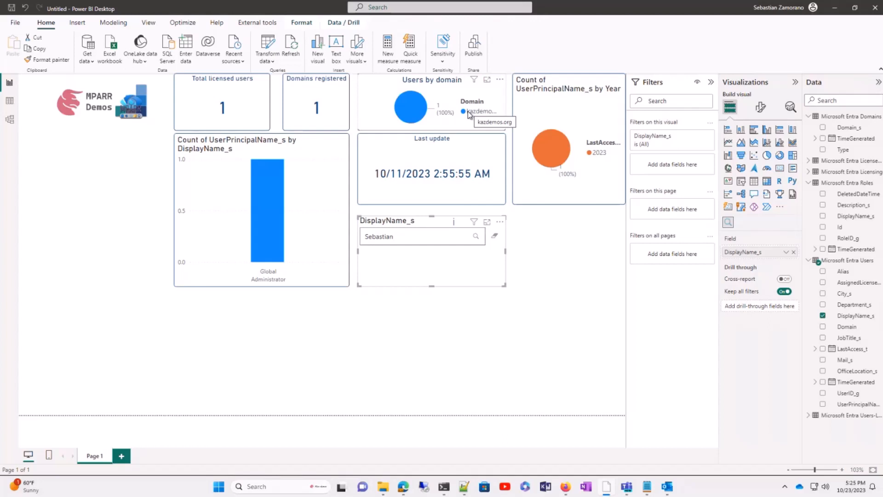
{"action": "left_click", "coordinate": [496, 238]}
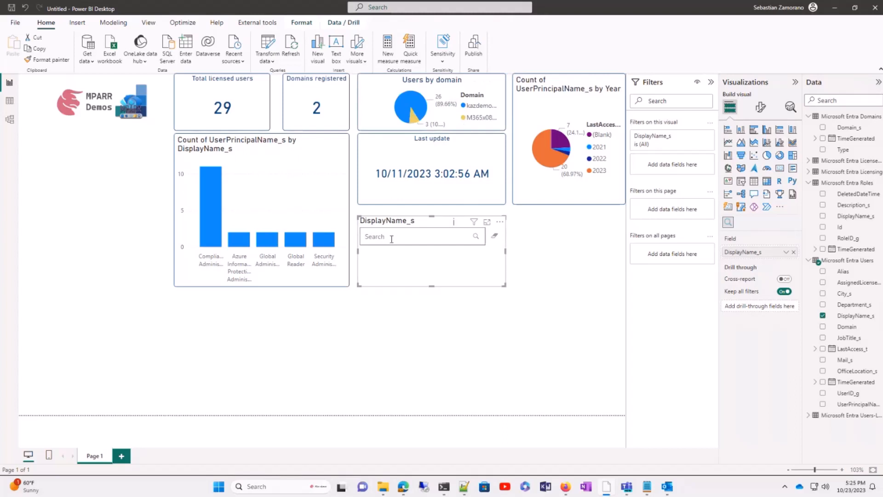
{"action": "left_click", "coordinate": [254, 341]}
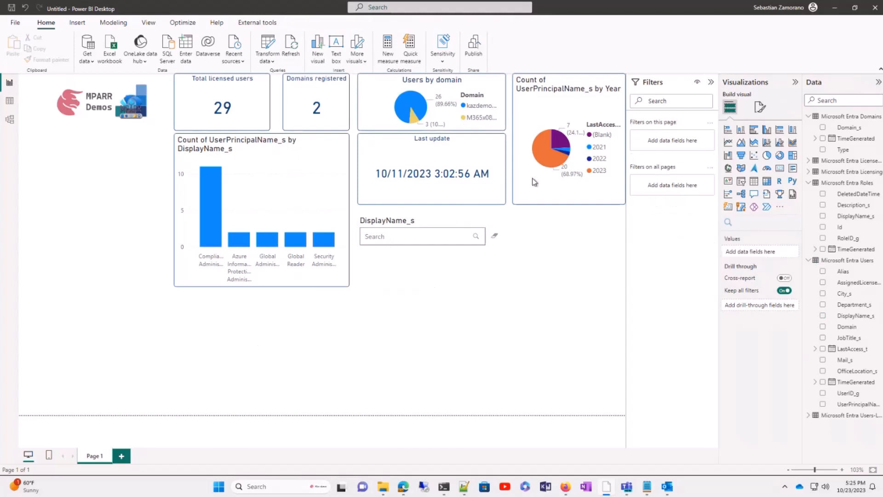
- Add a stacked column chart with Product_Display_Name_s from Microsoft Entra Licensing on the X-axis and UserPrincipalName_s as Count (Distinct) on the Y-axis
{"action": "left_click", "coordinate": [741, 130]}
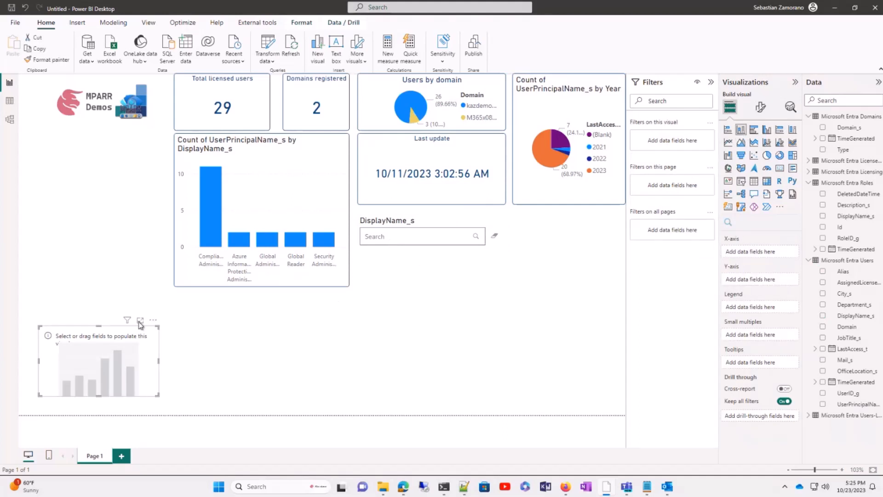
{"action": "left_click_drag", "start_coordinate": [98, 325], "coordinate": [101, 289]}
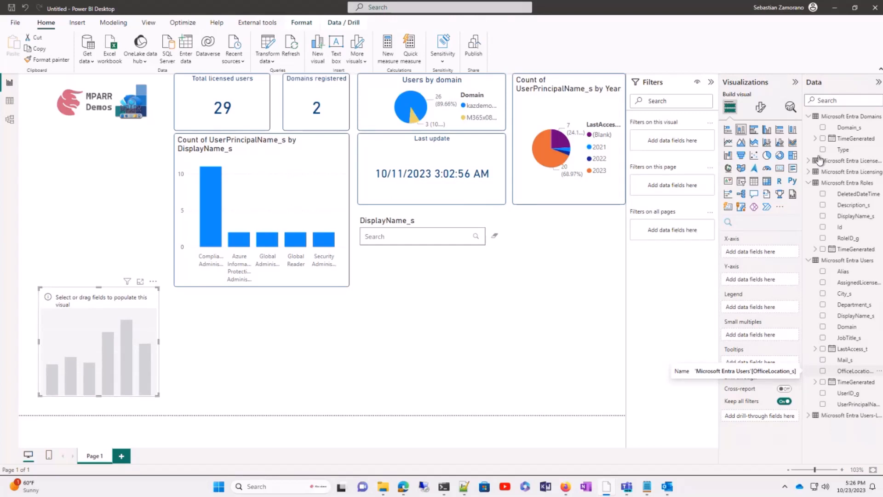
{"action": "left_click", "coordinate": [809, 172]}
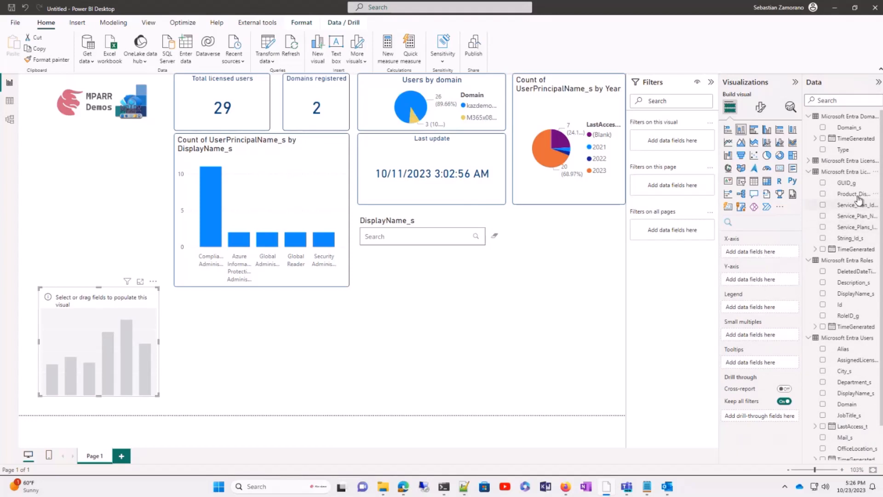
{"action": "left_click_drag", "start_coordinate": [854, 193], "coordinate": [775, 251]}
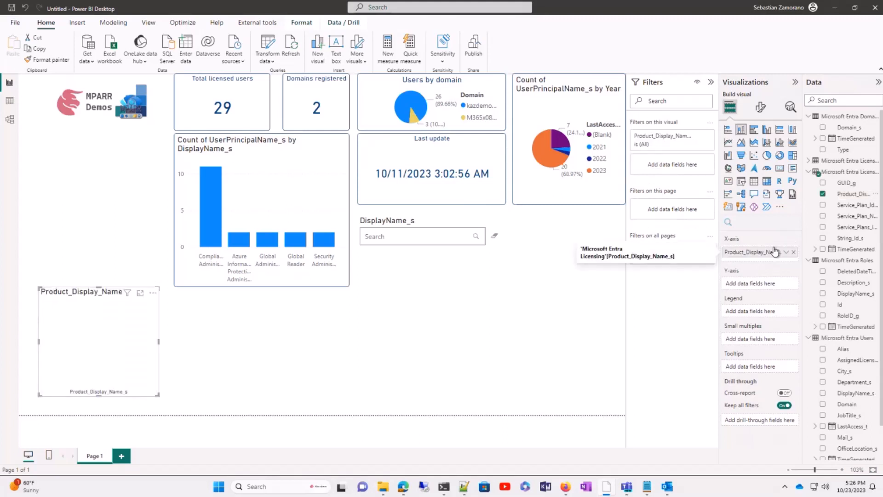
{"action": "scroll", "coordinate": [867, 421], "scroll_direction": "down", "scroll_amount": 1}
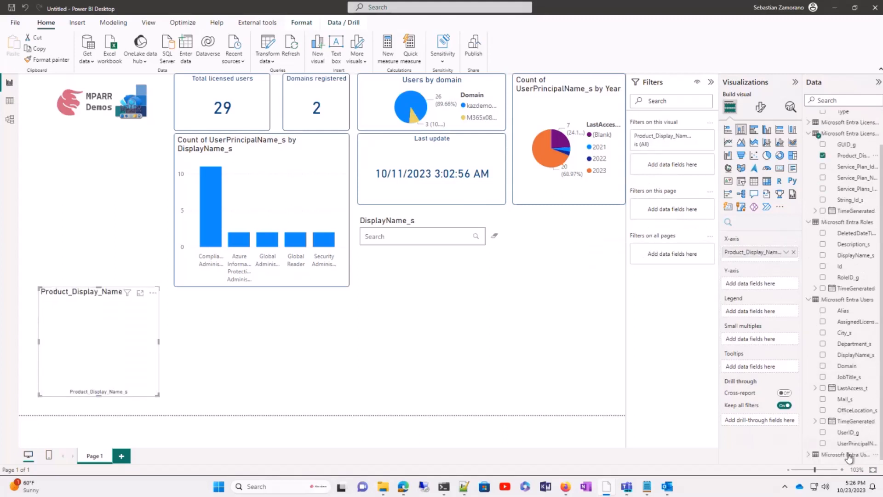
{"action": "left_click_drag", "start_coordinate": [851, 444], "coordinate": [764, 286]}
{"action": "left_click", "coordinate": [788, 283]}
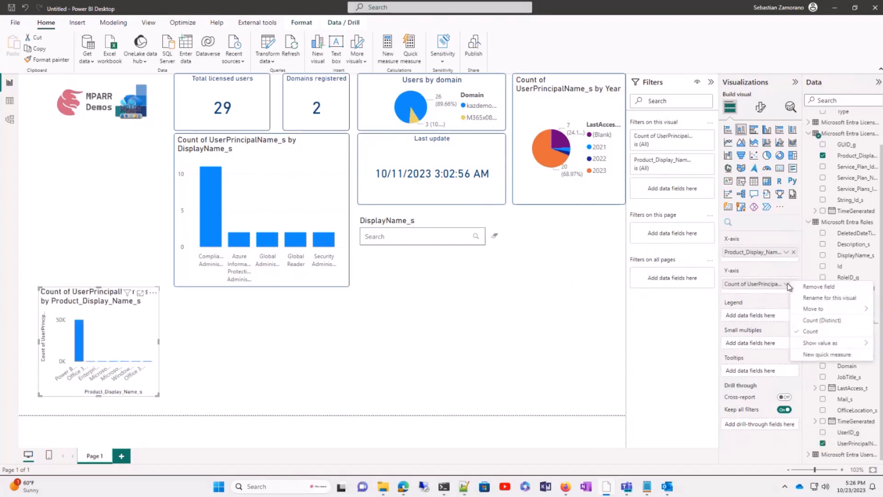
{"action": "left_click", "coordinate": [816, 323]}
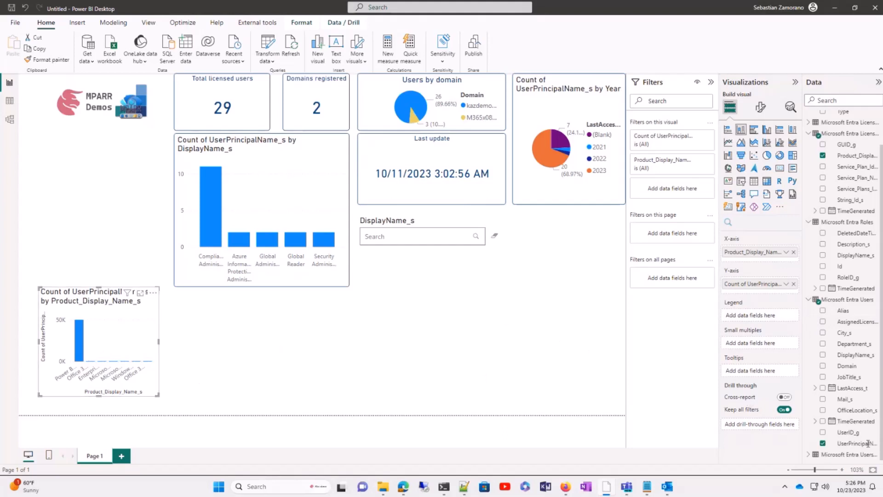
- Filter the product chart with an advanced UserPrincipalName_s filter that shows items which do not contain User
{"action": "left_click_drag", "start_coordinate": [865, 444], "coordinate": [673, 186]}
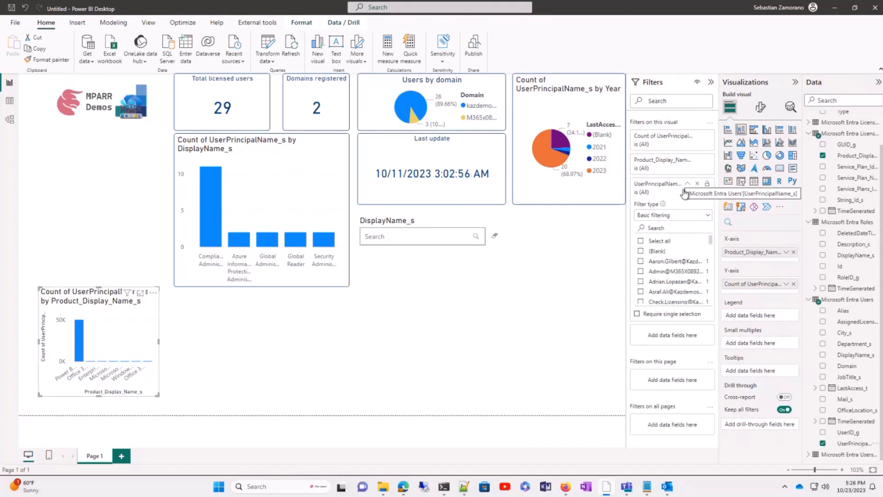
{"action": "left_click", "coordinate": [707, 215]}
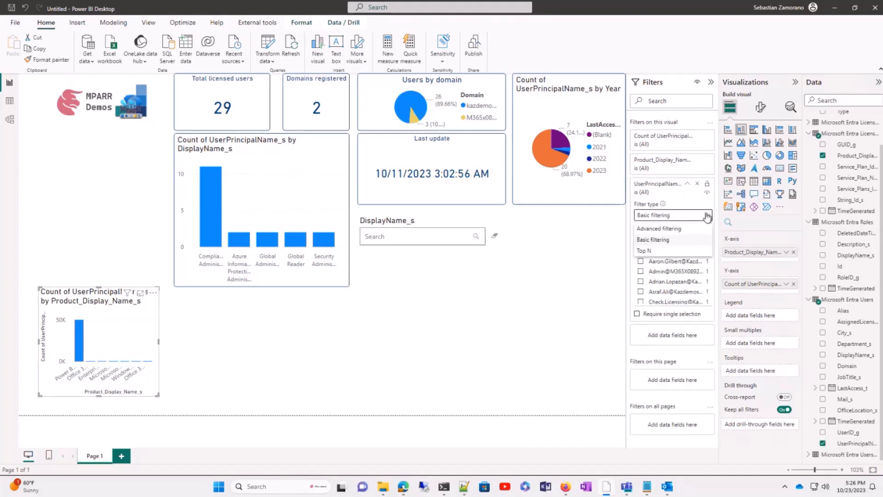
{"action": "left_click", "coordinate": [661, 229]}
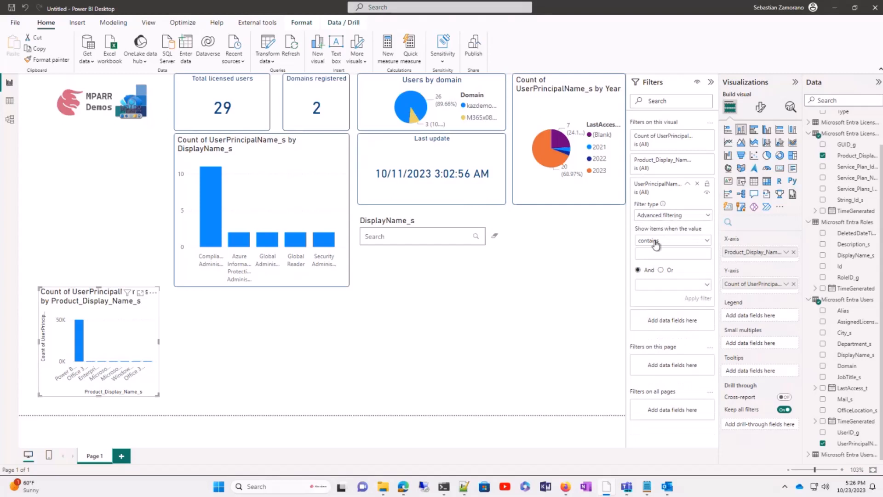
{"action": "left_click", "coordinate": [655, 241]}
{"action": "left_click", "coordinate": [659, 263]}
{"action": "left_click", "coordinate": [652, 252]}
{"action": "type", "text": "u"}
{"action": "left_click", "coordinate": [696, 298]}
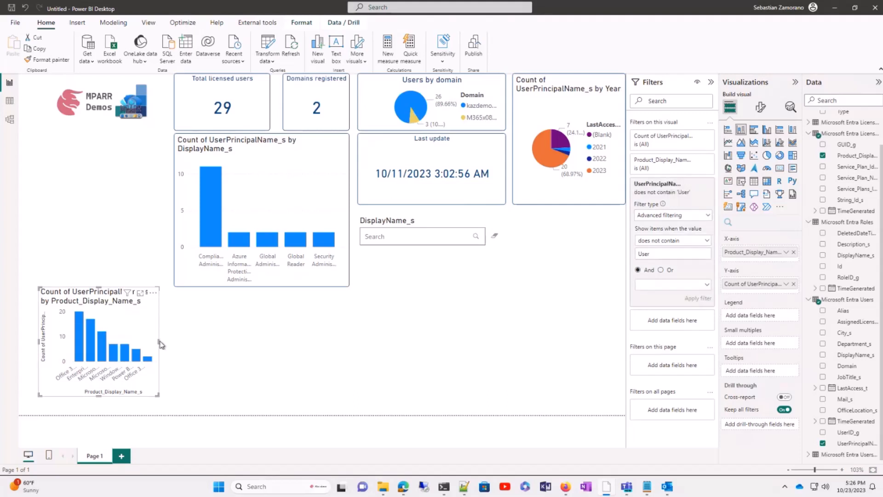
- Widen the product chart and move it below the DisplayName_s text filter
{"action": "left_click_drag", "start_coordinate": [159, 346], "coordinate": [378, 343]}
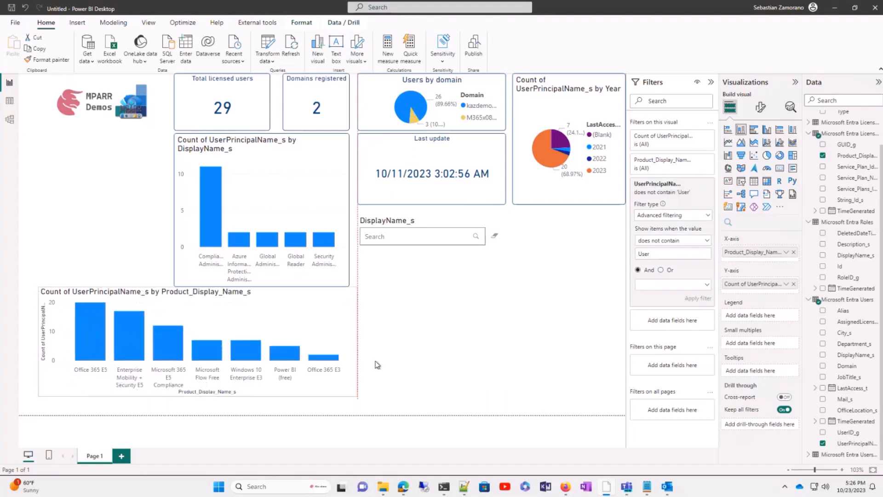
{"action": "left_click_drag", "start_coordinate": [303, 296], "coordinate": [547, 308]}
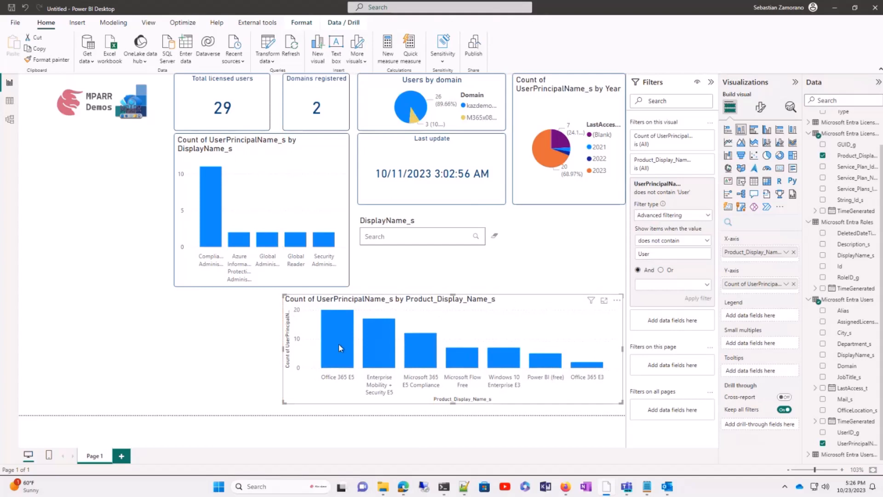
- Inspect the license bar values and cross-highlight the page by the blank slice of the last-access pie chart
{"action": "mouse_move", "coordinate": [337, 324]}
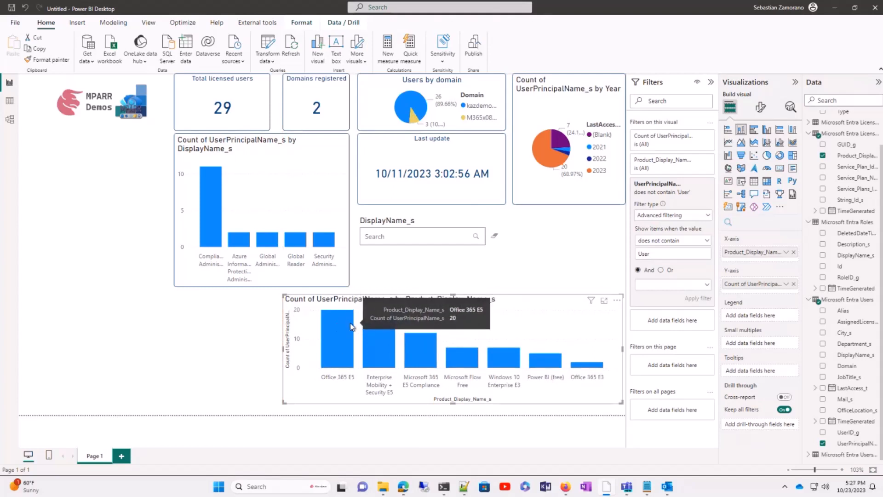
{"action": "mouse_move", "coordinate": [387, 335]}
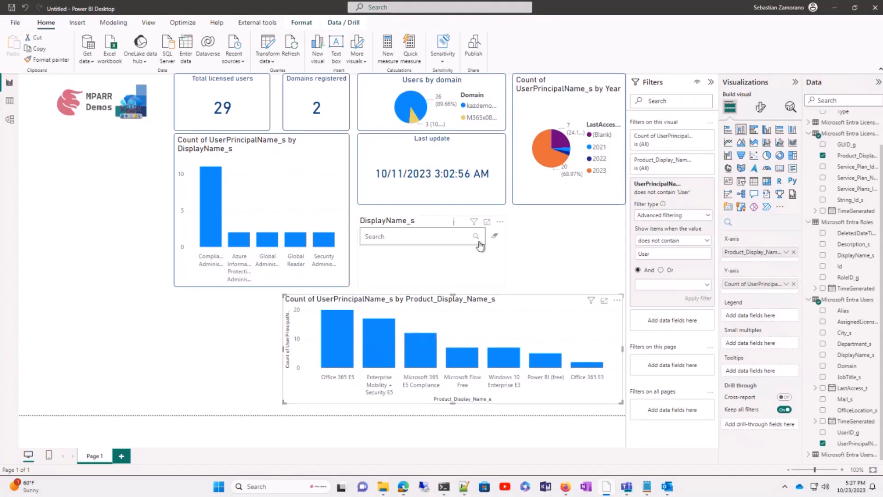
{"action": "left_click", "coordinate": [560, 141]}
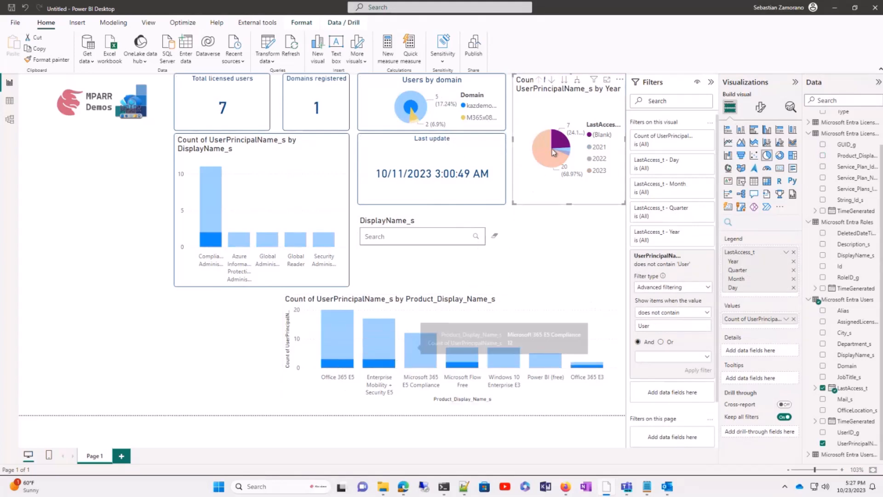
{"action": "mouse_move", "coordinate": [560, 143]}
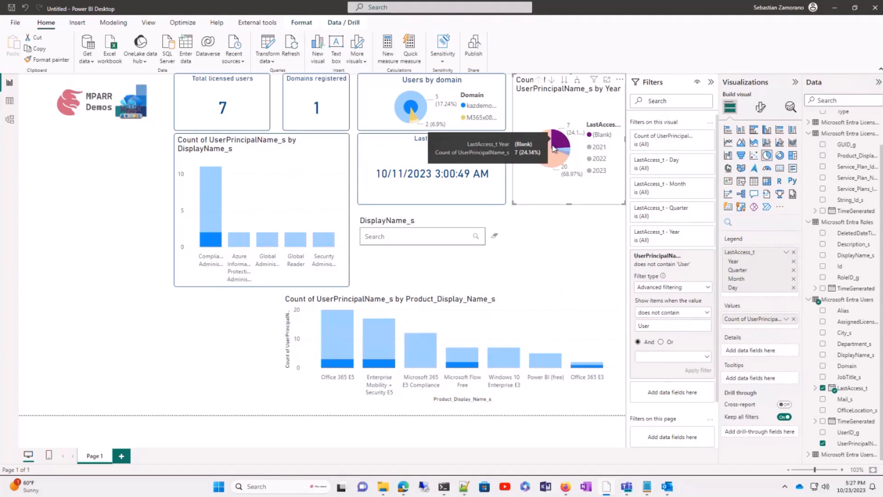
- Give the product chart a dark blue visual border with 5 px rounded corners
{"action": "left_click", "coordinate": [547, 305]}
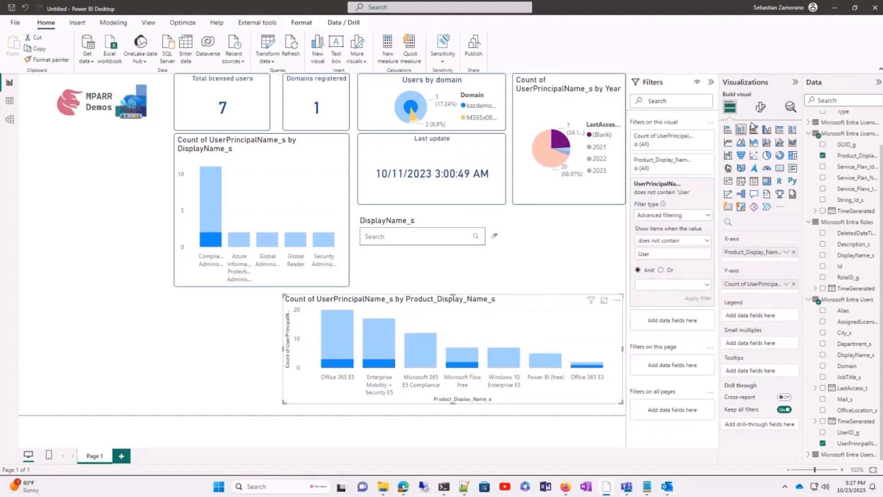
{"action": "left_click", "coordinate": [760, 107]}
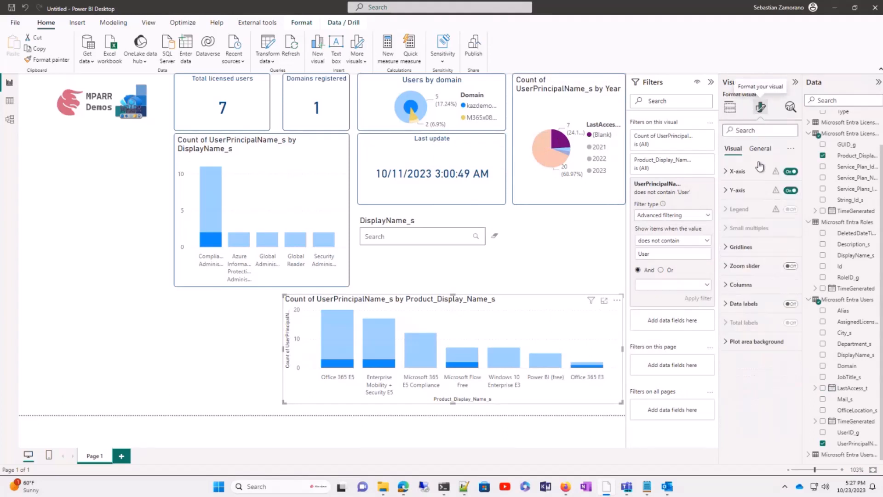
{"action": "left_click", "coordinate": [762, 149]}
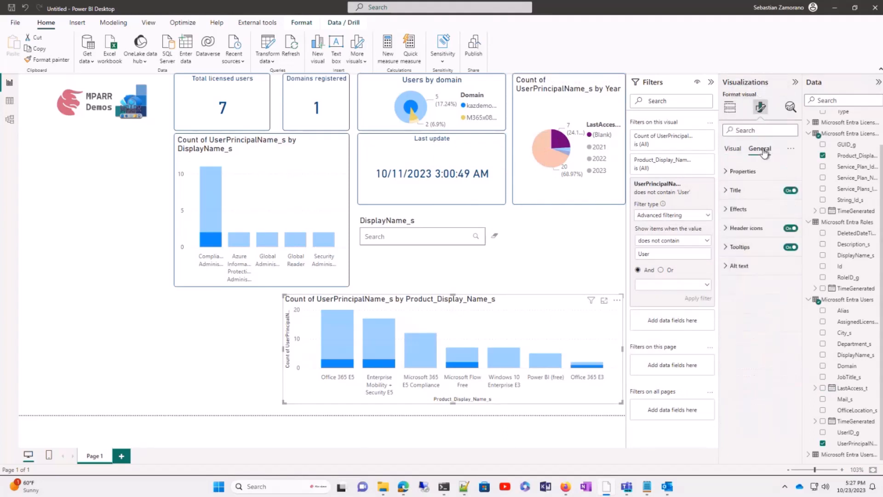
{"action": "left_click", "coordinate": [728, 209]}
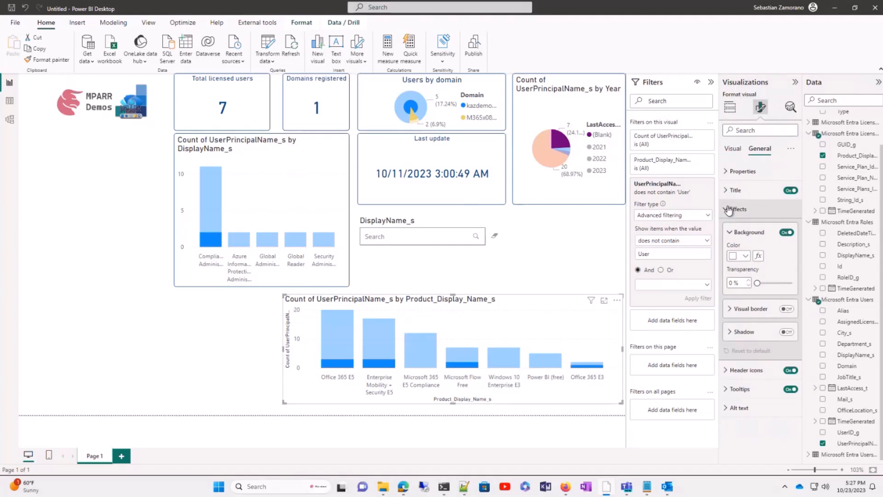
{"action": "left_click", "coordinate": [786, 308]}
{"action": "left_click", "coordinate": [730, 310]}
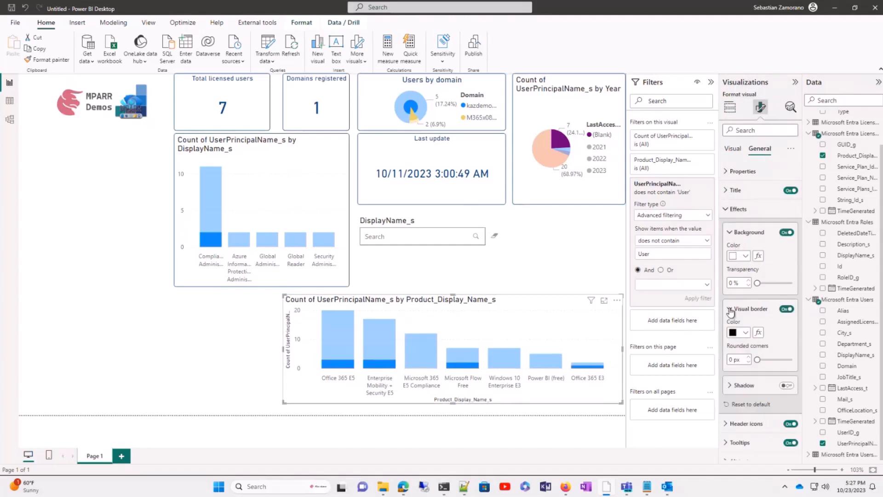
{"action": "left_click", "coordinate": [745, 333]}
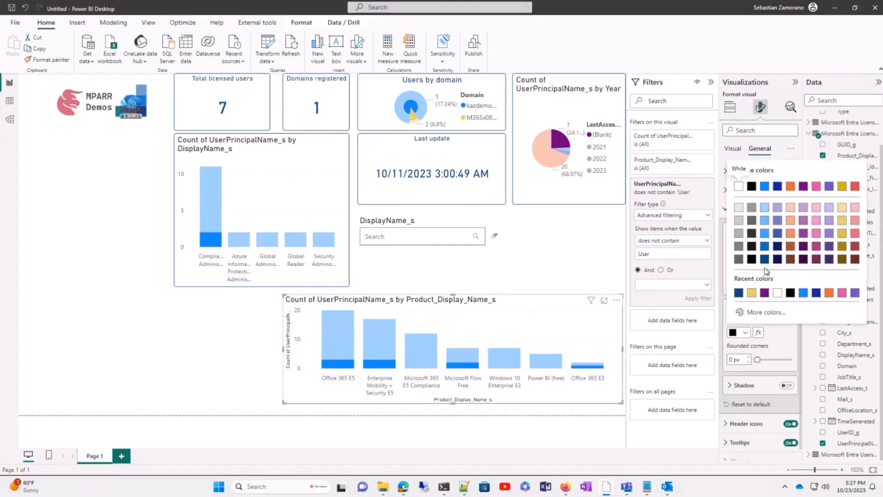
{"action": "left_click", "coordinate": [764, 259]}
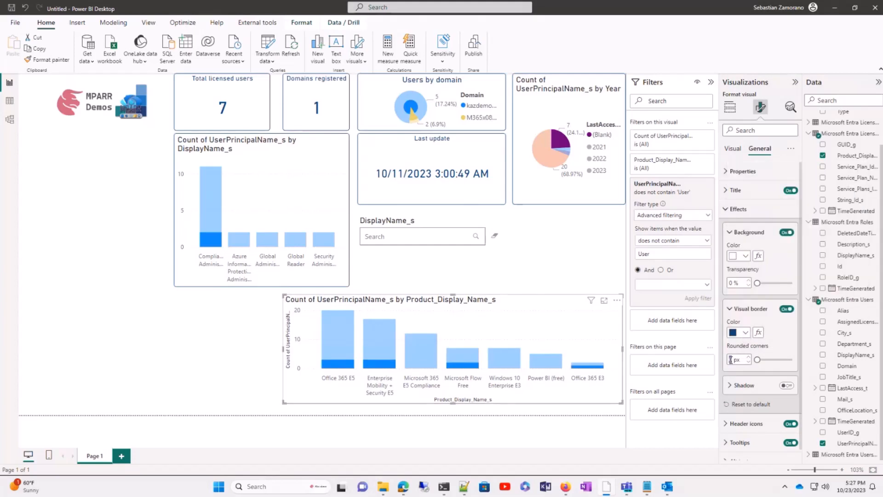
{"action": "type", "text": "5"}
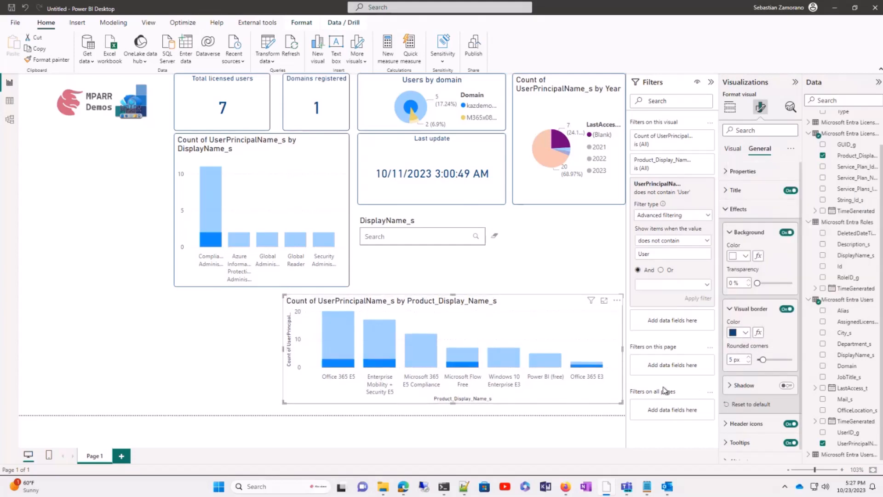
{"action": "left_click", "coordinate": [430, 431]}
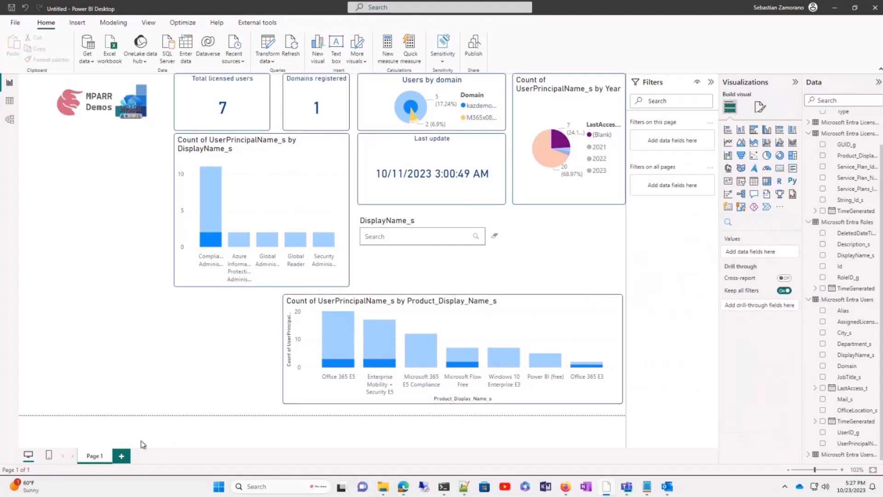
- Add a second report page and place an empty table visual near its upper middle
{"action": "left_click", "coordinate": [122, 456]}
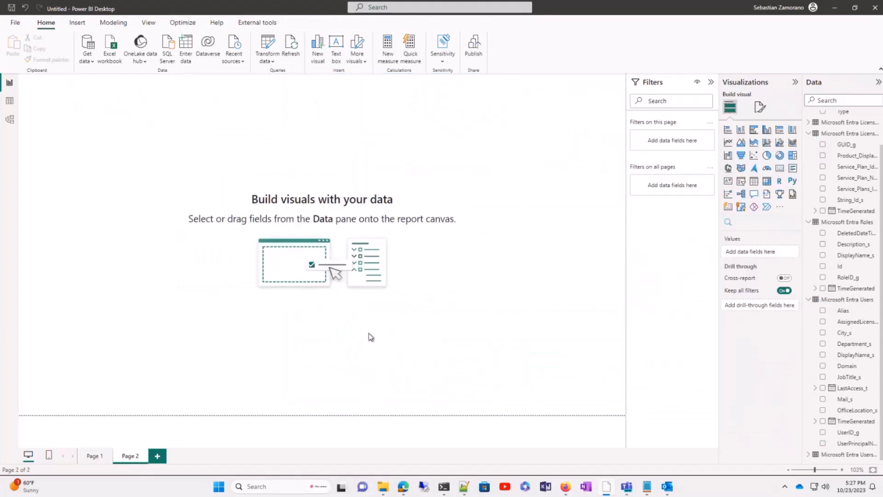
{"action": "left_click", "coordinate": [754, 186]}
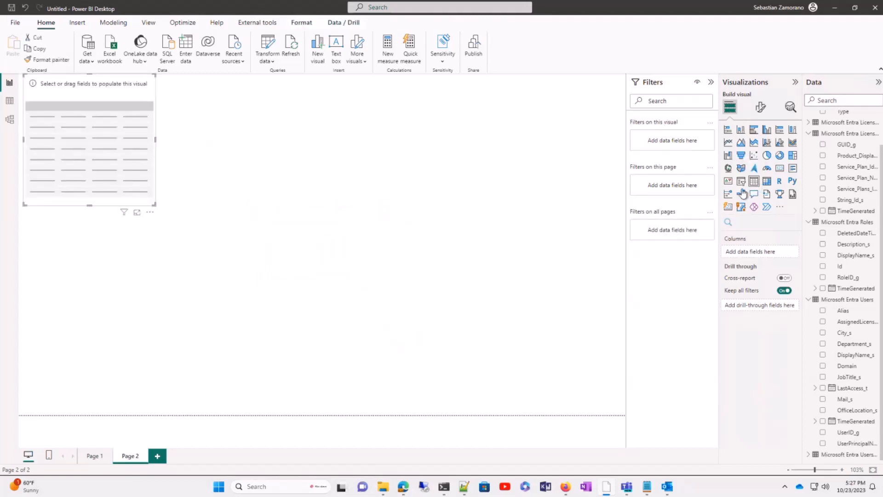
{"action": "left_click_drag", "start_coordinate": [115, 84], "coordinate": [259, 155]}
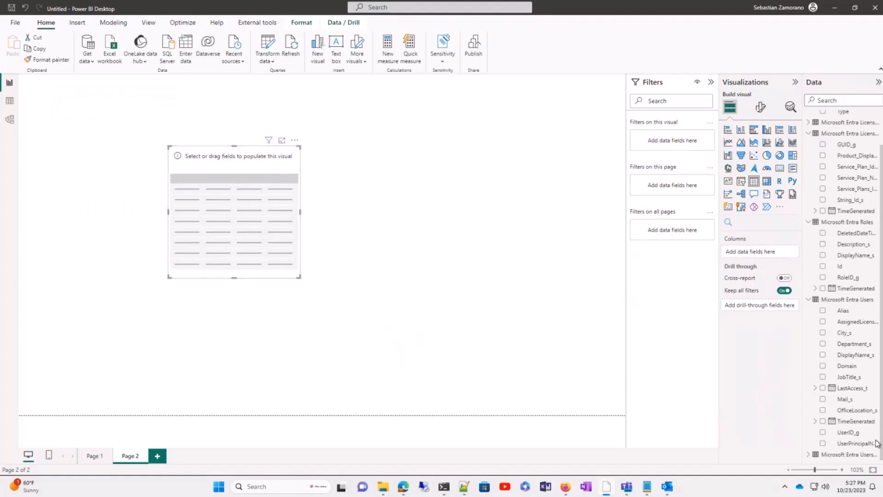
- Fill the table with Alias, DisplayName_s, Product_Display_Name_s and Department_s columns, and widen it on both sides
{"action": "left_click_drag", "start_coordinate": [866, 448], "coordinate": [756, 258]}
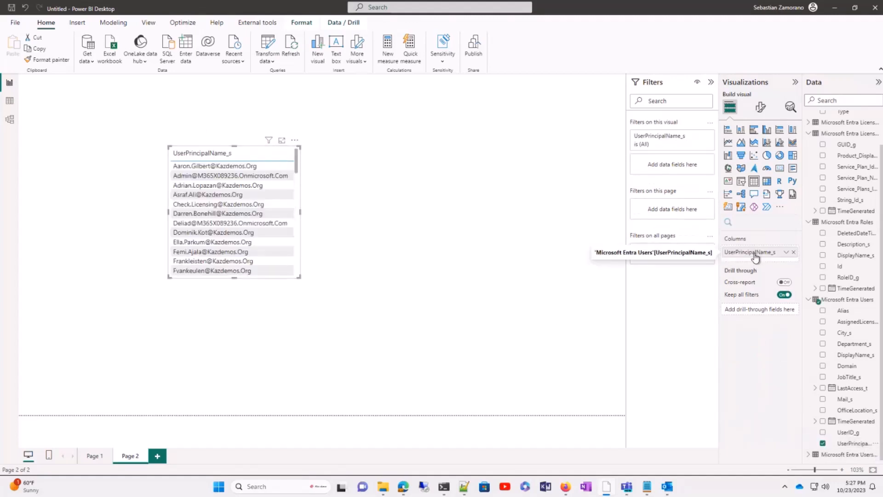
{"action": "left_click", "coordinate": [795, 252]}
{"action": "left_click_drag", "start_coordinate": [844, 312], "coordinate": [751, 254]}
{"action": "left_click_drag", "start_coordinate": [861, 355], "coordinate": [750, 265]}
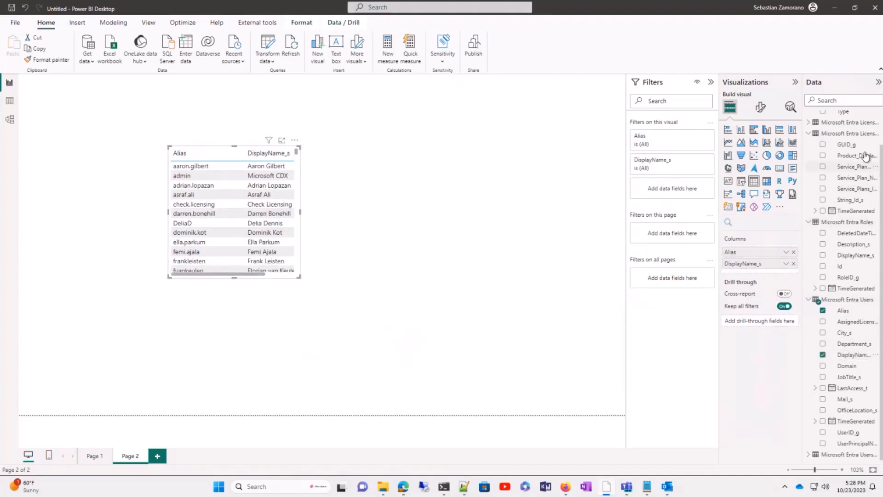
{"action": "left_click_drag", "start_coordinate": [859, 156], "coordinate": [776, 276]}
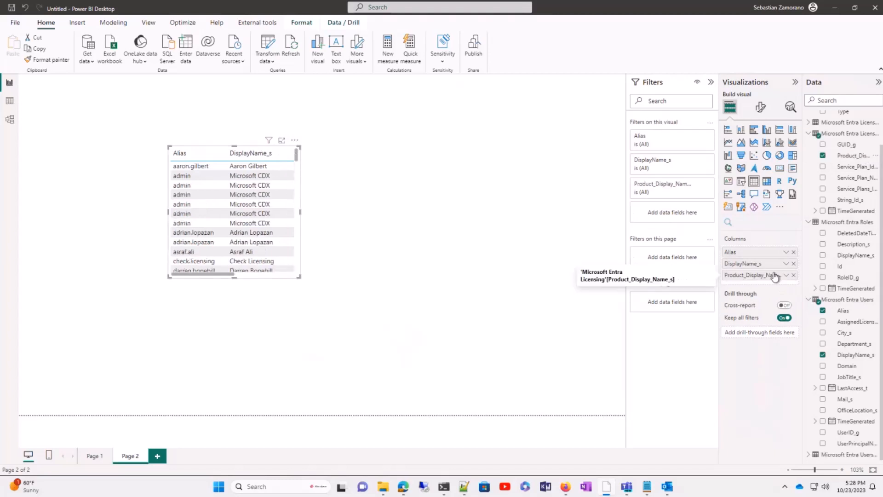
{"action": "left_click_drag", "start_coordinate": [846, 344], "coordinate": [758, 287]}
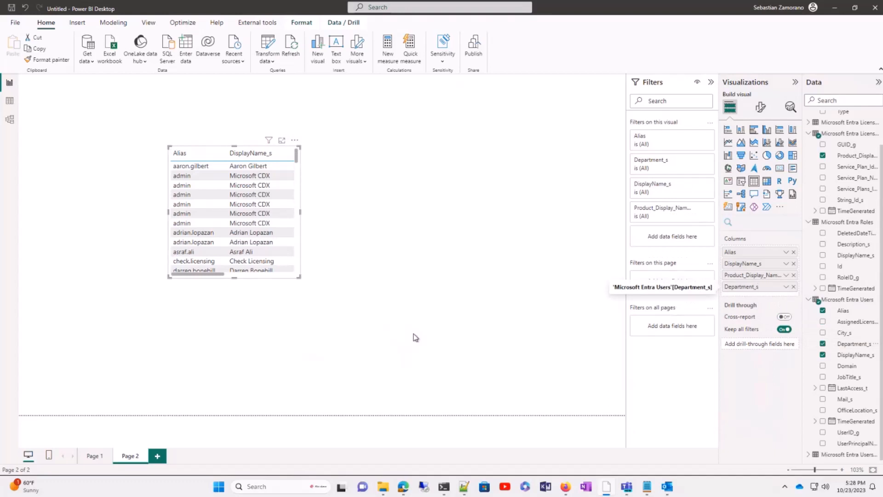
{"action": "left_click_drag", "start_coordinate": [299, 211], "coordinate": [514, 225]}
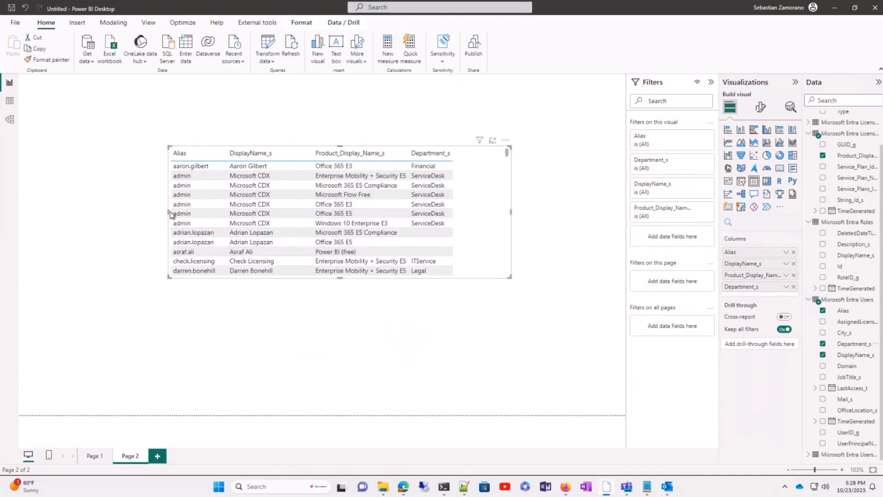
{"action": "left_click_drag", "start_coordinate": [170, 214], "coordinate": [51, 216]}
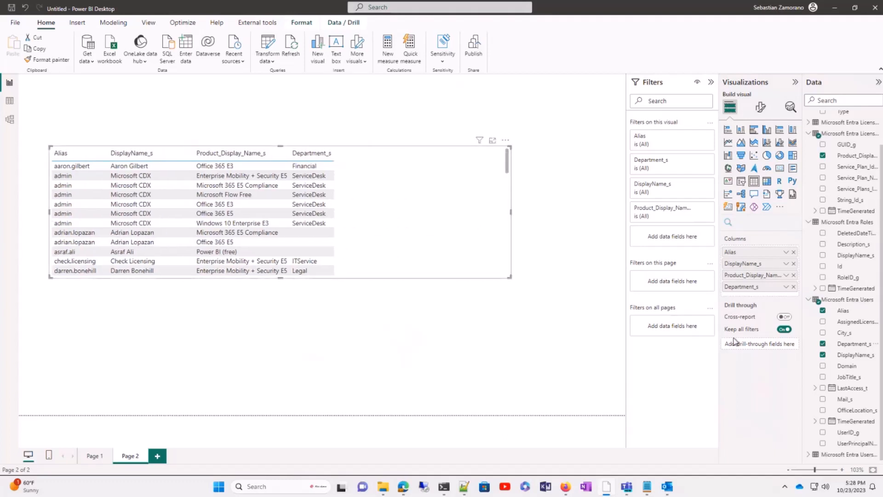
- Add LastAccess_t as the table's last column and show it as the plain date value instead of the date hierarchy
{"action": "left_click_drag", "start_coordinate": [849, 393], "coordinate": [771, 300]}
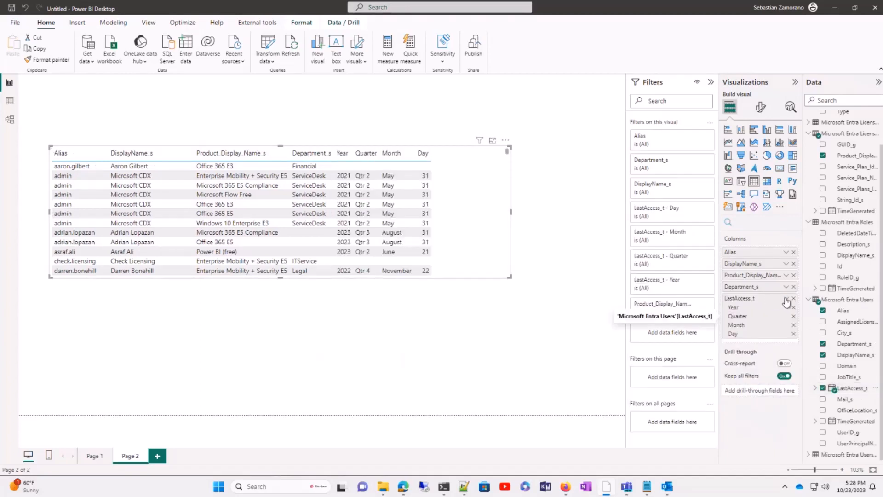
{"action": "left_click", "coordinate": [787, 298]}
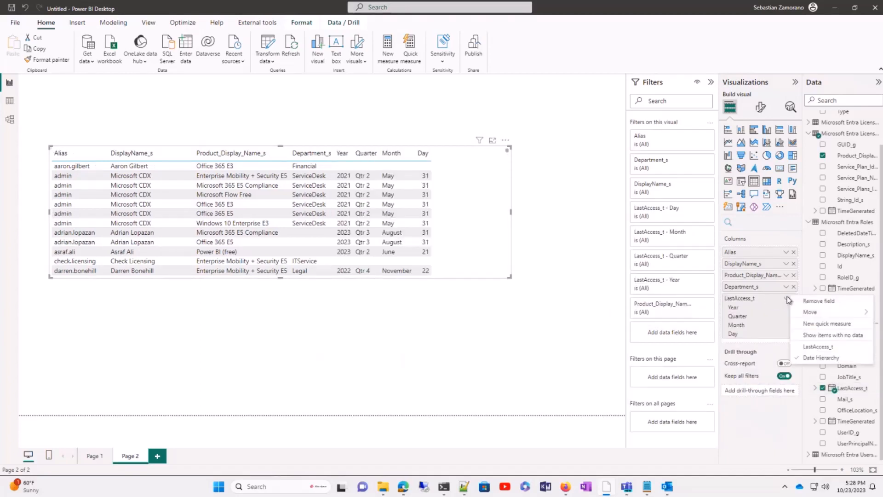
{"action": "left_click", "coordinate": [803, 347]}
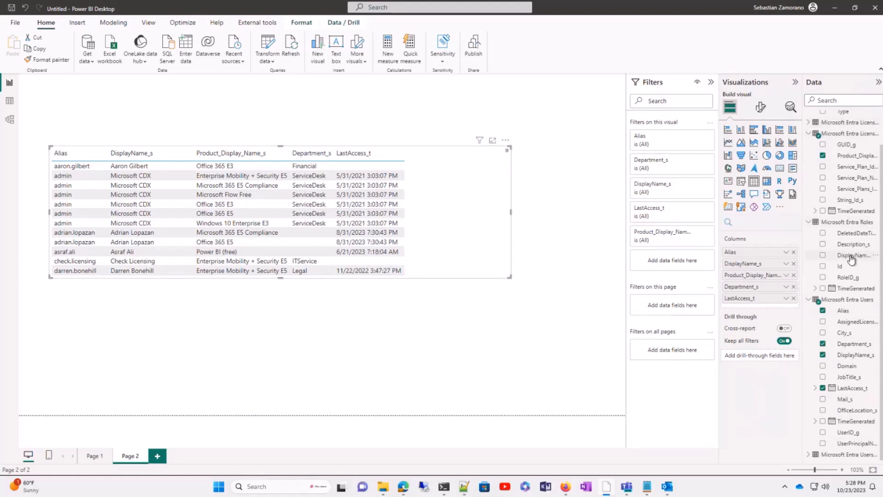
- Try to add DisplayName_s from Microsoft Entra Roles as a table column, look at the relationship fix, and remove the field
{"action": "left_click_drag", "start_coordinate": [861, 261], "coordinate": [748, 308]}
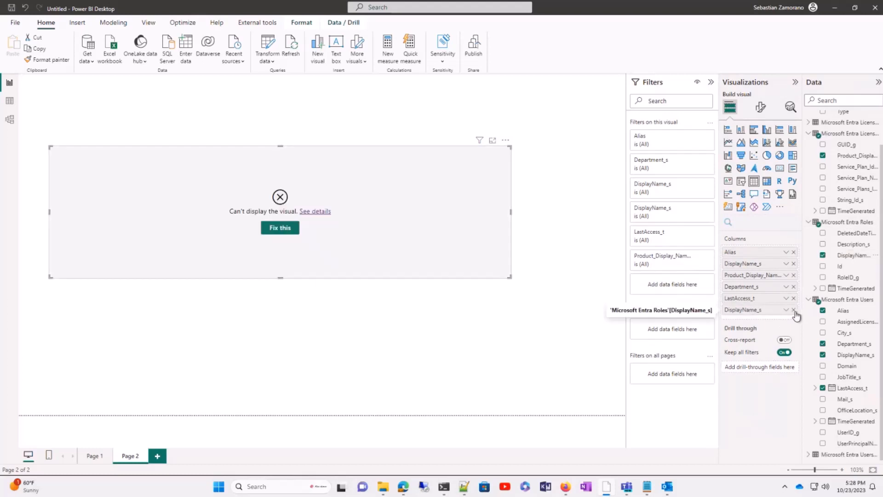
{"action": "left_click", "coordinate": [794, 309]}
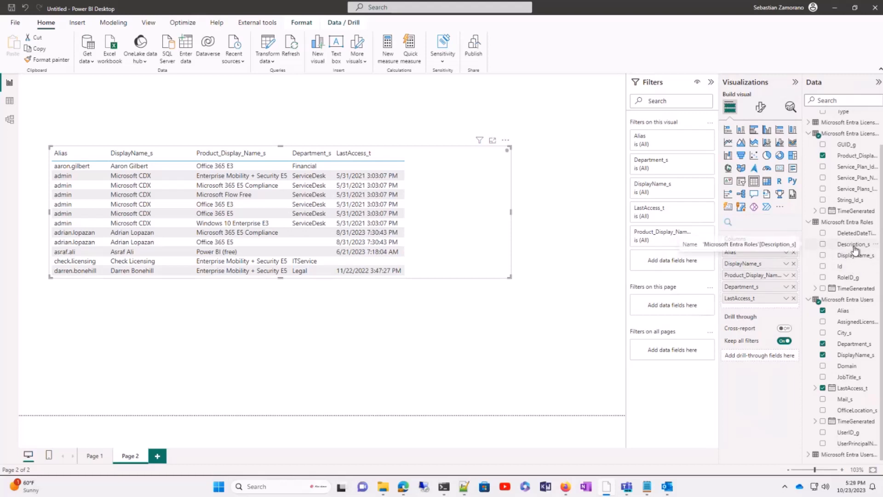
{"action": "scroll", "coordinate": [831, 187], "scroll_direction": "up", "scroll_amount": 1}
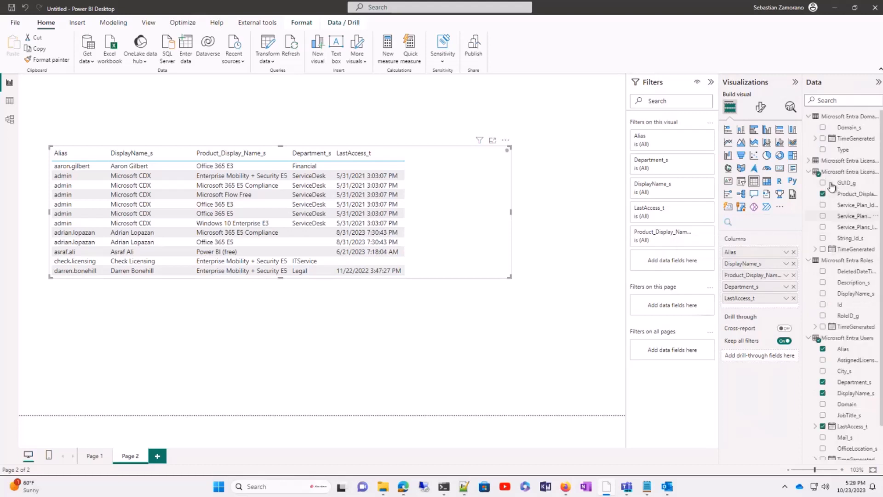
{"action": "left_click", "coordinate": [810, 161]}
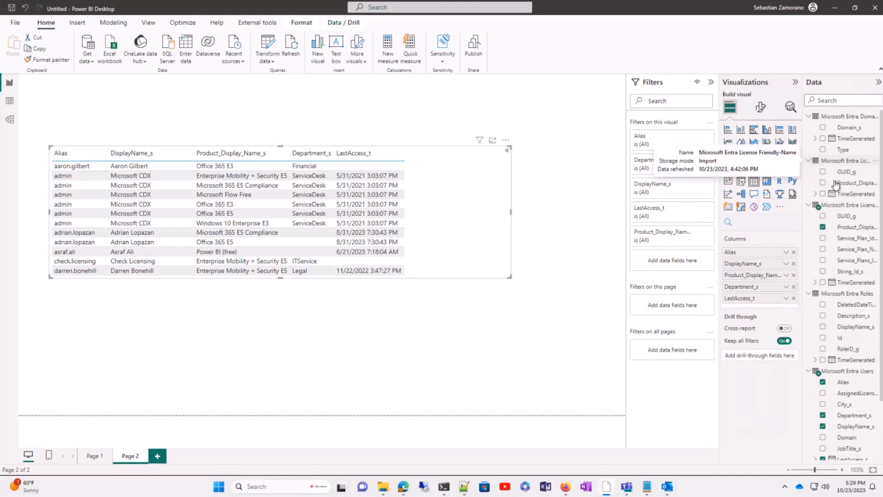
{"action": "scroll", "coordinate": [845, 226], "scroll_direction": "down", "scroll_amount": 2}
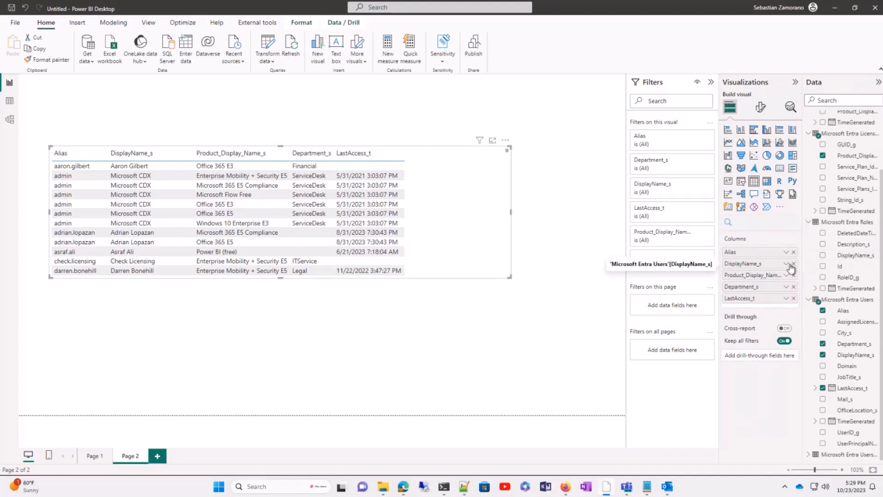
{"action": "left_click_drag", "start_coordinate": [851, 259], "coordinate": [760, 311]}
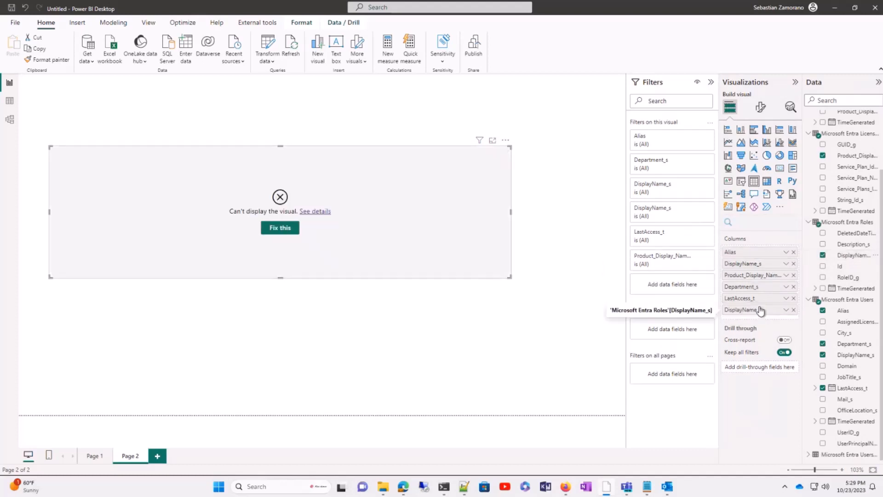
{"action": "left_click", "coordinate": [282, 227]}
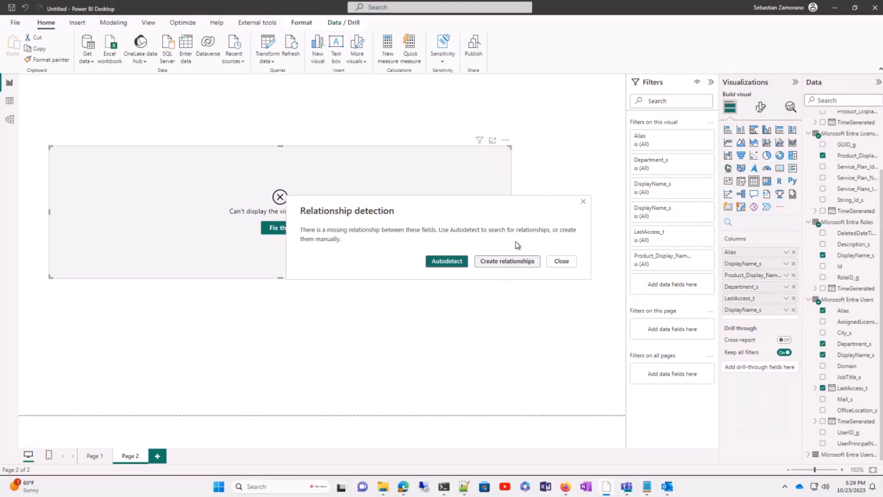
{"action": "left_click", "coordinate": [583, 202]}
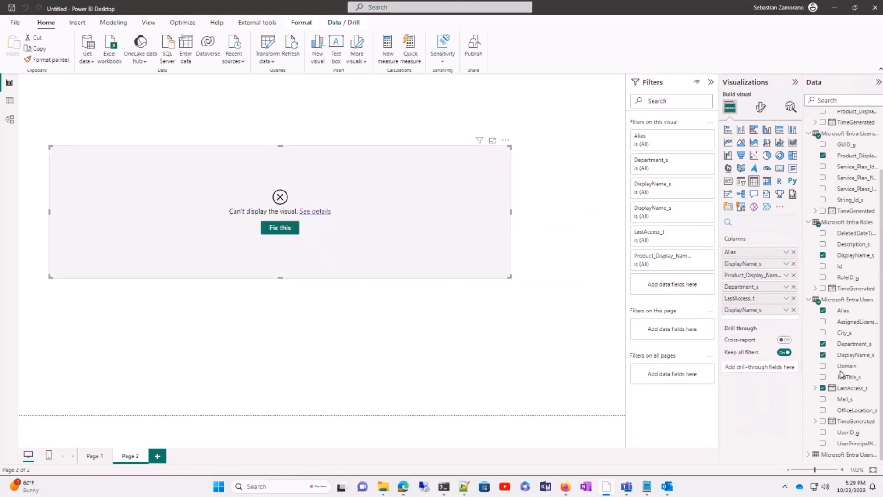
{"action": "left_click", "coordinate": [793, 309]}
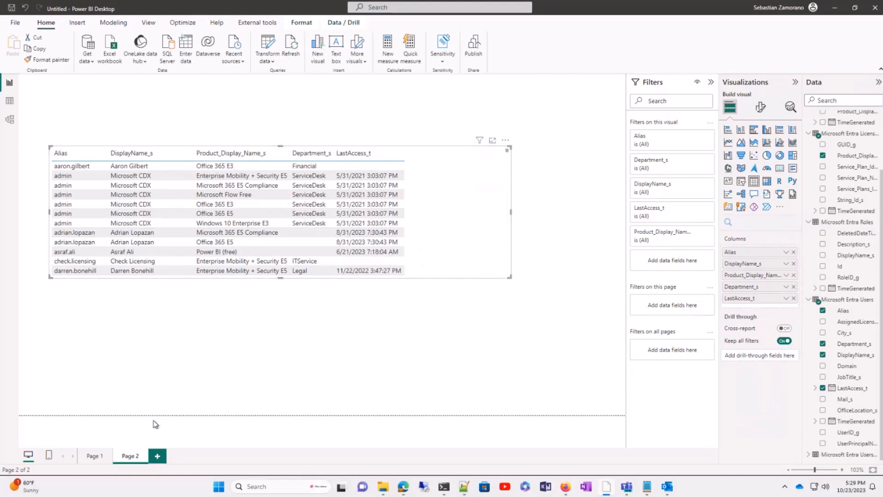
- Hide Page 2 and add City_s from Microsoft Entra Users as a drill-through field with its filter card collapsed
{"action": "right_click", "coordinate": [136, 459]}
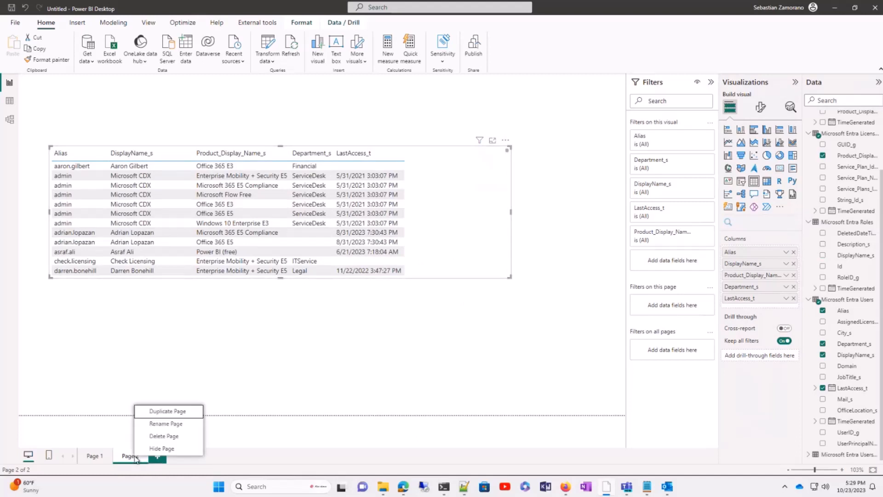
{"action": "left_click", "coordinate": [161, 448]}
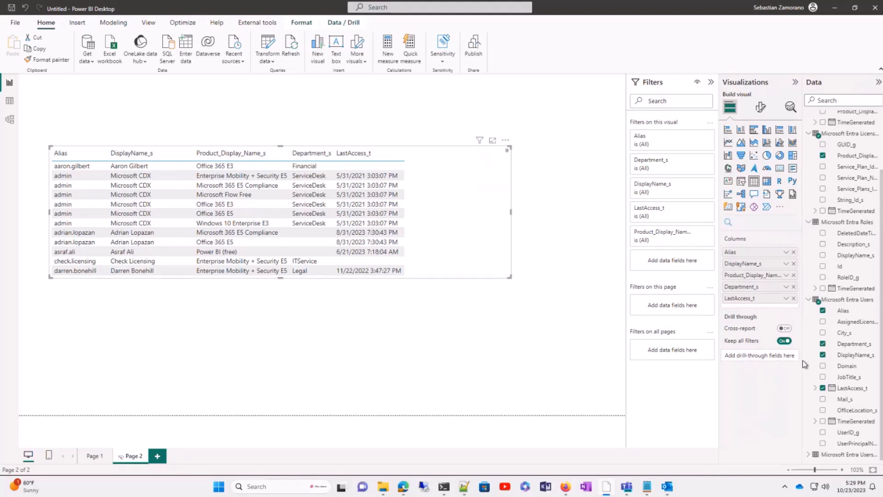
{"action": "left_click_drag", "start_coordinate": [848, 333], "coordinate": [765, 361]}
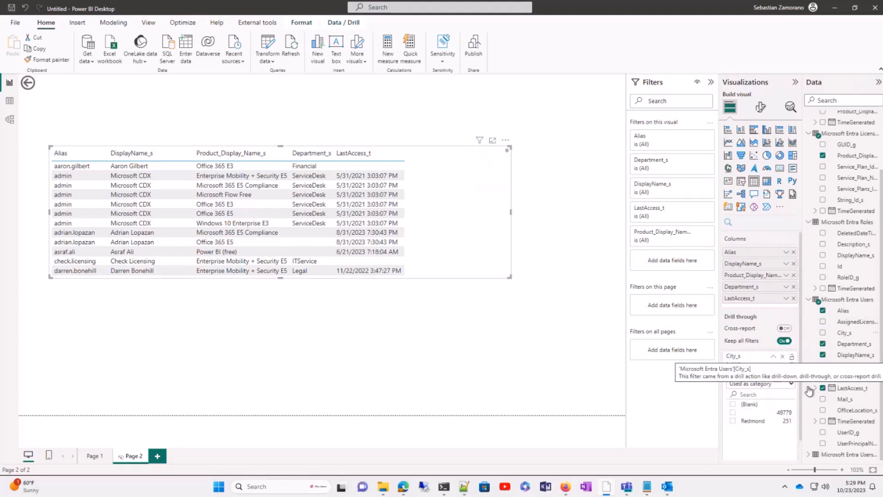
{"action": "left_click", "coordinate": [773, 357]}
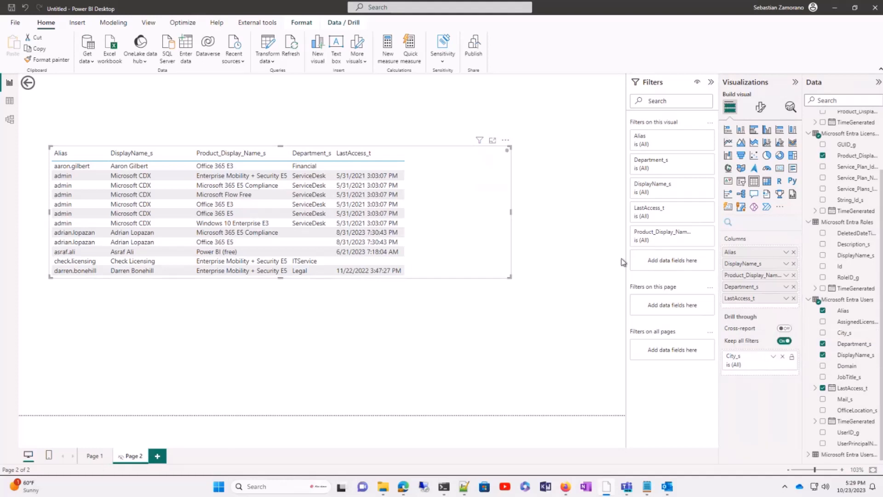
- Add Domain and Product_Display_Name_s as further drill-through fields of Page 2 and collapse their filter cards
{"action": "scroll", "coordinate": [873, 190], "scroll_direction": "up", "scroll_amount": 3}
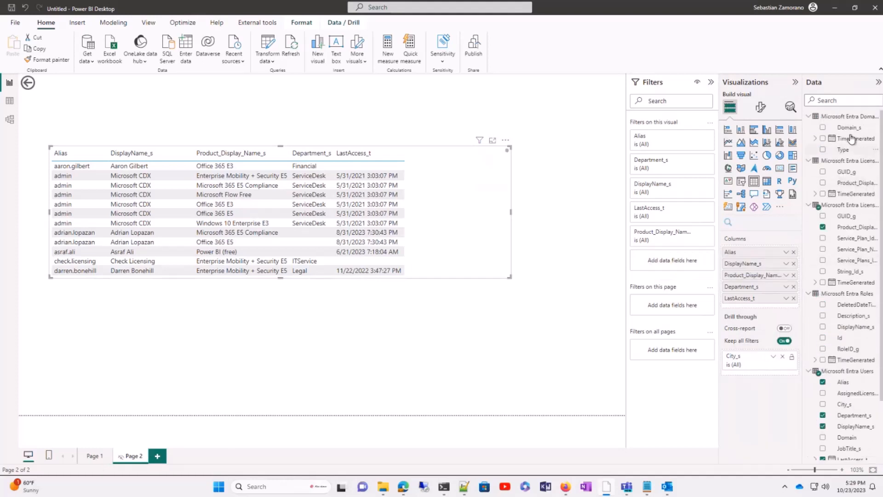
{"action": "scroll", "coordinate": [855, 290], "scroll_direction": "down", "scroll_amount": 3}
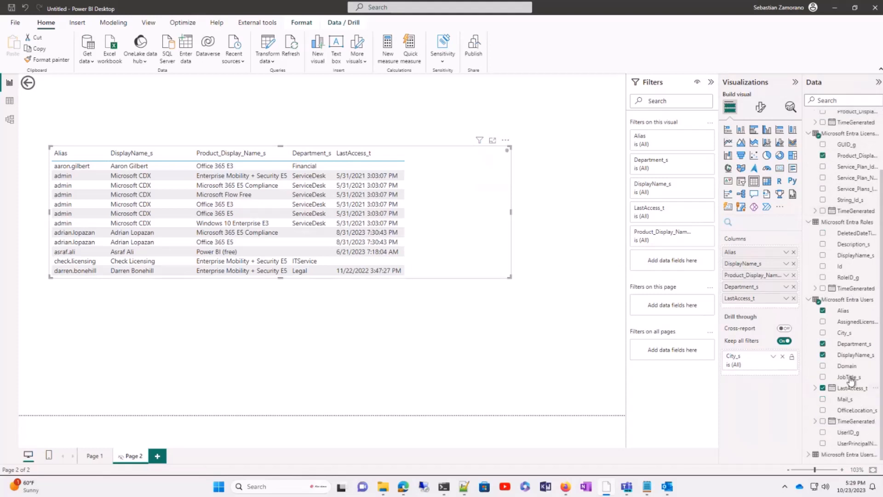
{"action": "left_click_drag", "start_coordinate": [847, 365], "coordinate": [754, 374]}
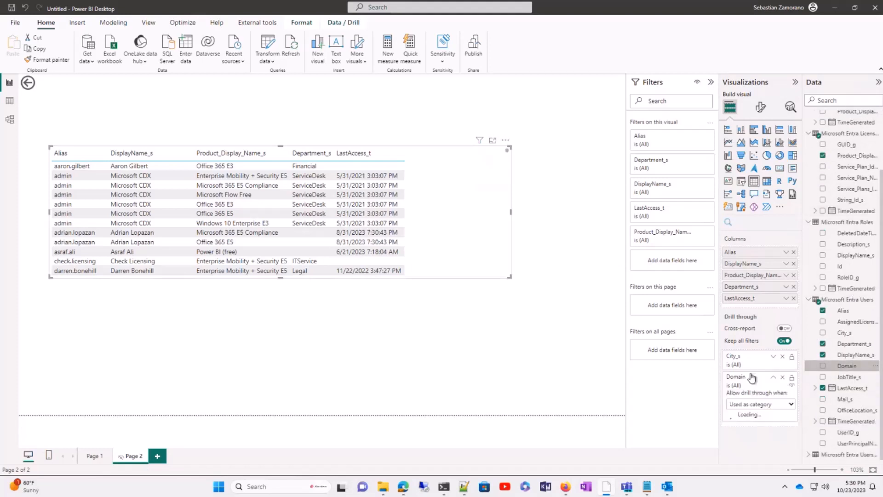
{"action": "left_click", "coordinate": [782, 378]}
{"action": "left_click_drag", "start_coordinate": [847, 367], "coordinate": [773, 378]}
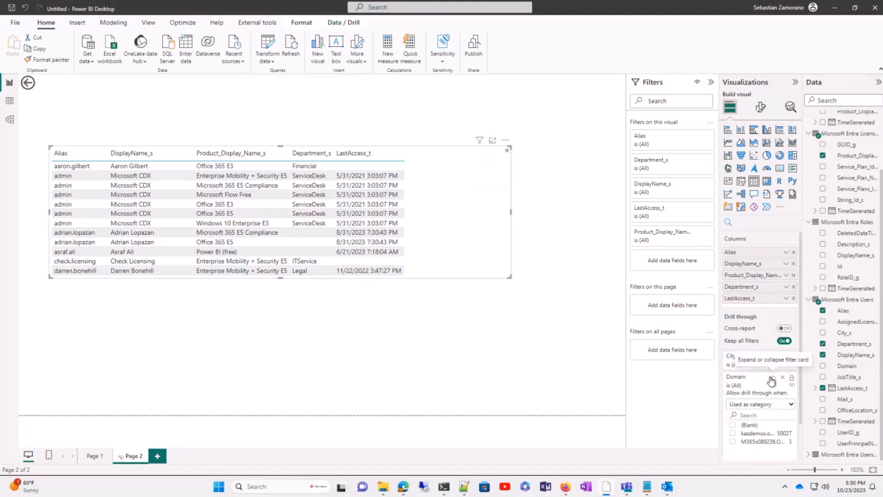
{"action": "left_click", "coordinate": [771, 380]}
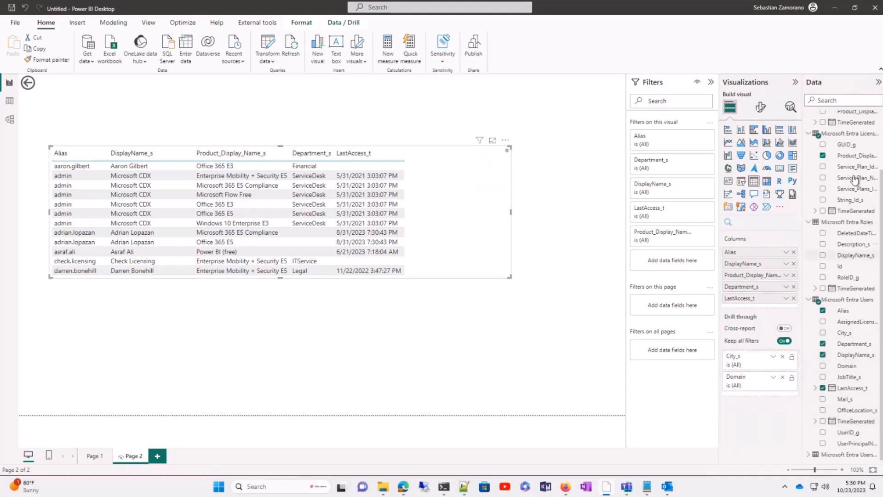
{"action": "left_click_drag", "start_coordinate": [852, 163], "coordinate": [763, 400]}
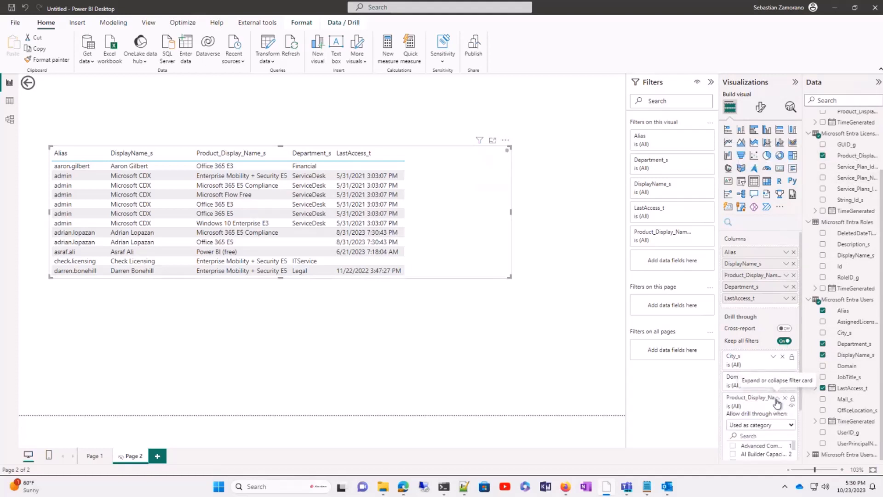
{"action": "left_click", "coordinate": [777, 399]}
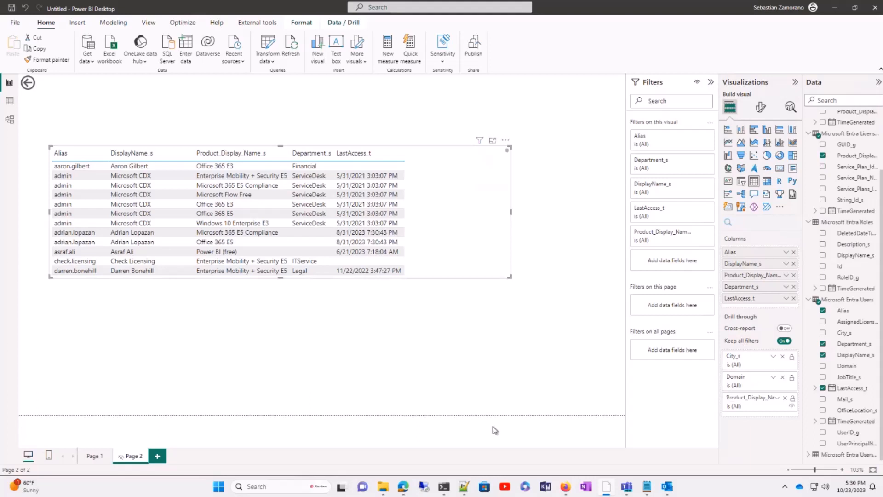
- Drill through from the Office 365 E5 bar on Page 1 to Page 2 and look through the filtered user table
{"action": "left_click", "coordinate": [93, 456]}
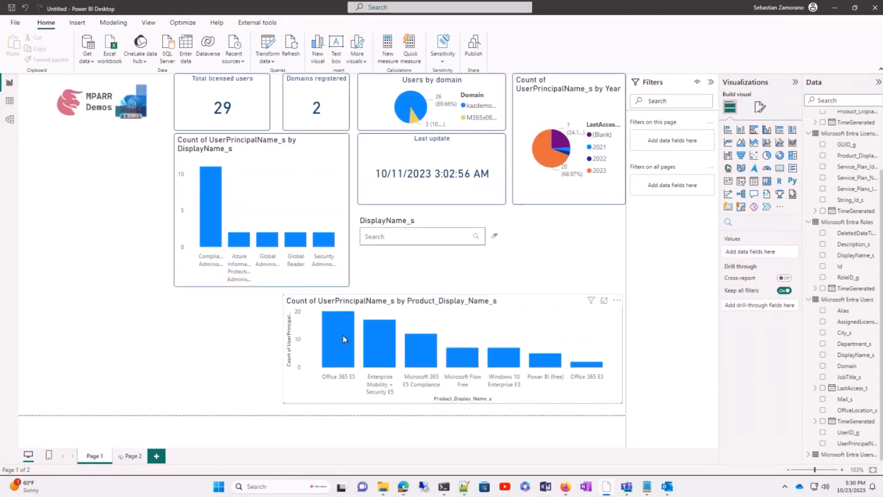
{"action": "left_click", "coordinate": [346, 340]}
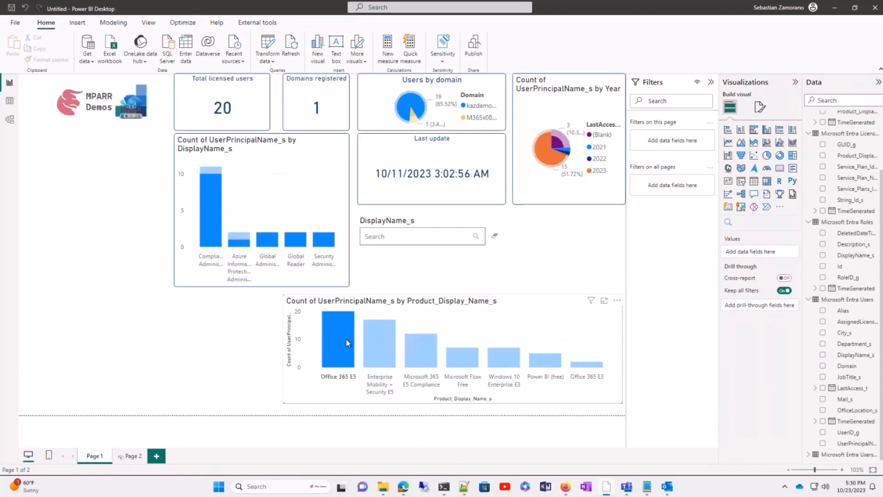
{"action": "right_click", "coordinate": [346, 339]}
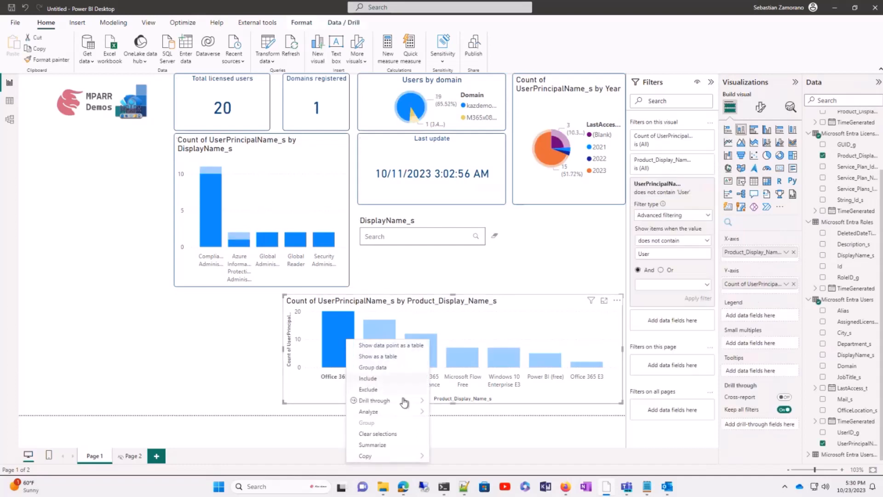
{"action": "mouse_move", "coordinate": [403, 403]}
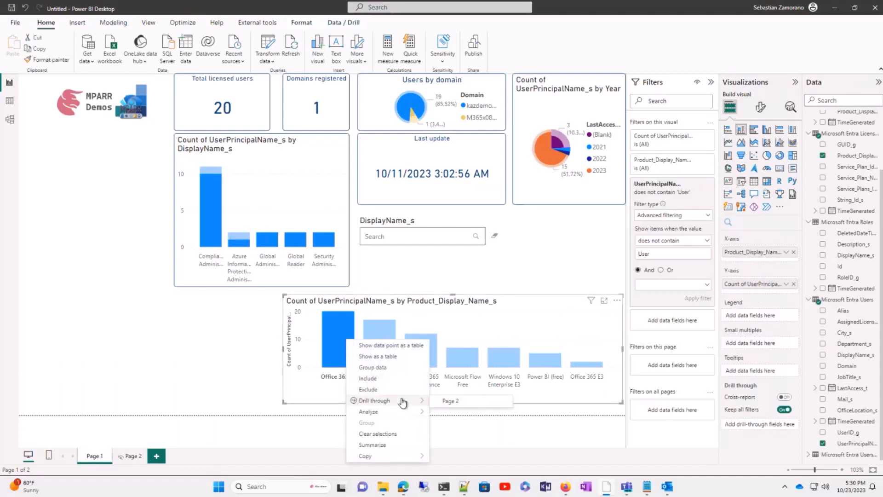
{"action": "left_click", "coordinate": [442, 403]}
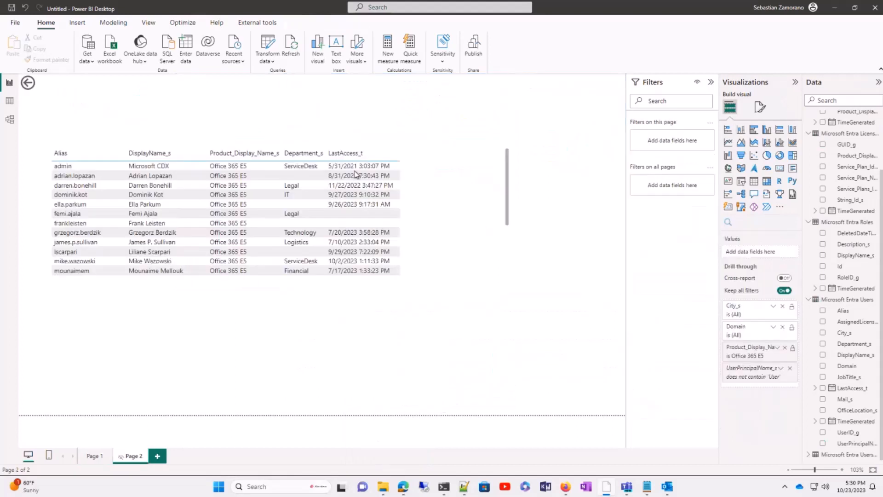
{"action": "scroll", "coordinate": [335, 223], "scroll_direction": "down", "scroll_amount": 3}
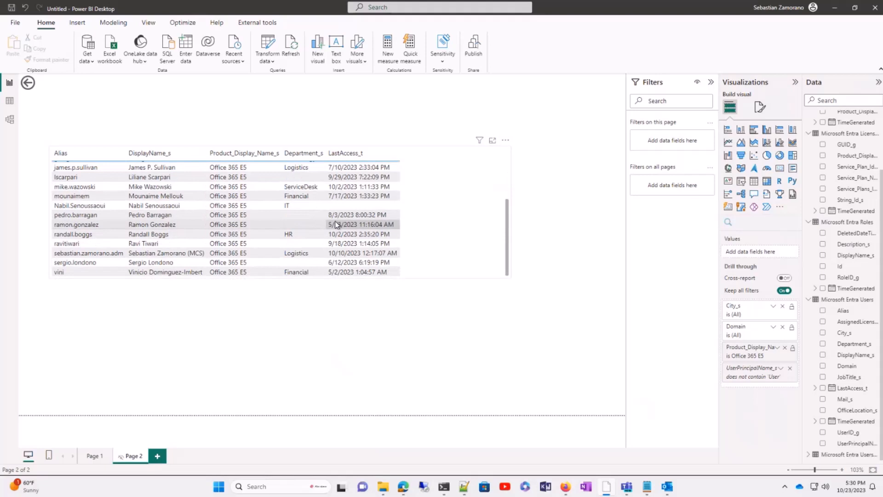
{"action": "scroll", "coordinate": [335, 223], "scroll_direction": "up", "scroll_amount": 2}
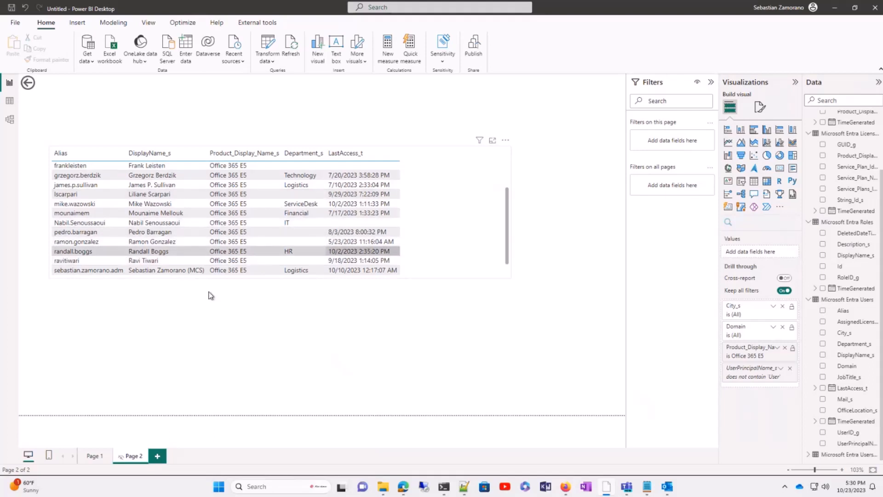
- Check on Page 1 whether the pie chart's blank last-access slice and the Total licensed users card offer drill-through
{"action": "left_click", "coordinate": [91, 457]}
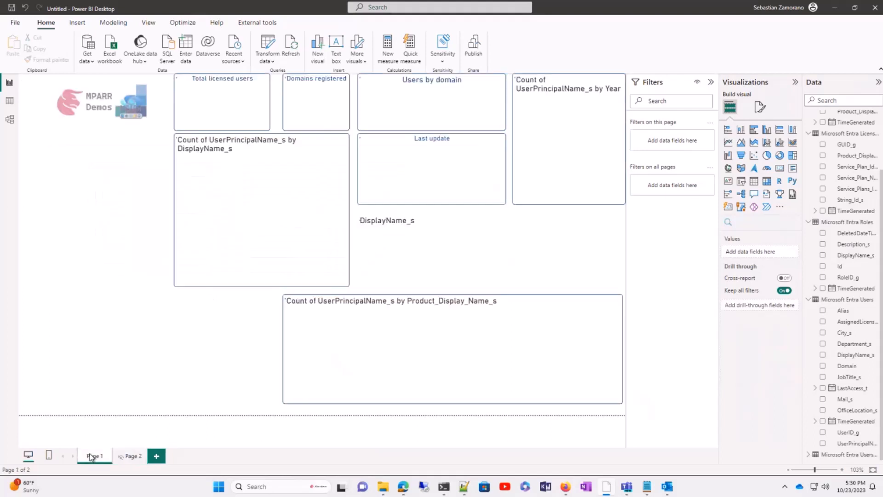
{"action": "left_click", "coordinate": [561, 141]}
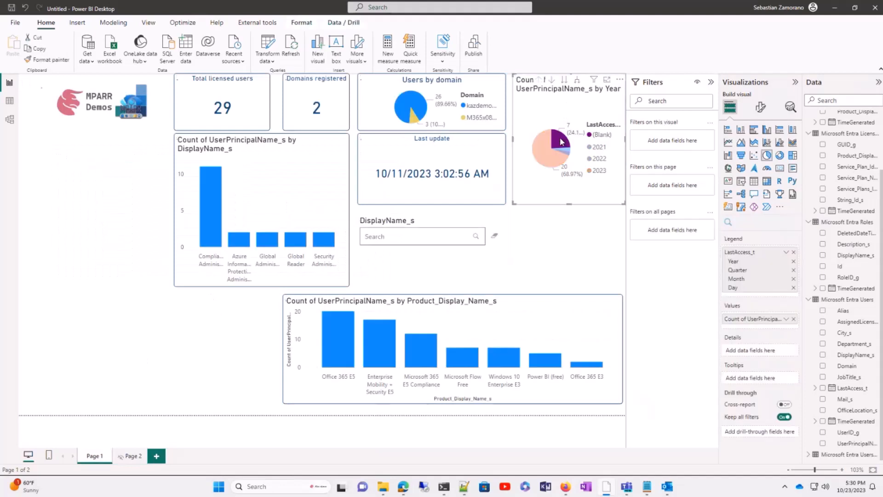
{"action": "right_click", "coordinate": [561, 141]}
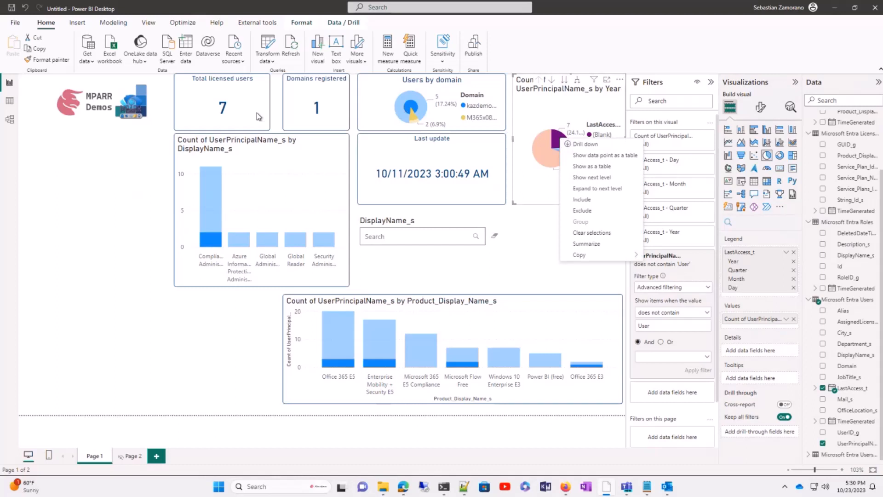
{"action": "left_click", "coordinate": [224, 109]}
{"action": "right_click", "coordinate": [223, 109]}
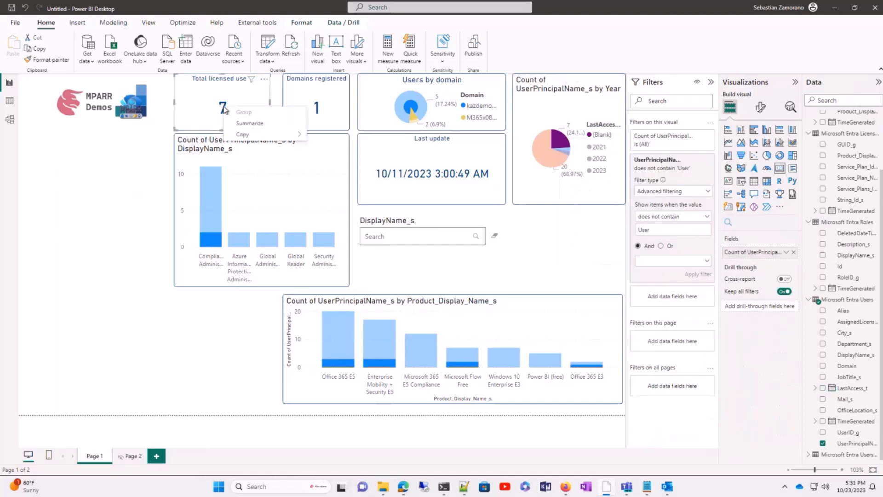
- Drill through from the kazdemos.org slice of the Users by domain pie to Page 2, review the filtered table and return to Page 1
{"action": "left_click", "coordinate": [413, 109]}
{"action": "right_click", "coordinate": [413, 109]}
{"action": "mouse_move", "coordinate": [465, 170]}
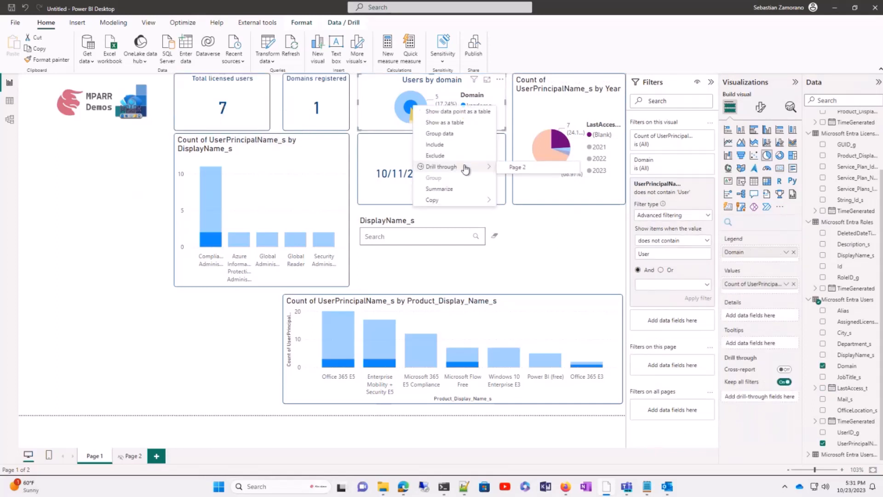
{"action": "left_click", "coordinate": [527, 167]}
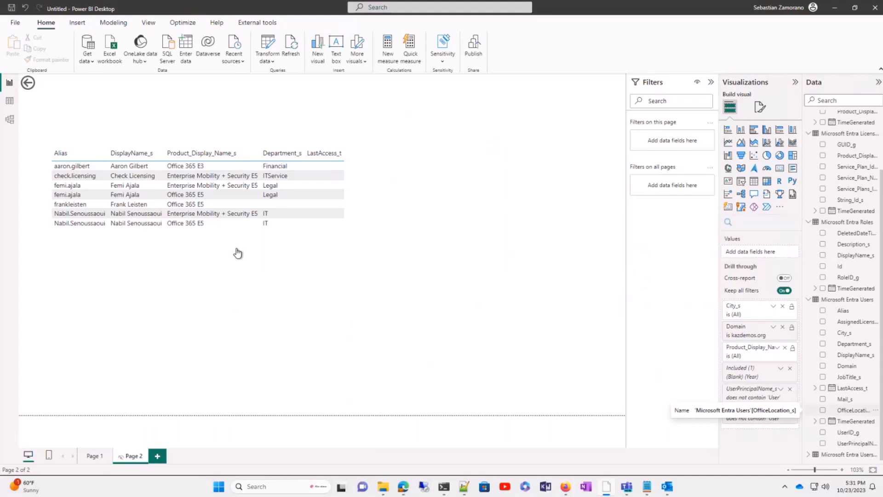
{"action": "left_click", "coordinate": [98, 458]}
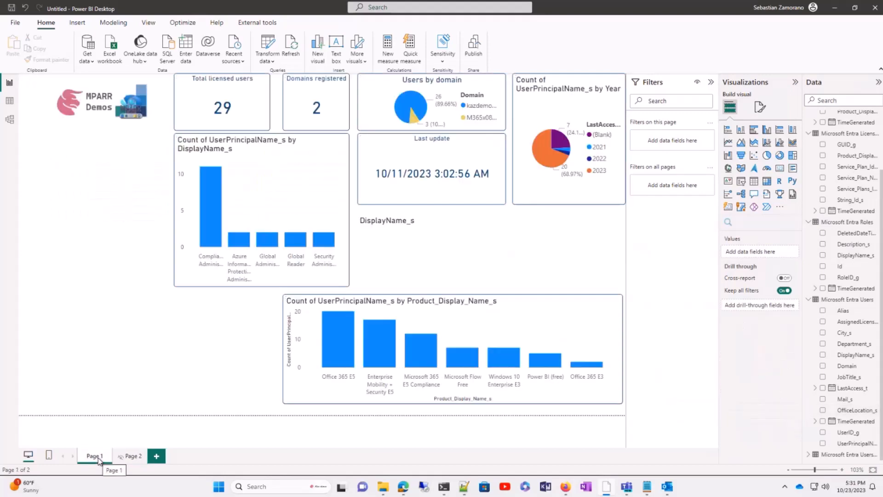
- Move the Microsoft Entra Roles table up beside Microsoft Entra Users in the model diagram and inspect the relationship between them
{"action": "left_click", "coordinate": [9, 120]}
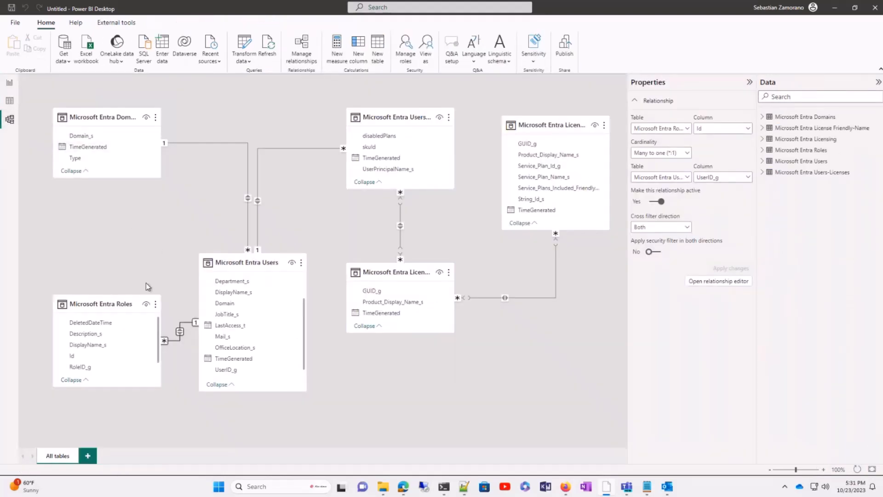
{"action": "left_click_drag", "start_coordinate": [107, 304], "coordinate": [92, 285]}
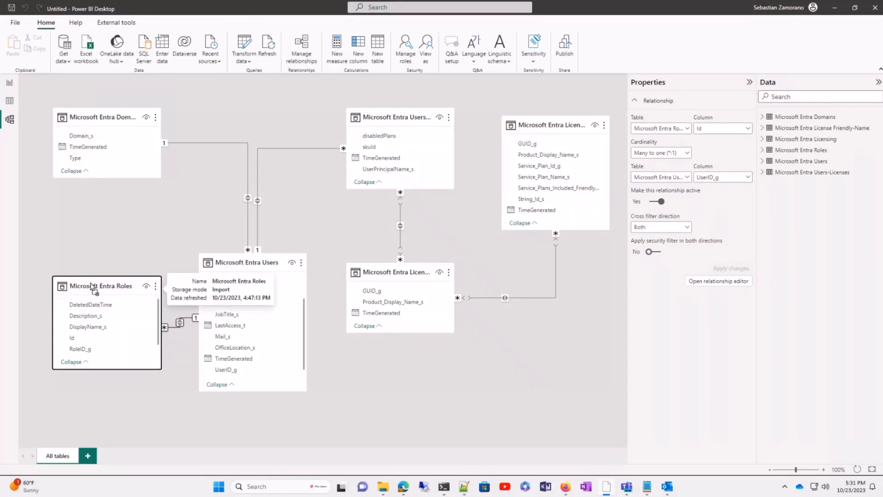
{"action": "left_click", "coordinate": [181, 322]}
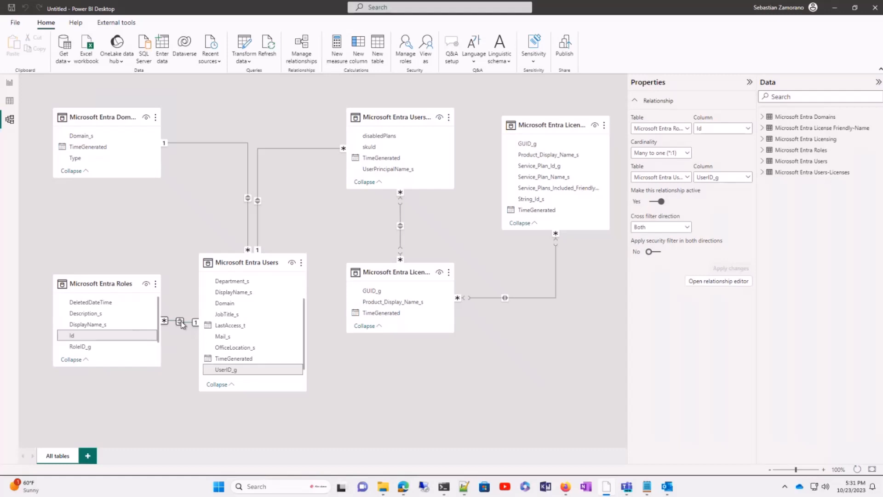
{"action": "left_click", "coordinate": [9, 85]}
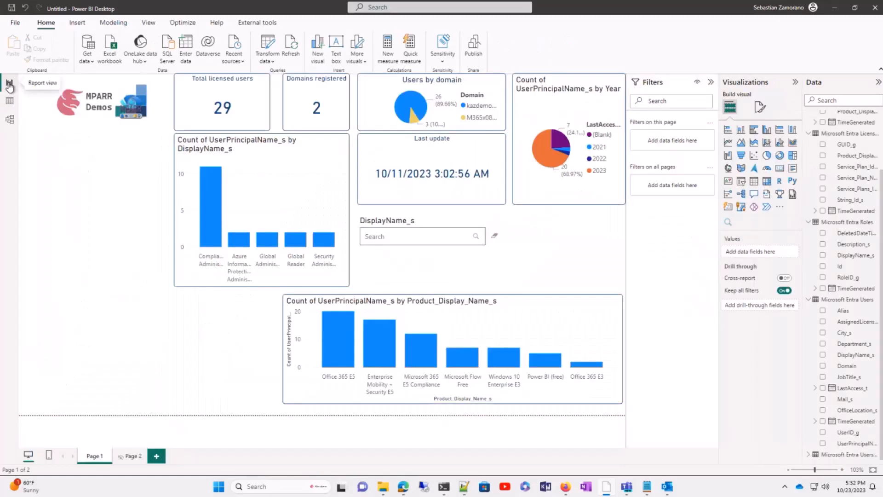
{"action": "double_click", "coordinate": [151, 190]}
{"action": "left_click", "coordinate": [154, 132]}
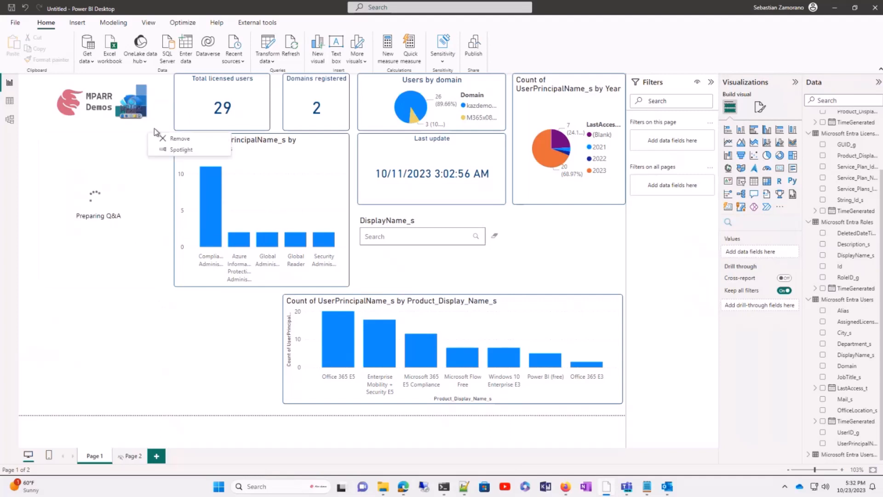
{"action": "left_click", "coordinate": [175, 139]}
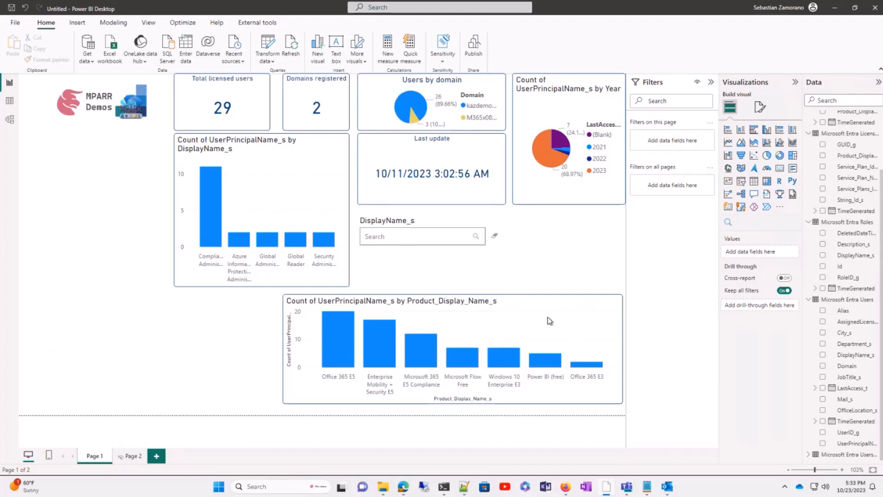
- Set the cardinality of the Microsoft Entra Roles to Microsoft Entra Users relationship to Many to many (*:*) and apply it
{"action": "left_click", "coordinate": [10, 119]}
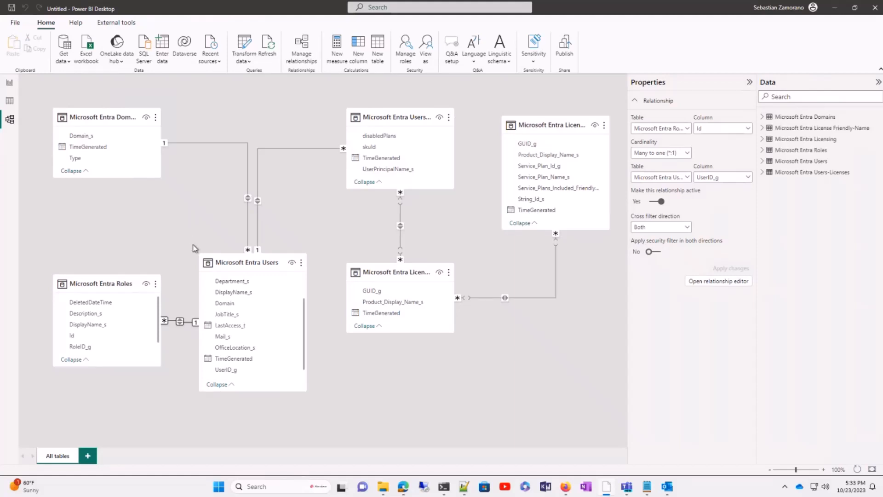
{"action": "left_click", "coordinate": [688, 153]}
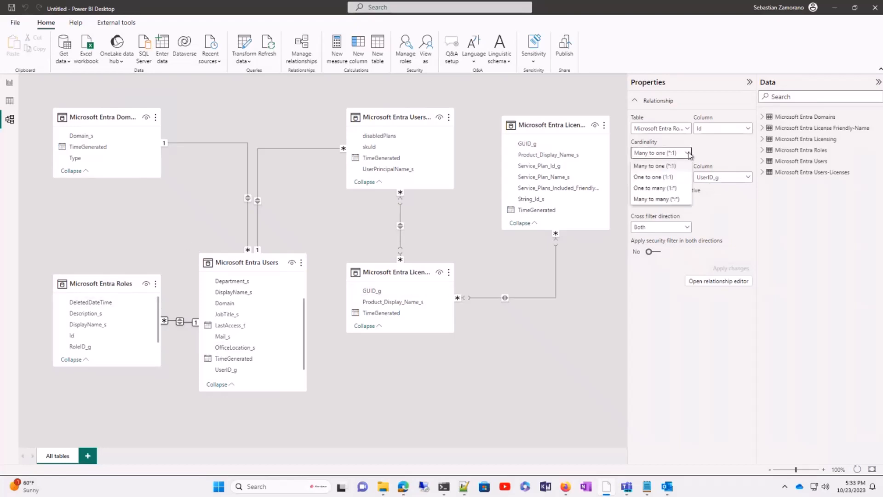
{"action": "left_click", "coordinate": [657, 199]}
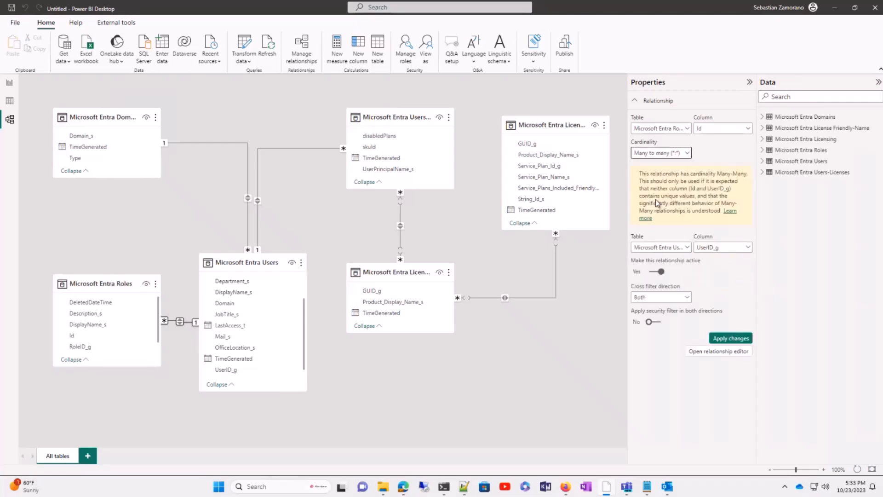
{"action": "left_click", "coordinate": [738, 339]}
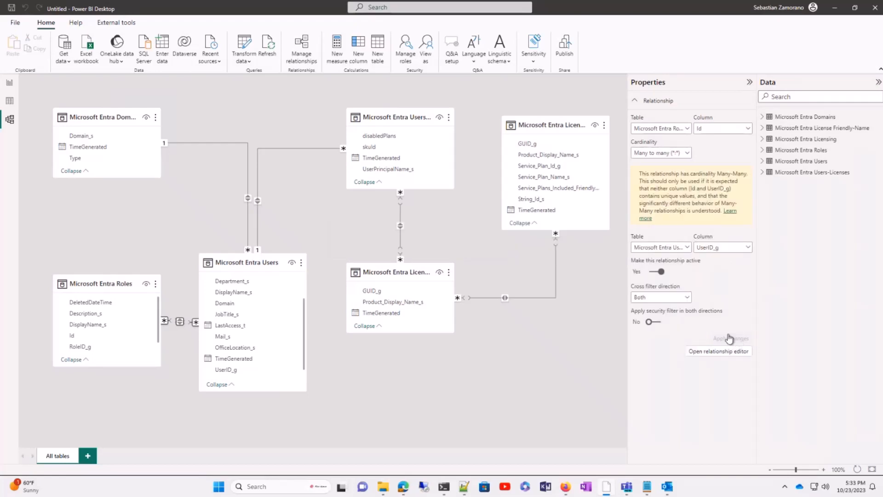
- Add DisplayName_s from Microsoft Entra Roles as the last column of the Page 2 table and recheck the model's relationships
{"action": "left_click", "coordinate": [10, 84]}
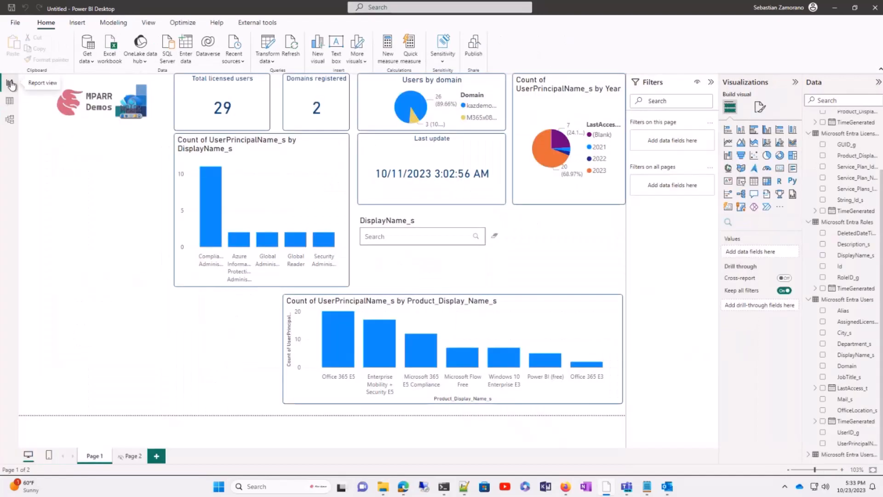
{"action": "left_click", "coordinate": [124, 457]}
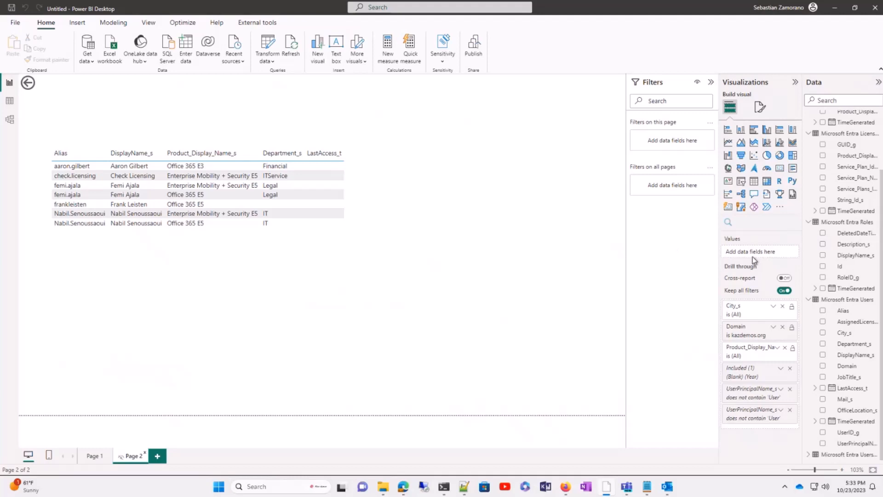
{"action": "left_click", "coordinate": [851, 246]}
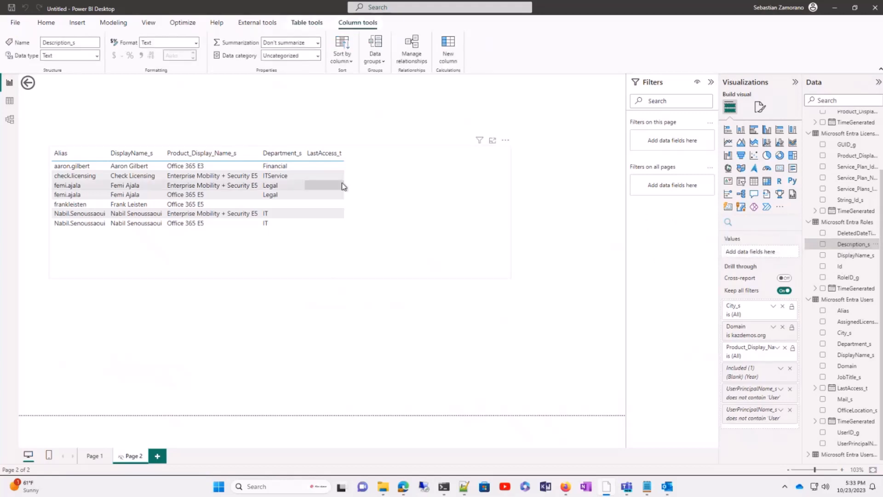
{"action": "left_click", "coordinate": [342, 182]}
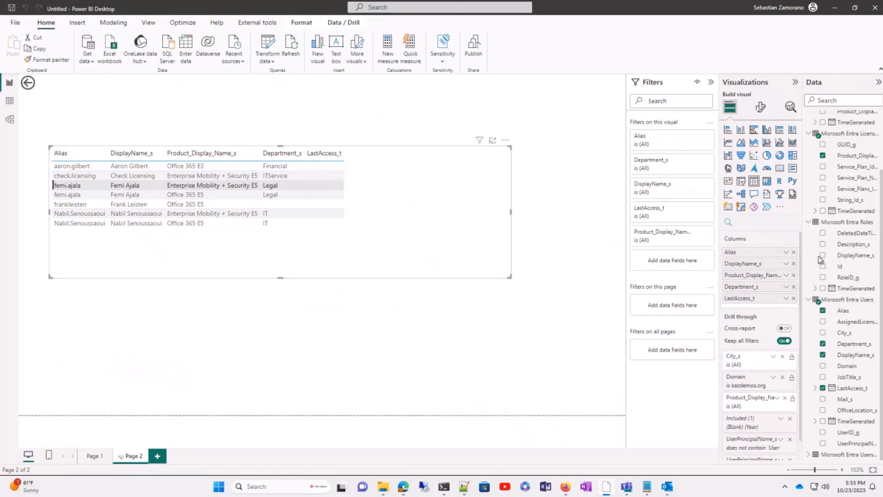
{"action": "left_click_drag", "start_coordinate": [858, 258], "coordinate": [769, 306]}
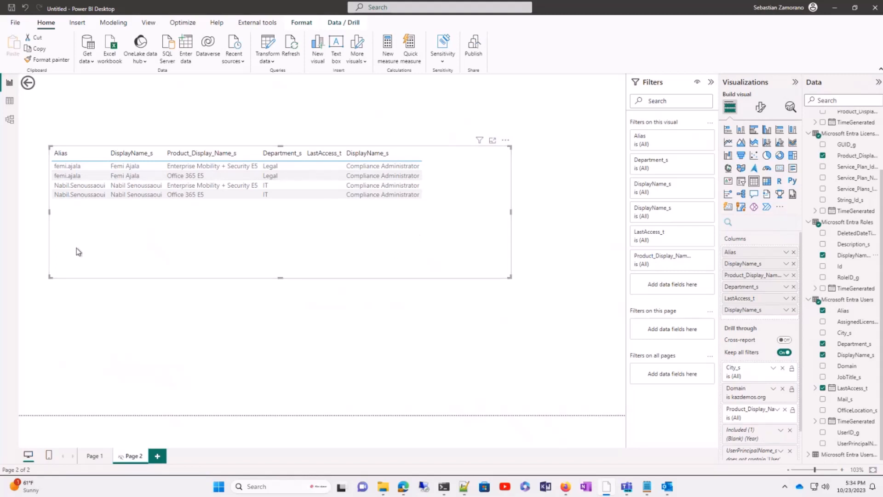
{"action": "left_click", "coordinate": [10, 120]}
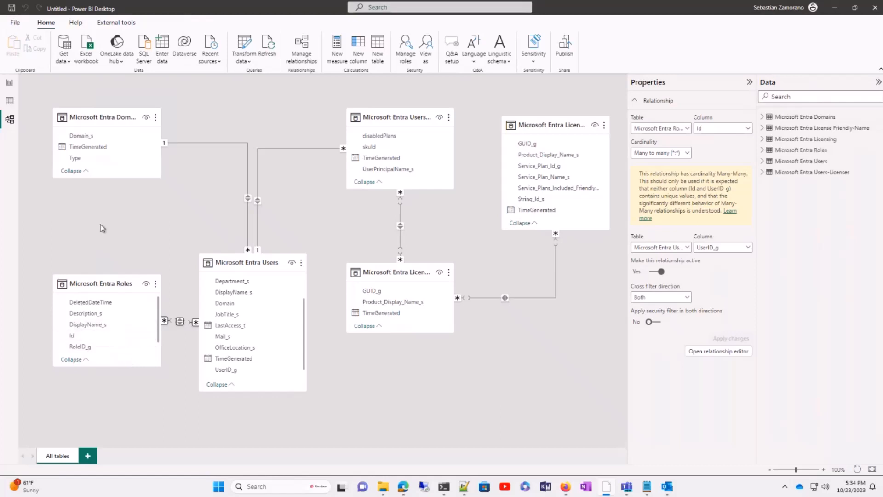
{"action": "left_click", "coordinate": [9, 85]}
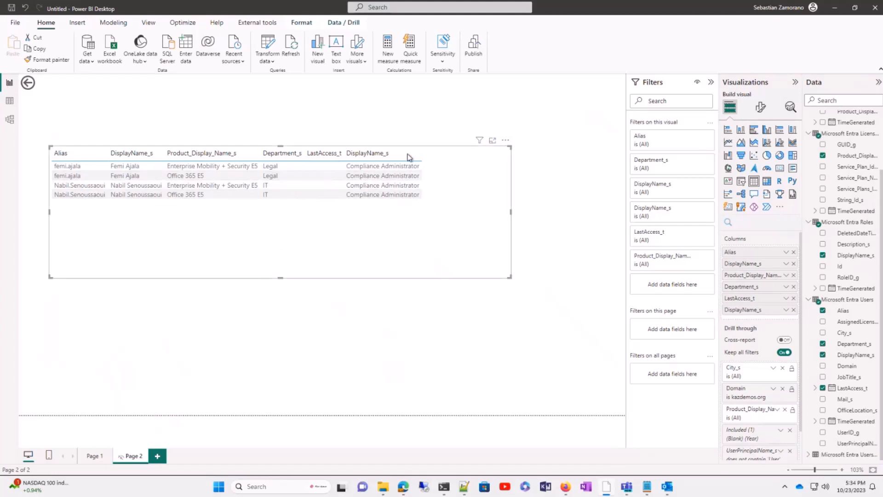
- Rename the DisplayName_s column from Microsoft Entra Roles to Role for this table
{"action": "left_click", "coordinate": [784, 310]}
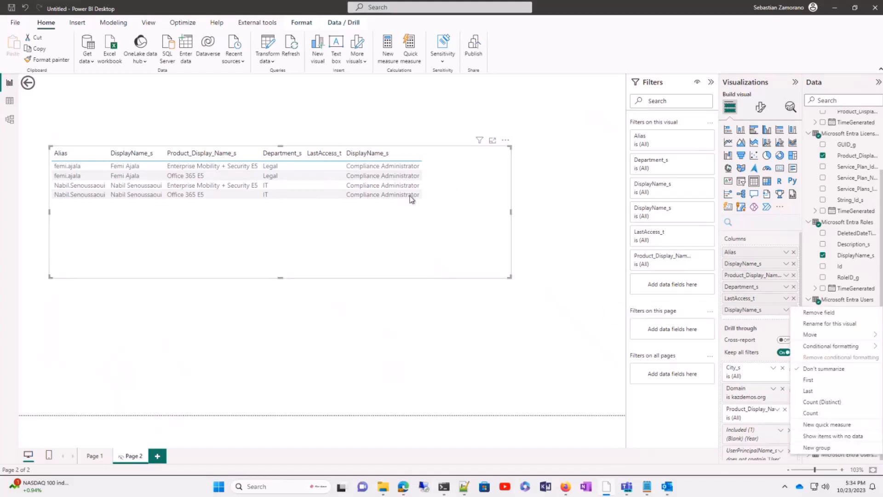
{"action": "left_click", "coordinate": [816, 324]}
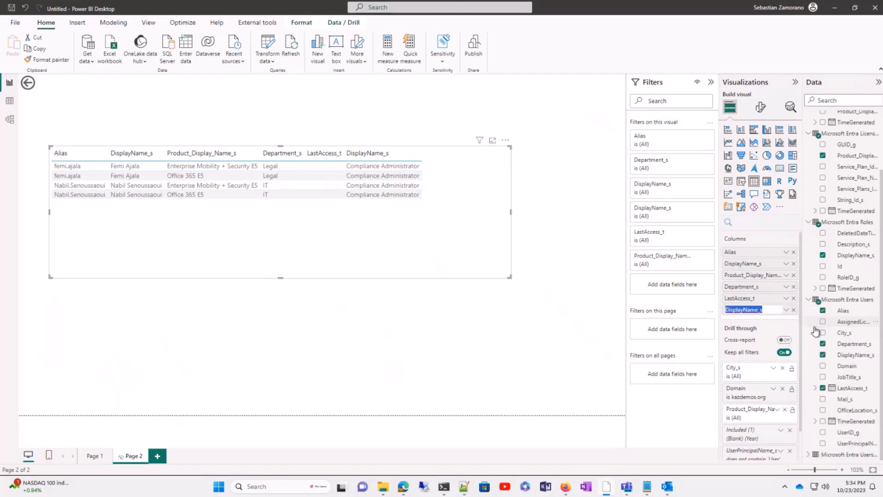
{"action": "type", "text": "Role"}
{"action": "key", "text": "Return"}
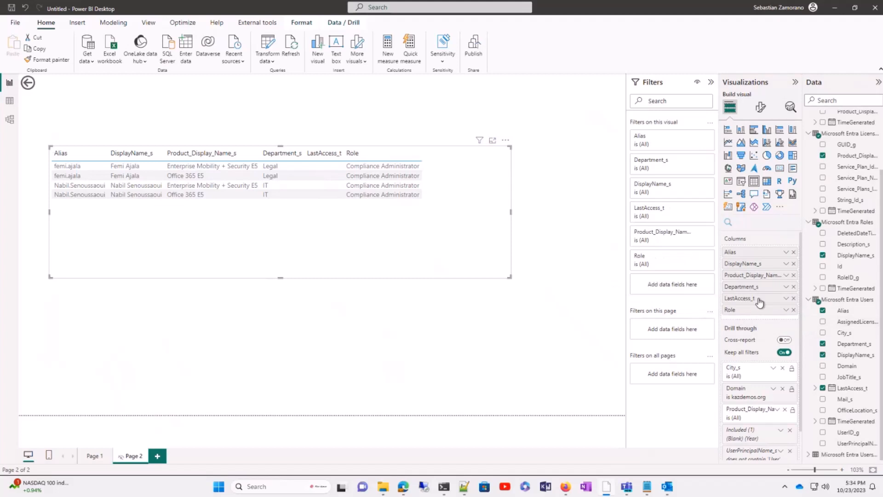
- Rename the Product_Display_Name_s column to License for this table
{"action": "right_click", "coordinate": [788, 279]}
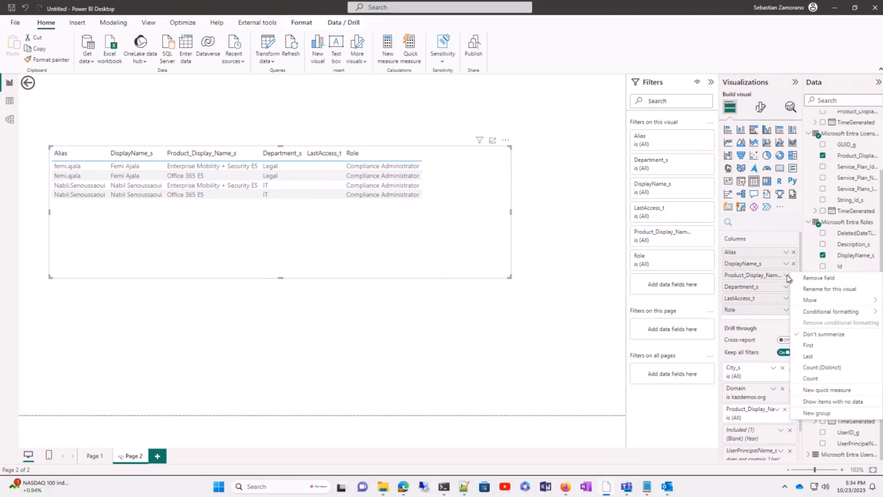
{"action": "left_click", "coordinate": [811, 290]}
{"action": "type", "text": "Li"}
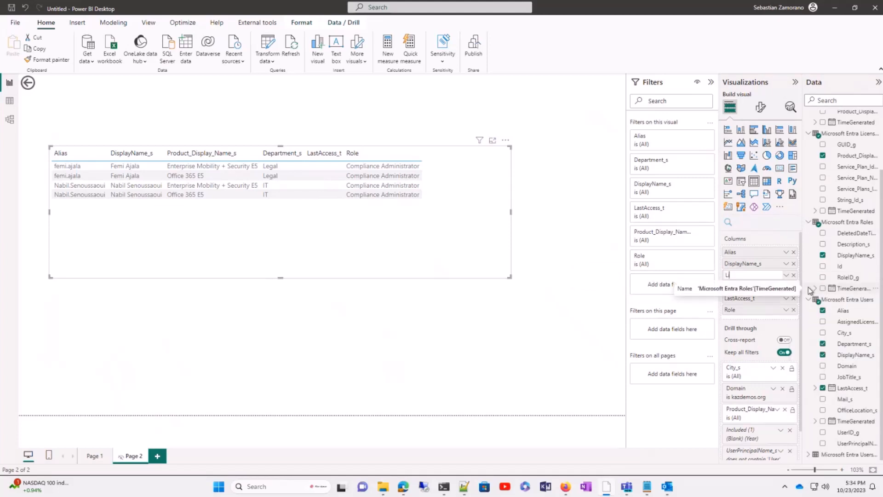
{"action": "type", "text": "cense"}
{"action": "key", "text": "Return"}
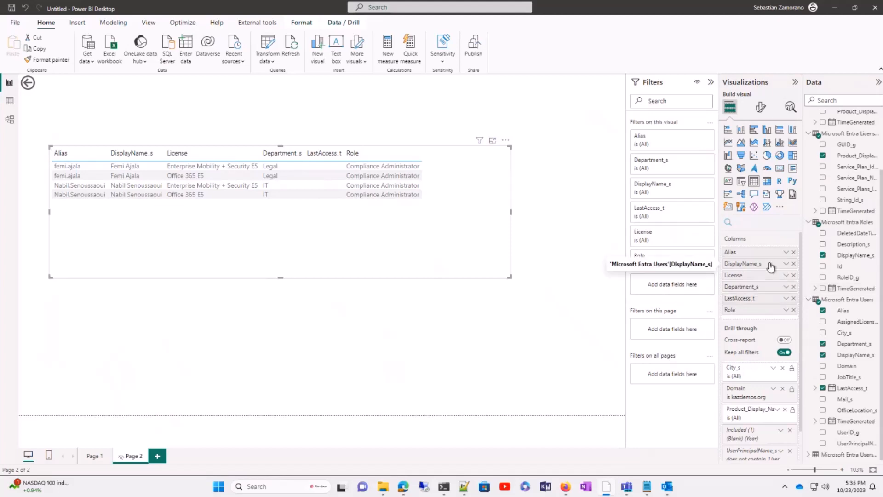
- Rename the DisplayName_s column from Microsoft Entra Users to Display Name for this table
{"action": "left_click", "coordinate": [786, 265]}
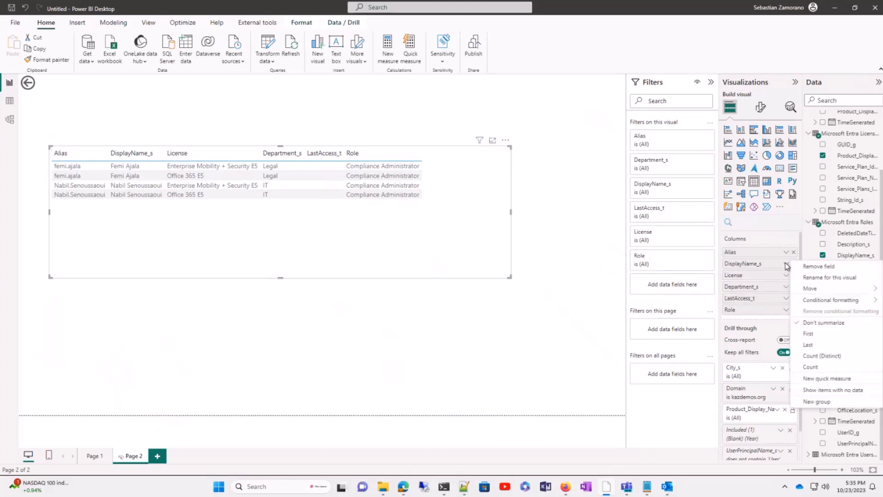
{"action": "left_click", "coordinate": [817, 278]}
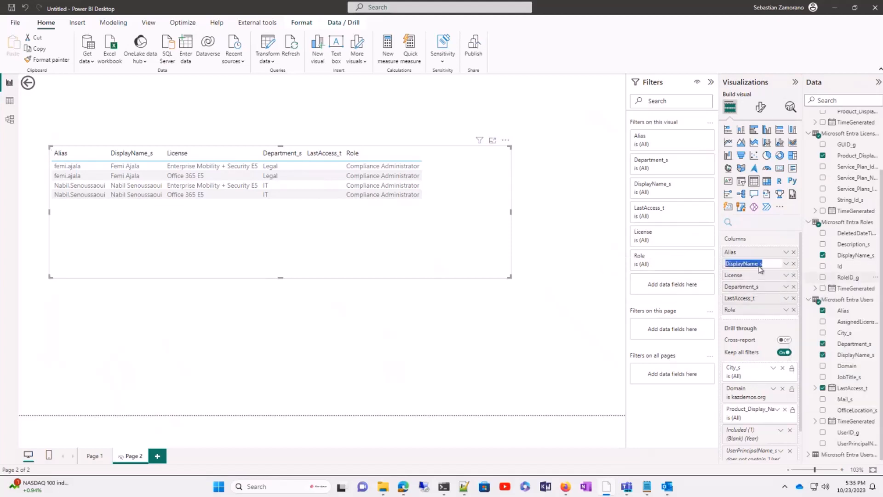
{"action": "left_click", "coordinate": [742, 263]}
{"action": "key", "text": "Right"}
{"action": "key", "text": "Return"}
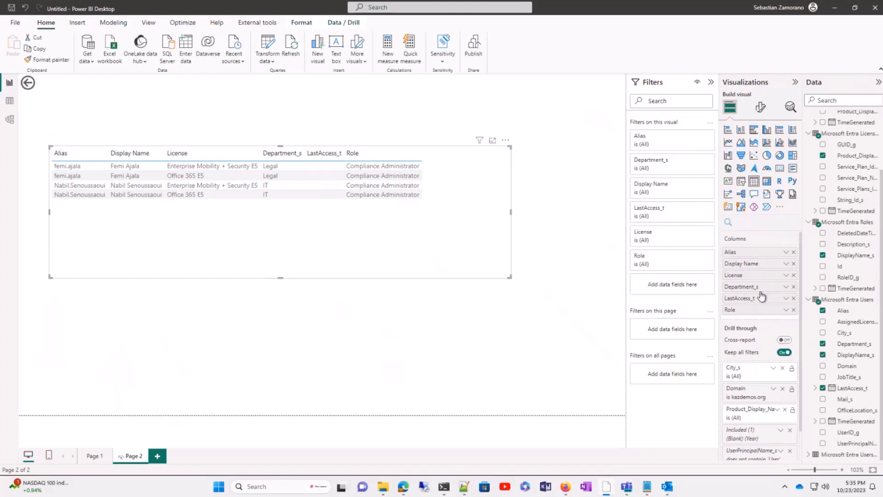
- Rename the Department_s column from Microsoft Entra Users to Business Unit for this table
{"action": "left_click", "coordinate": [787, 287]}
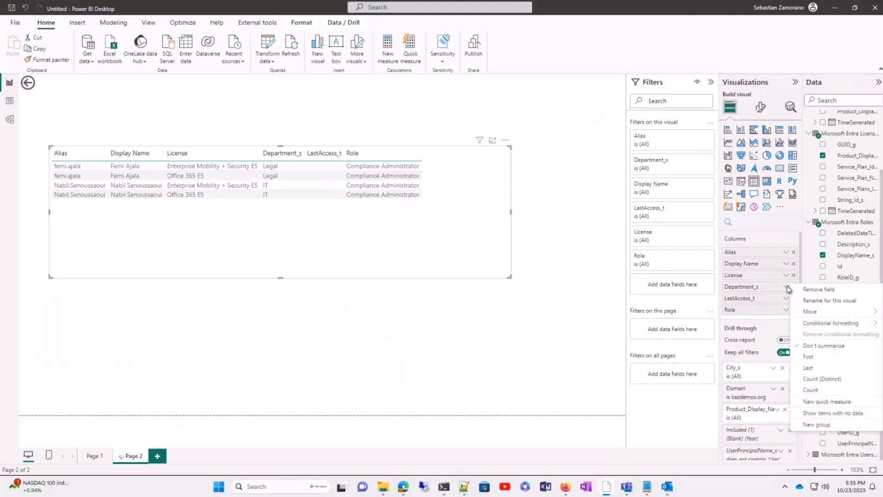
{"action": "left_click", "coordinate": [809, 301]}
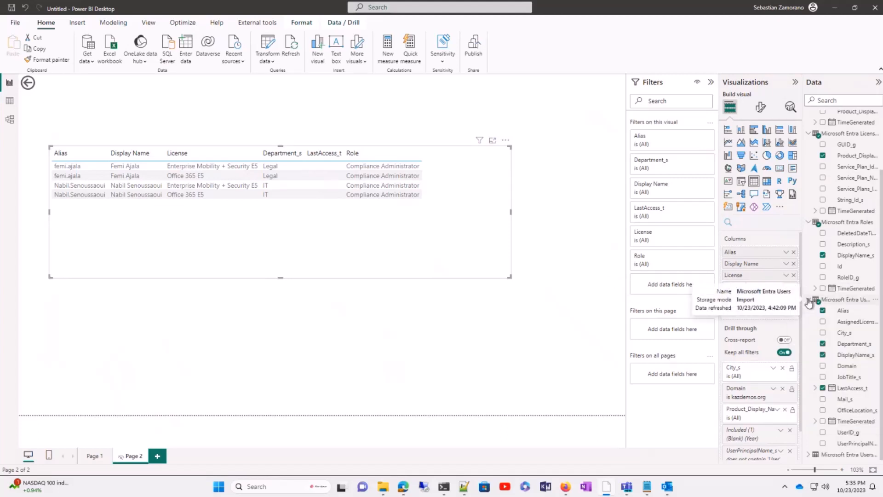
{"action": "type", "text": "Business Unit"}
{"action": "key", "text": "Return"}
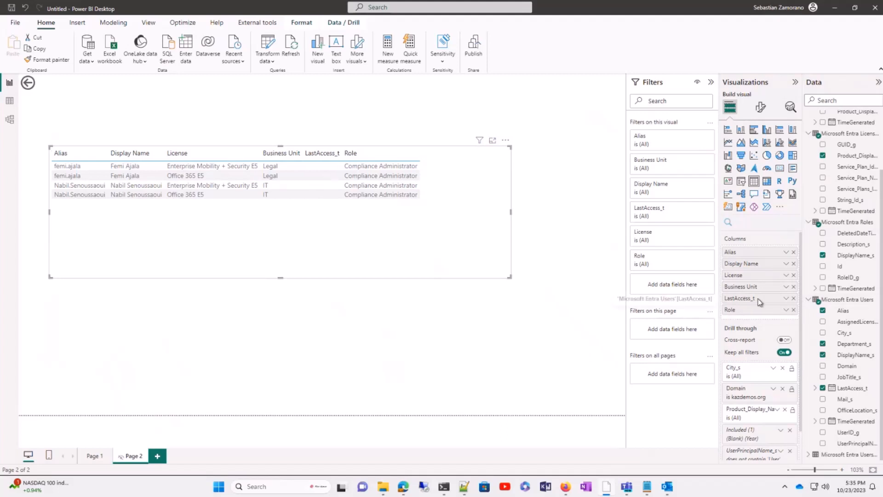
- Respell the Business Unit column name as Bussines Unit for this table
{"action": "left_click", "coordinate": [786, 287]}
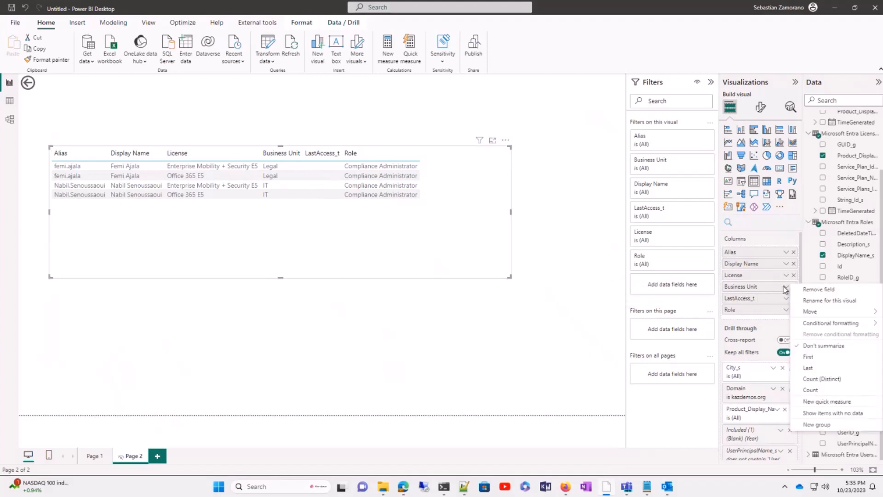
{"action": "left_click", "coordinate": [814, 301]}
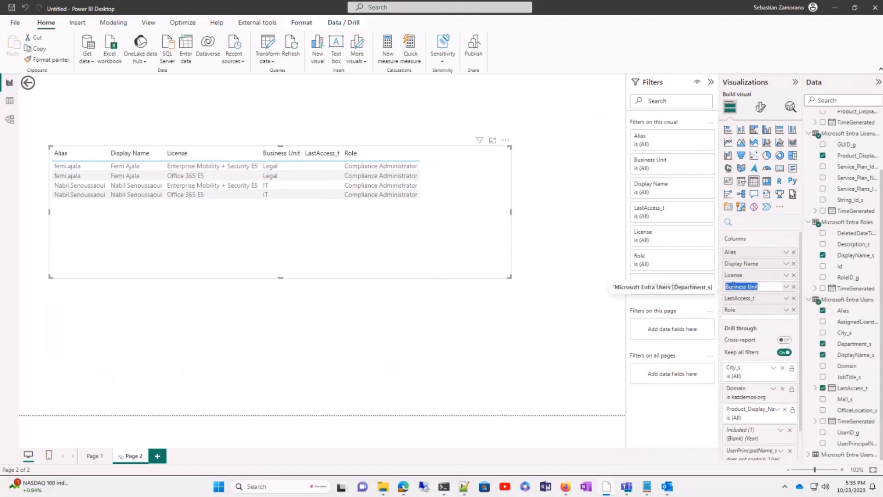
{"action": "left_click", "coordinate": [740, 286]}
{"action": "type", "text": "s"}
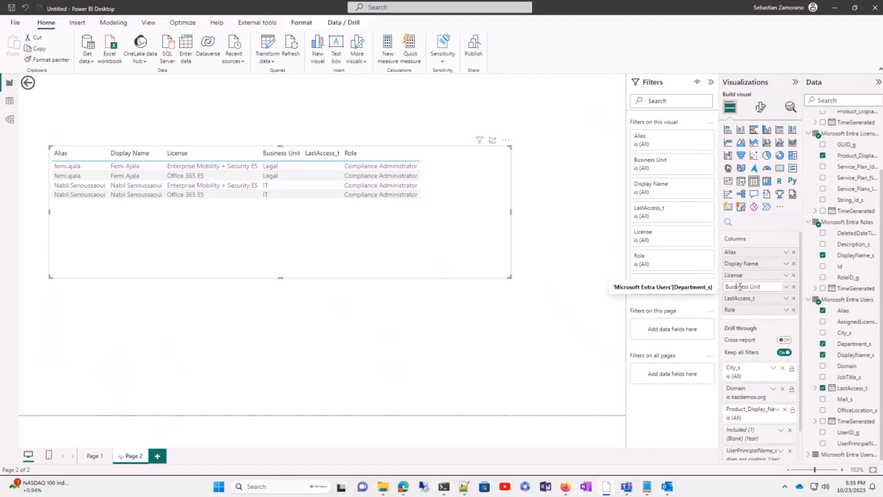
{"action": "key", "text": "BackSpace"}
{"action": "left_click", "coordinate": [758, 331]}
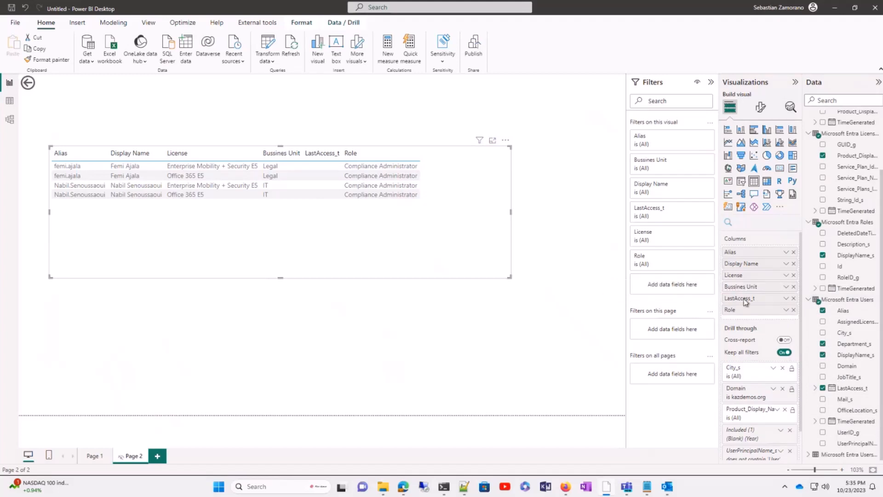
- Correct the misspelled Bussines Unit column name to Business Unit for this table
{"action": "left_click", "coordinate": [786, 287]}
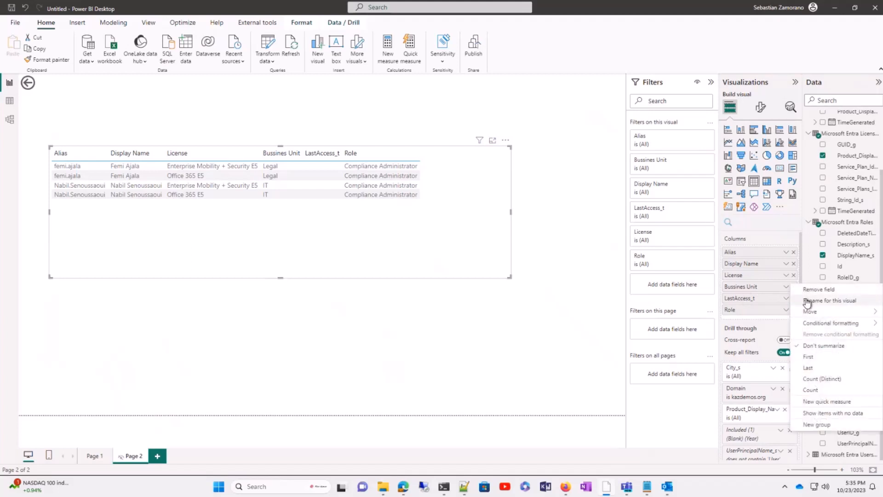
{"action": "left_click", "coordinate": [808, 301]}
{"action": "left_click", "coordinate": [738, 287]}
{"action": "double_click", "coordinate": [737, 287]}
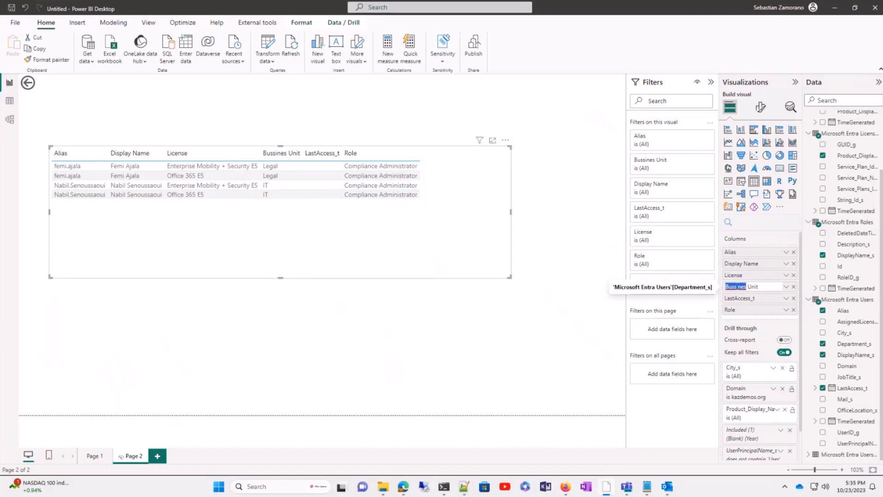
{"action": "right_click", "coordinate": [738, 287]}
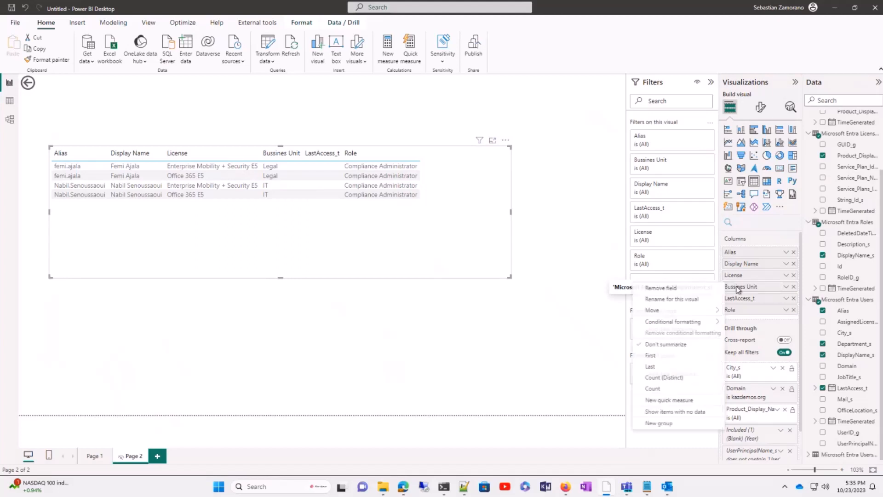
{"action": "key", "text": "Escape"}
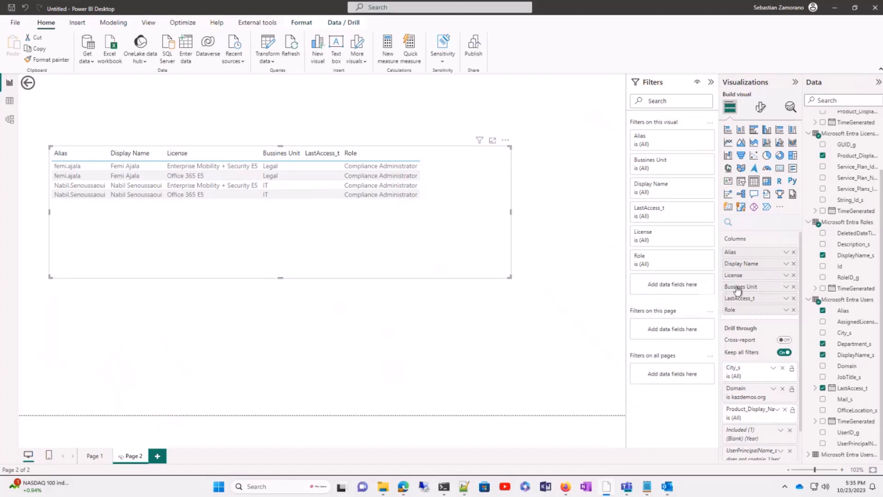
{"action": "left_click", "coordinate": [786, 286]}
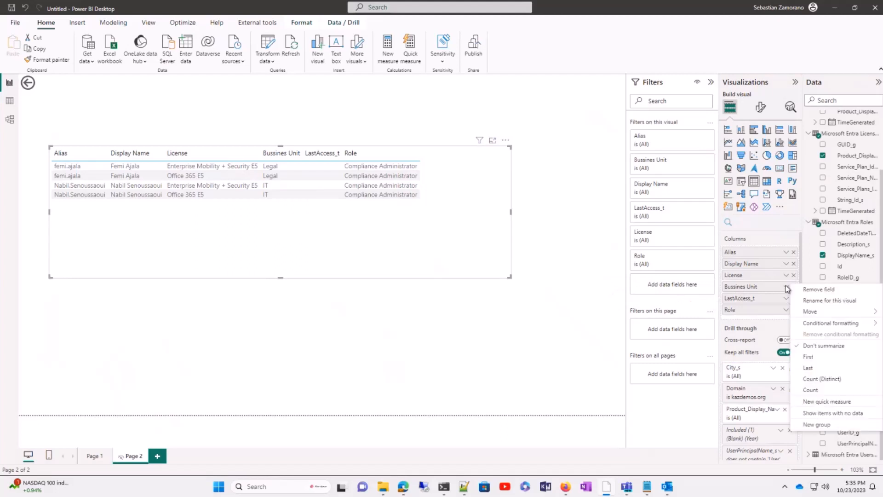
{"action": "left_click", "coordinate": [806, 302]}
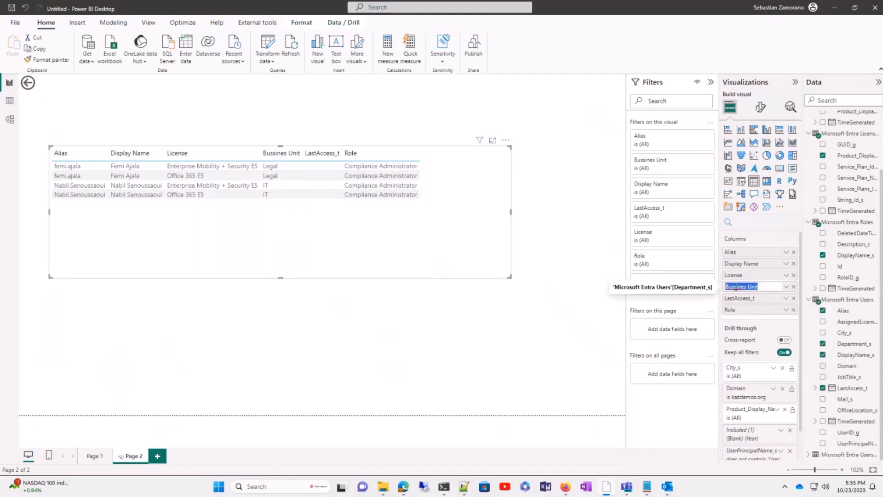
{"action": "left_click", "coordinate": [735, 287]}
{"action": "key", "text": "BackSpace"}
{"action": "type", "text": "s"}
{"action": "key", "text": "Return"}
{"action": "left_click", "coordinate": [787, 287]}
{"action": "left_click", "coordinate": [341, 222]}
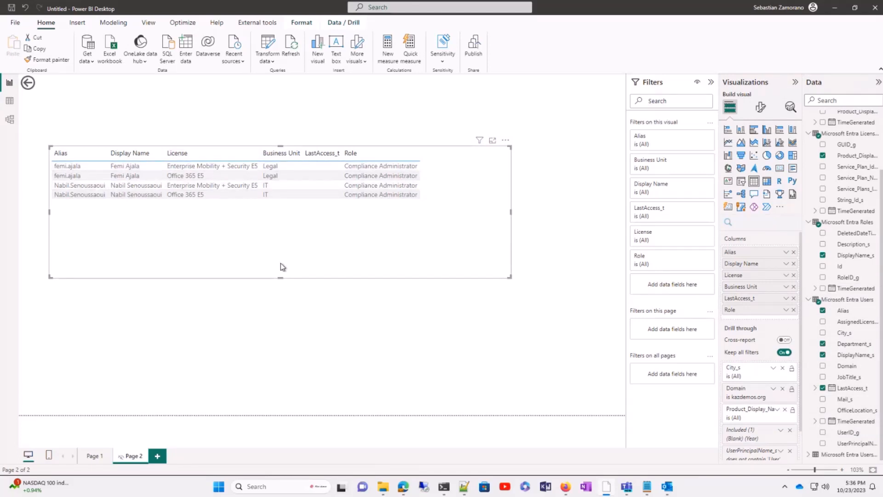
- Add a slicer for TimeGenerated from Microsoft Entra Users to Page 1, reducing its height and trying its date range
{"action": "left_click", "coordinate": [94, 456]}
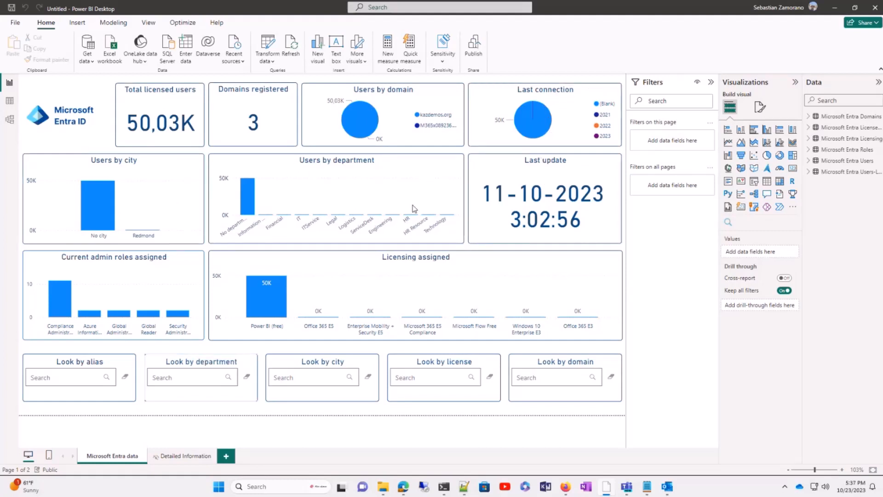
{"action": "left_click", "coordinate": [836, 9]}
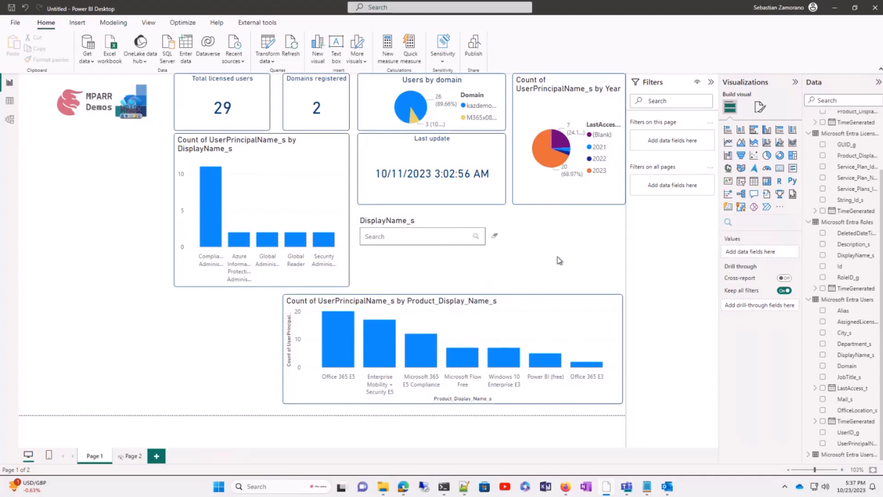
{"action": "left_click", "coordinate": [742, 183]}
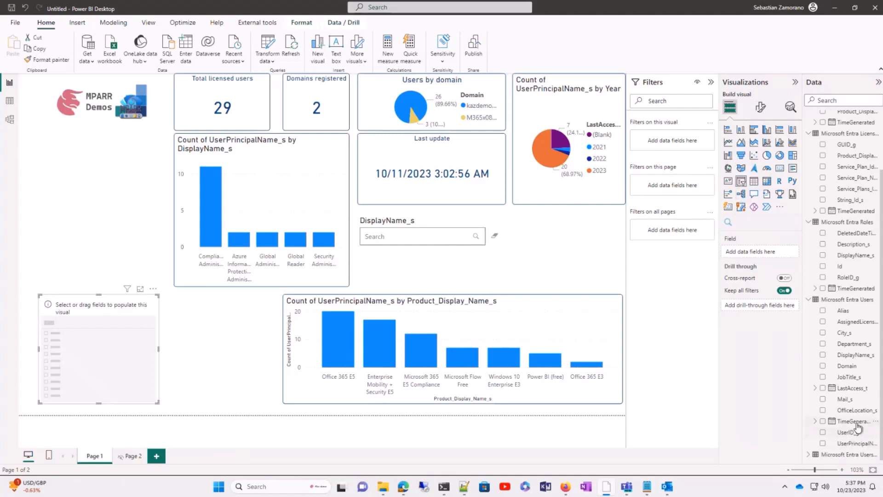
{"action": "left_click_drag", "start_coordinate": [855, 421], "coordinate": [748, 252]}
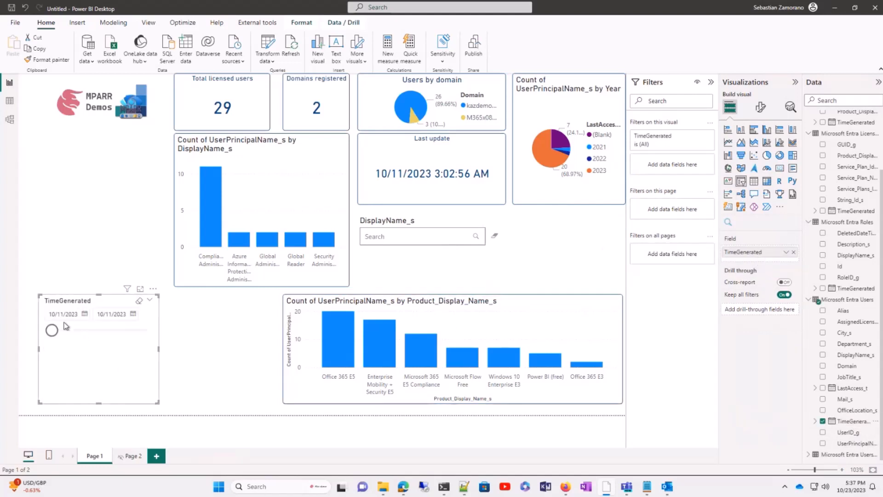
{"action": "left_click_drag", "start_coordinate": [57, 330], "coordinate": [101, 328]}
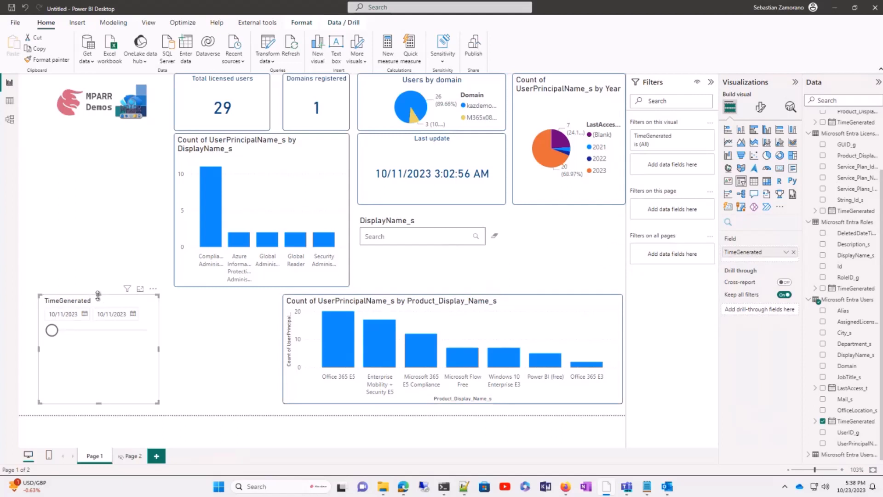
{"action": "left_click_drag", "start_coordinate": [98, 295], "coordinate": [98, 344]}
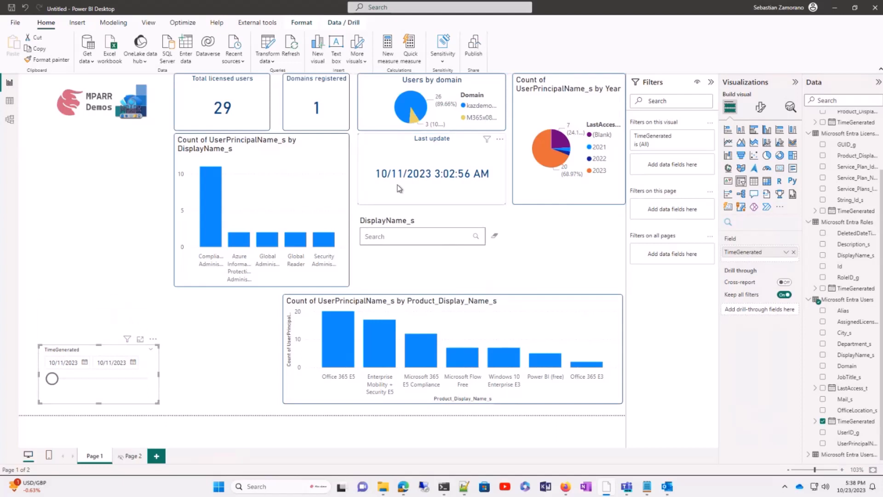
- Examine the TimeGenerated condition in the Microsoft Entra Users query code in Power Query, leaving the code unchanged
{"action": "left_click", "coordinate": [273, 42]}
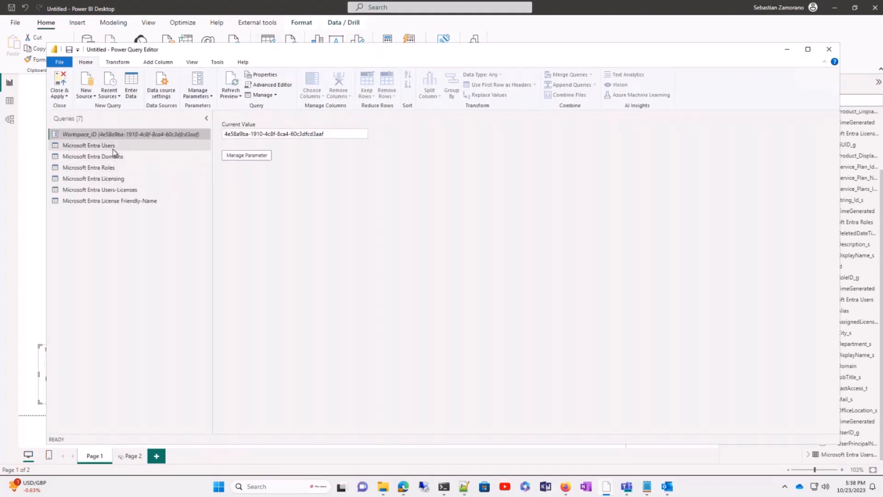
{"action": "left_click", "coordinate": [112, 149]}
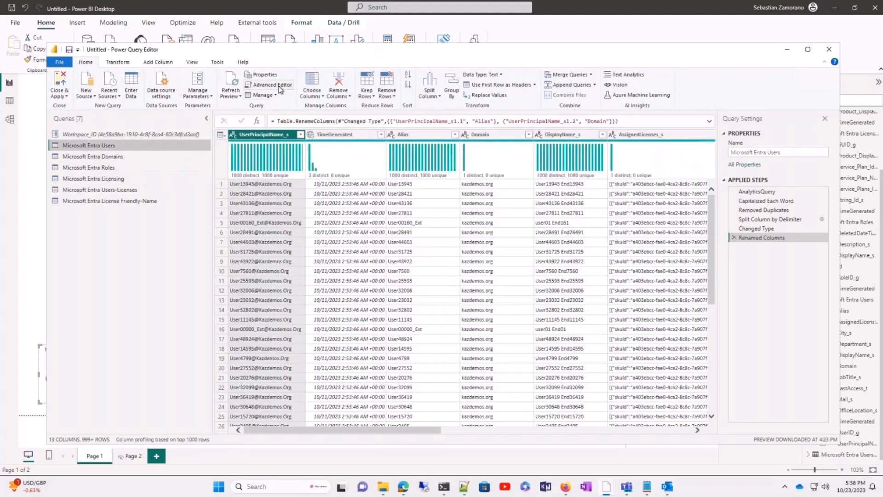
{"action": "left_click", "coordinate": [278, 85]}
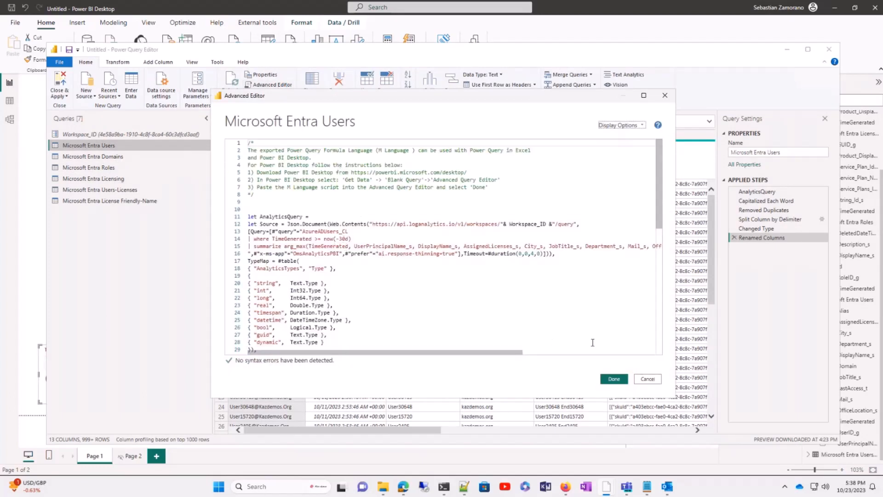
{"action": "left_click", "coordinate": [647, 379]}
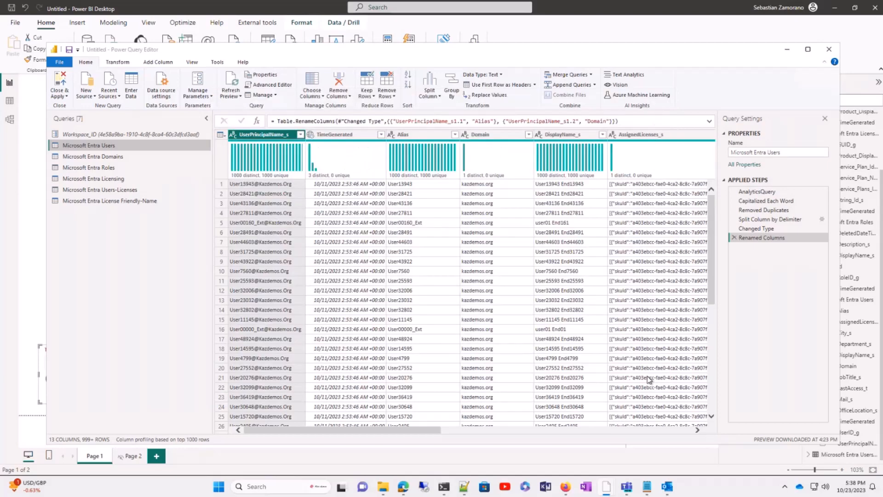
{"action": "left_click", "coordinate": [830, 50]}
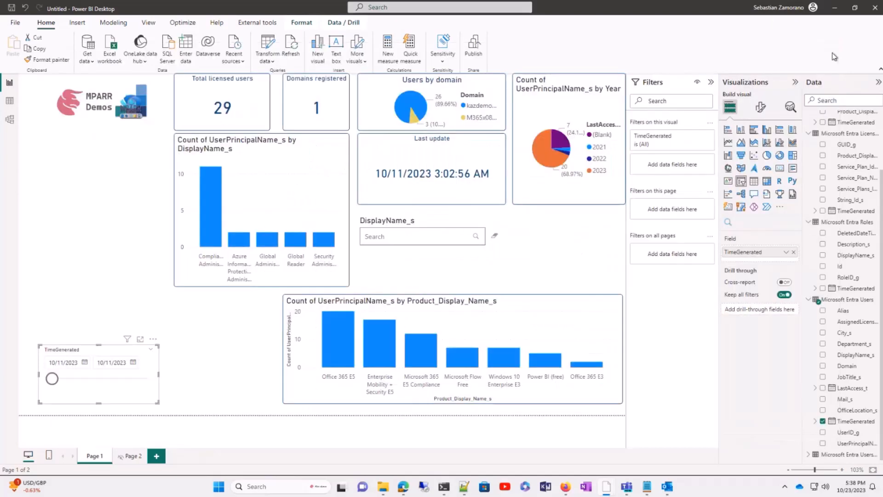